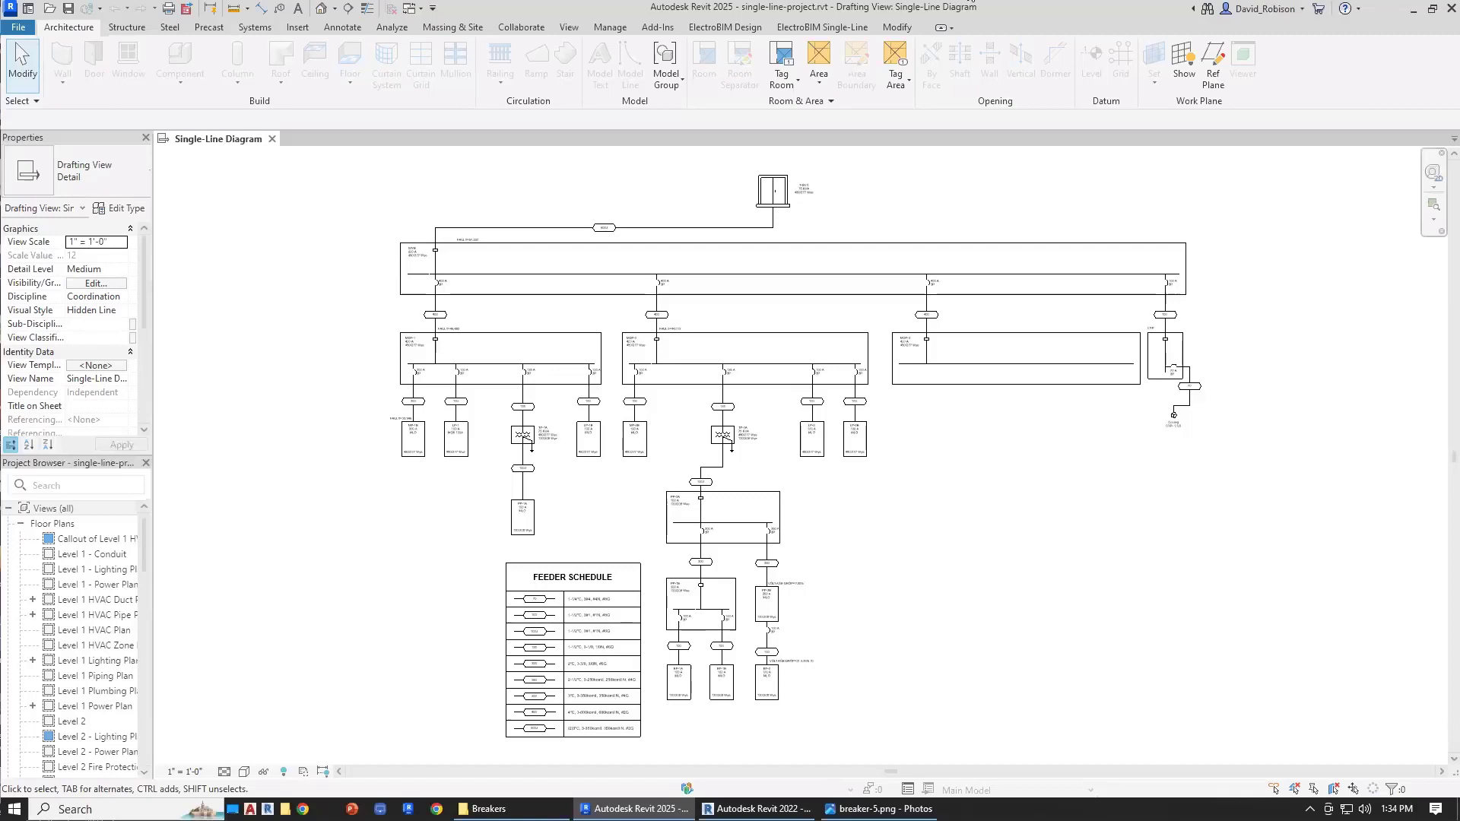
Open the ElectroBIM Voltage Drop schedule and inspect the flagged voltage drops of EP-2 and PP-2B.
{"action": "left_click", "coordinate": [726, 27]}
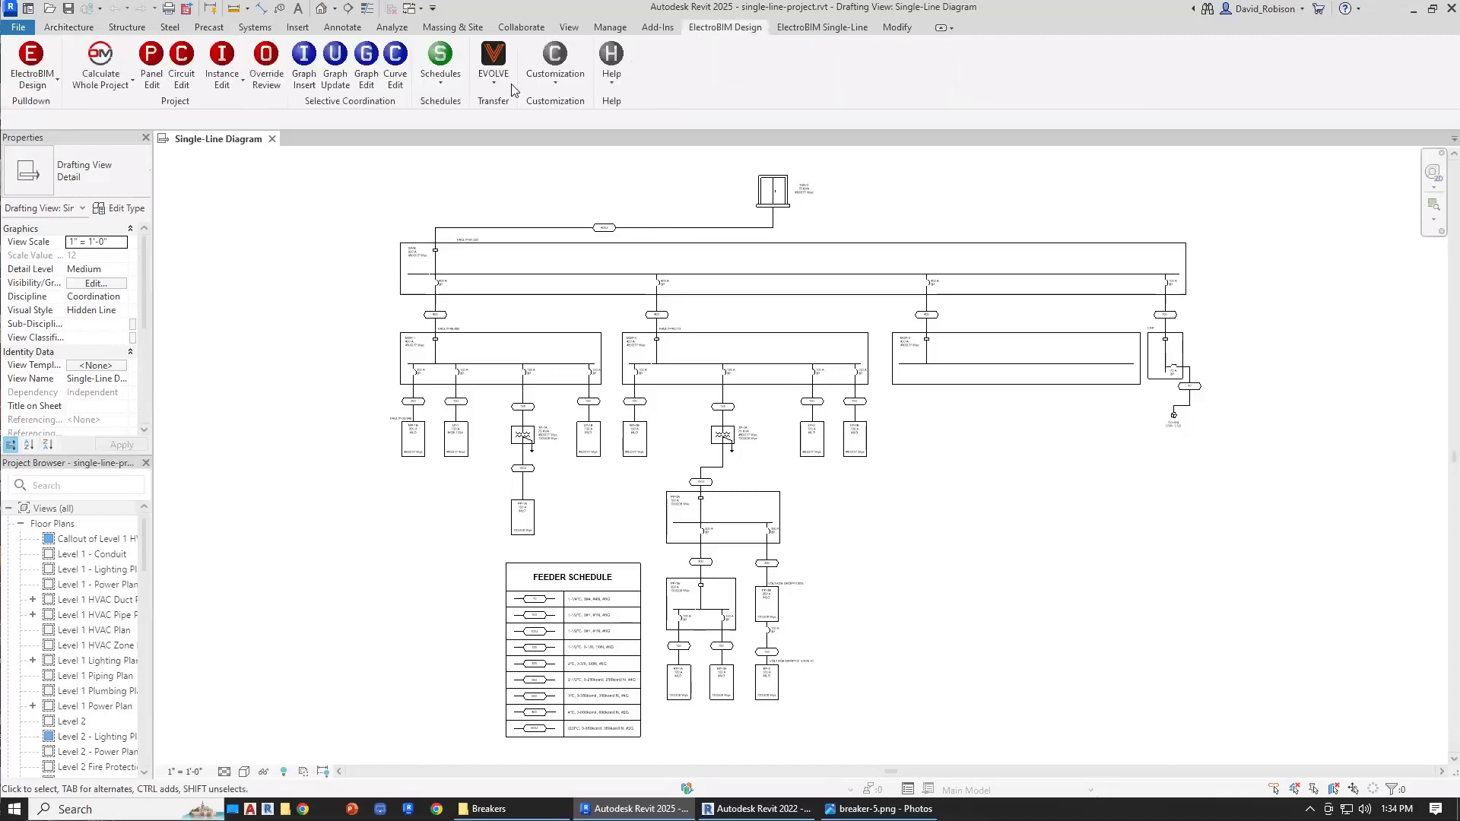
{"action": "left_click", "coordinate": [440, 72]}
{"action": "left_click", "coordinate": [461, 121]}
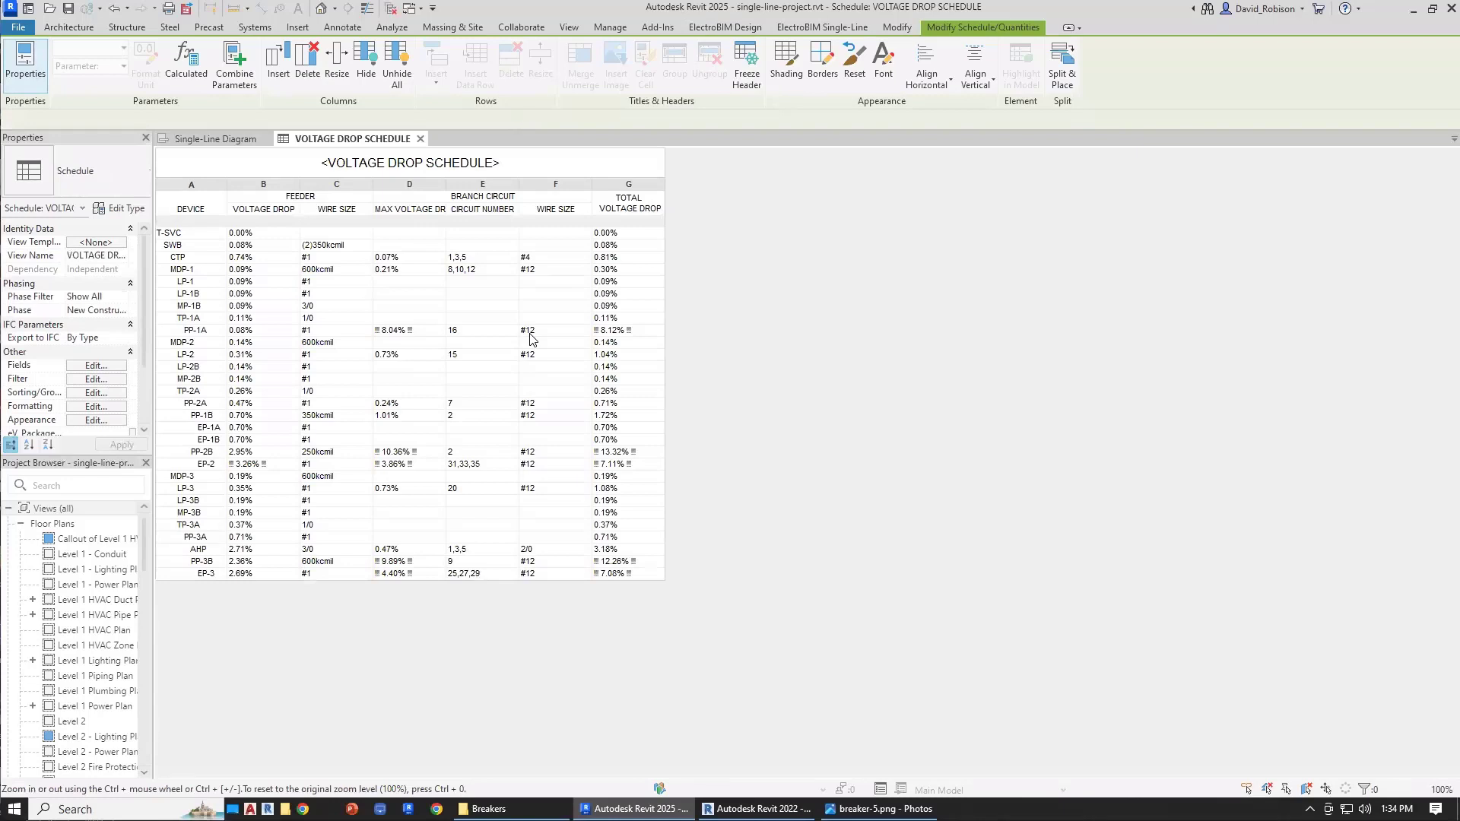
{"action": "left_click", "coordinate": [280, 469]}
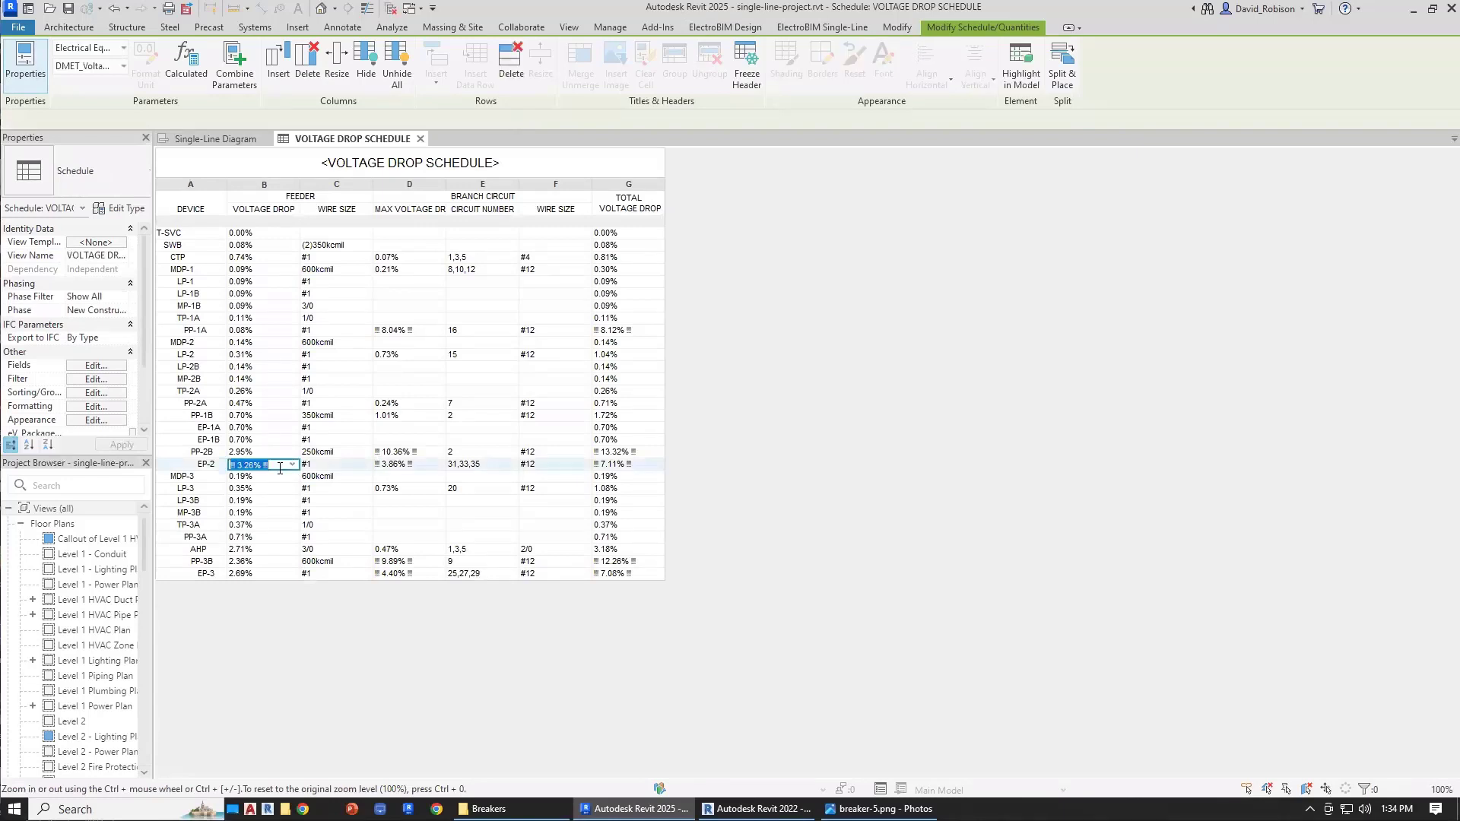
{"action": "left_click", "coordinate": [425, 464]}
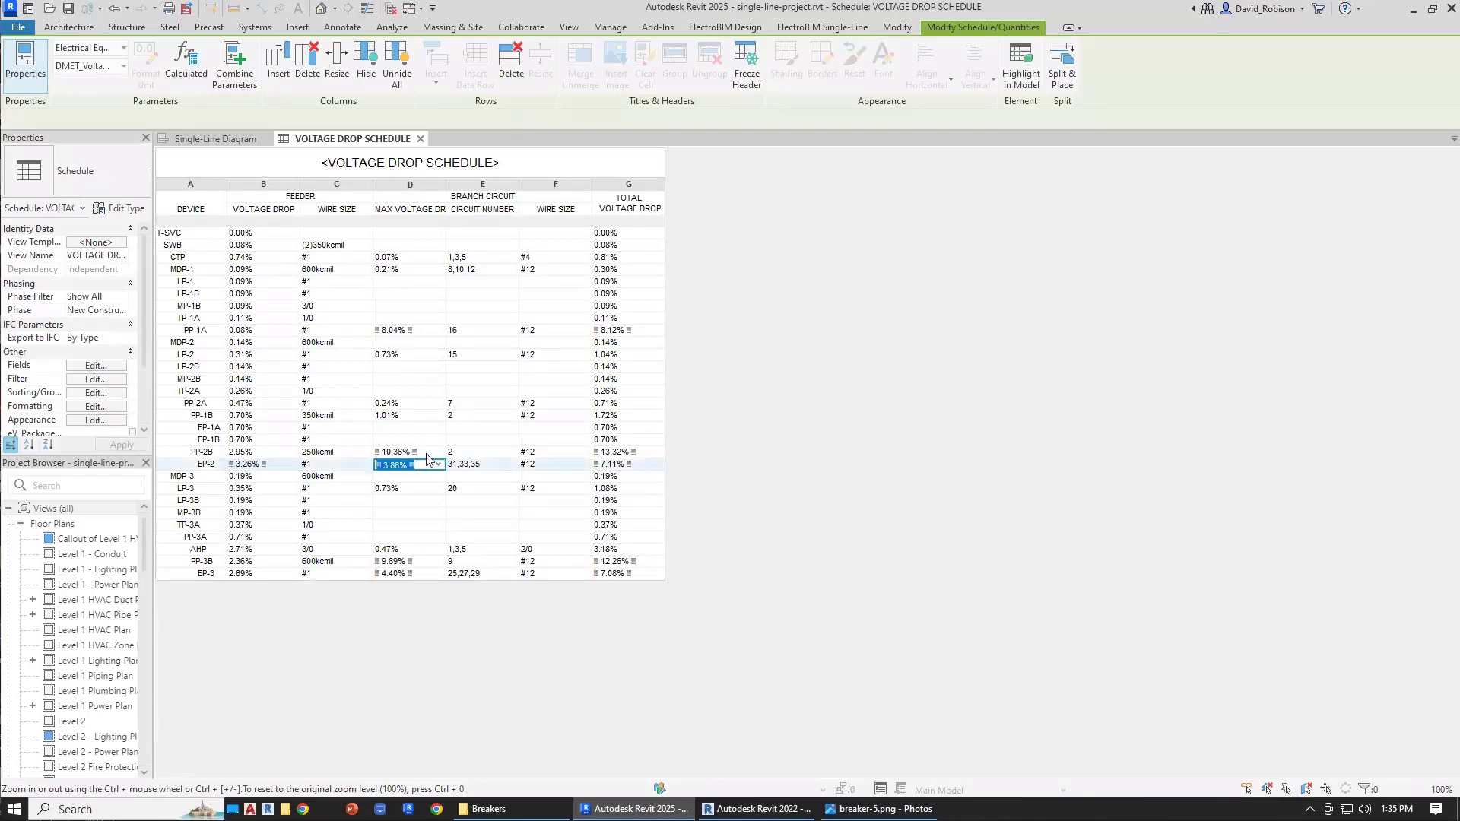
{"action": "left_click", "coordinate": [426, 454]}
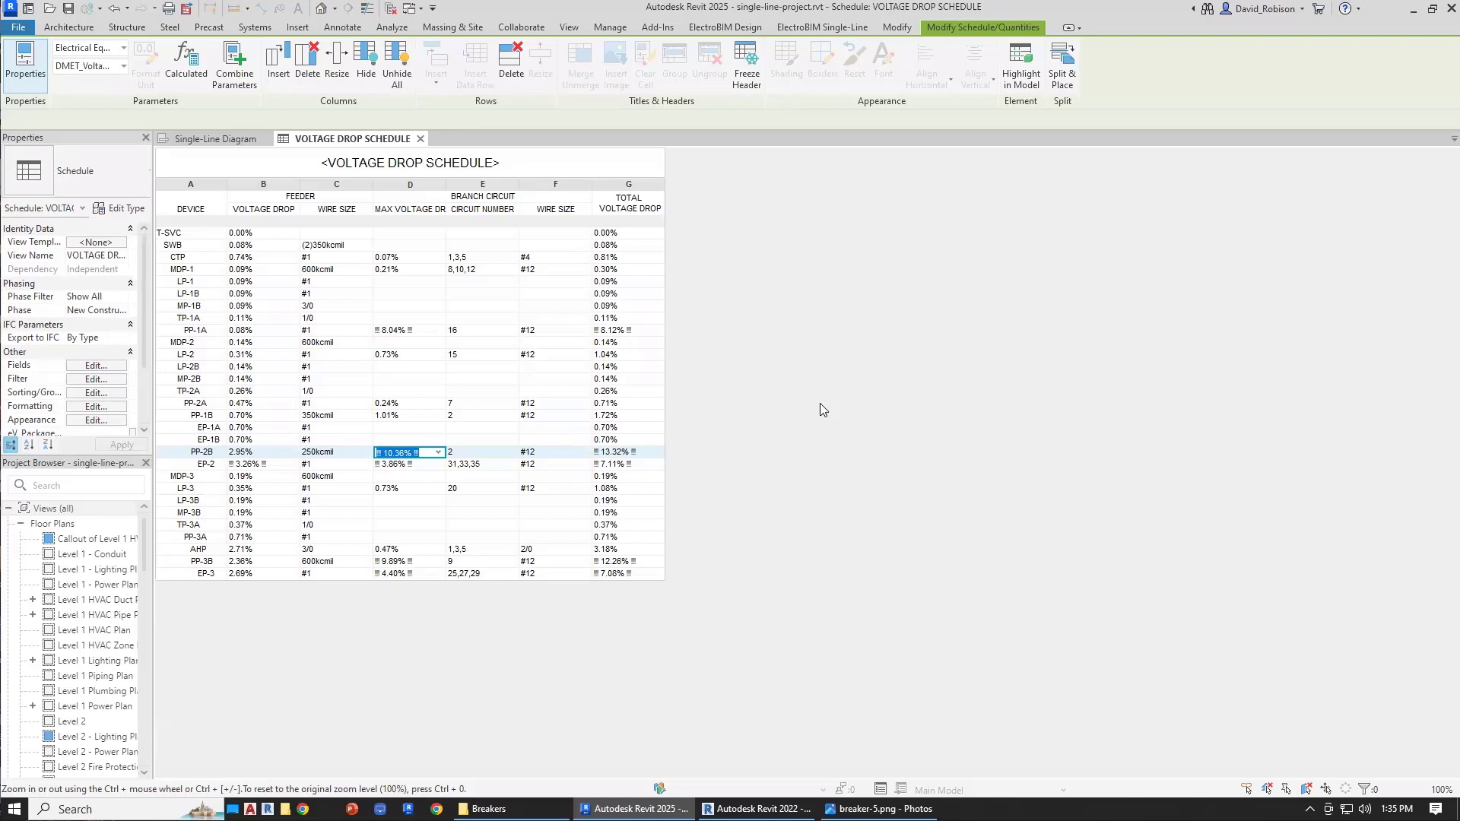
In the ElectroBIM project options, review the voltage drop limits and set the feeder limit to 2 percent.
{"action": "left_click", "coordinate": [735, 31]}
{"action": "left_click", "coordinate": [568, 70]}
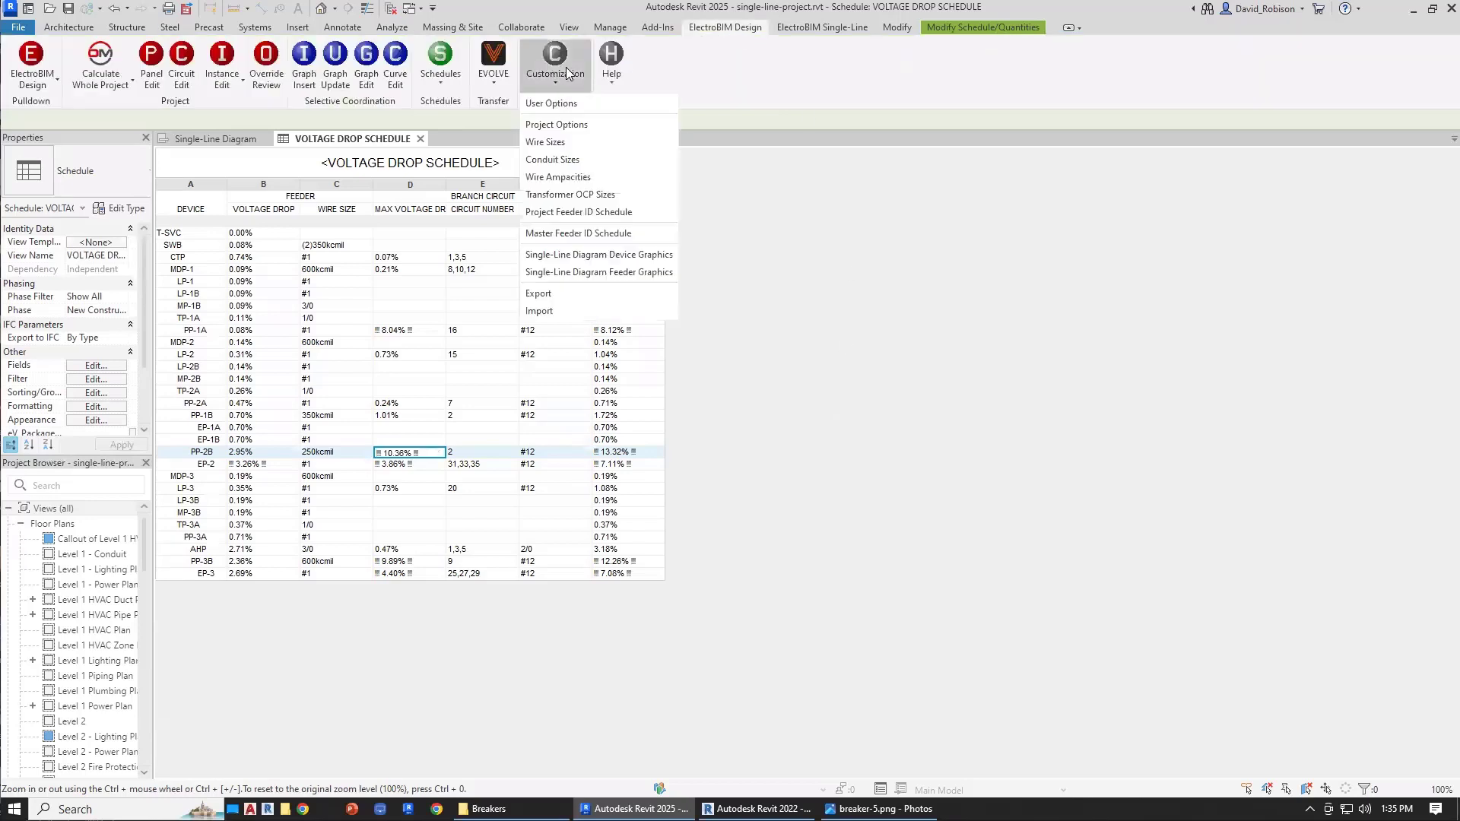
{"action": "left_click", "coordinate": [599, 134]}
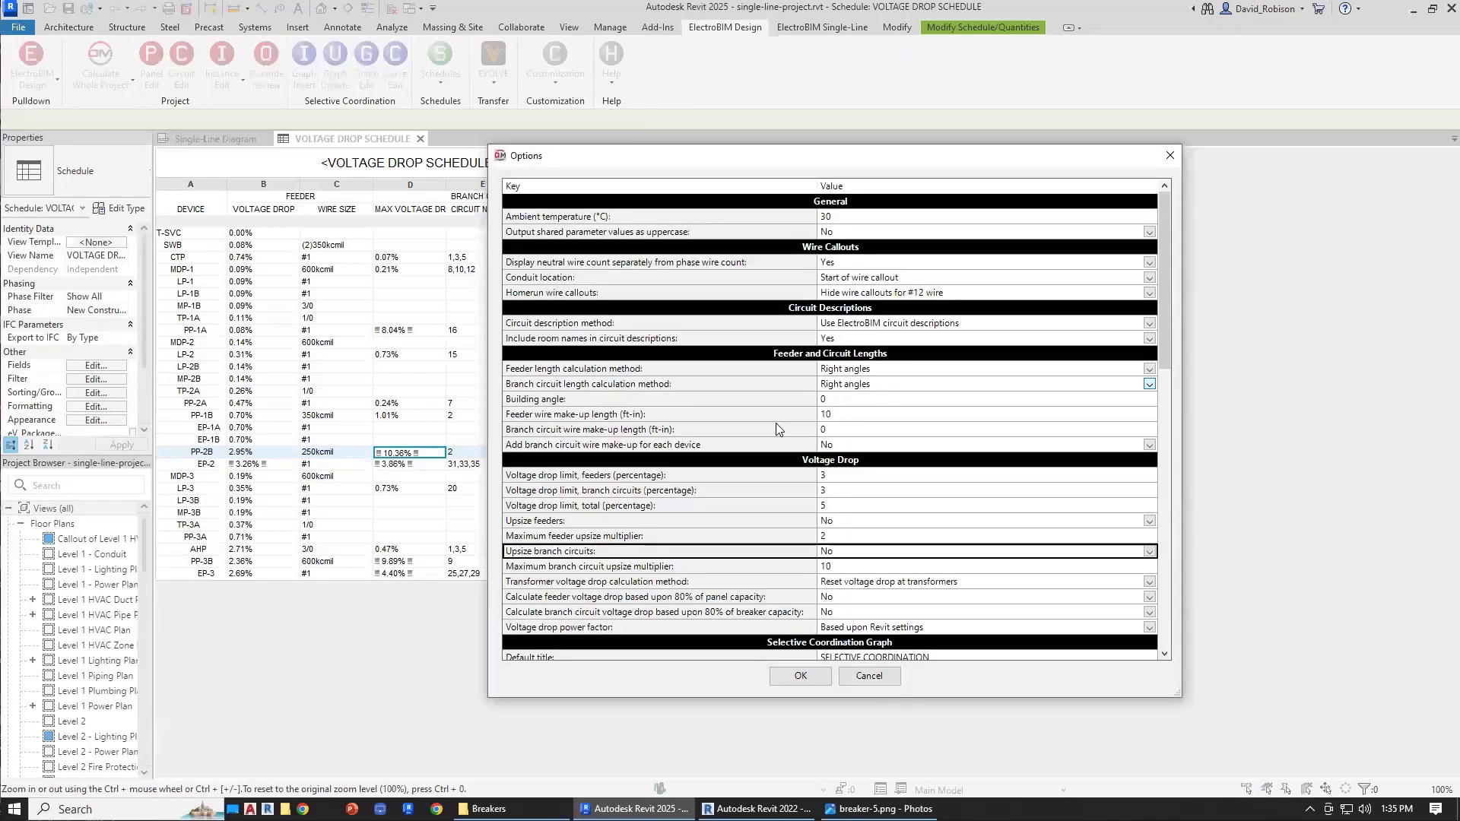
{"action": "scroll", "coordinate": [775, 423], "scroll_direction": "down", "scroll_amount": 4}
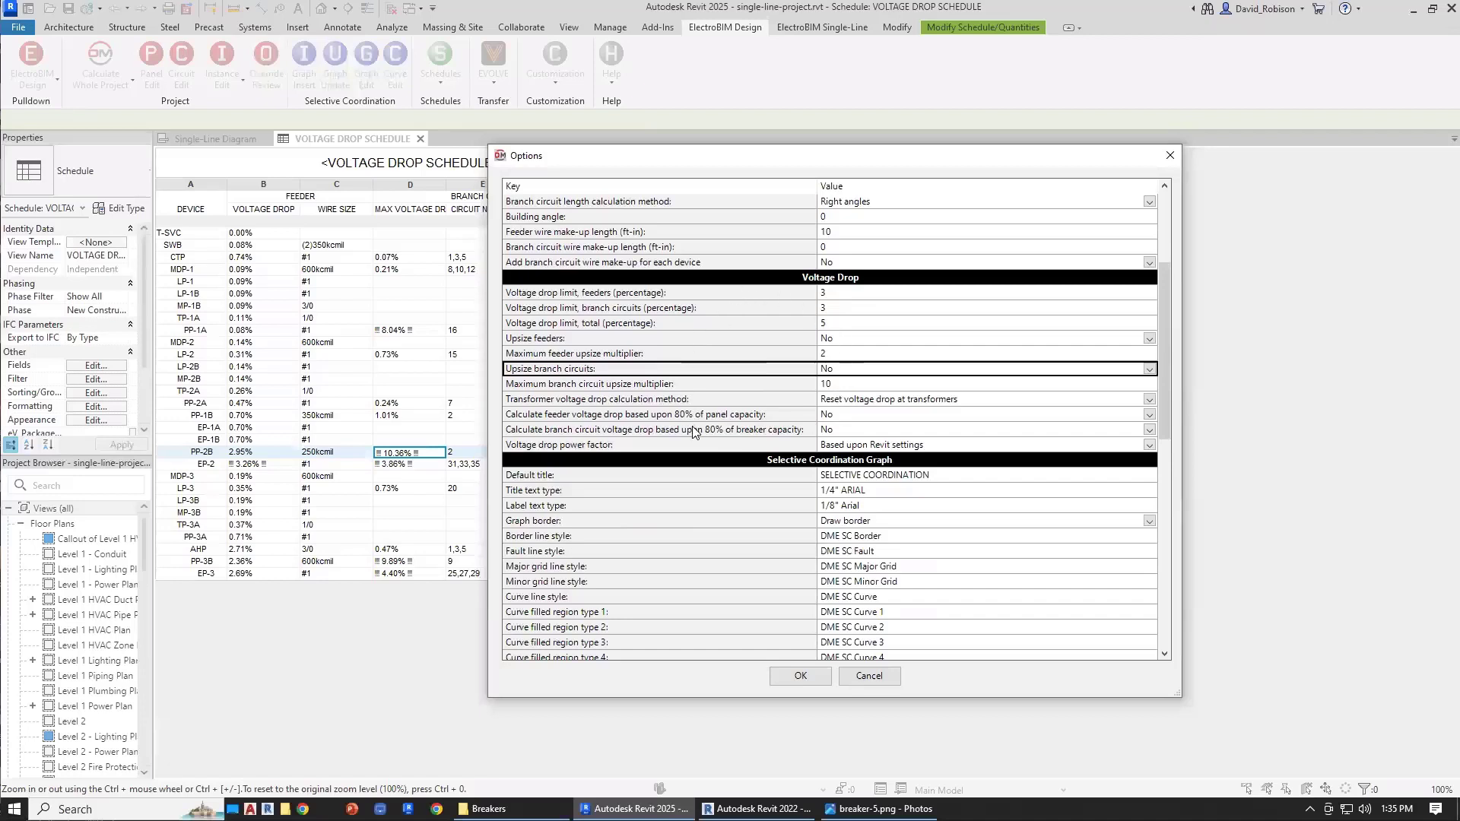
{"action": "left_click", "coordinate": [691, 295]}
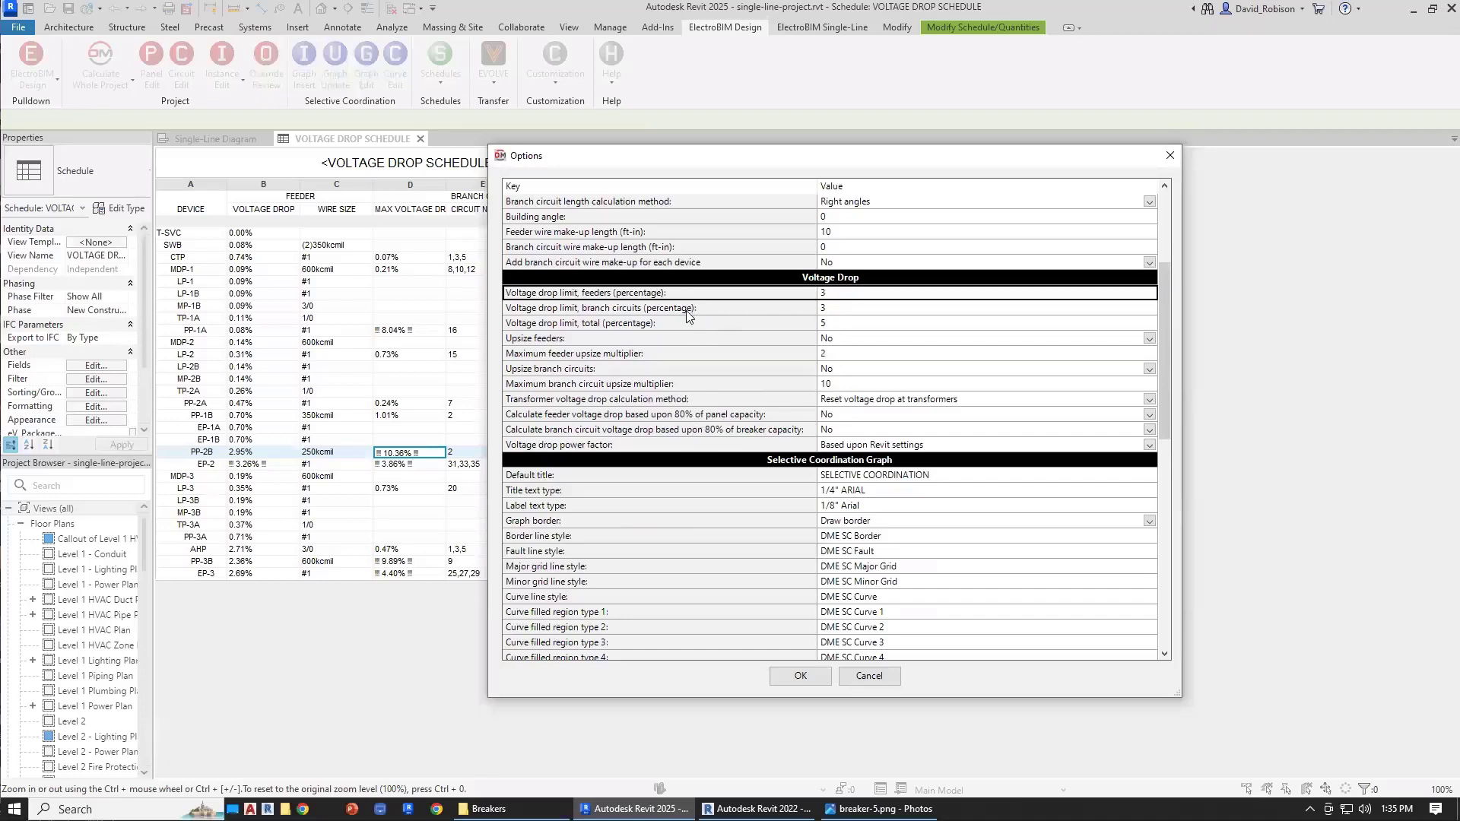
{"action": "left_click", "coordinate": [686, 309]}
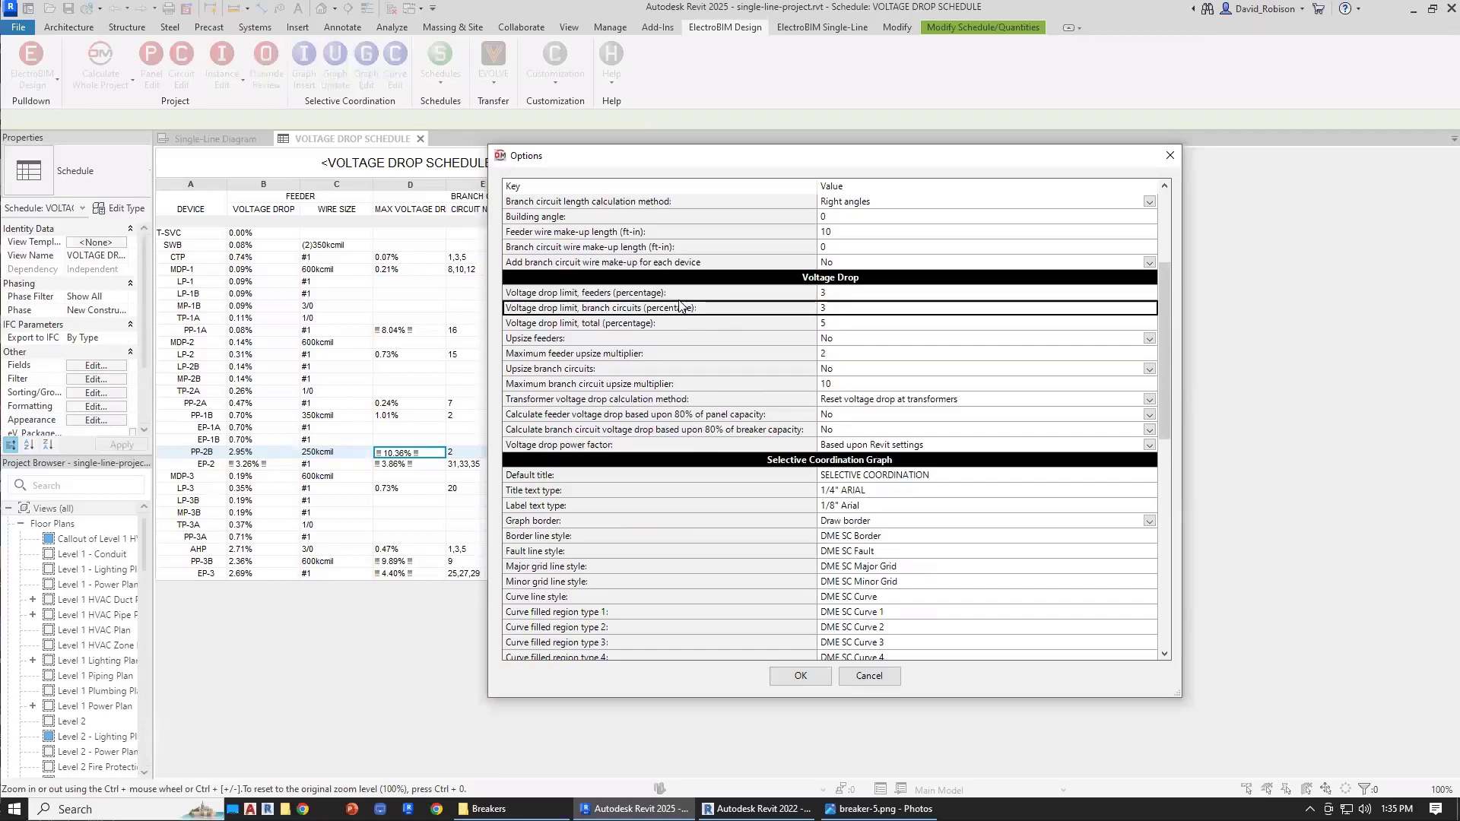
{"action": "left_click", "coordinate": [681, 295]}
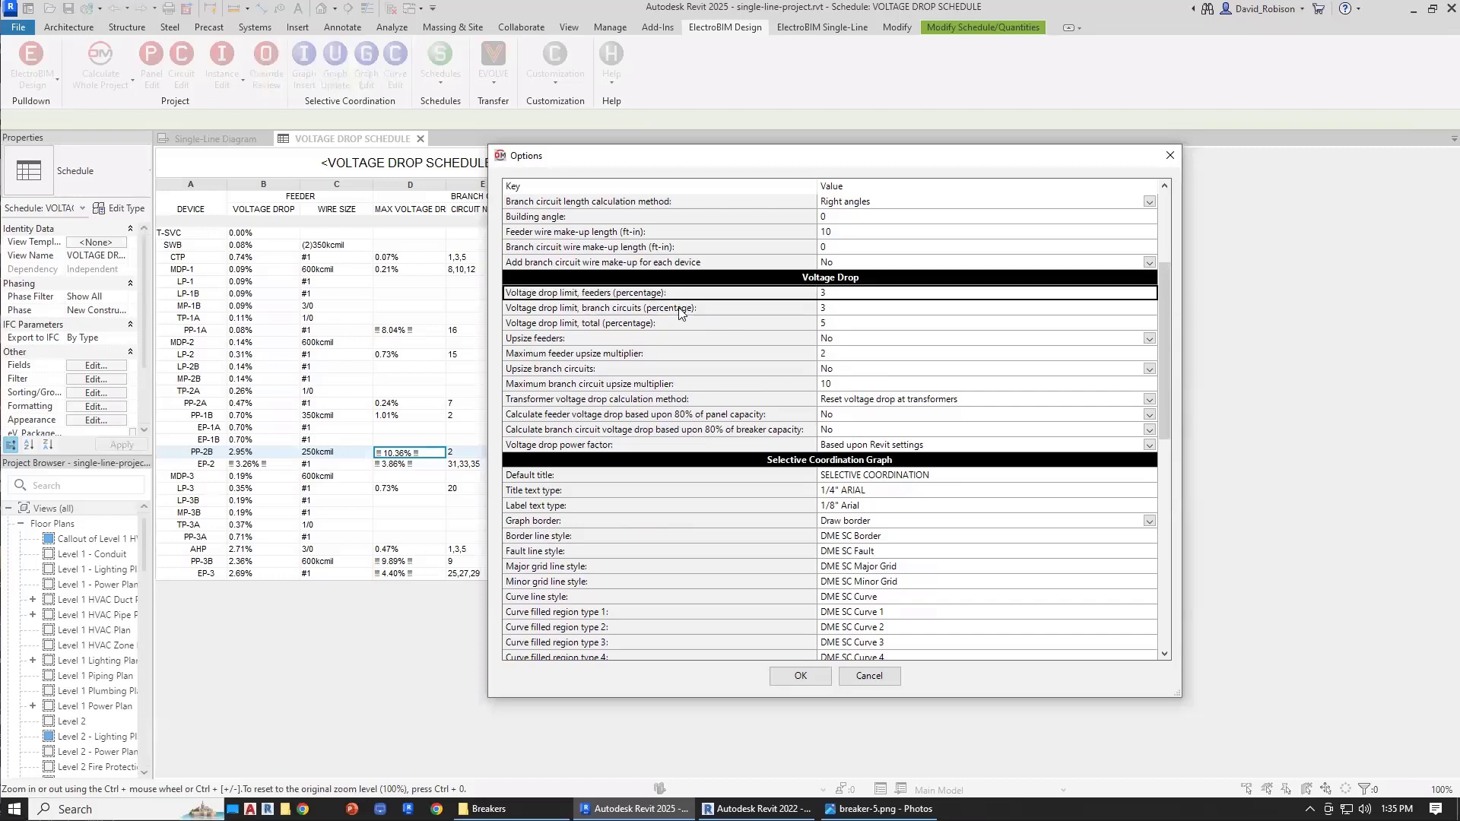
{"action": "left_click", "coordinate": [679, 308]}
{"action": "left_click", "coordinate": [692, 325]}
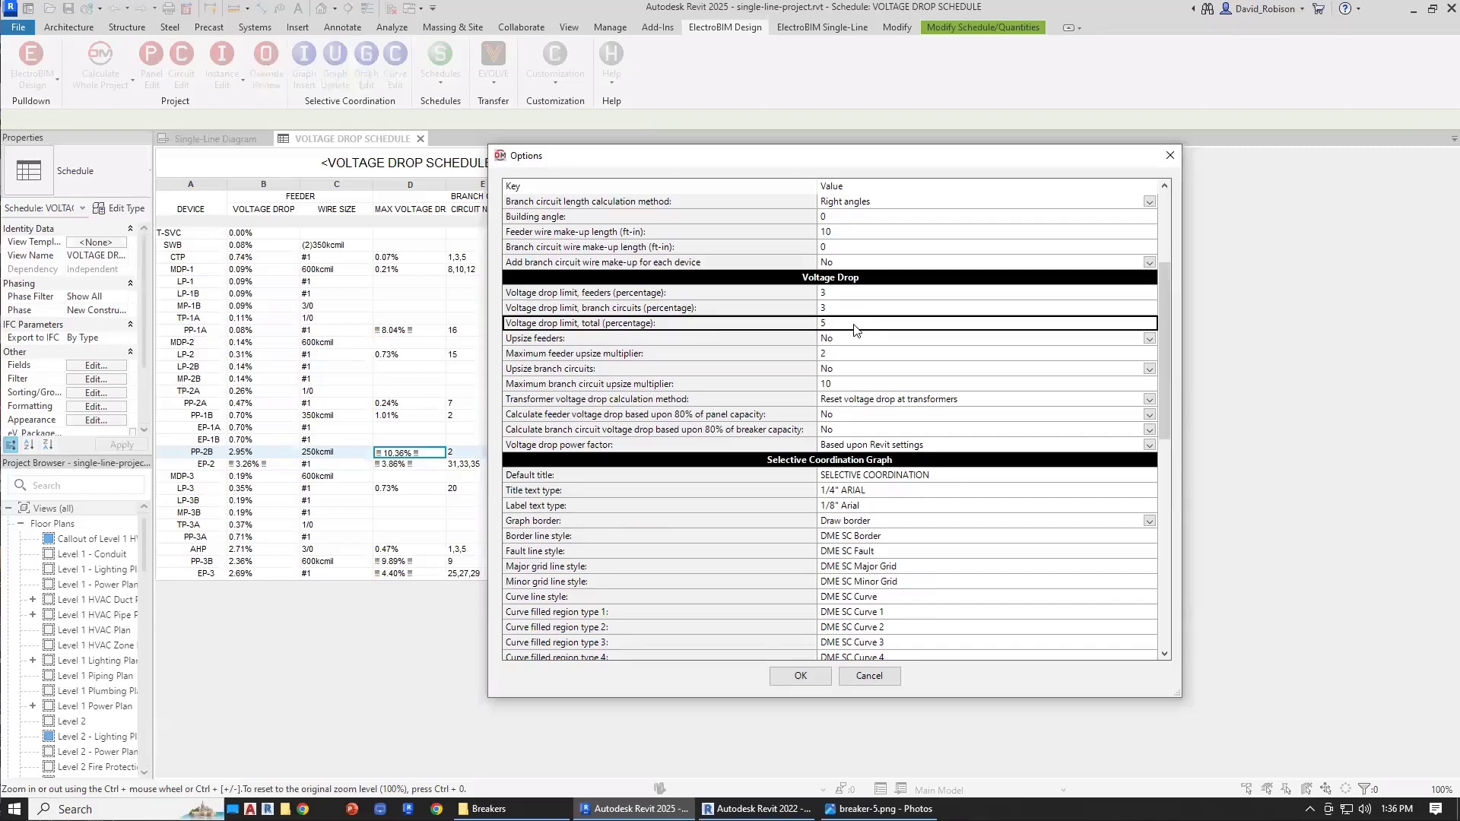
{"action": "left_click", "coordinate": [852, 299]}
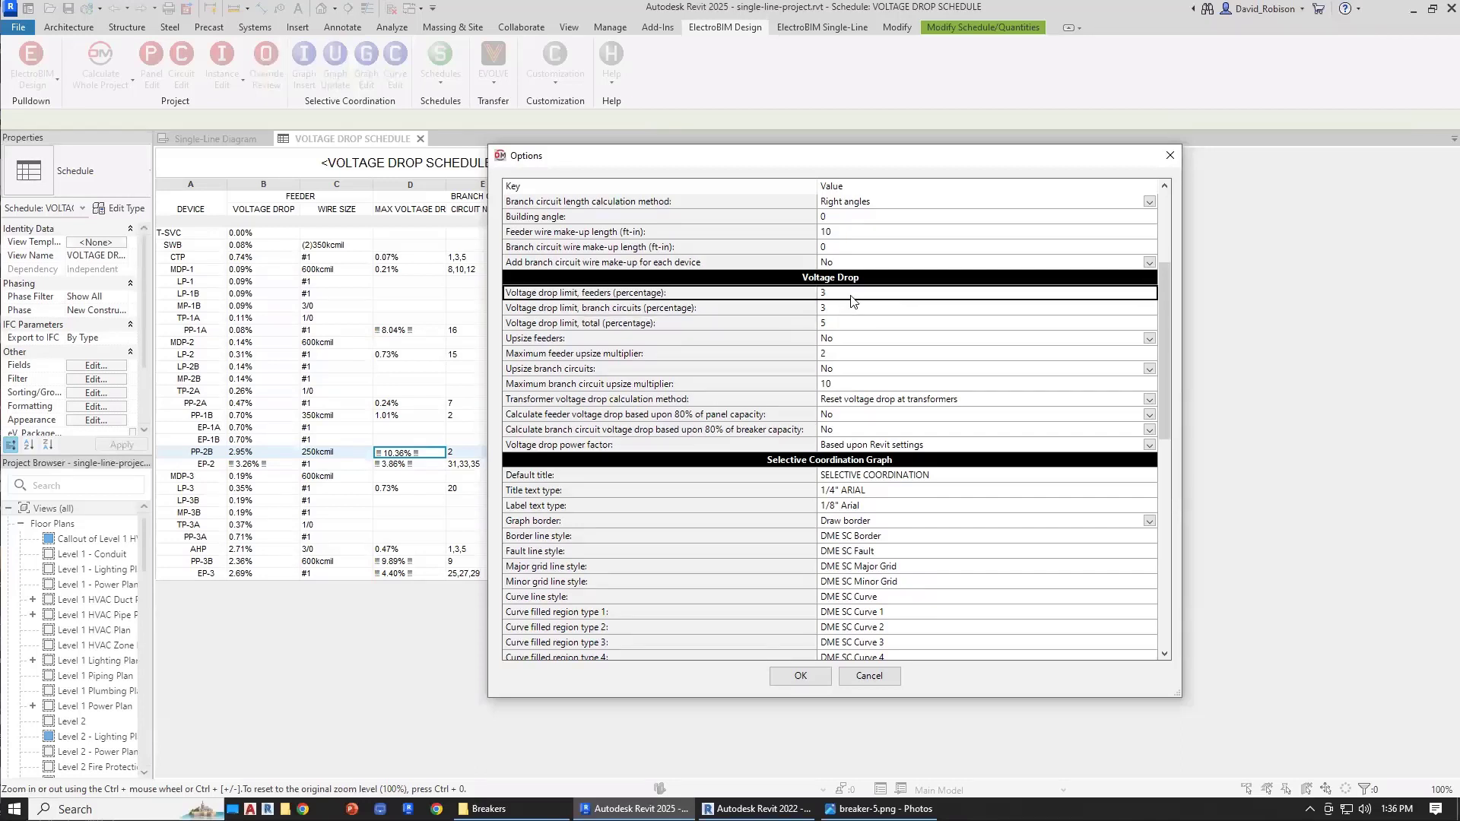
{"action": "type", "text": "2"}
{"action": "left_click", "coordinate": [705, 343]}
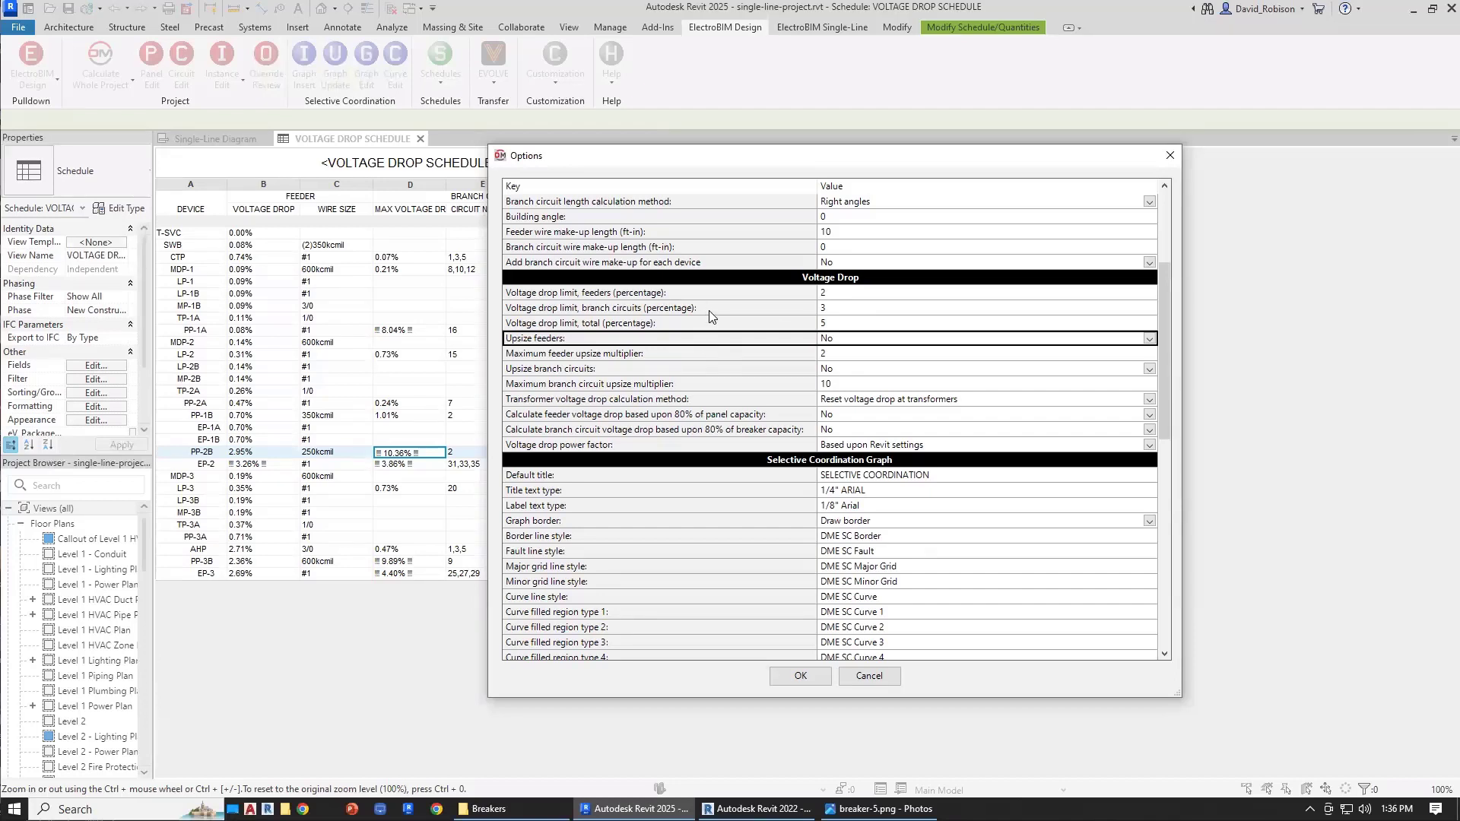
Compare the voltage drop limits for feeders, branch circuits and the total.
{"action": "left_click", "coordinate": [711, 325]}
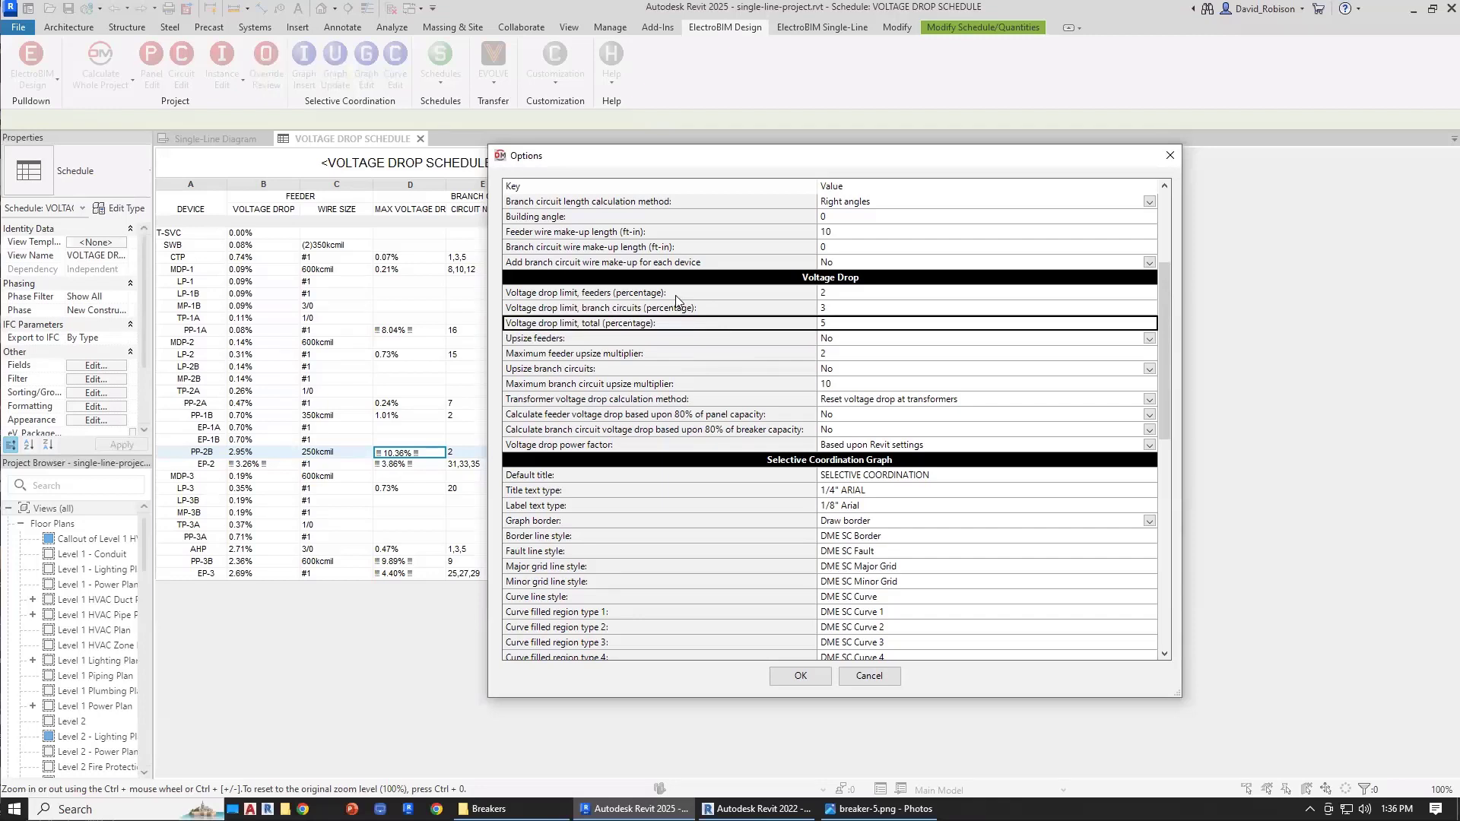
{"action": "left_click", "coordinate": [675, 294]}
{"action": "left_click", "coordinate": [676, 308]}
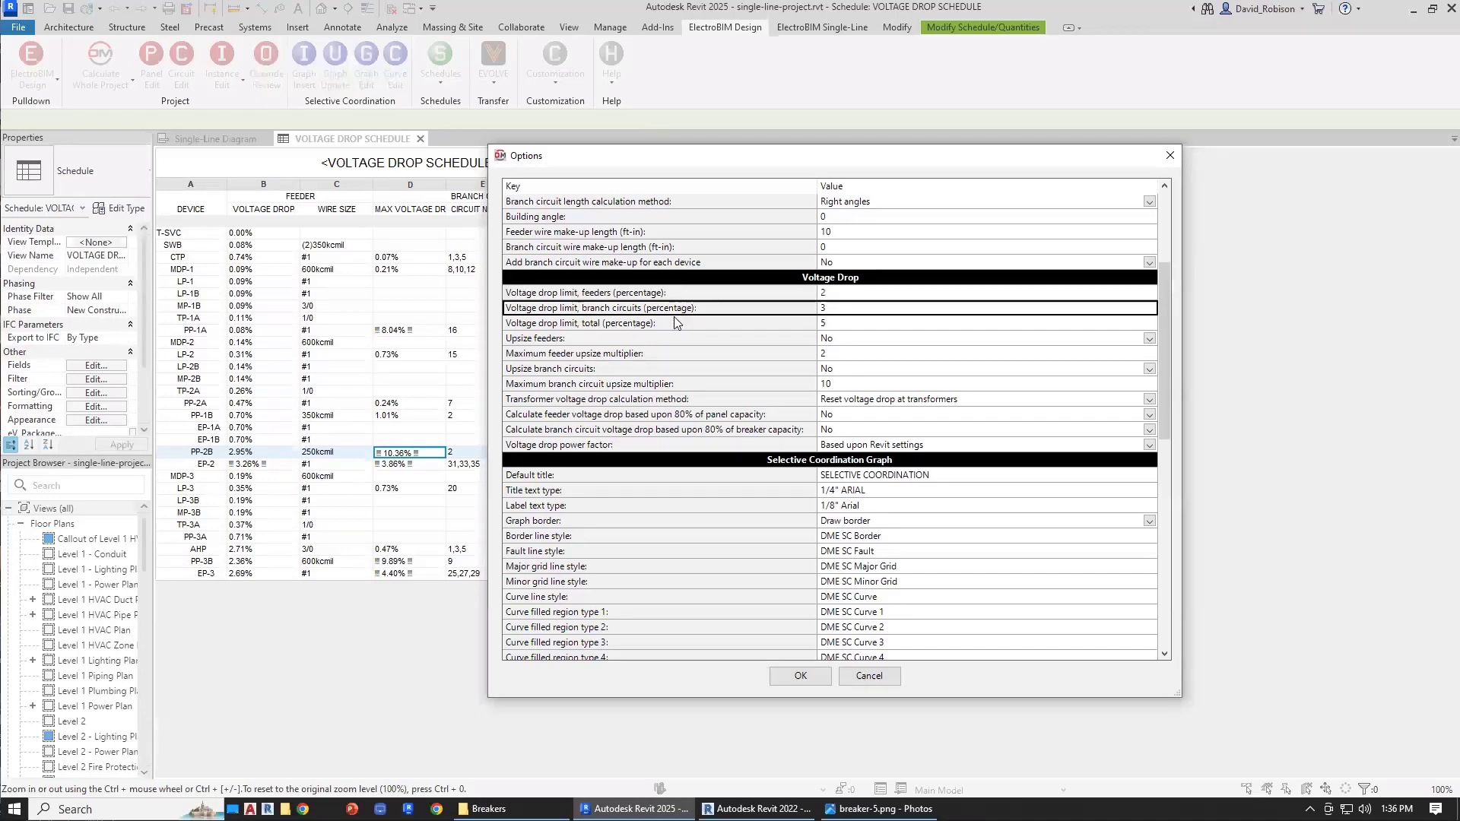
{"action": "left_click", "coordinate": [675, 324]}
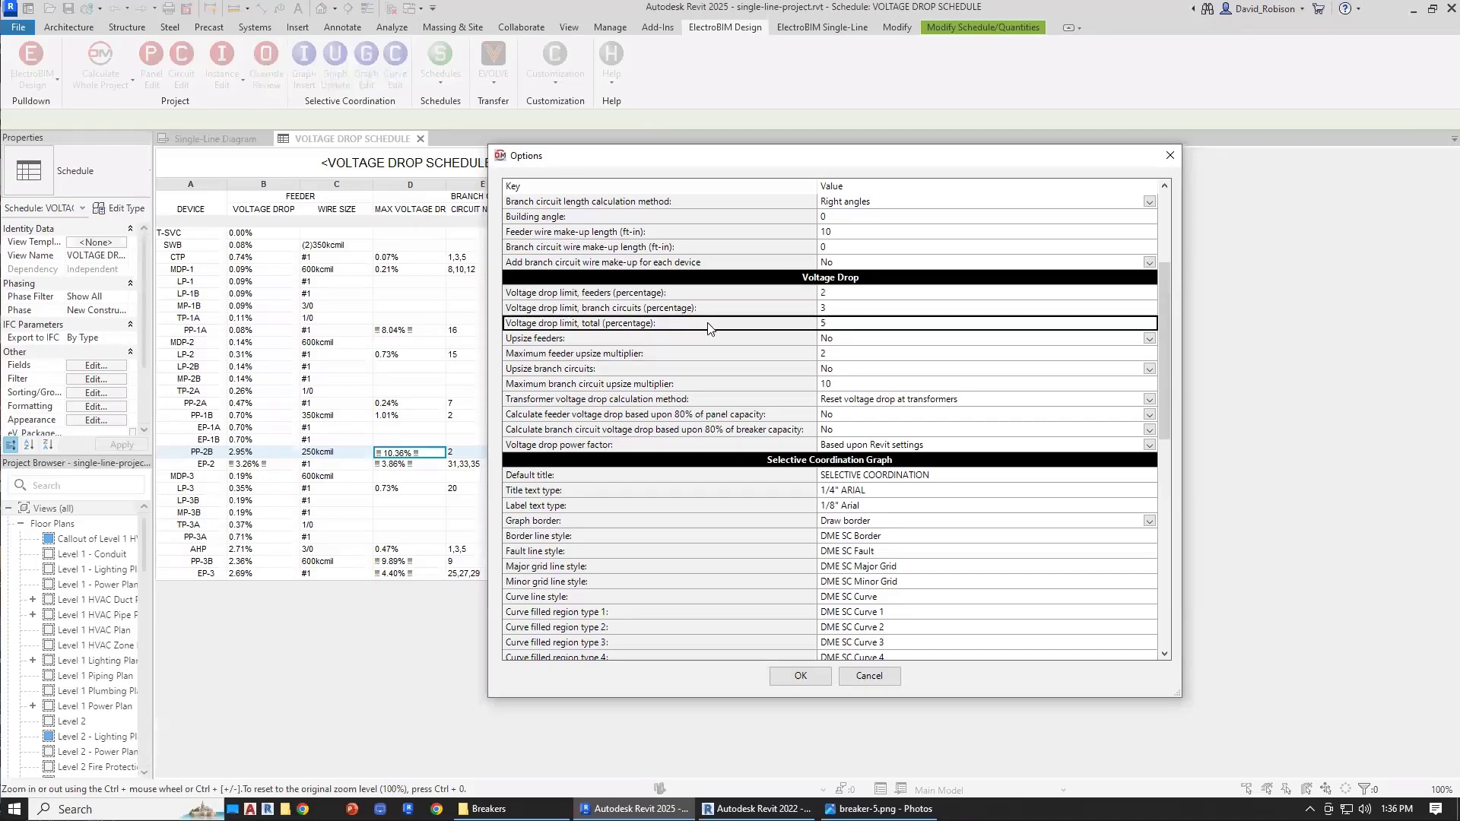
{"action": "left_click", "coordinate": [722, 309]}
{"action": "left_click", "coordinate": [722, 295]}
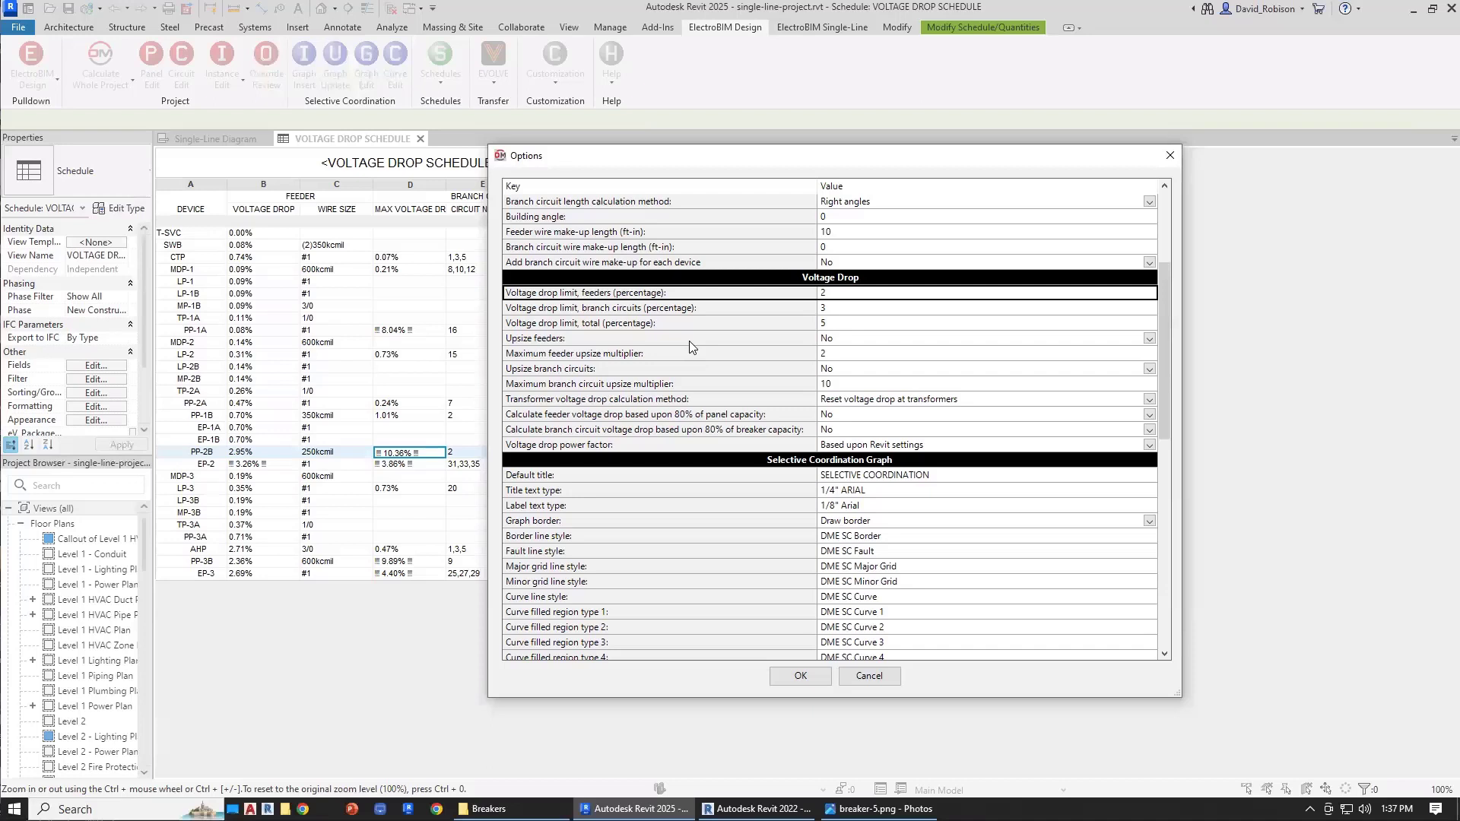
Enable upsizing for both feeders and branch circuits, check their maximum upsize multipliers, and accept the project options.
{"action": "left_click", "coordinate": [836, 339]}
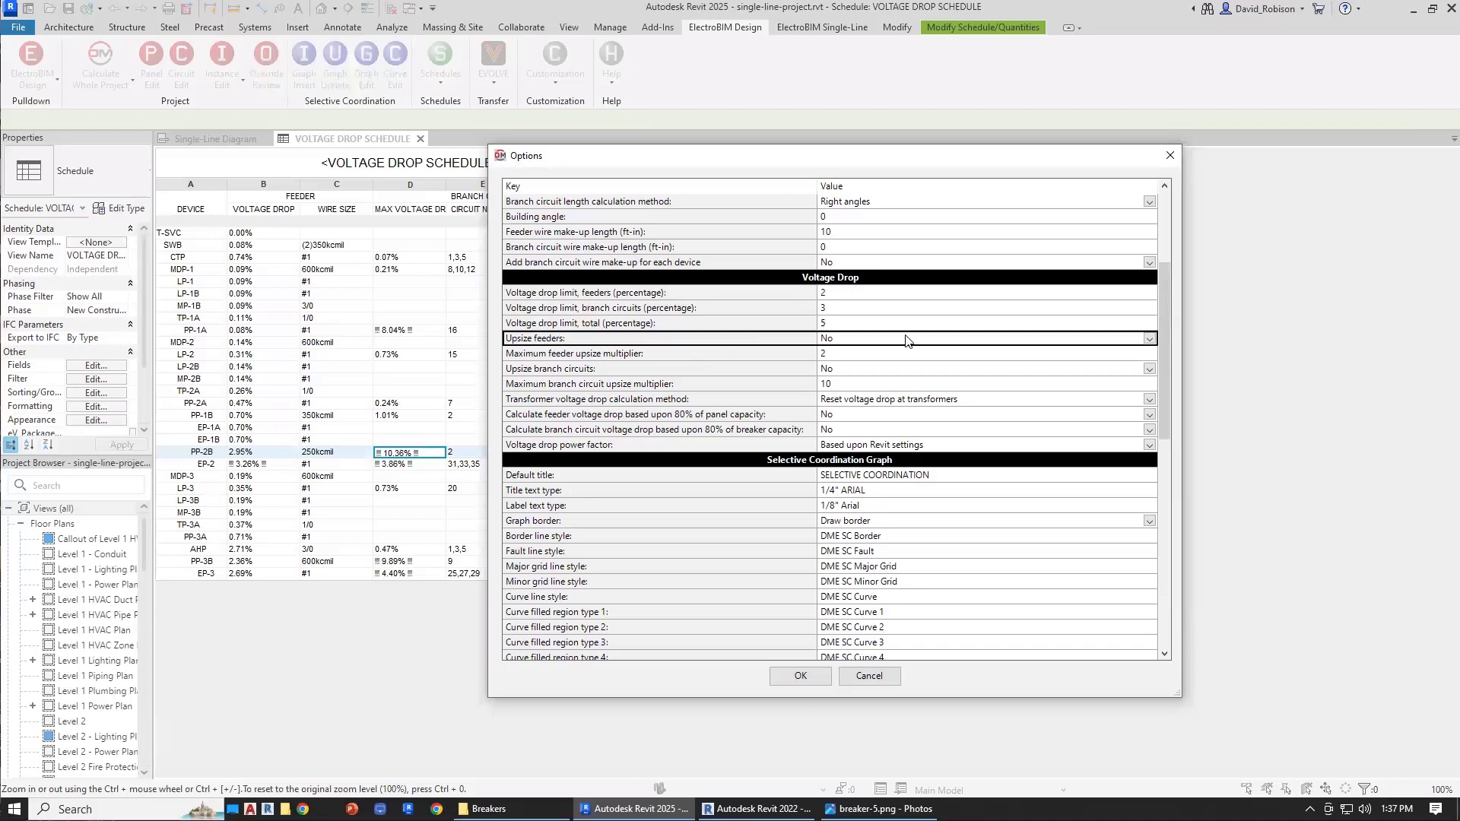
{"action": "left_click", "coordinate": [908, 340]}
{"action": "left_click", "coordinate": [860, 355]}
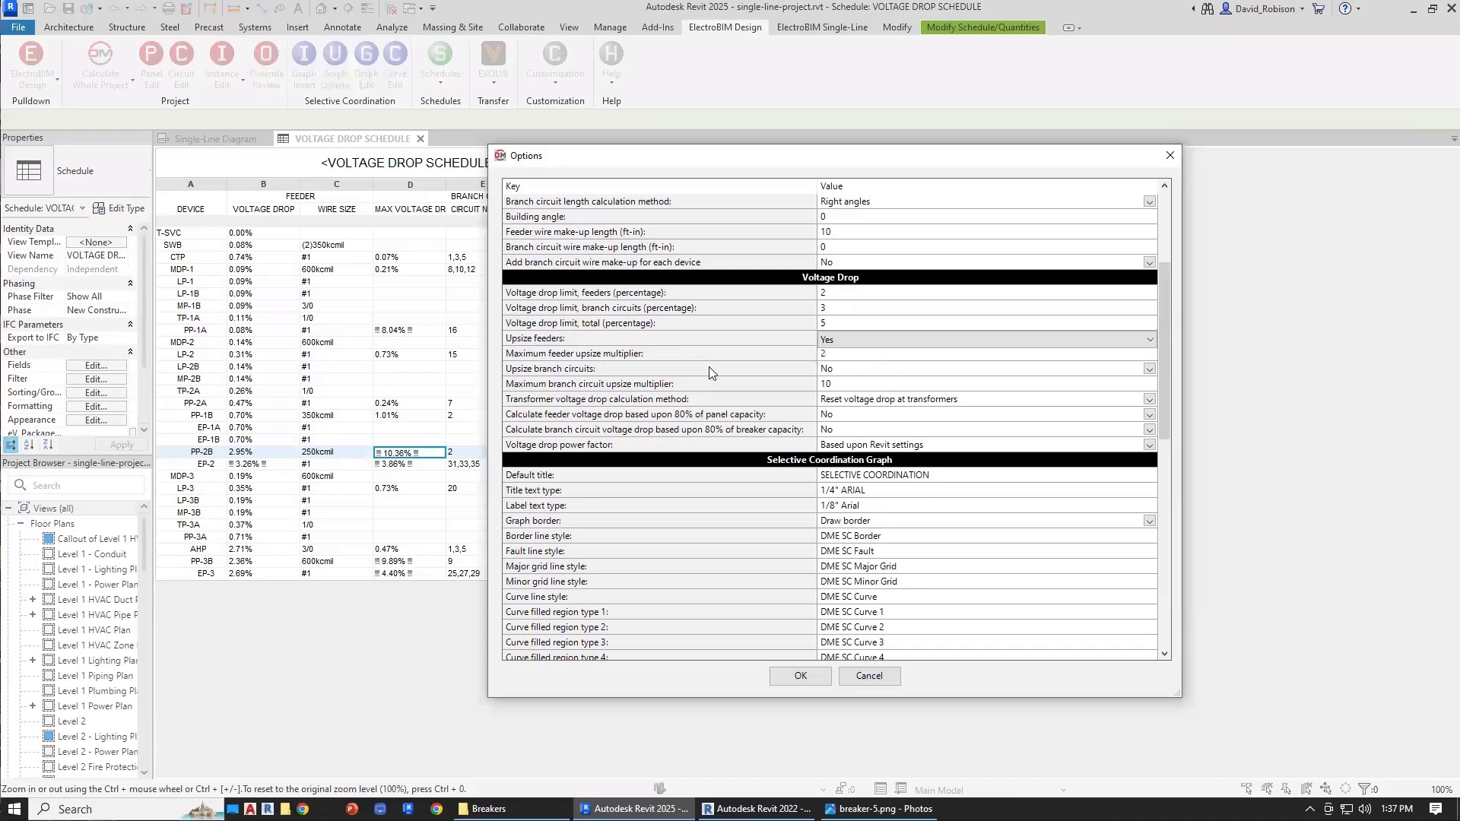
{"action": "left_click", "coordinate": [865, 370]}
{"action": "left_click", "coordinate": [861, 386]}
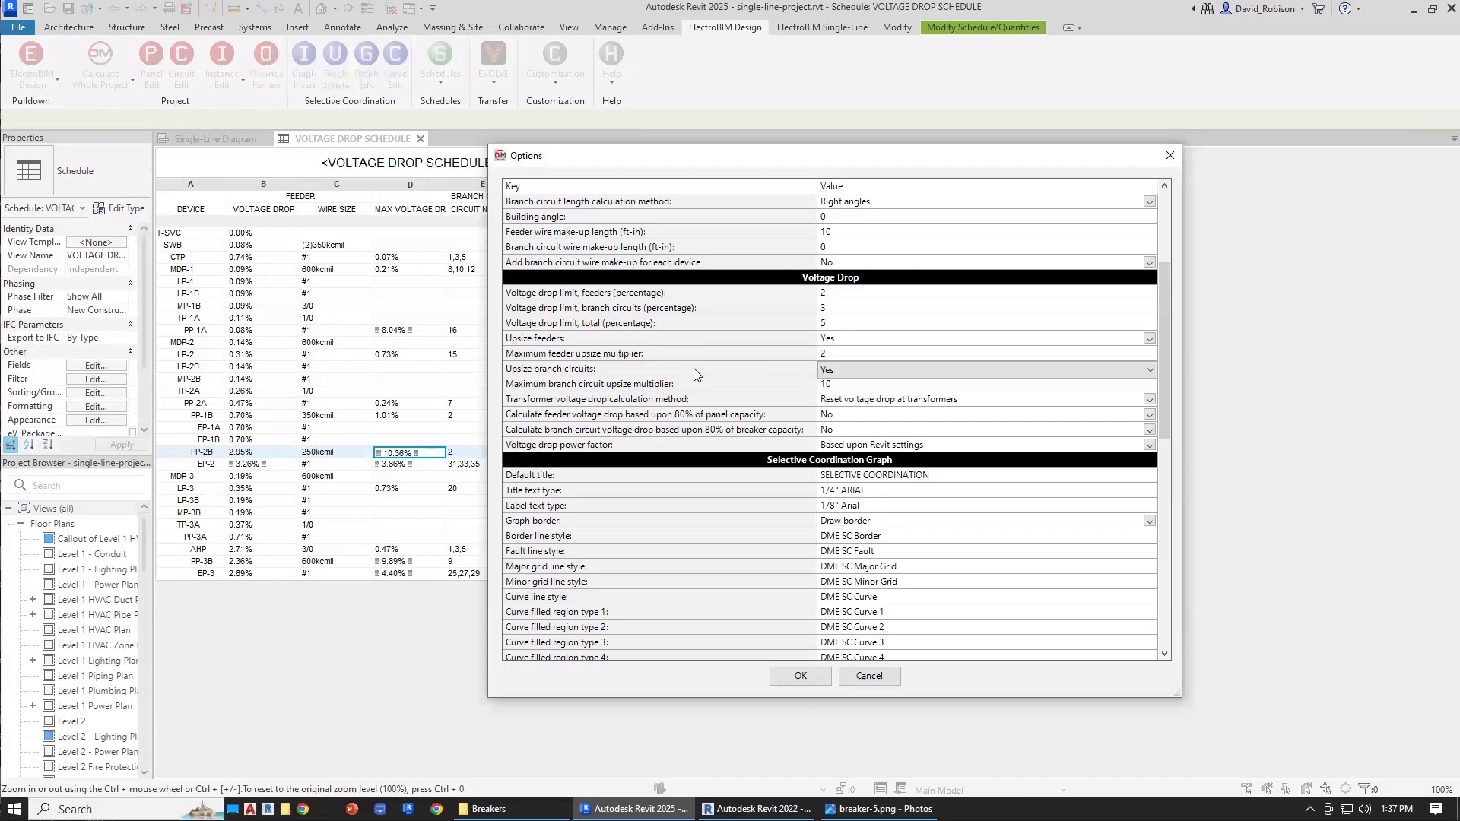
{"action": "left_click", "coordinate": [695, 356]}
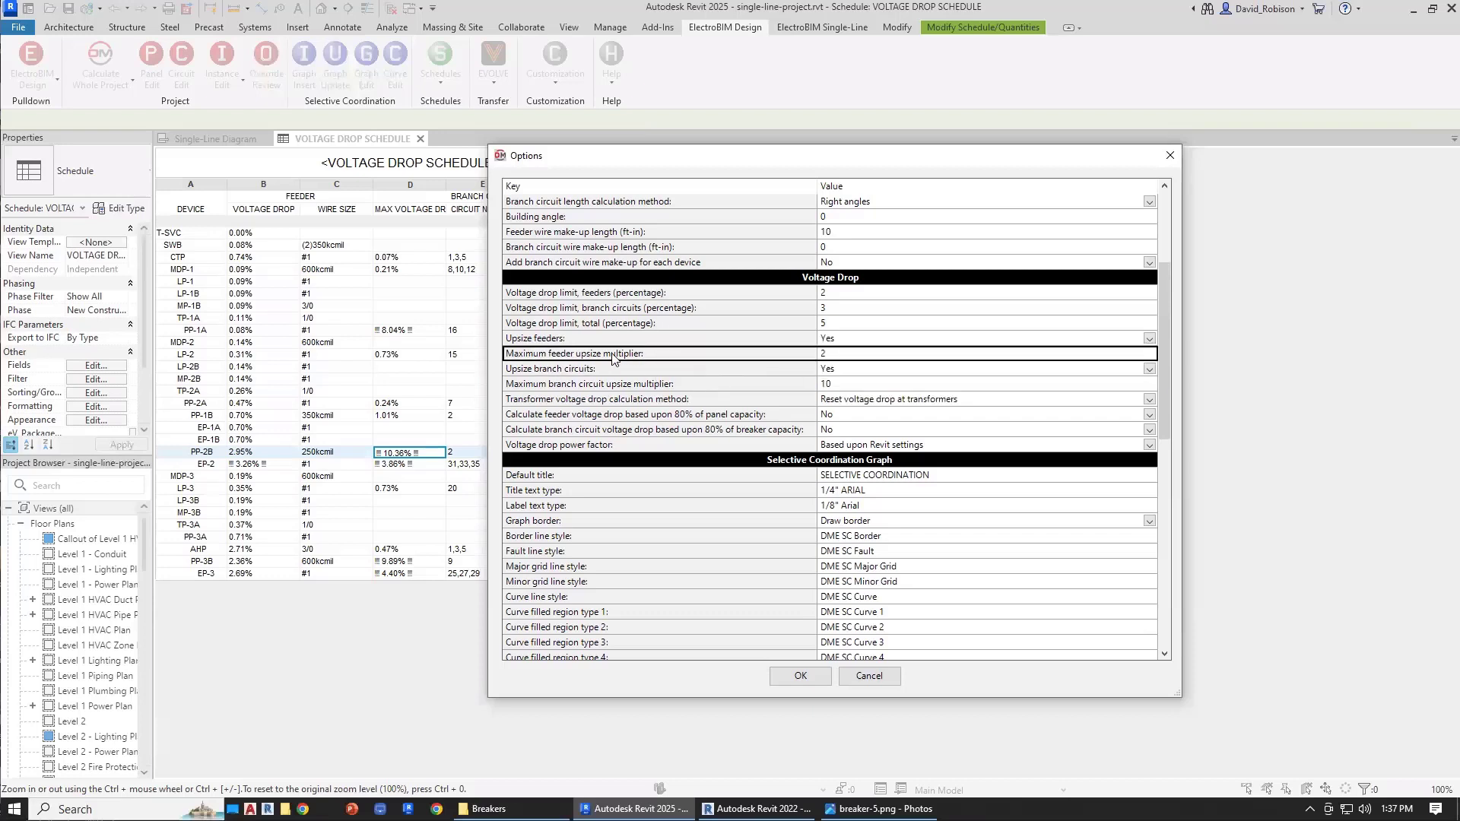
{"action": "left_click", "coordinate": [666, 386]}
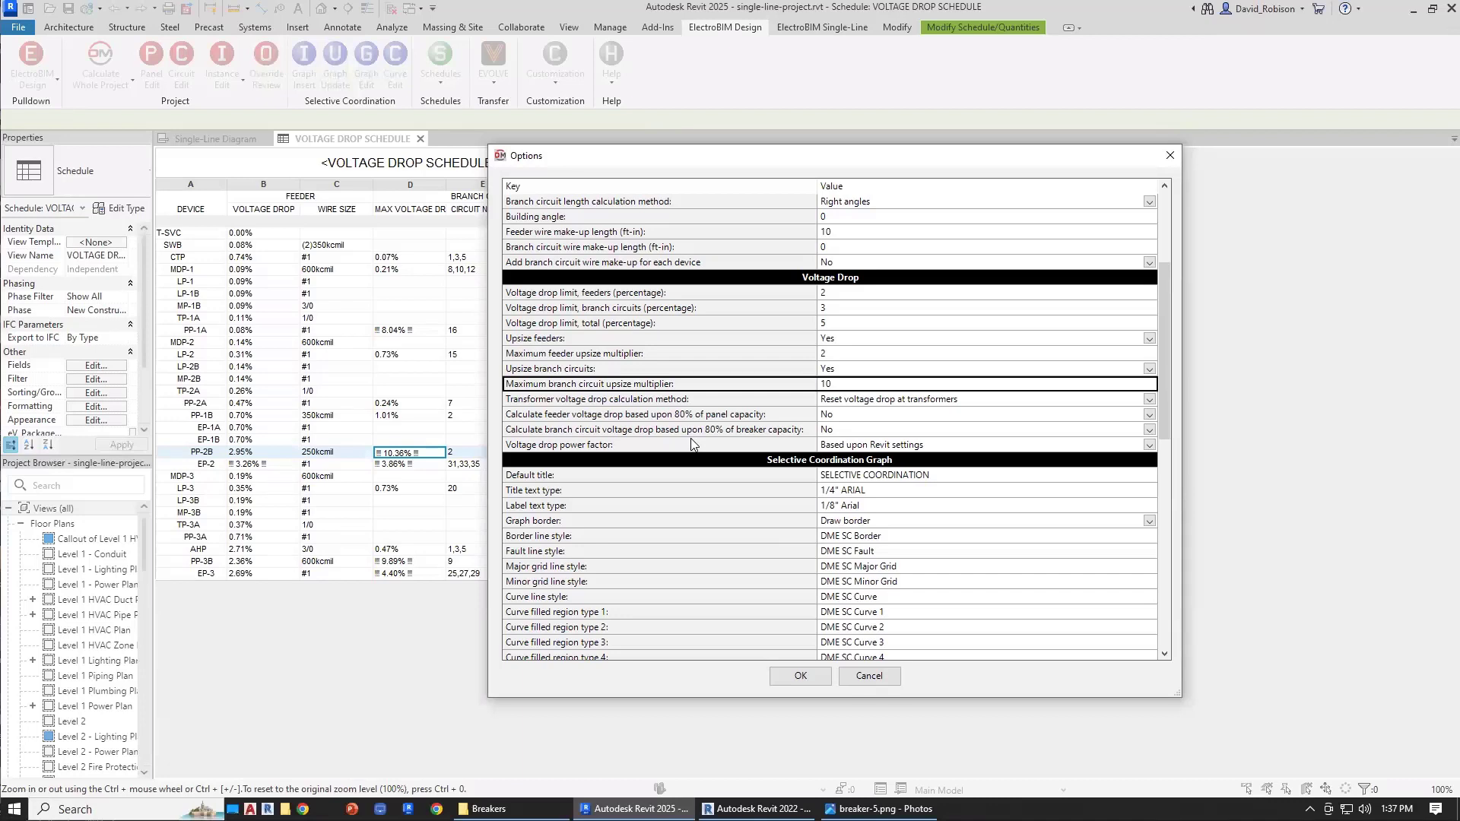
{"action": "left_click", "coordinate": [619, 355]}
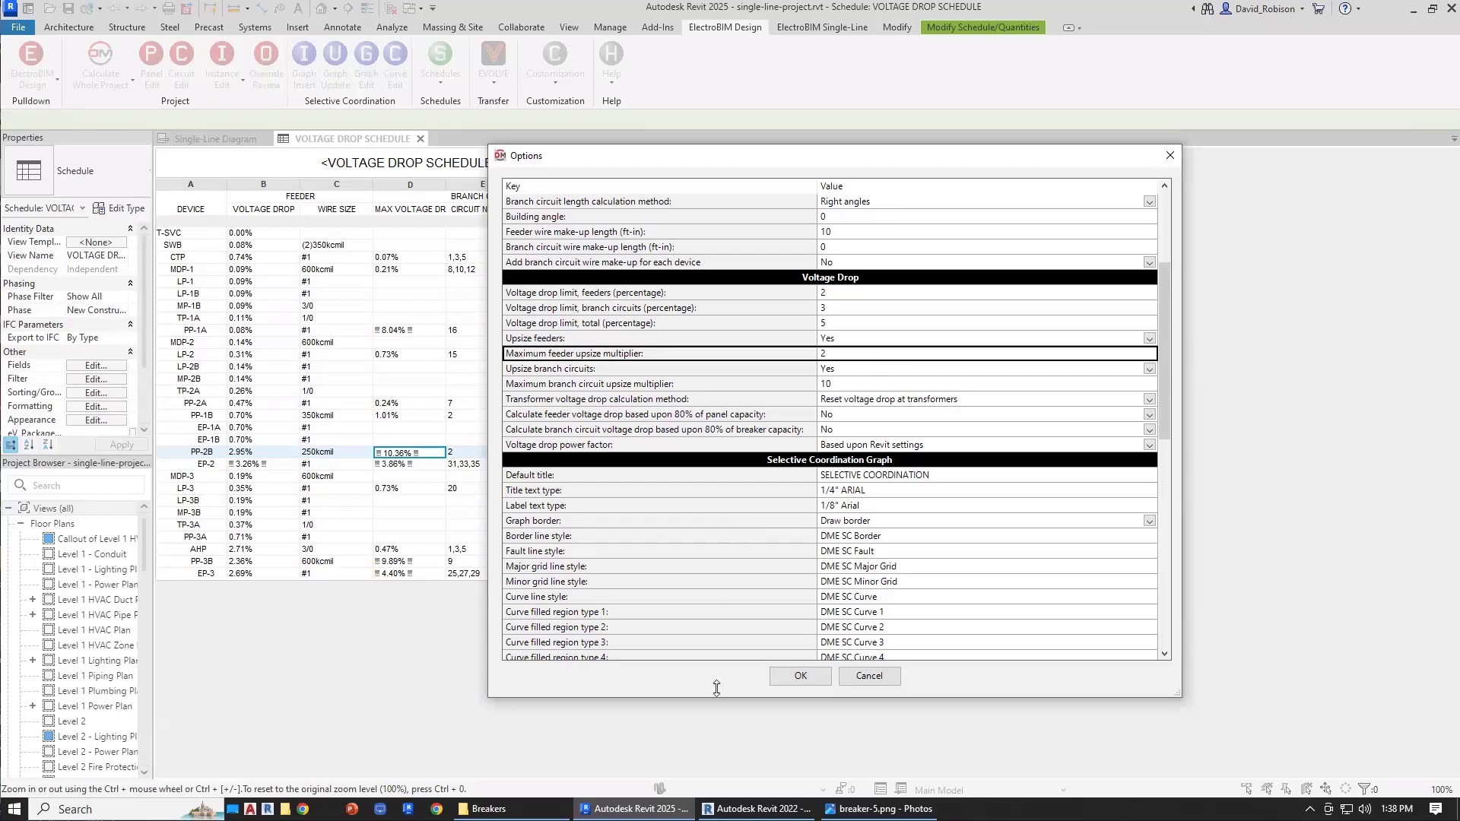
{"action": "left_click", "coordinate": [799, 676]}
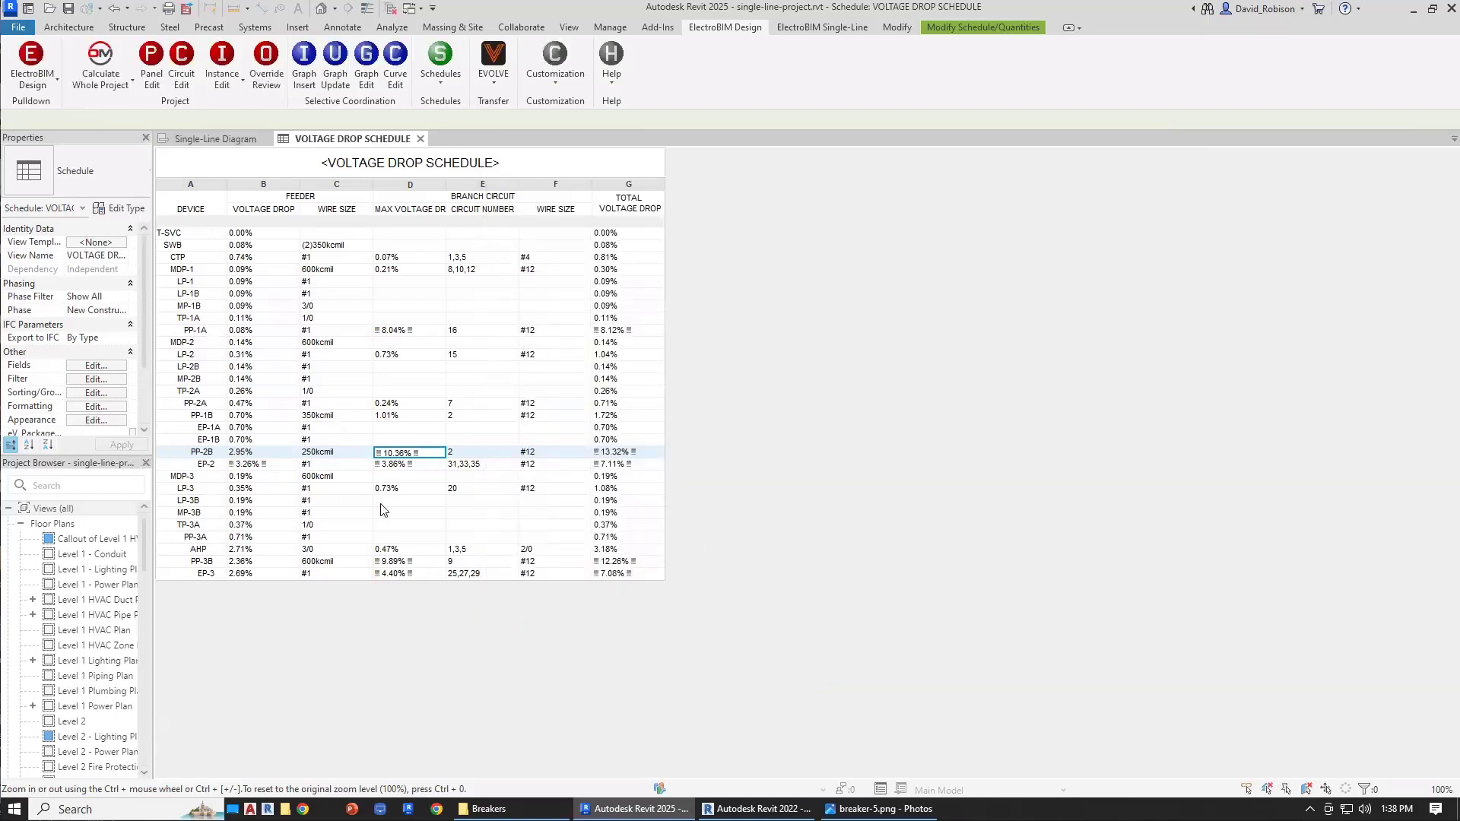
Recalculate the whole project and examine the voltage drops and wire sizes of EP-2, PP-2B and AHP in the schedule.
{"action": "left_click", "coordinate": [107, 54]}
{"action": "left_click", "coordinate": [743, 384]}
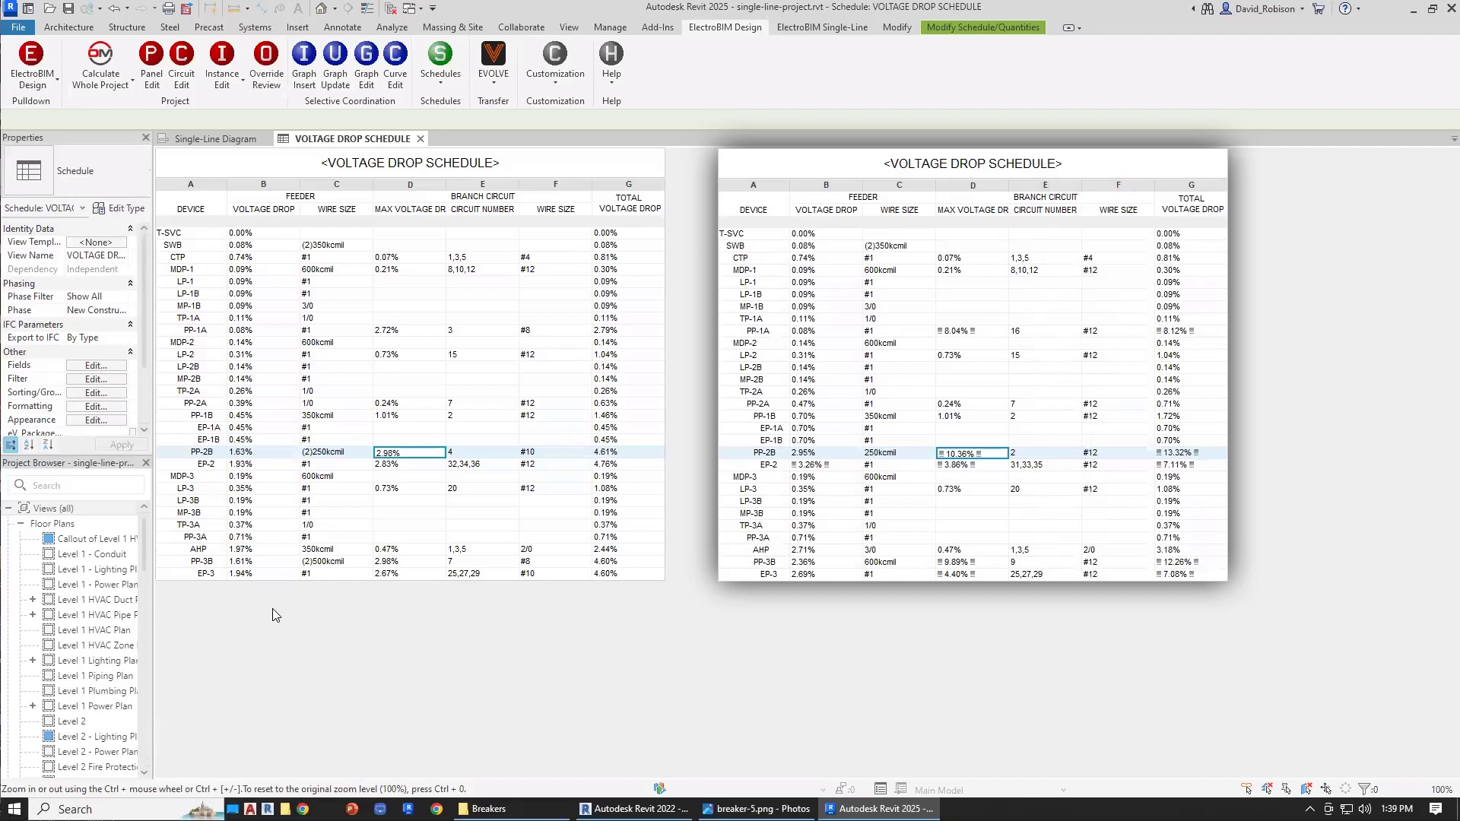
{"action": "left_click", "coordinate": [267, 463]}
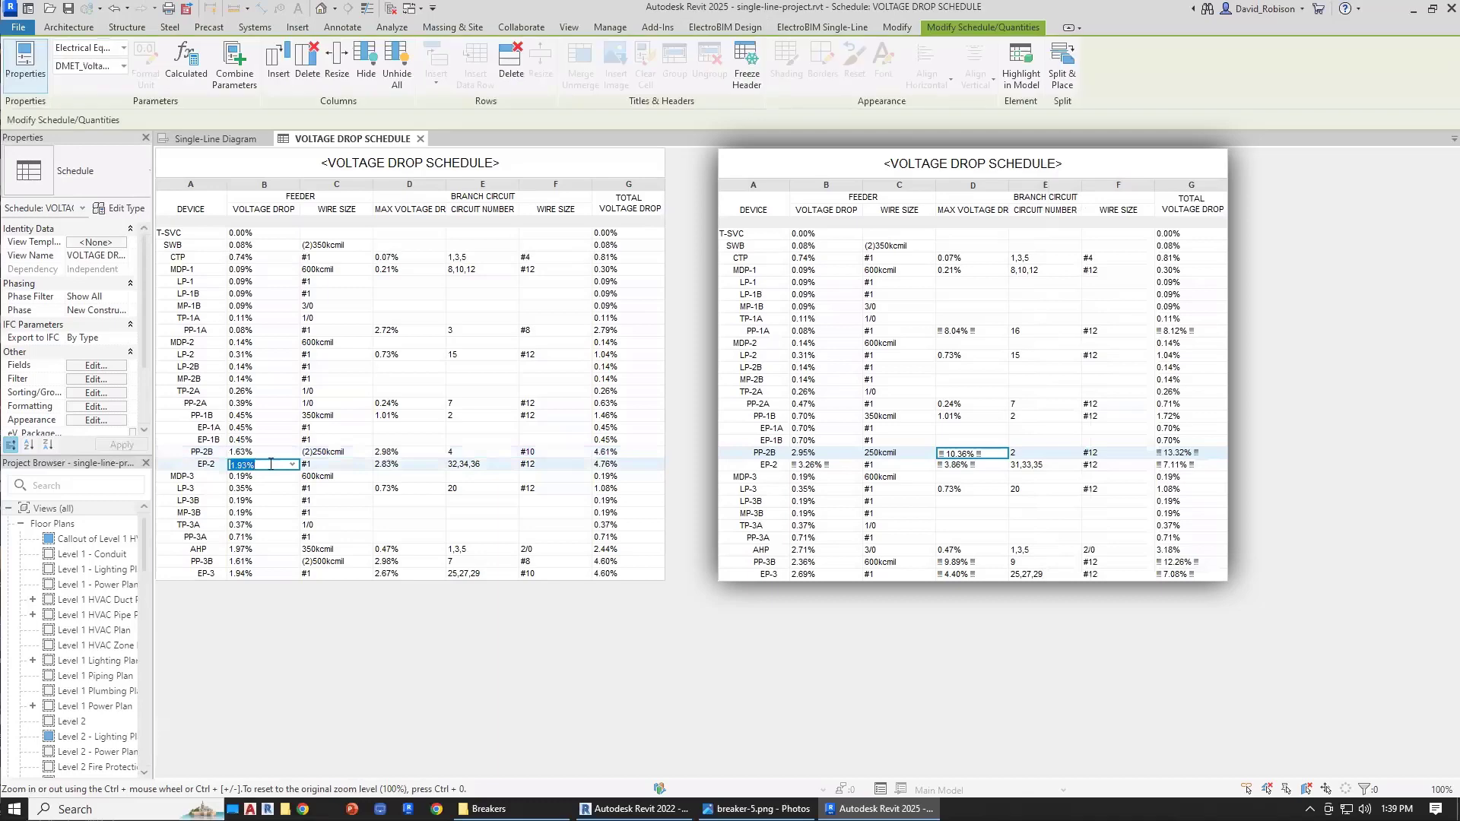
{"action": "left_click", "coordinate": [359, 454]}
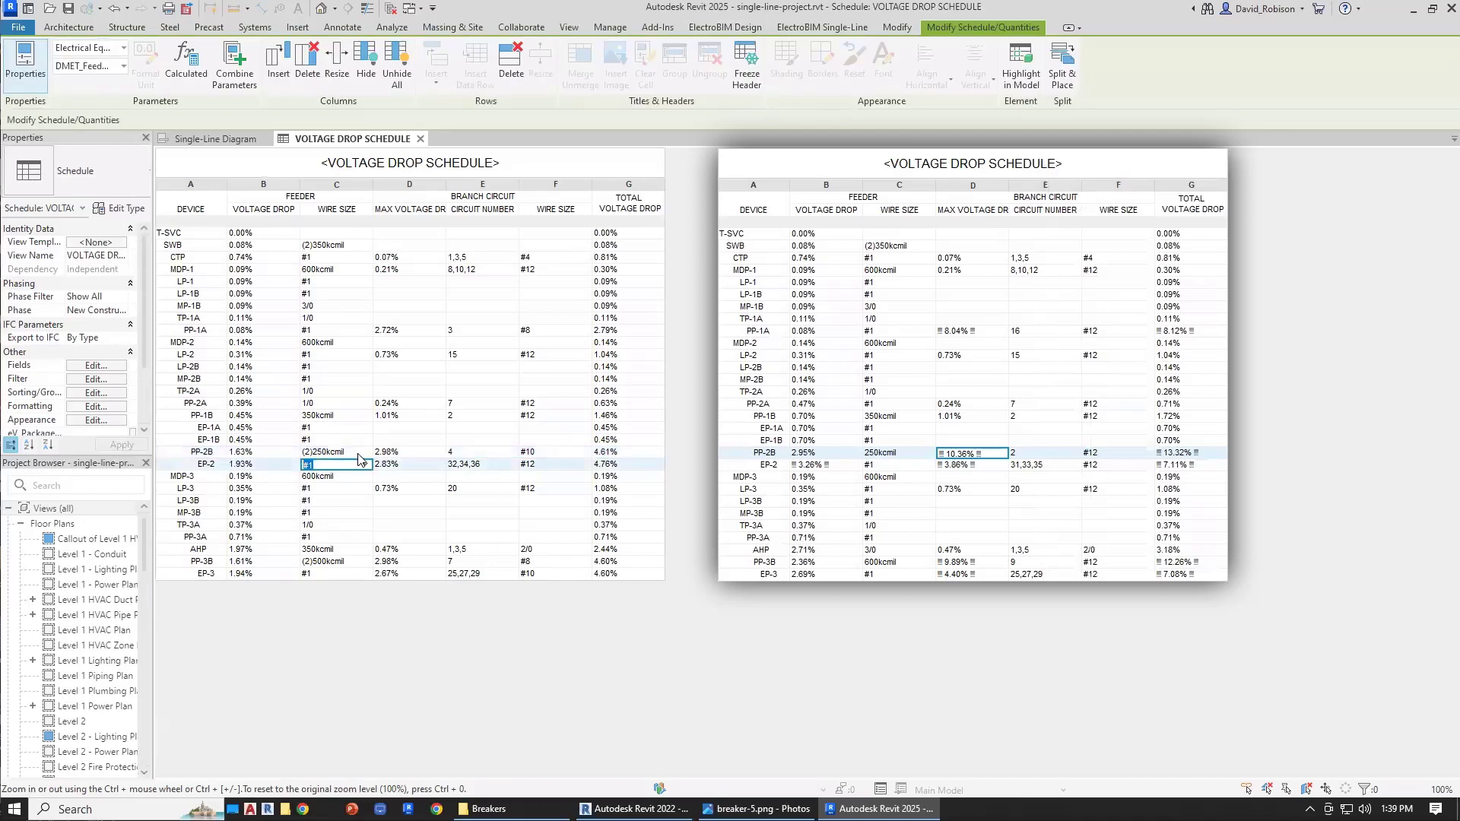
{"action": "left_click", "coordinate": [272, 548]}
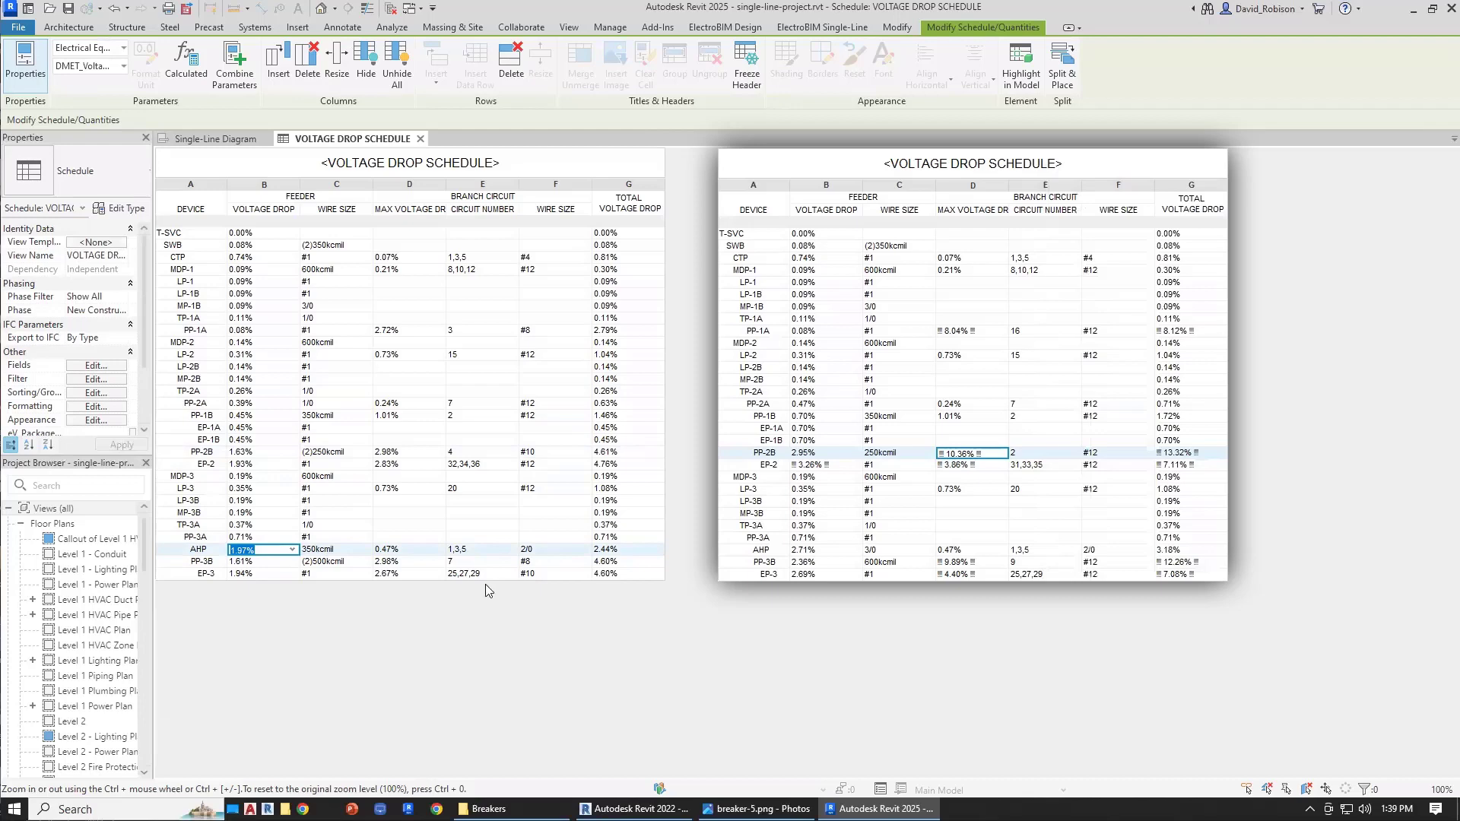
{"action": "left_click", "coordinate": [487, 549]}
{"action": "left_click", "coordinate": [492, 537]}
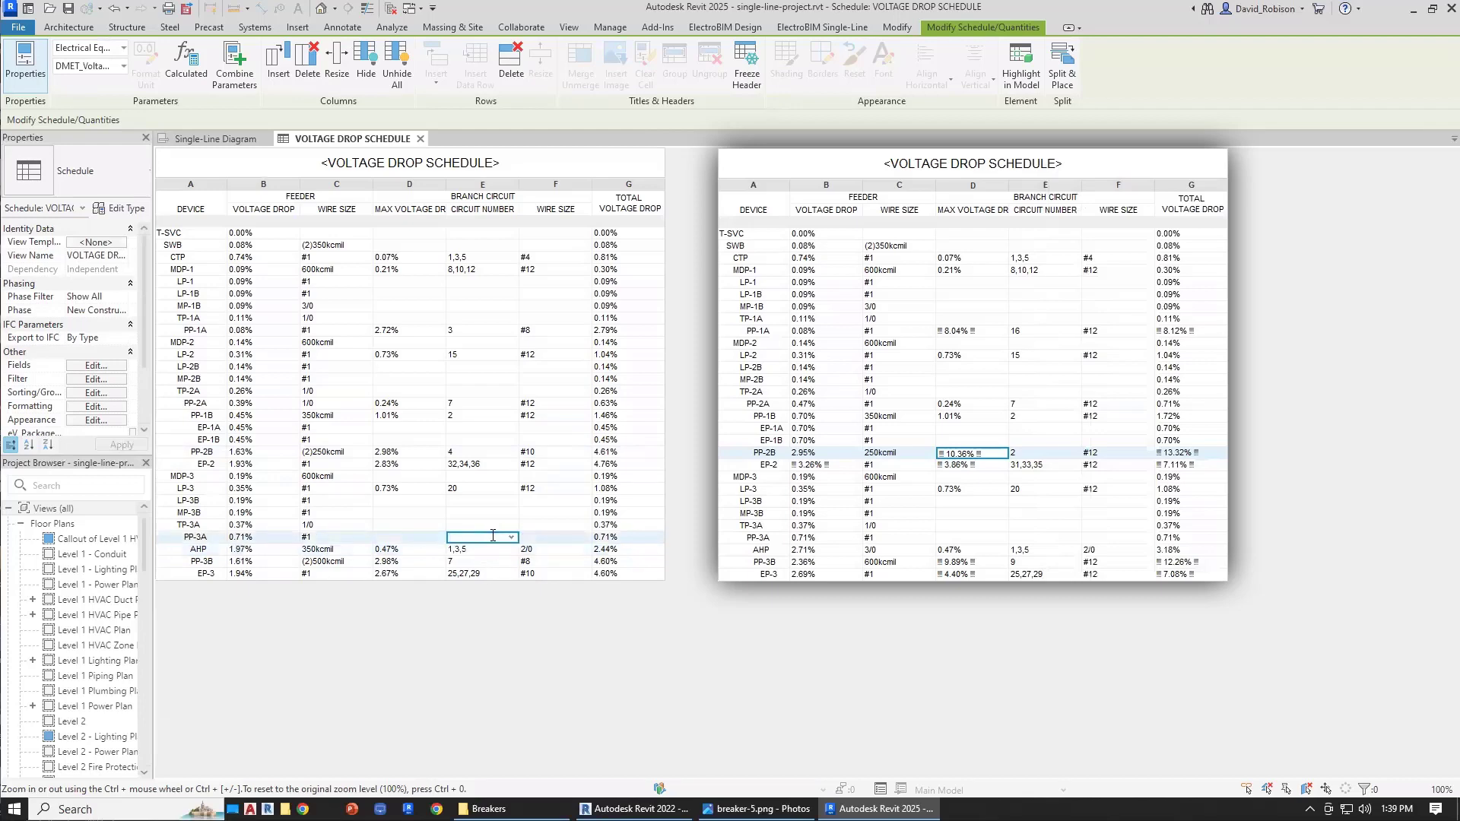
Open the Voltage Drop Review schedule and compare the original and actual wire sizes of the PP-2B feeder.
{"action": "left_click", "coordinate": [736, 28]}
{"action": "left_click", "coordinate": [441, 68]}
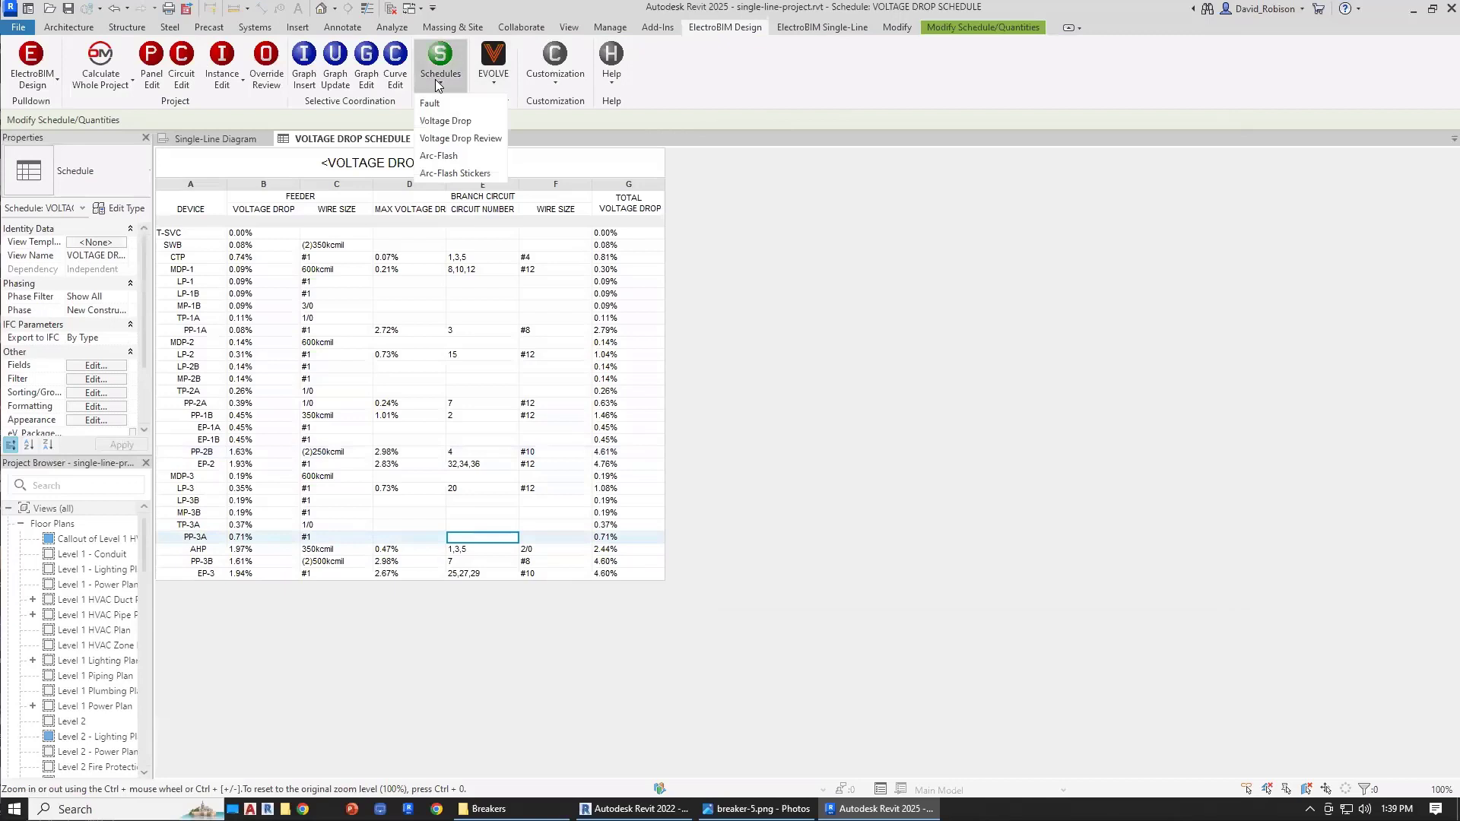
{"action": "left_click", "coordinate": [461, 139]}
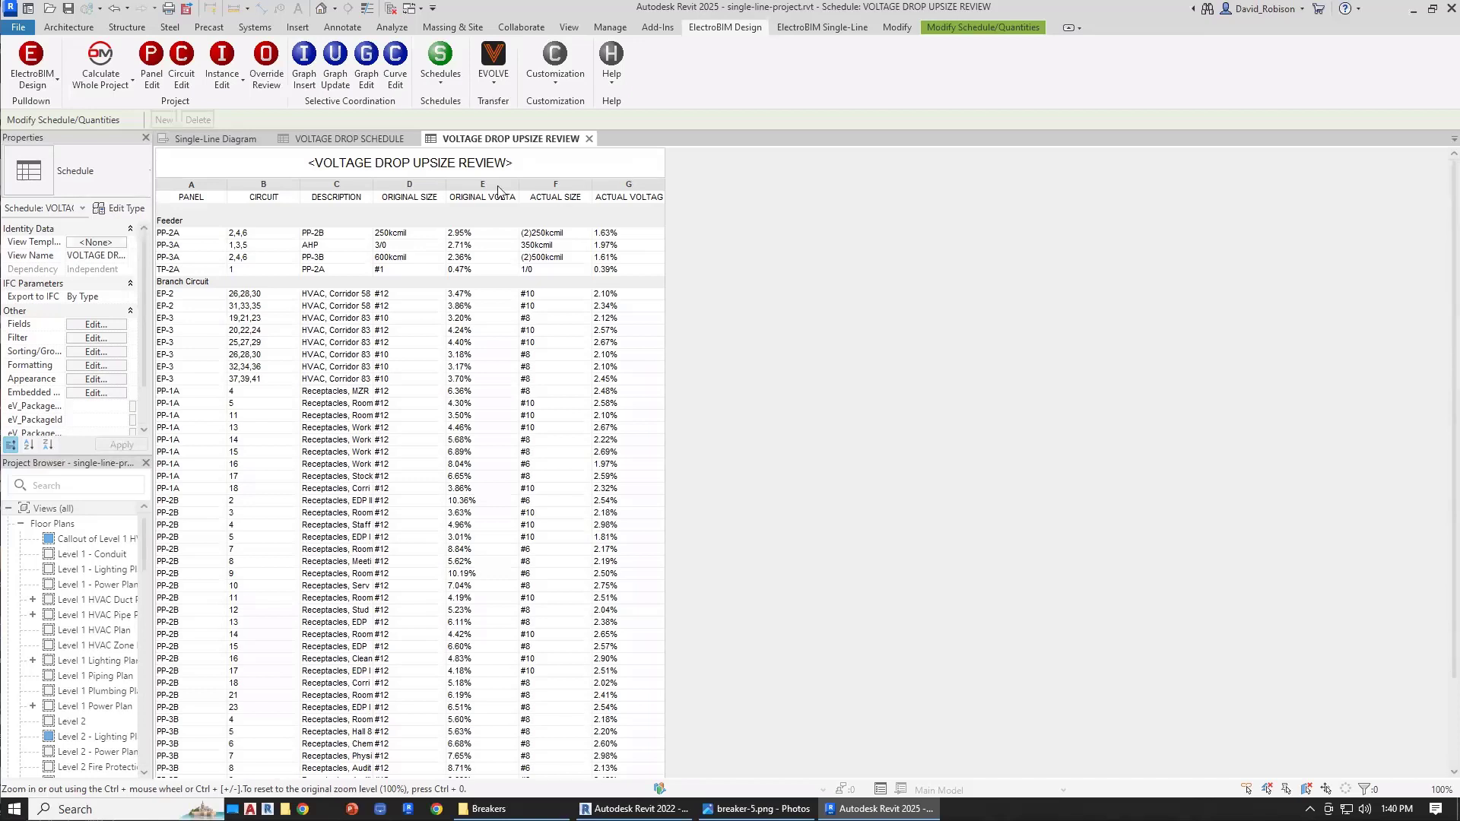
{"action": "left_click", "coordinate": [337, 235]}
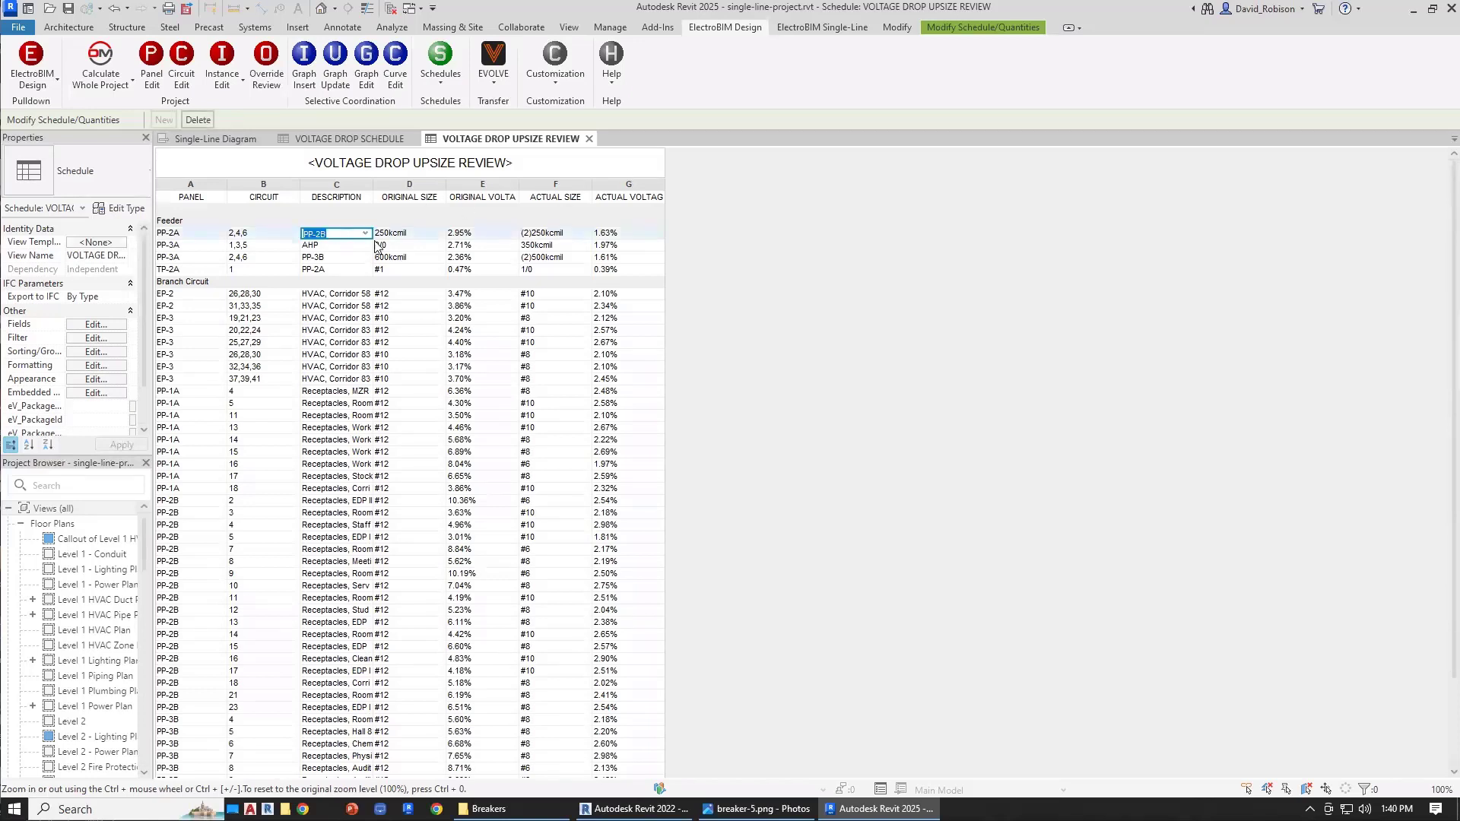
{"action": "left_click", "coordinate": [418, 233]}
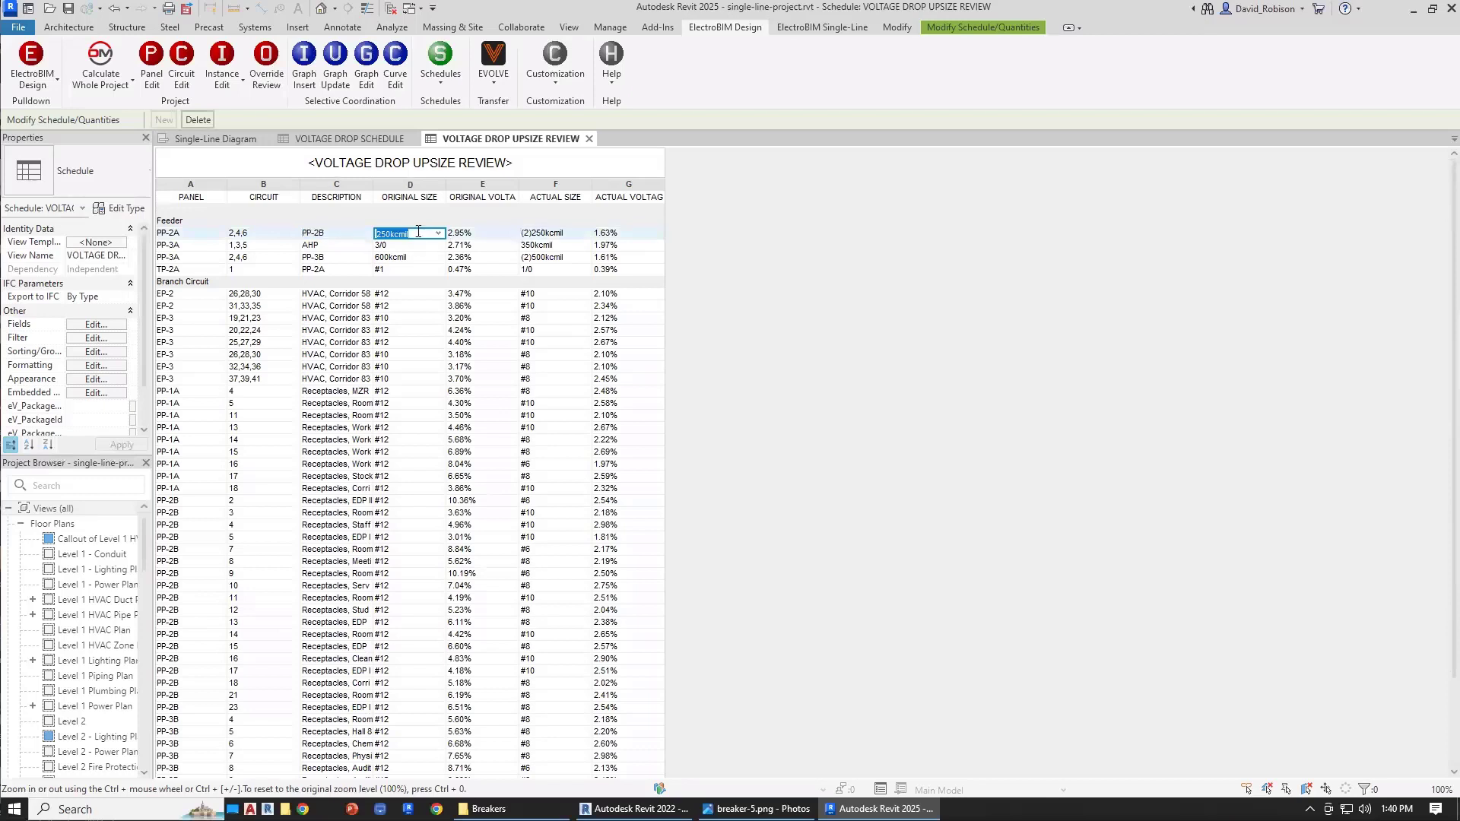
{"action": "left_click", "coordinate": [575, 233]}
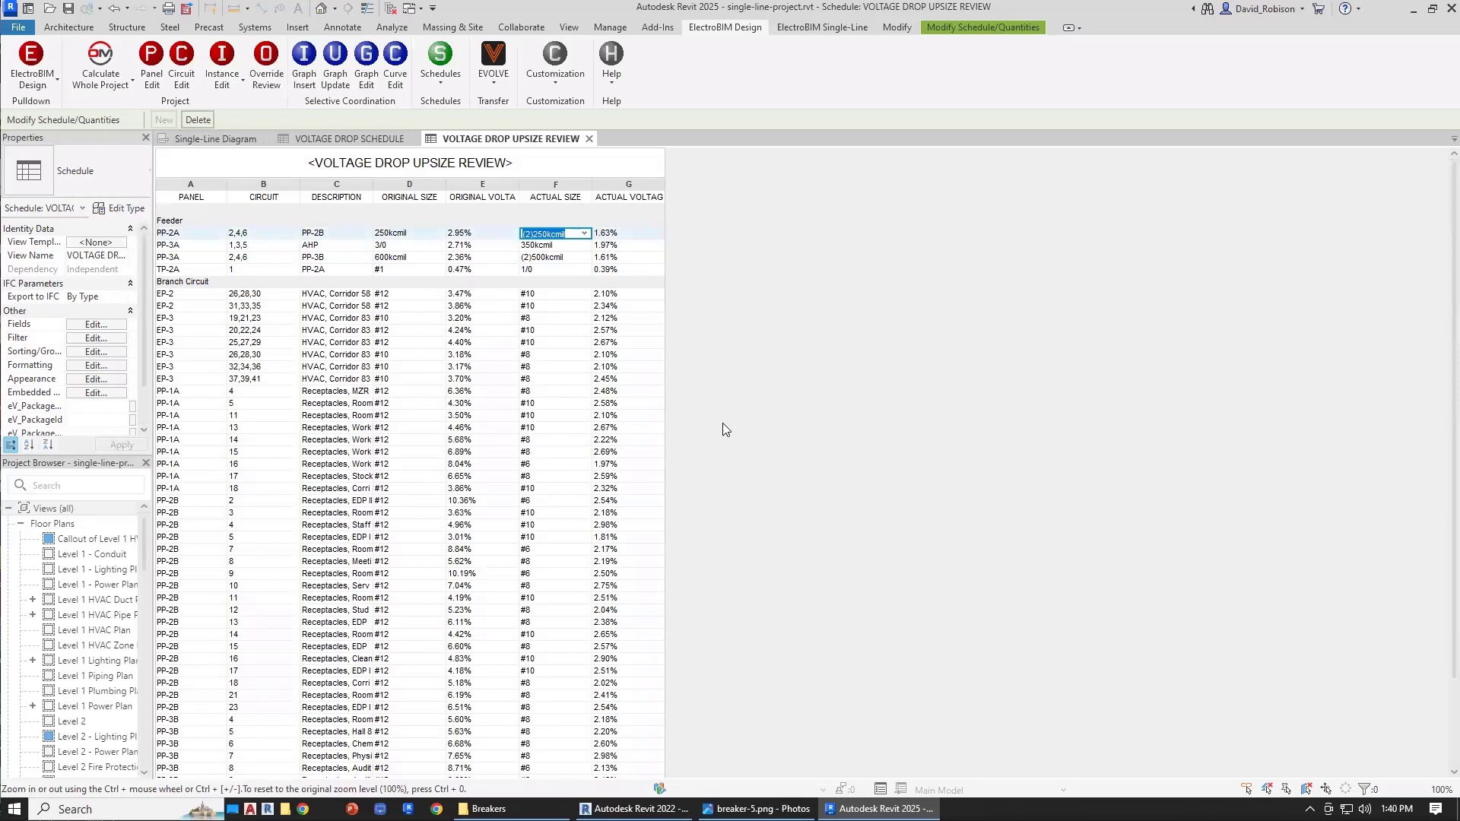
Review the original and actual wire sizes of the branch circuits in the upsize review schedule.
{"action": "scroll", "coordinate": [778, 430], "scroll_direction": "down", "scroll_amount": 3}
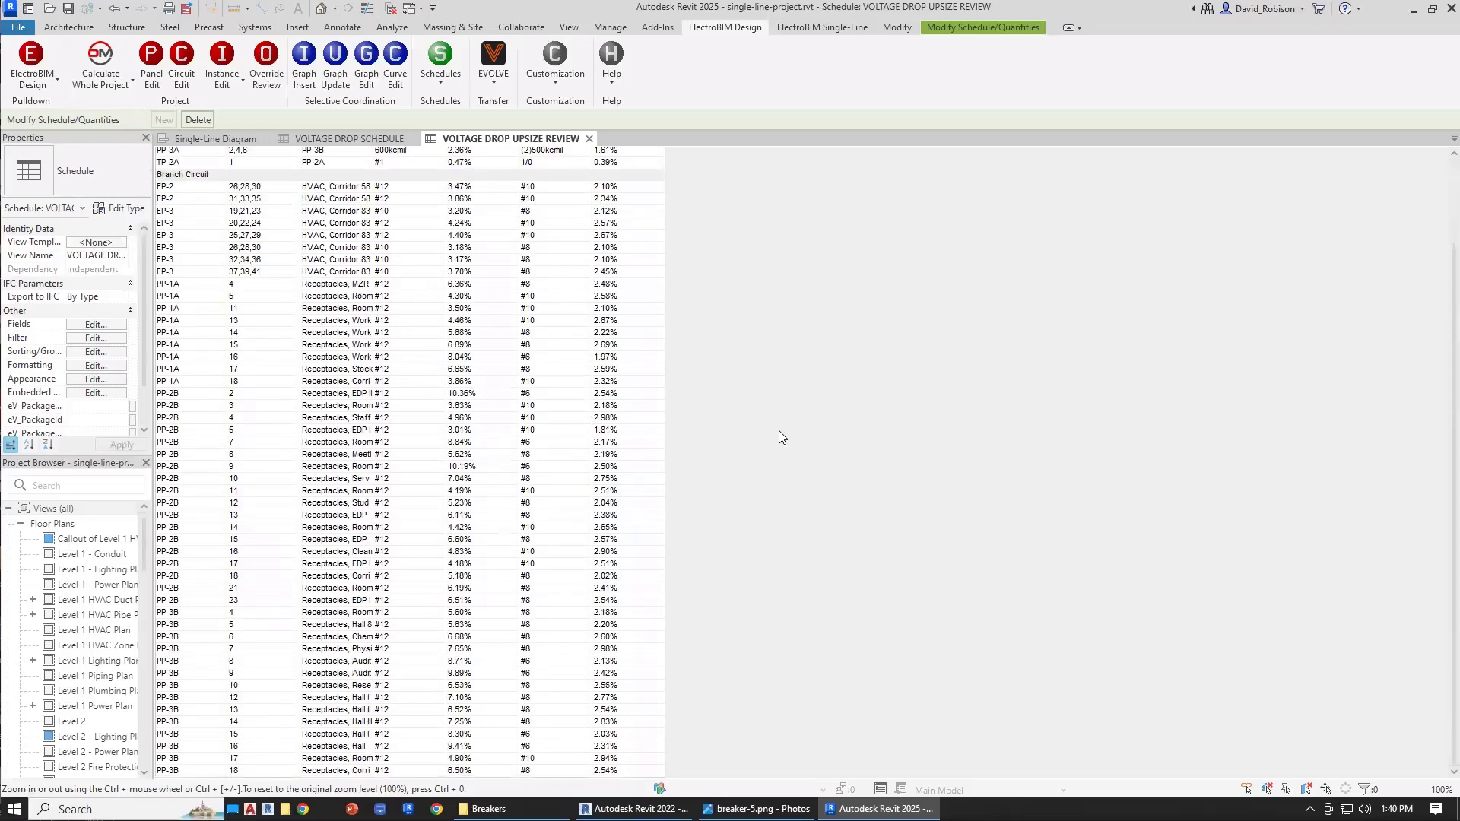
{"action": "scroll", "coordinate": [779, 431], "scroll_direction": "up", "scroll_amount": 3}
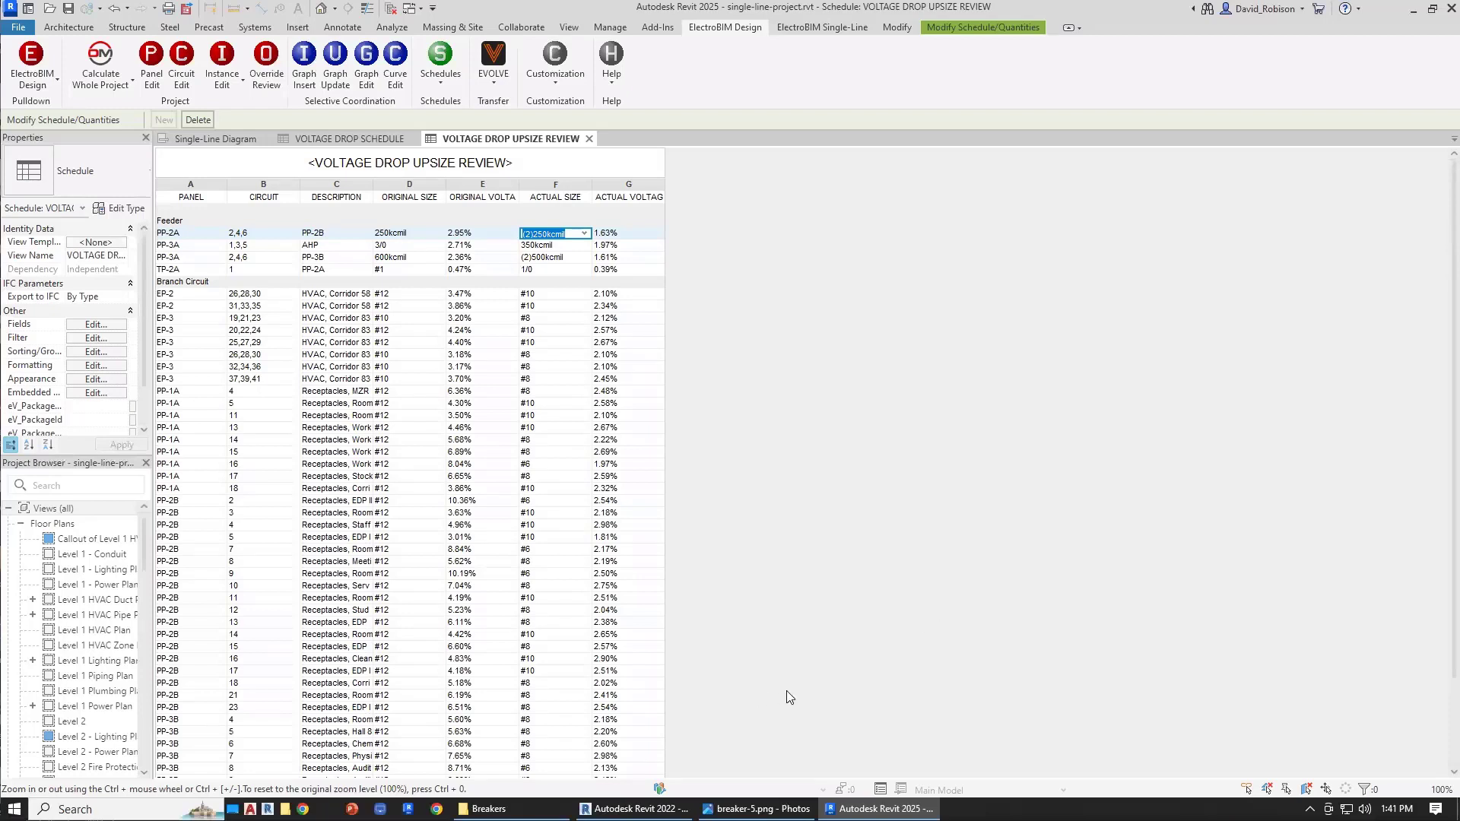
{"action": "left_click", "coordinate": [808, 449]}
Open the Wire Ampacities settings and inspect the 20 A copper #12 and aluminum #10 AL rows.
{"action": "left_click", "coordinate": [555, 75]}
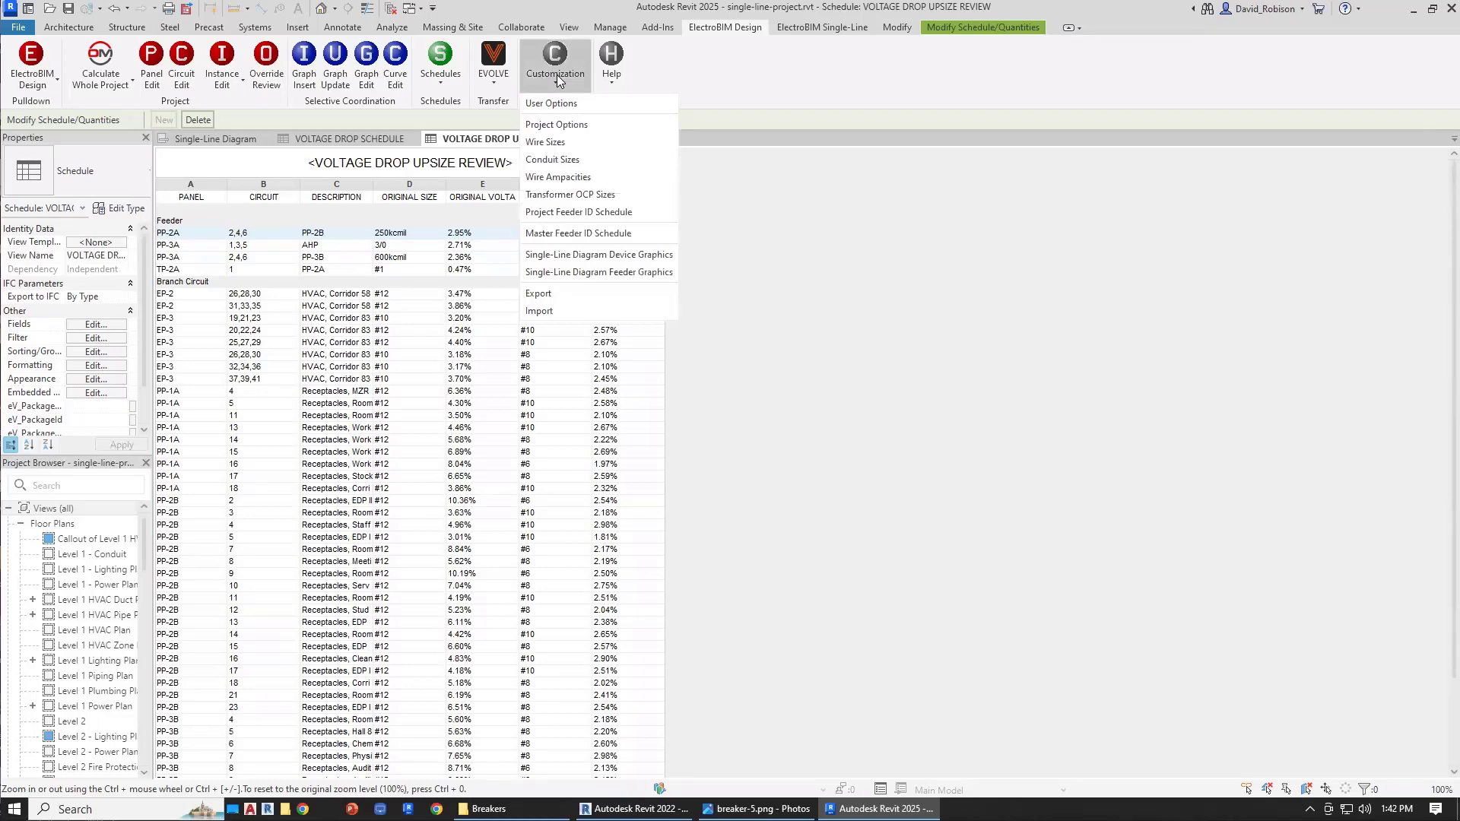
{"action": "left_click", "coordinate": [589, 179]}
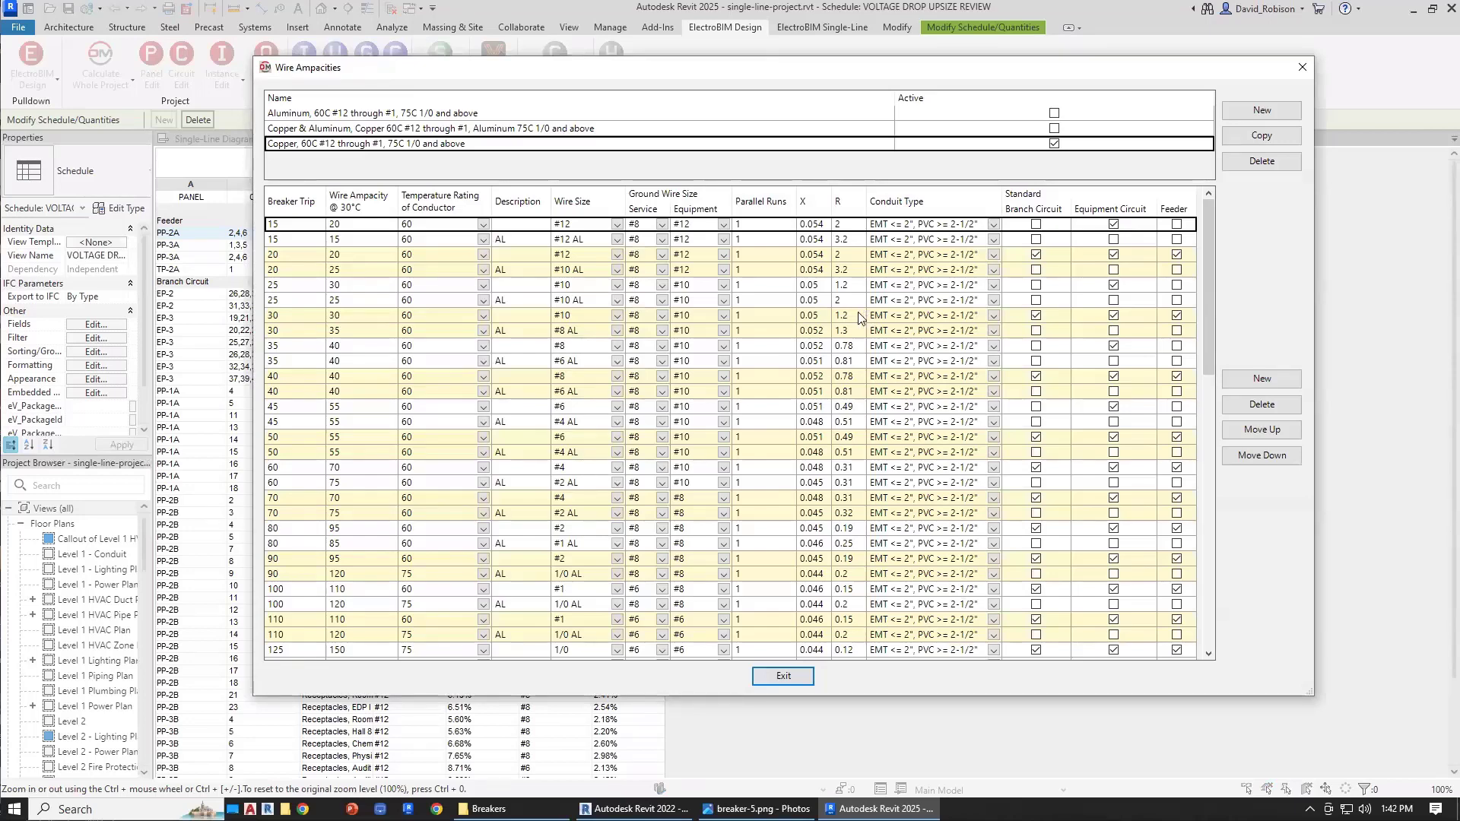
{"action": "left_click", "coordinate": [301, 256]}
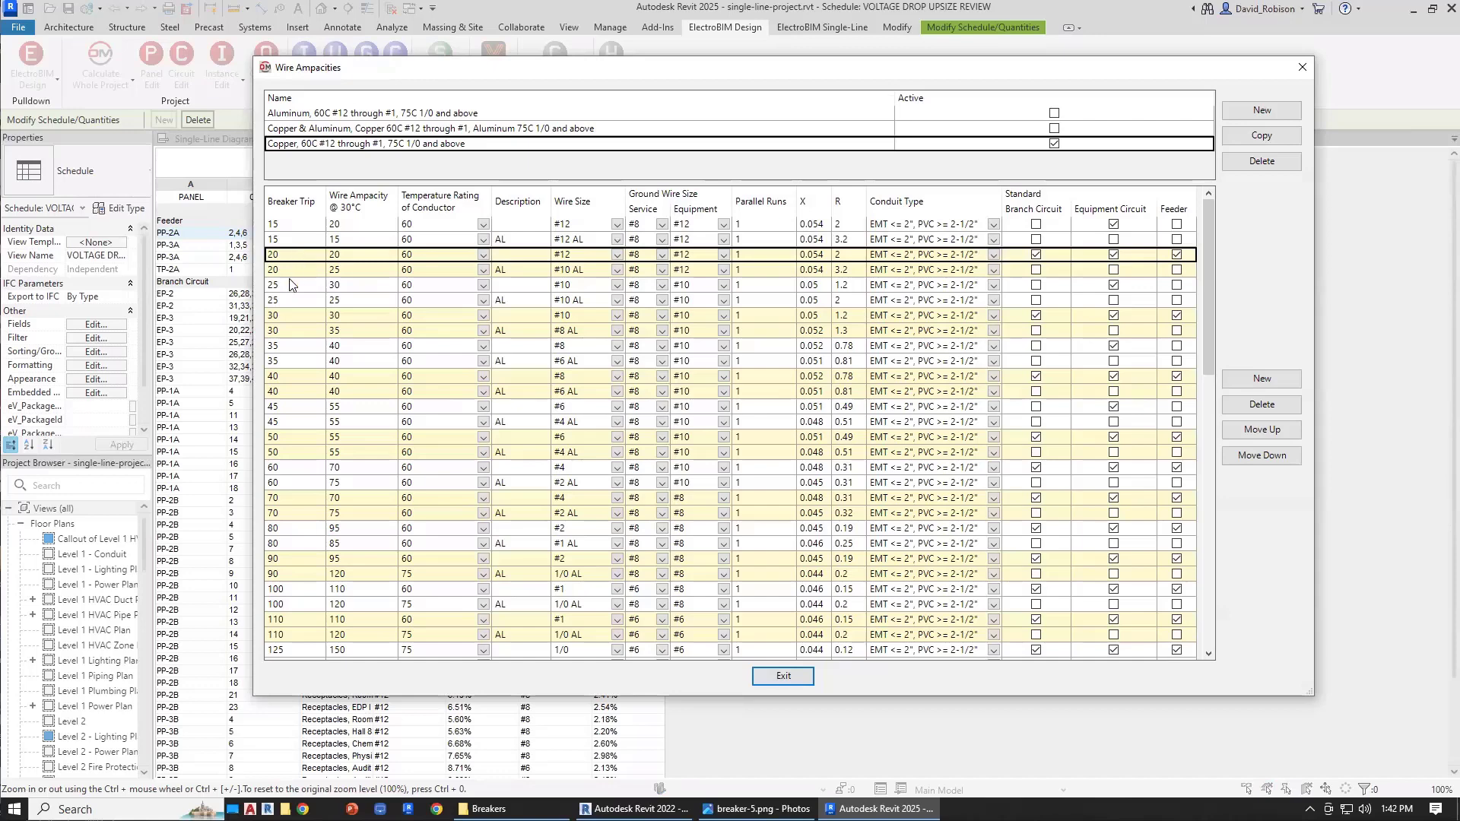
{"action": "left_click", "coordinate": [292, 271]}
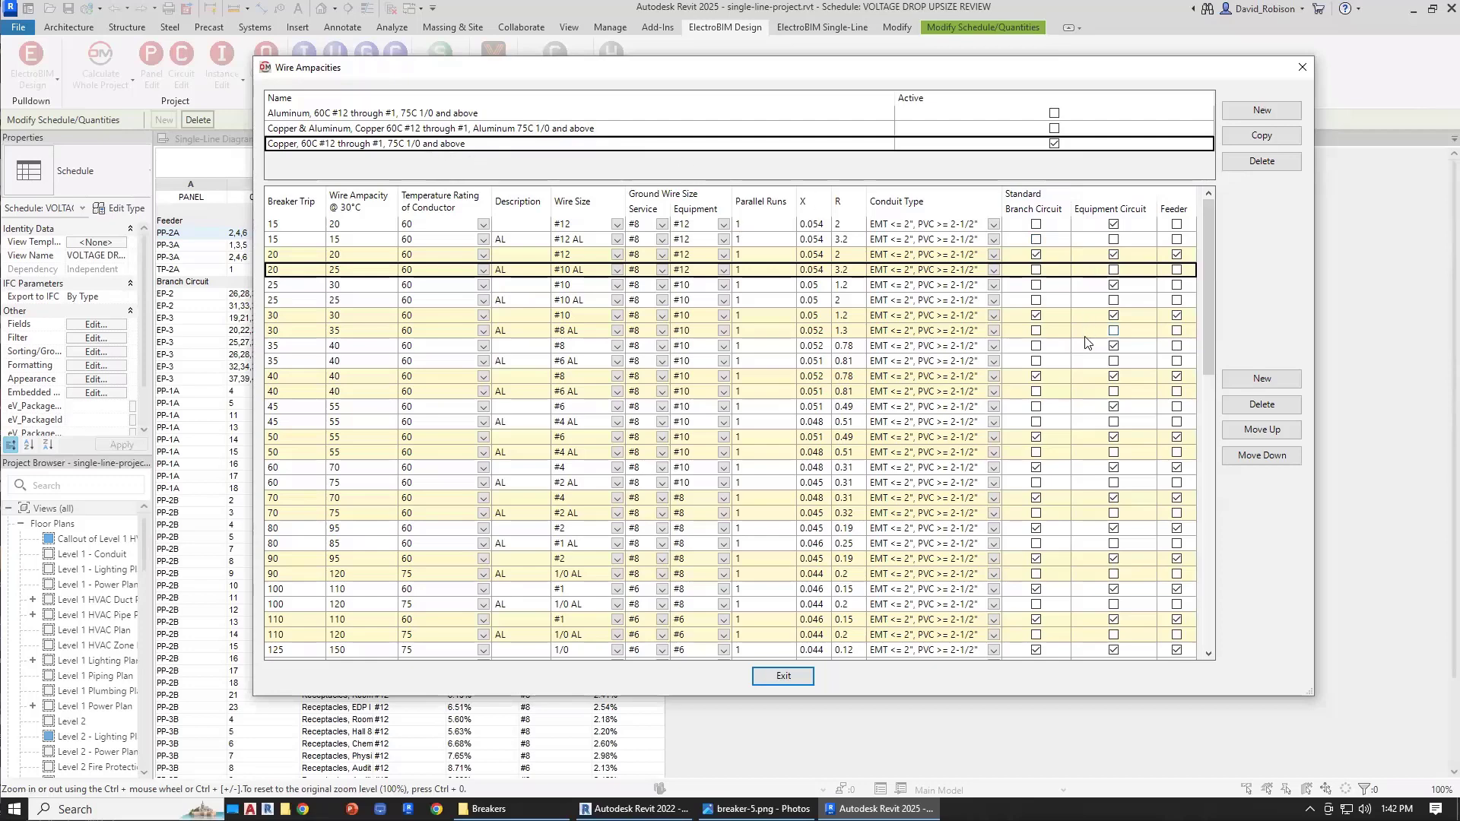
Compare the standard conductor selections of the aluminum, copper, and mixed copper and aluminum ampacity sets, and close the Wire Ampacities settings.
{"action": "left_click", "coordinate": [424, 115]}
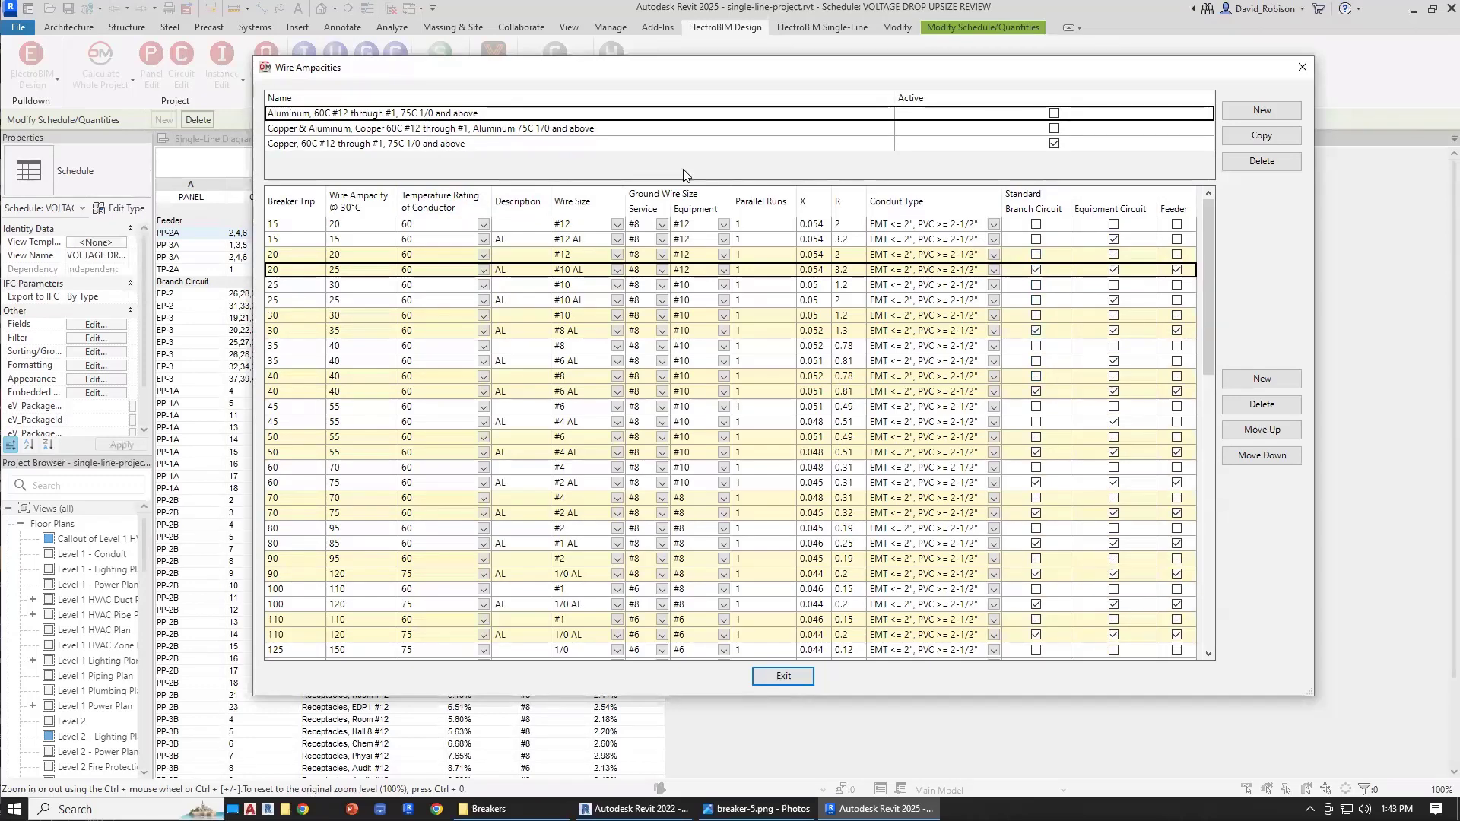
{"action": "left_click", "coordinate": [809, 145]}
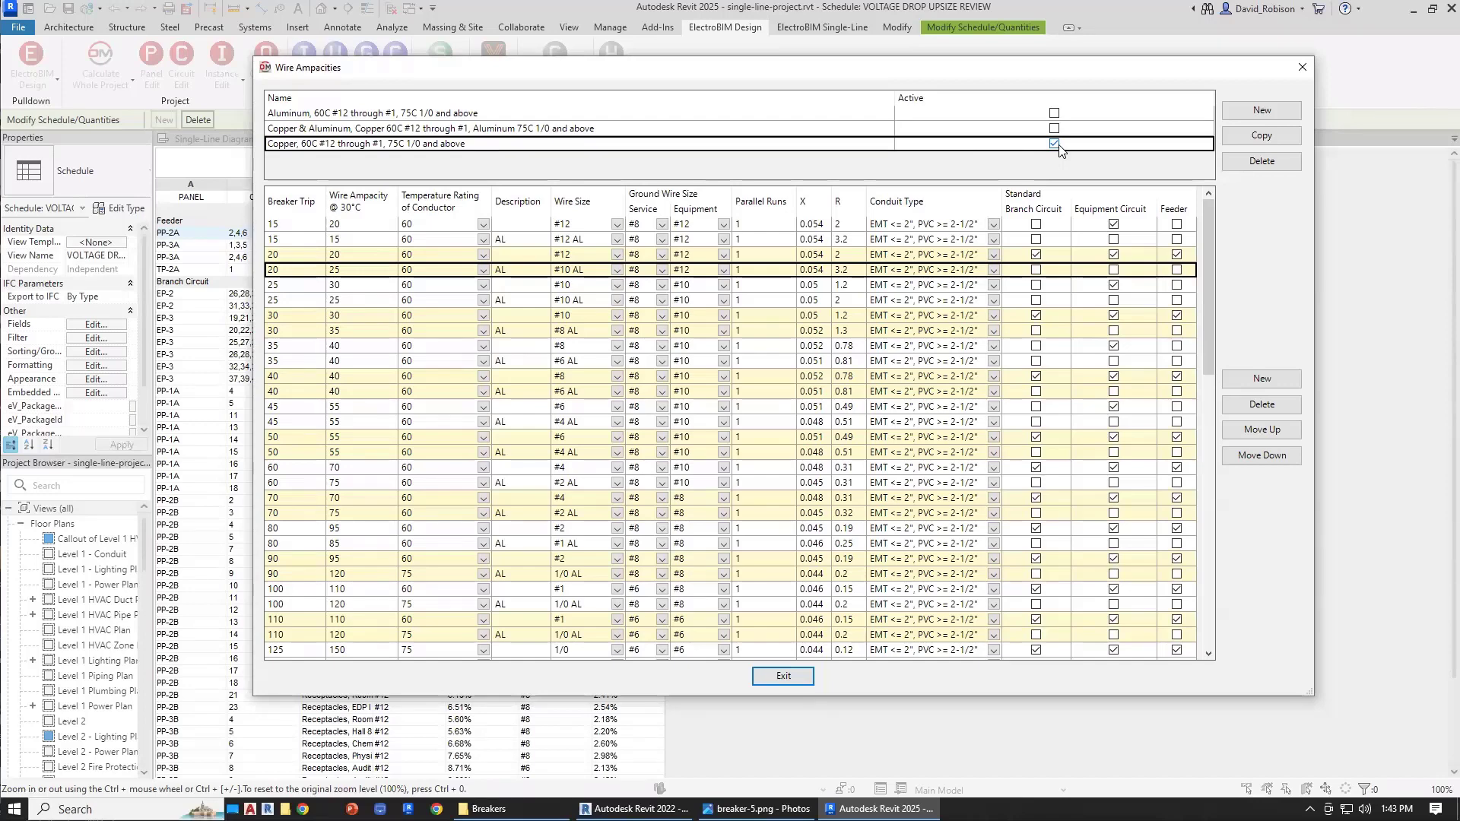
{"action": "left_click", "coordinate": [778, 260]}
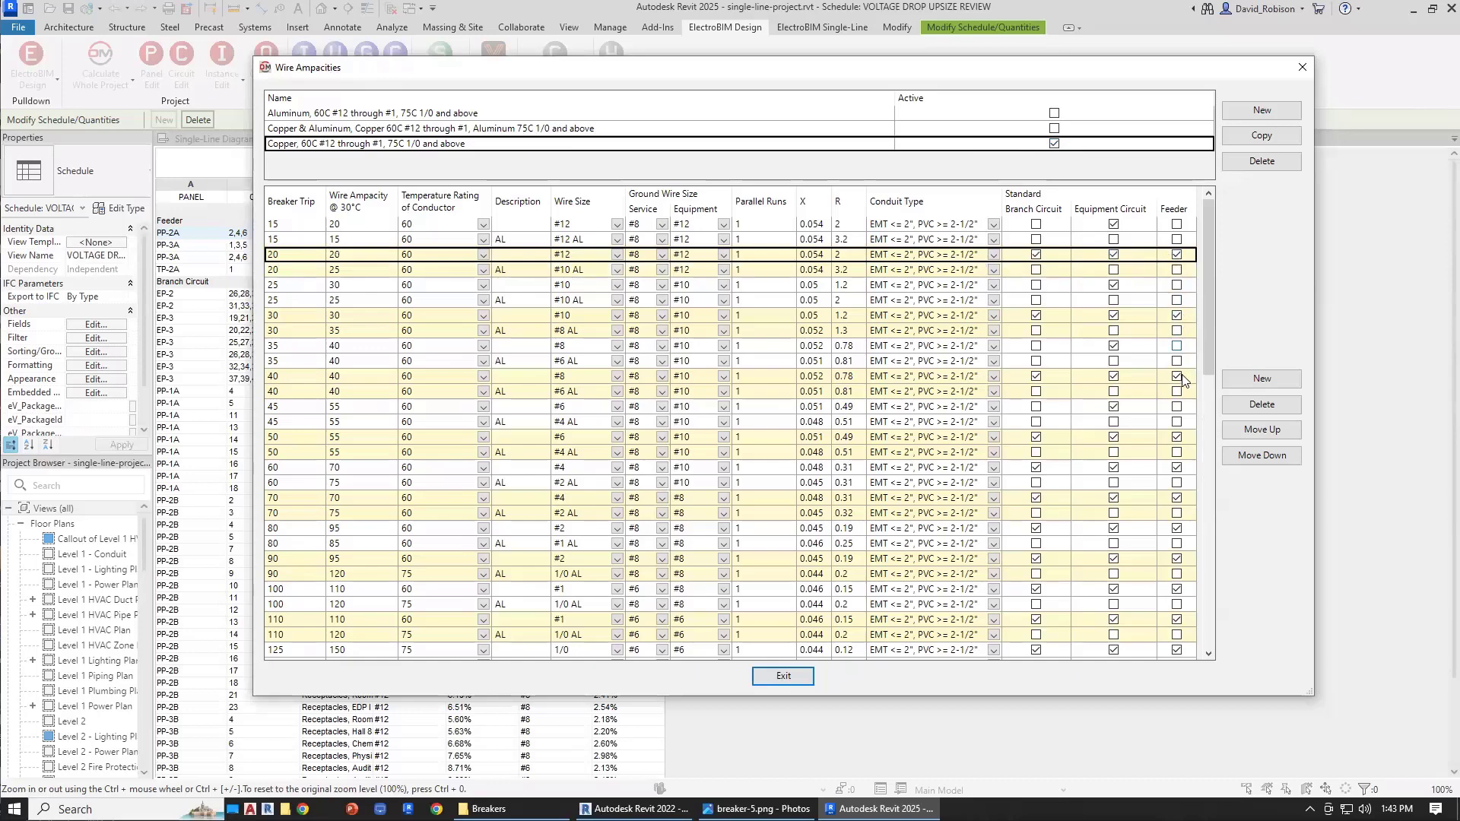
{"action": "left_click", "coordinate": [377, 129]}
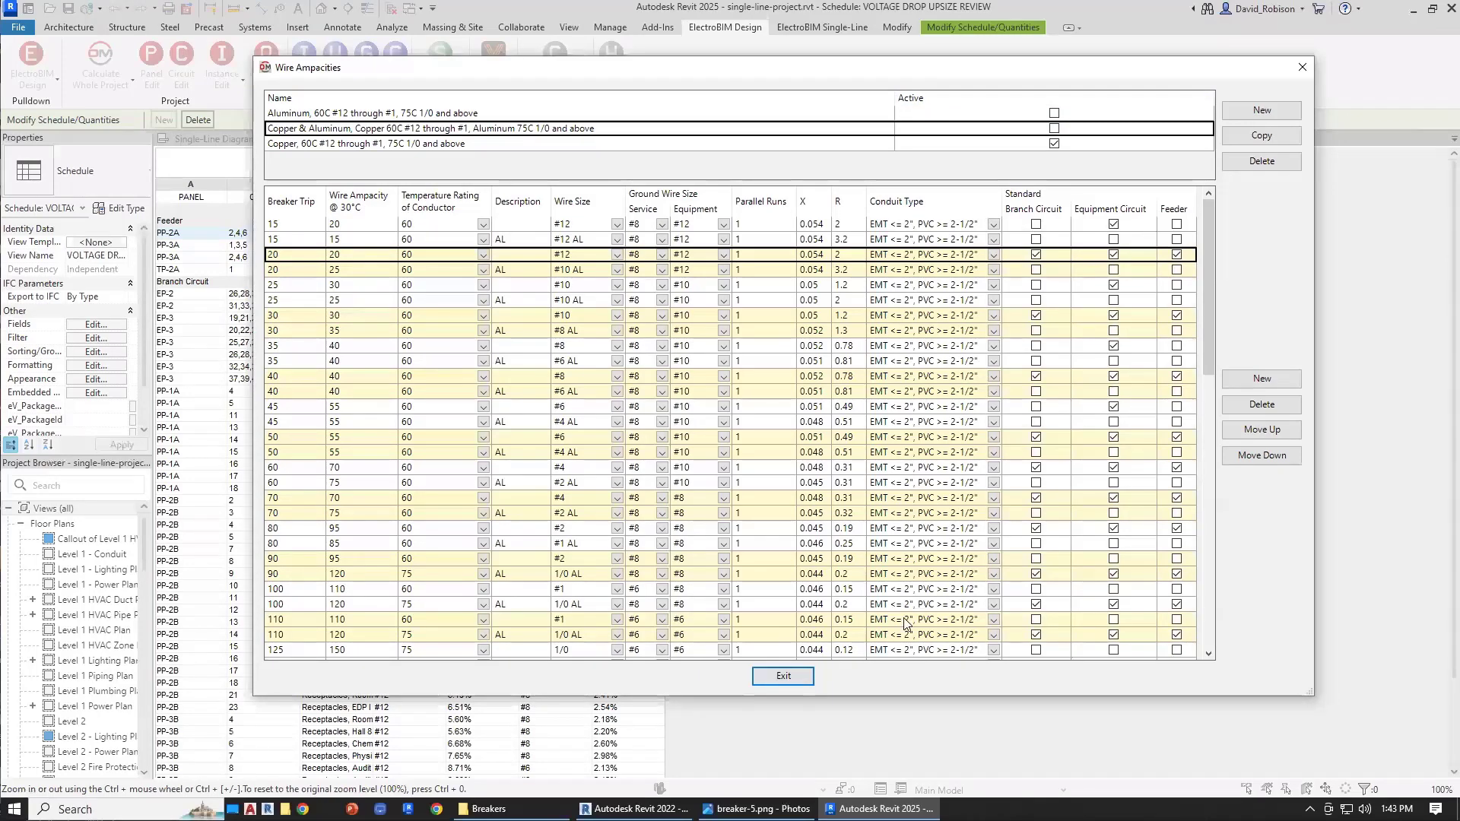
{"action": "left_click", "coordinate": [784, 677]}
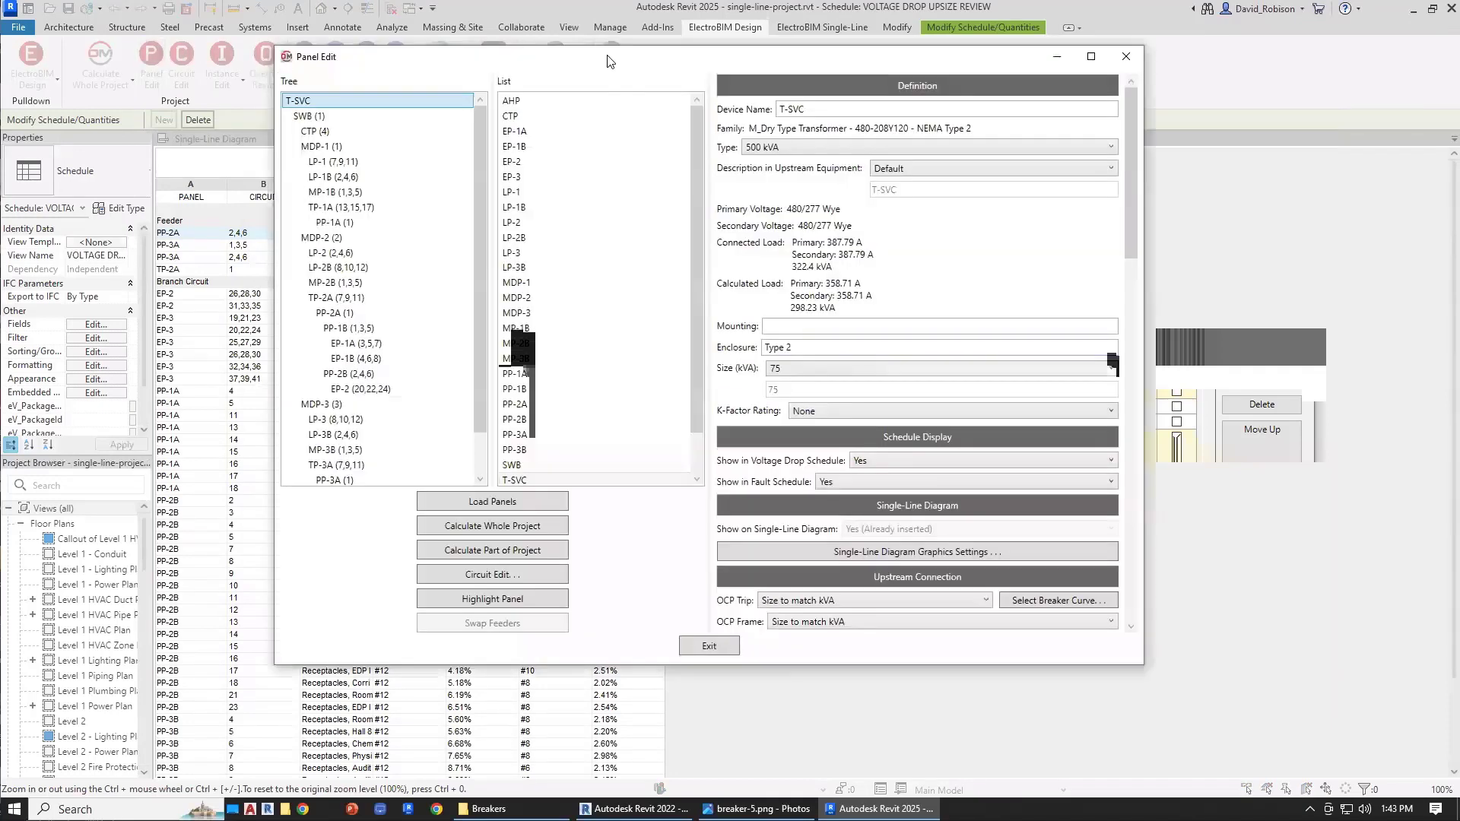
In Panel Edit, set the SWB feeder's conductor to "Aluminum, 60C #12 through #1, 75C 1/0 and above".
{"action": "left_click_drag", "start_coordinate": [608, 60], "coordinate": [865, 103]}
{"action": "left_click", "coordinate": [575, 158]}
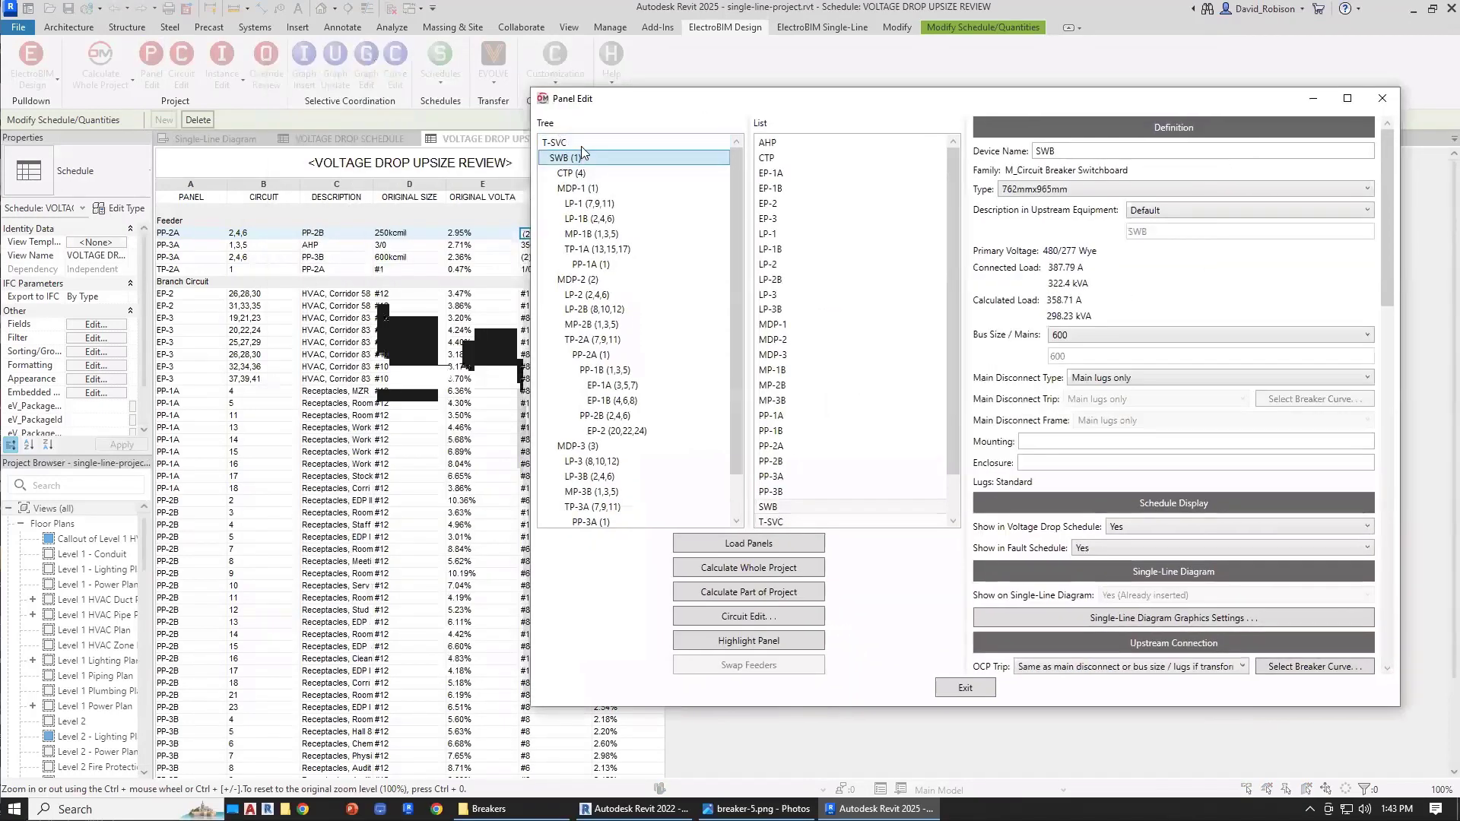
{"action": "scroll", "coordinate": [1009, 422], "scroll_direction": "down", "scroll_amount": 5}
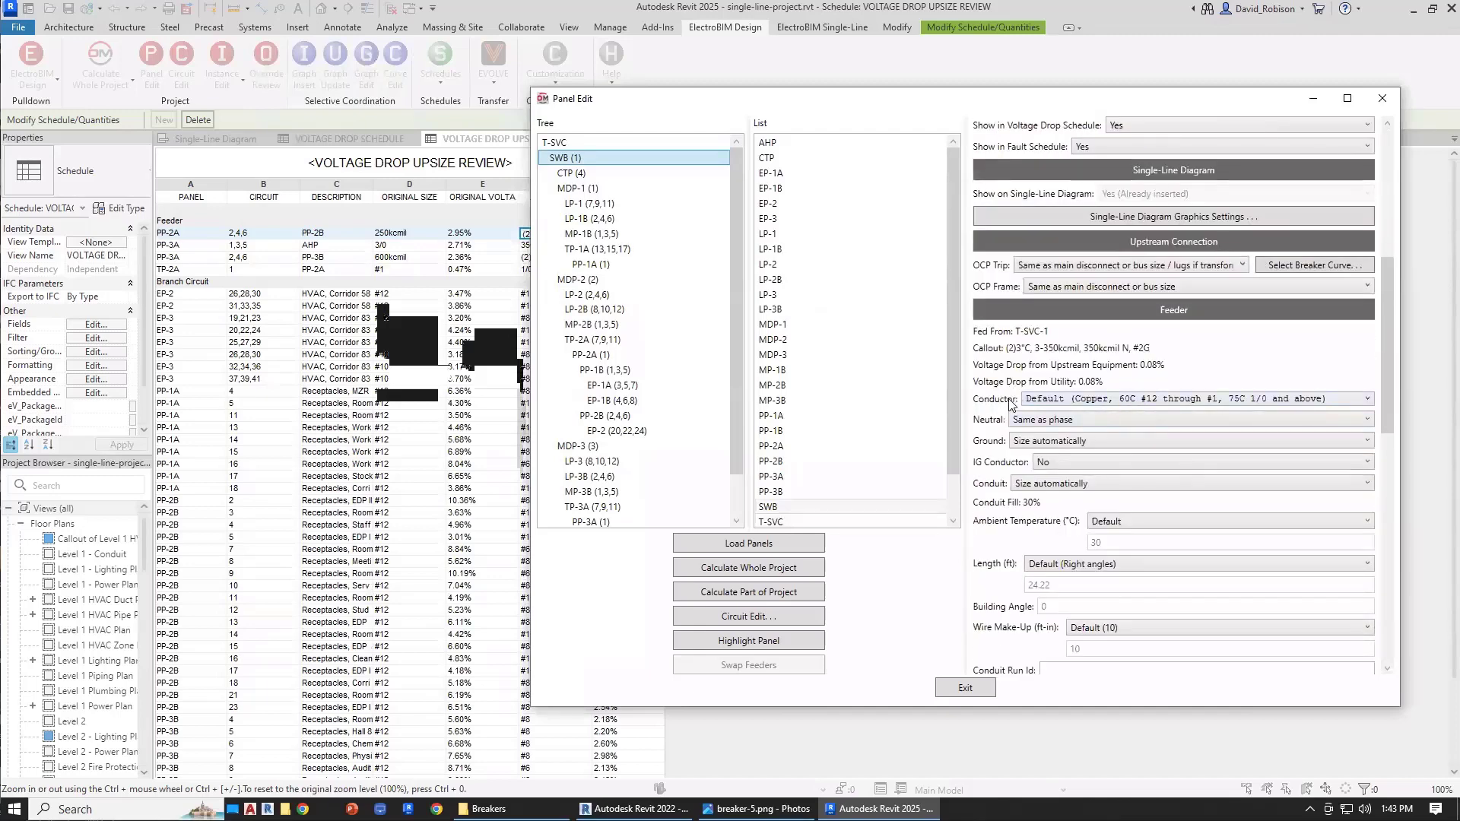
{"action": "left_click", "coordinate": [1083, 403]}
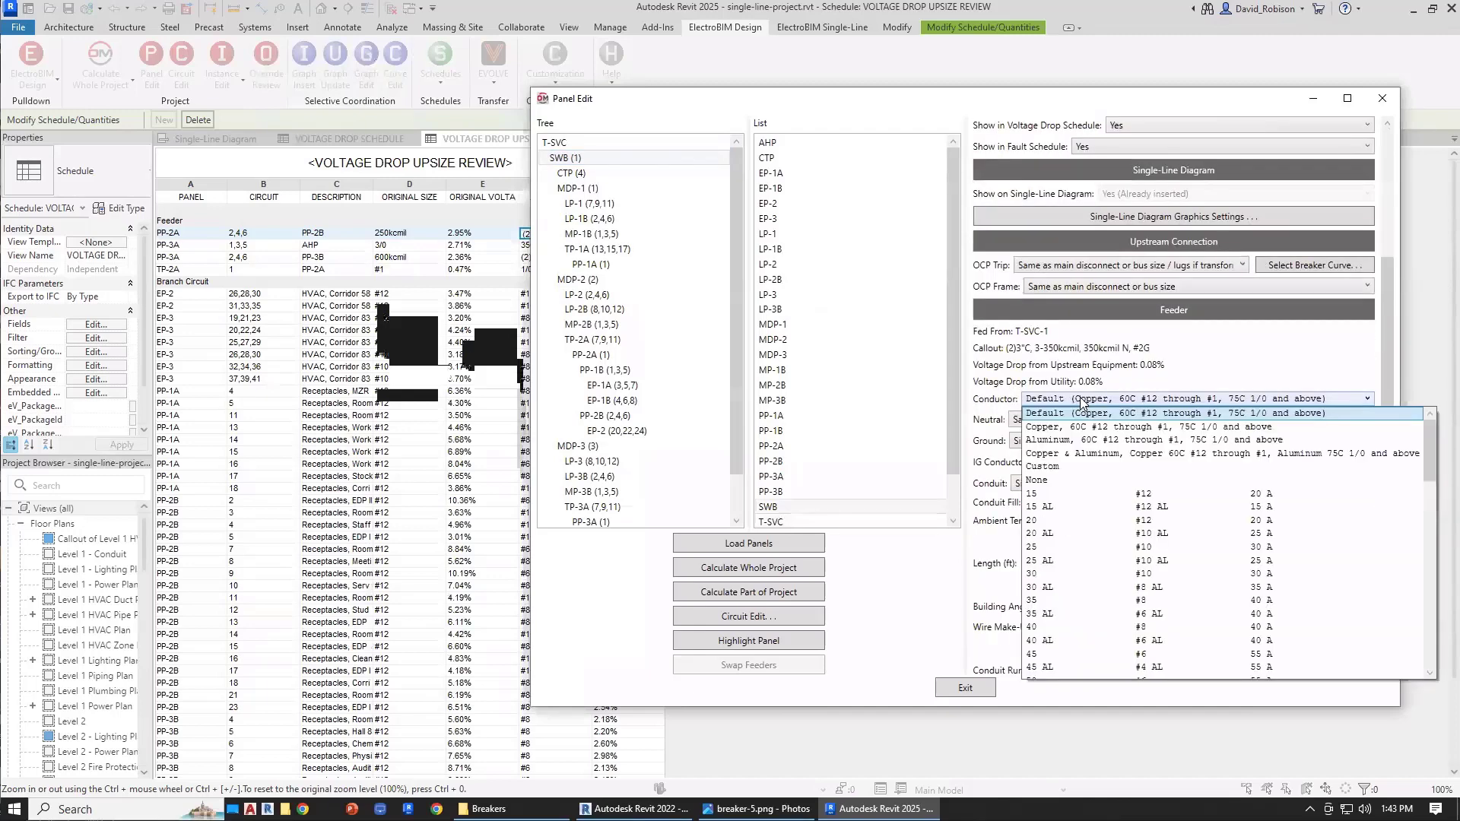
{"action": "left_click", "coordinate": [1093, 444]}
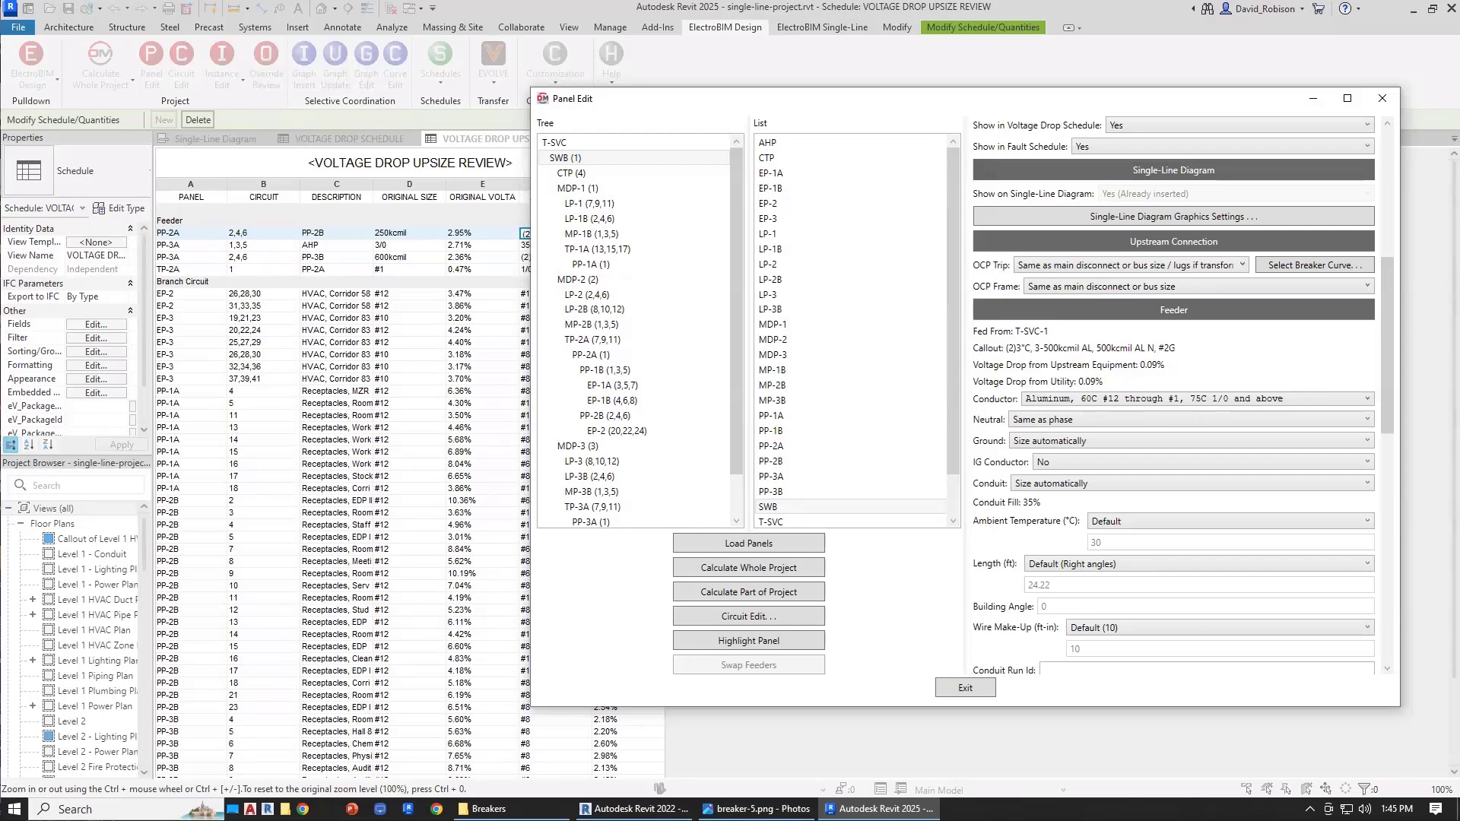
Try the fixed 20 A #12 conductor on the LP-2 feeder and restore its Default copper conductor.
{"action": "left_click", "coordinate": [582, 220]}
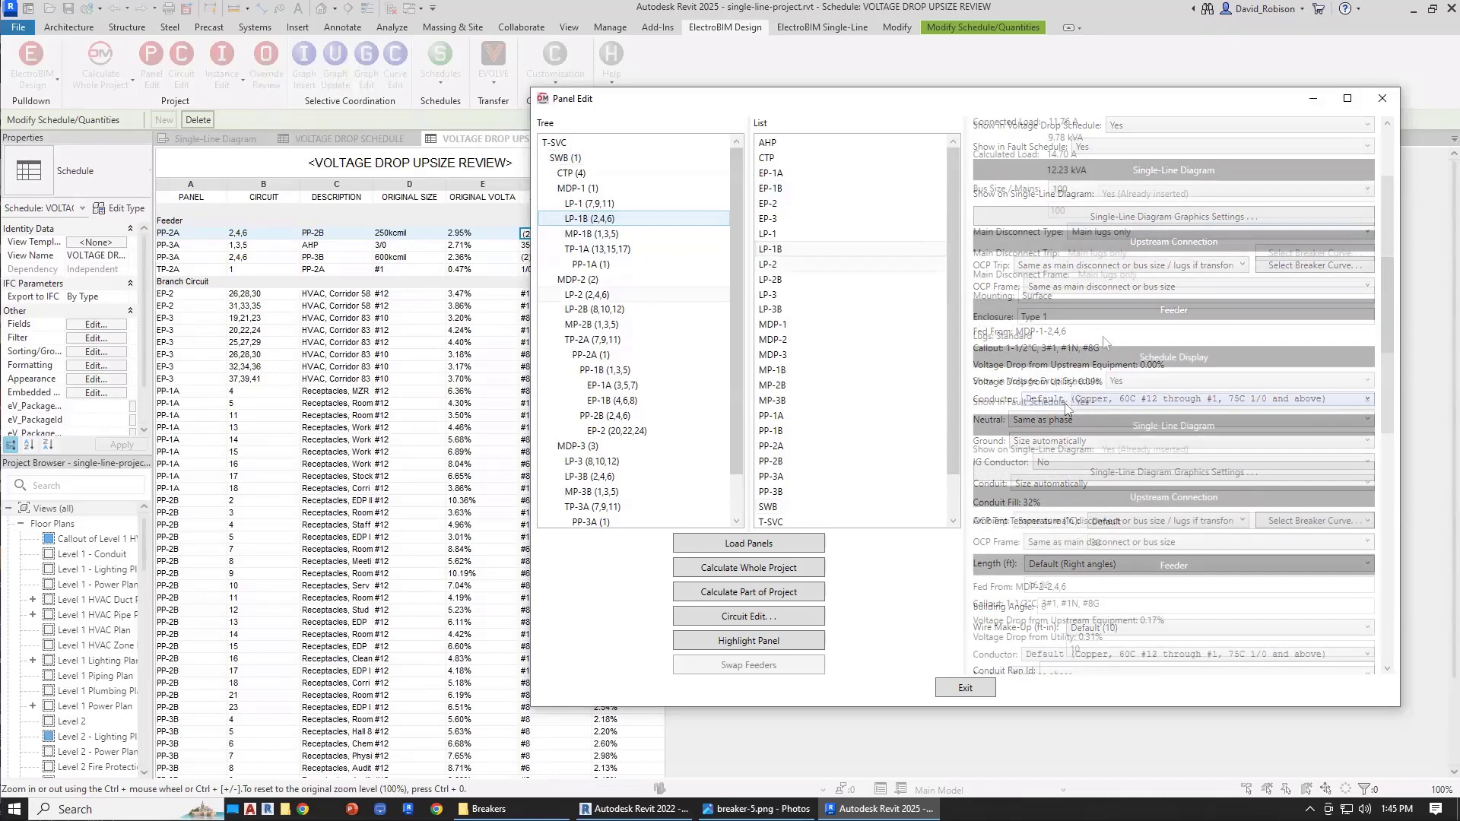
{"action": "scroll", "coordinate": [1068, 576], "scroll_direction": "down", "scroll_amount": 4}
{"action": "left_click", "coordinate": [1102, 508]}
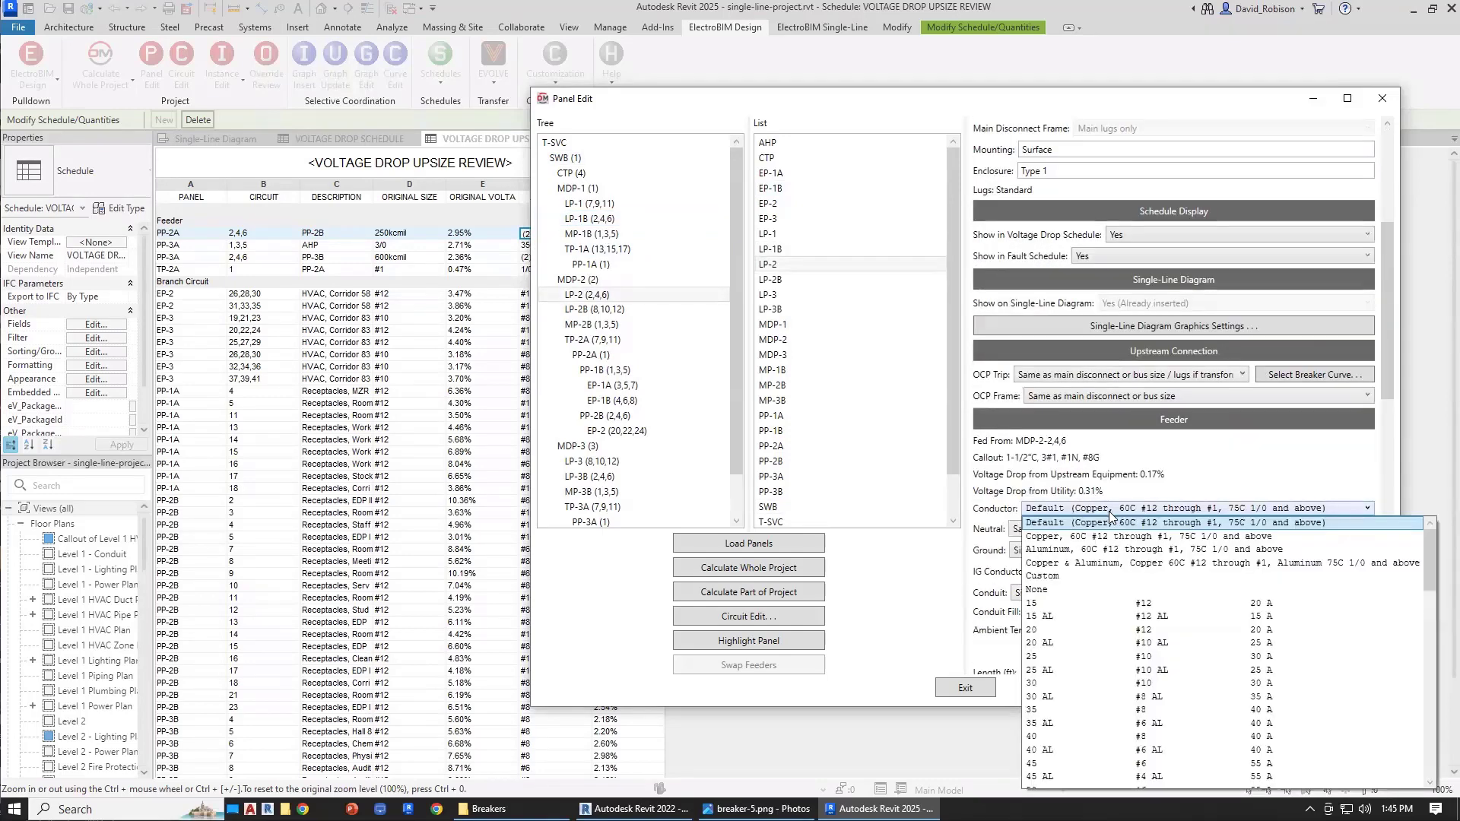
{"action": "left_click", "coordinate": [1104, 631]}
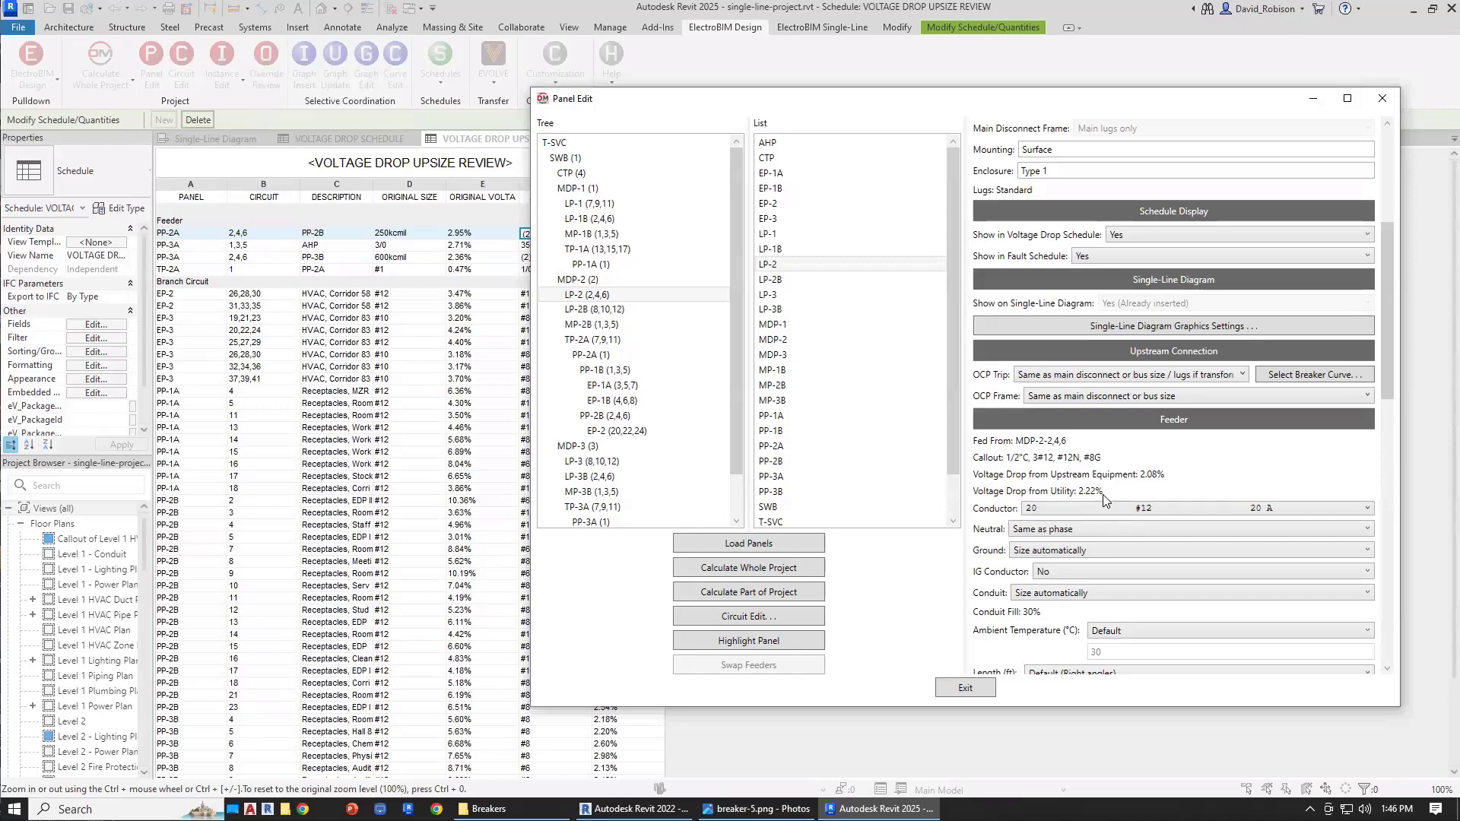
{"action": "left_click", "coordinate": [1109, 509]}
{"action": "left_click", "coordinate": [1117, 525]}
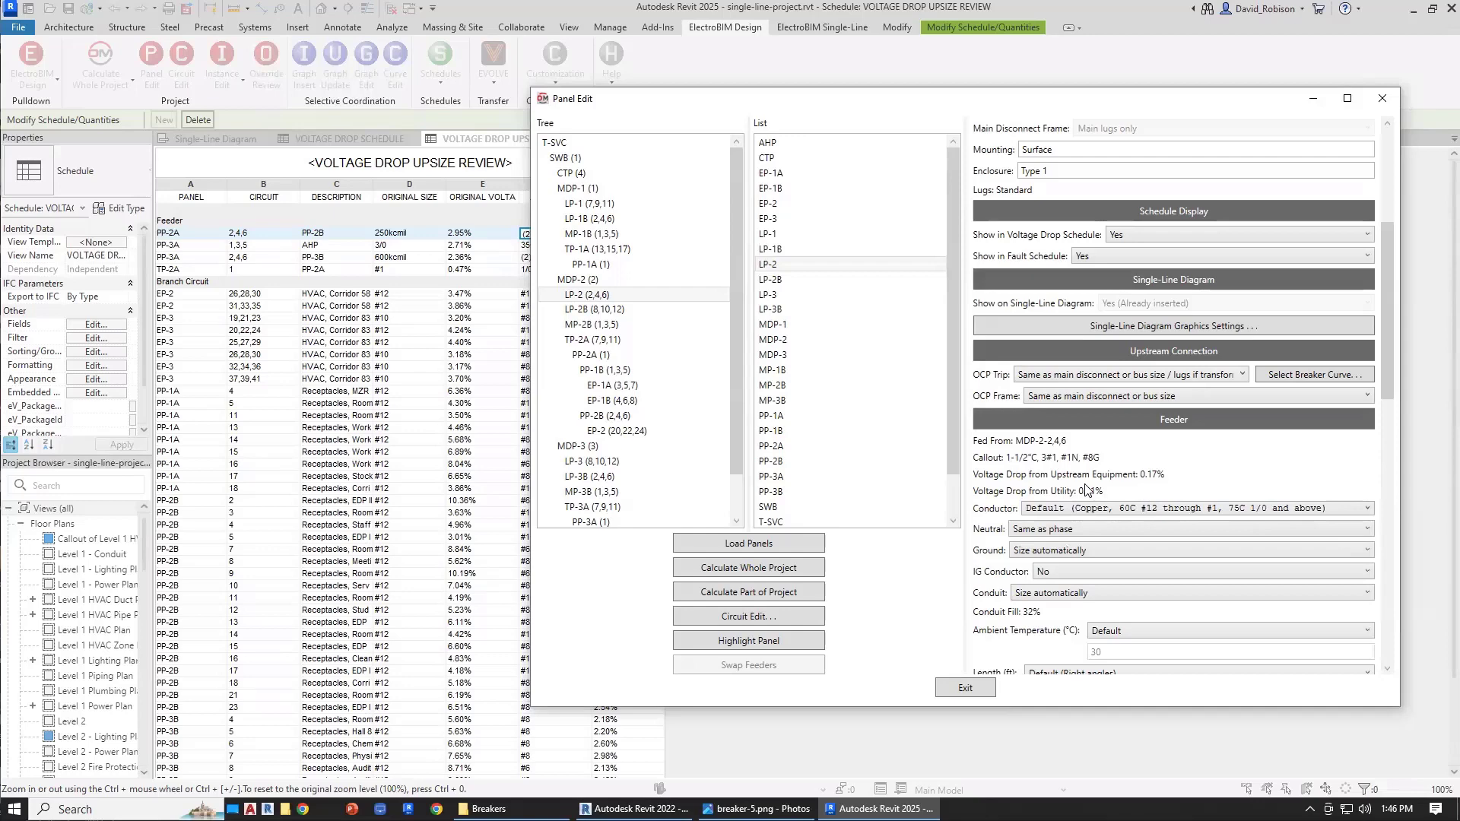
Open Circuit Edit for LP-2 and set circuit 3's length to Fixed at 1000 ft.
{"action": "left_click", "coordinate": [739, 617]}
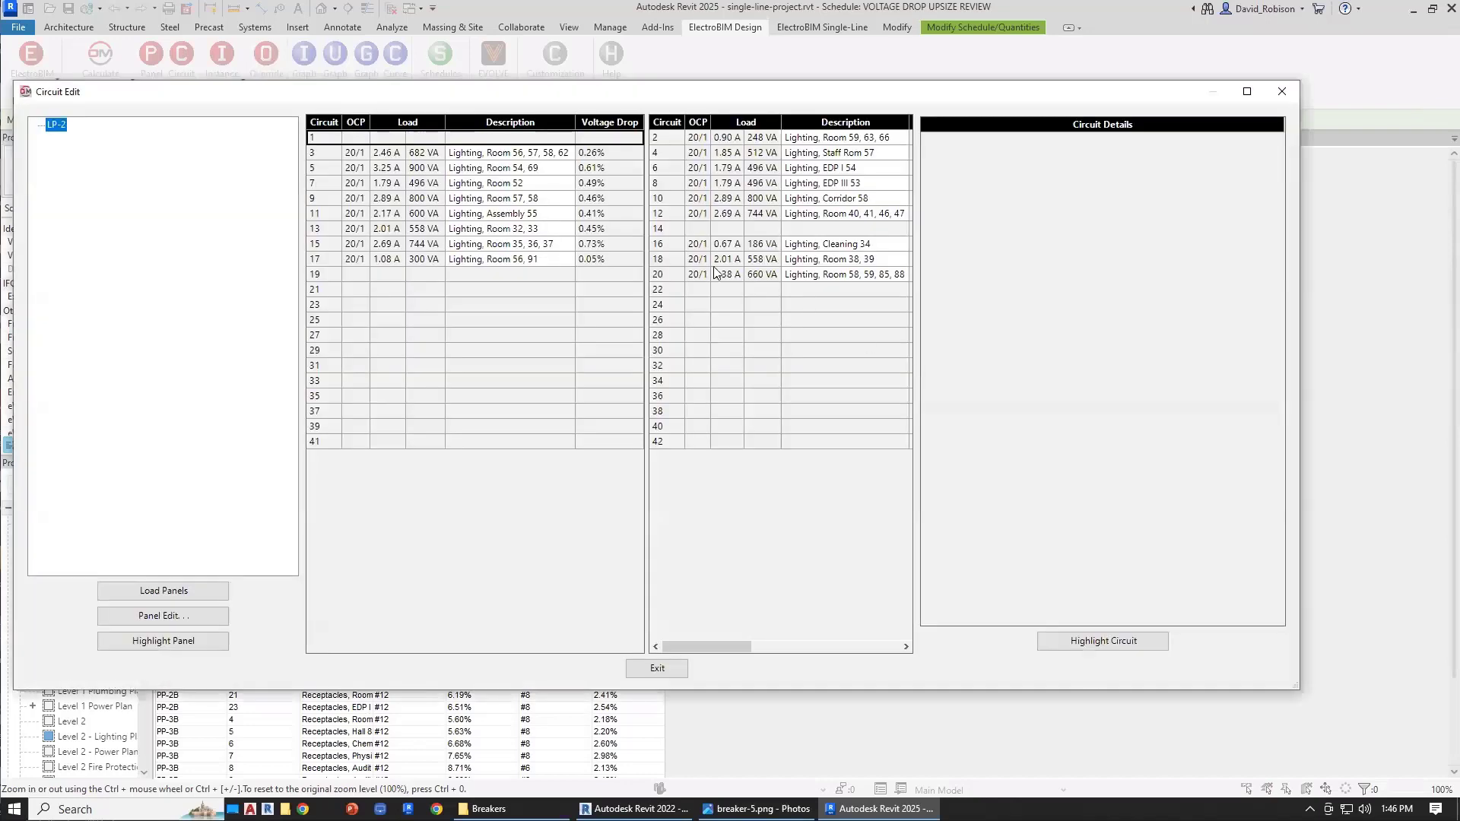
{"action": "left_click", "coordinate": [364, 155]}
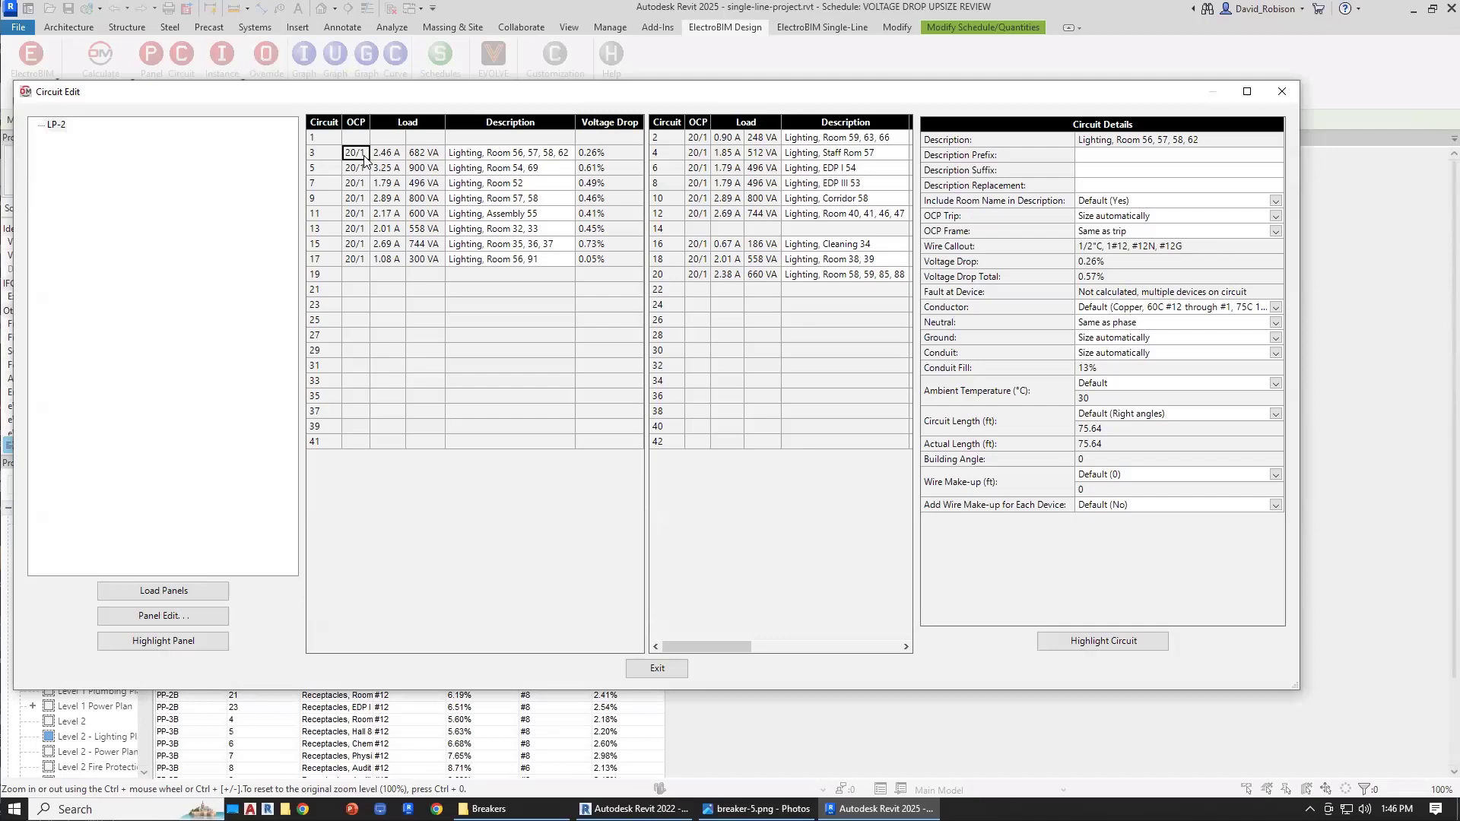
{"action": "left_click", "coordinate": [1127, 419]}
{"action": "left_click", "coordinate": [1112, 477]}
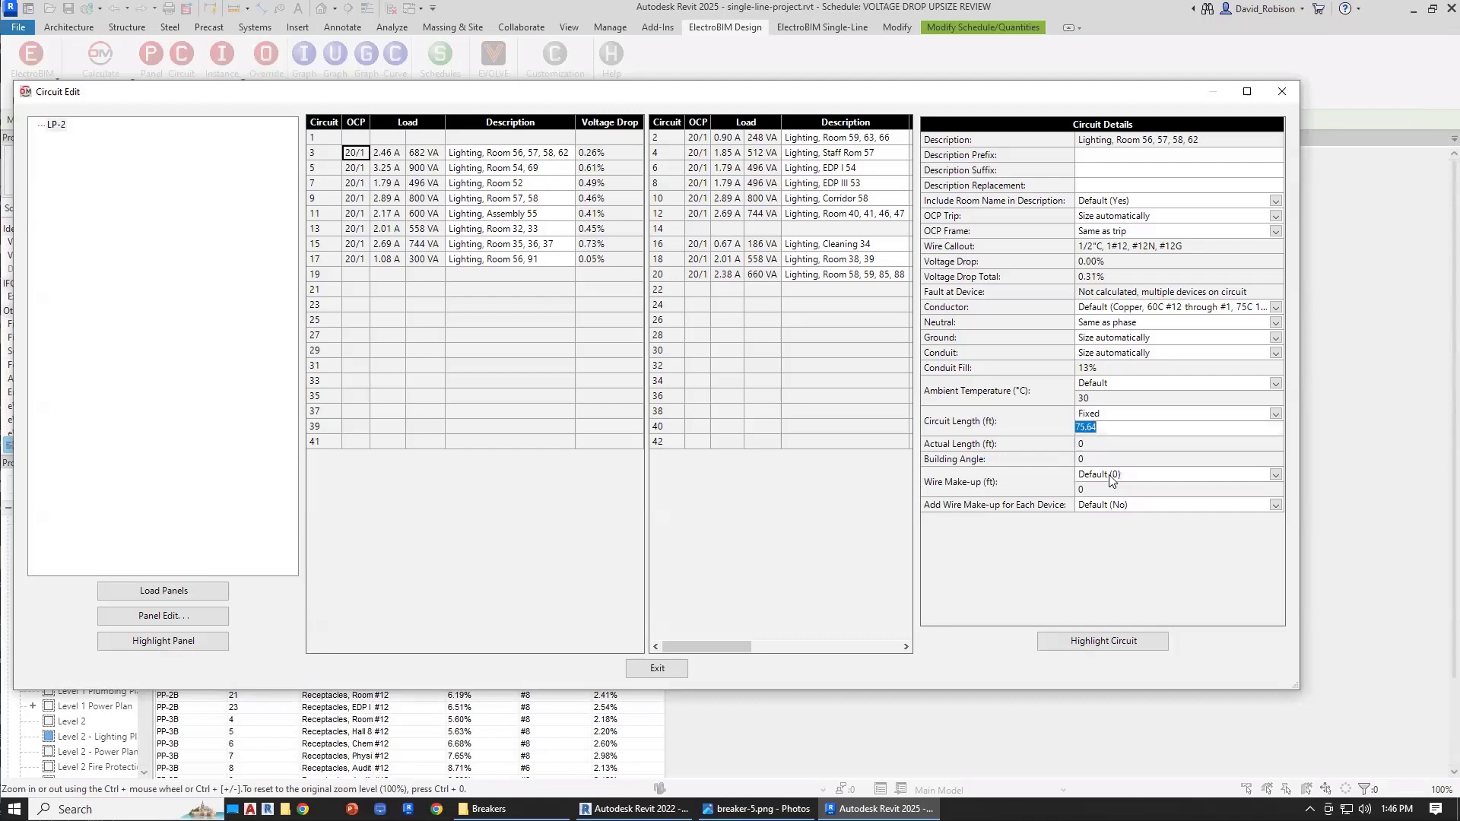
{"action": "type", "text": "500"}
{"action": "double_click", "coordinate": [1113, 433]}
{"action": "type", "text": "1000"}
{"action": "key", "text": "Return"}
Check circuit 3's total voltage drop and wire callout, and close Circuit Edit to return to the upsize review schedule.
{"action": "left_click", "coordinate": [1110, 278]}
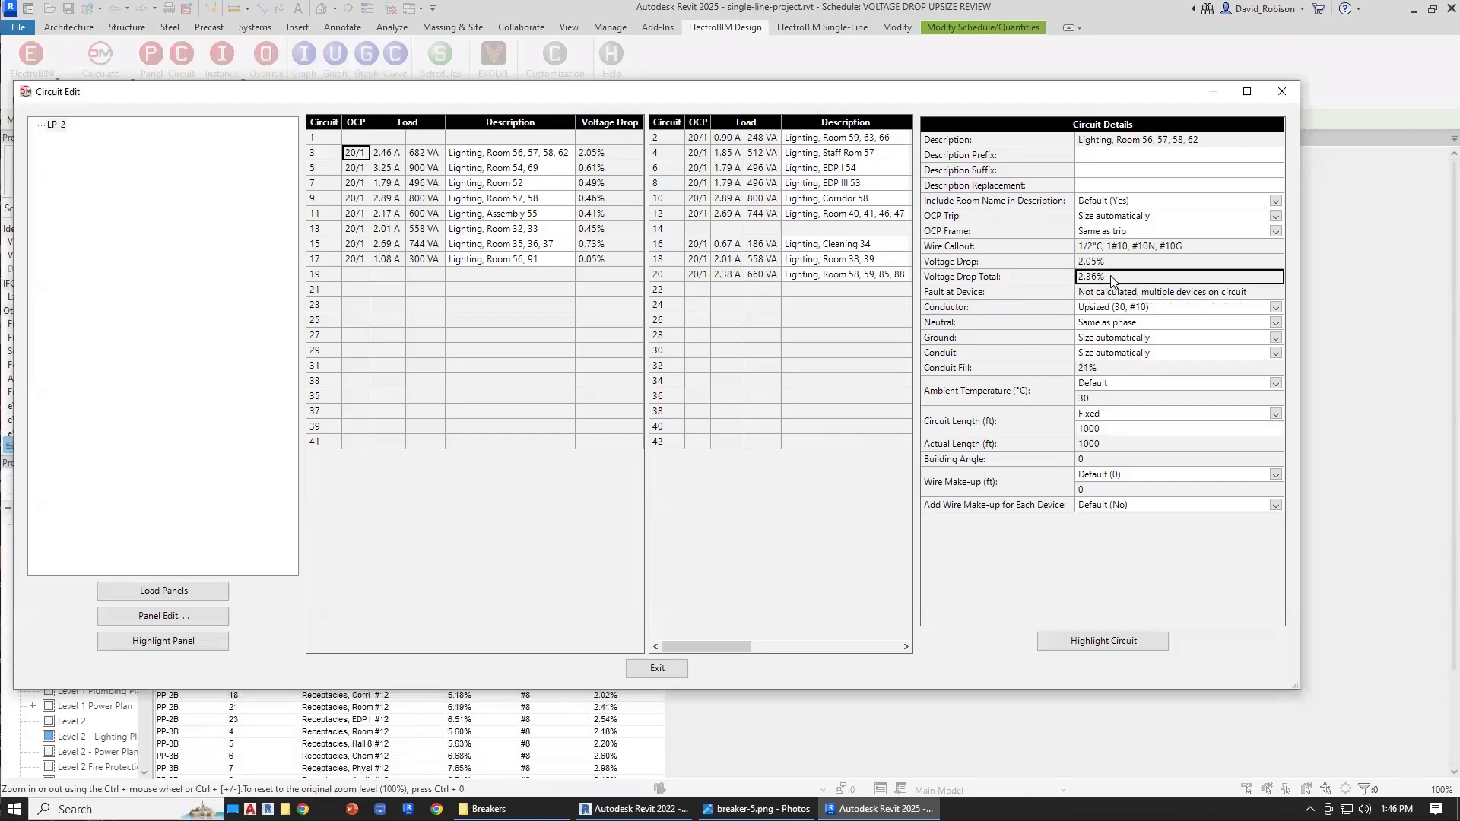
{"action": "left_click", "coordinate": [1146, 249]}
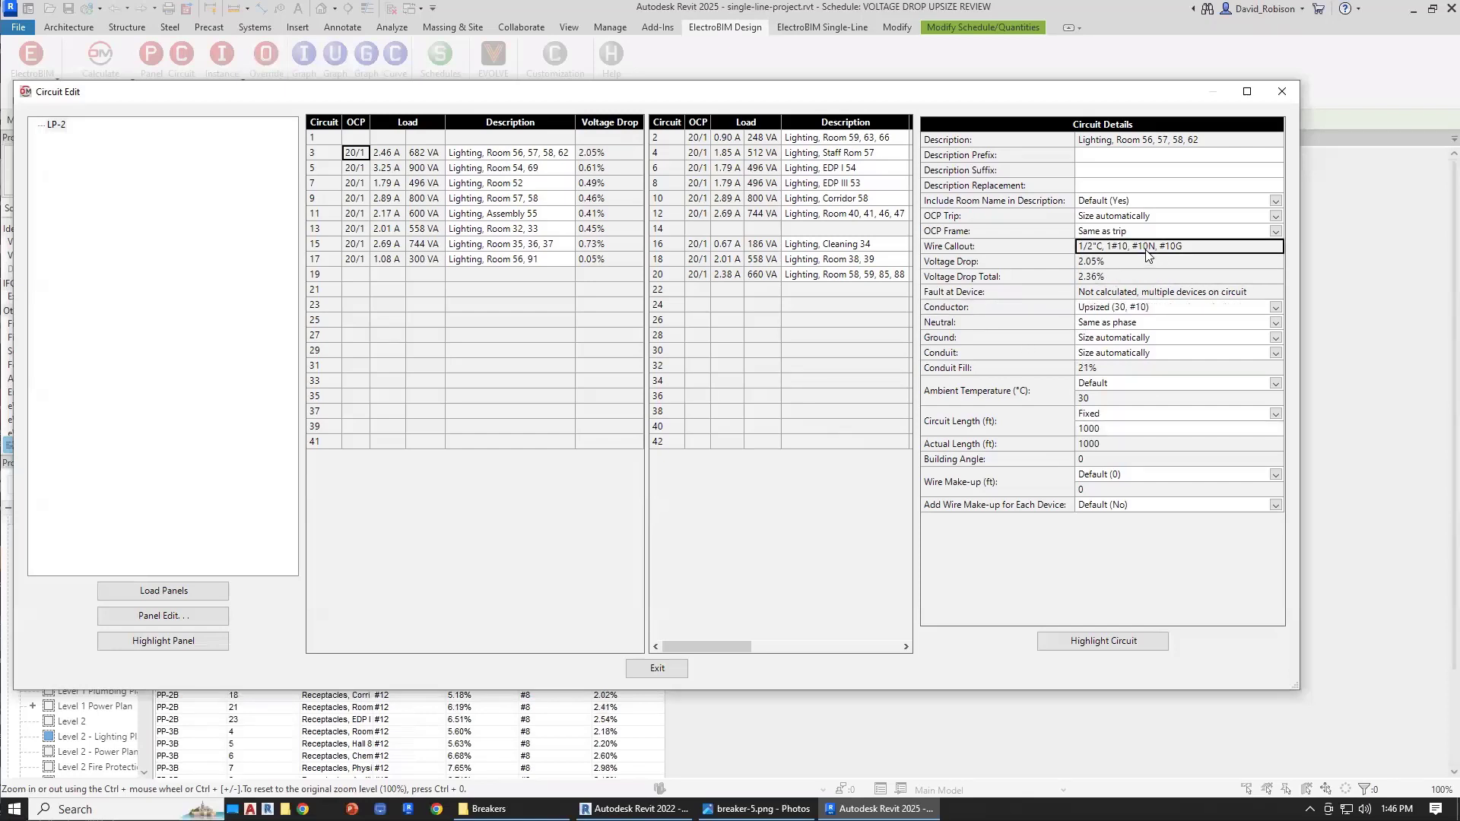
{"action": "left_click", "coordinate": [1133, 279]}
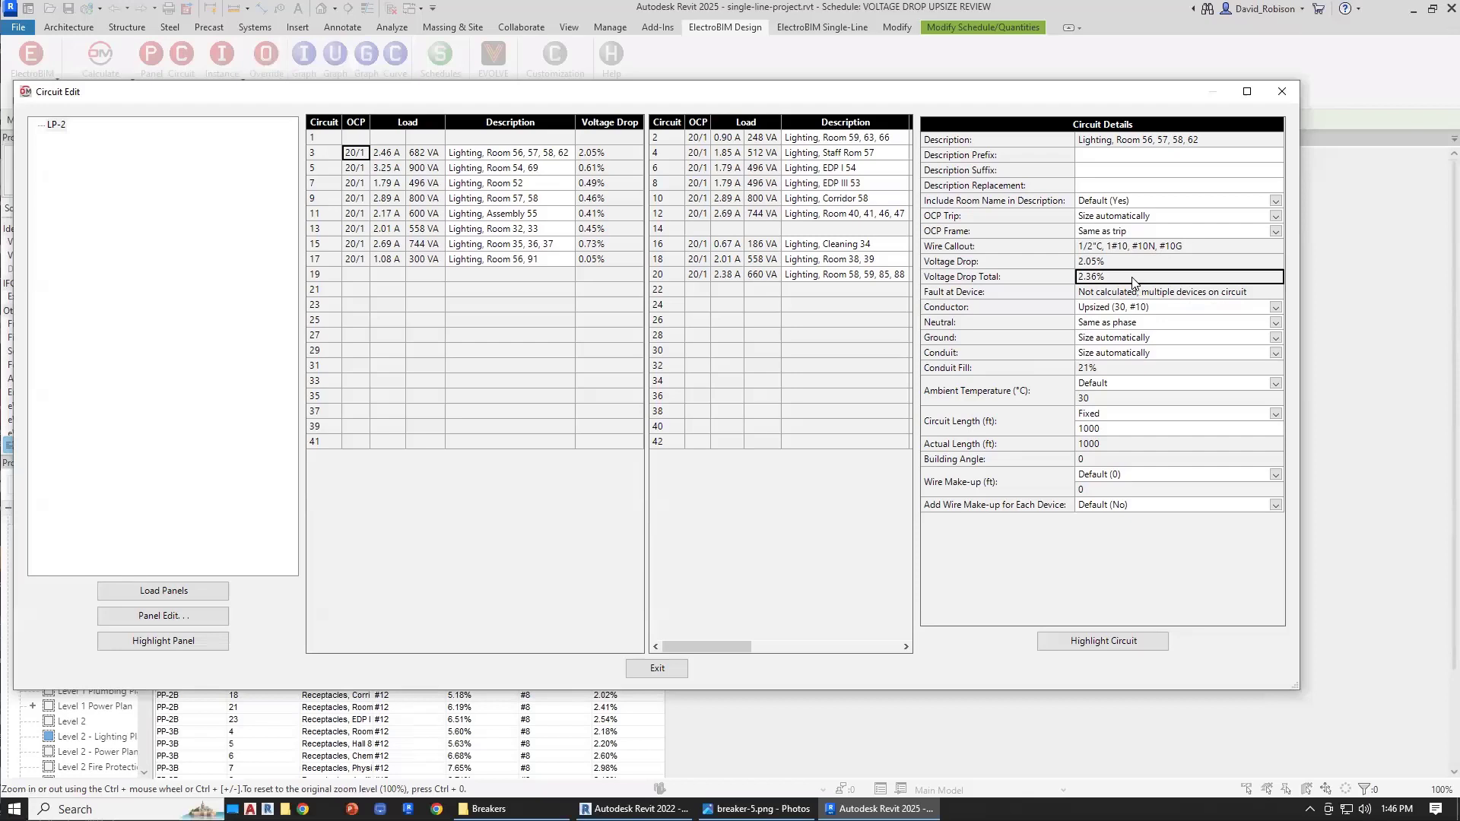
{"action": "left_click", "coordinate": [662, 669]}
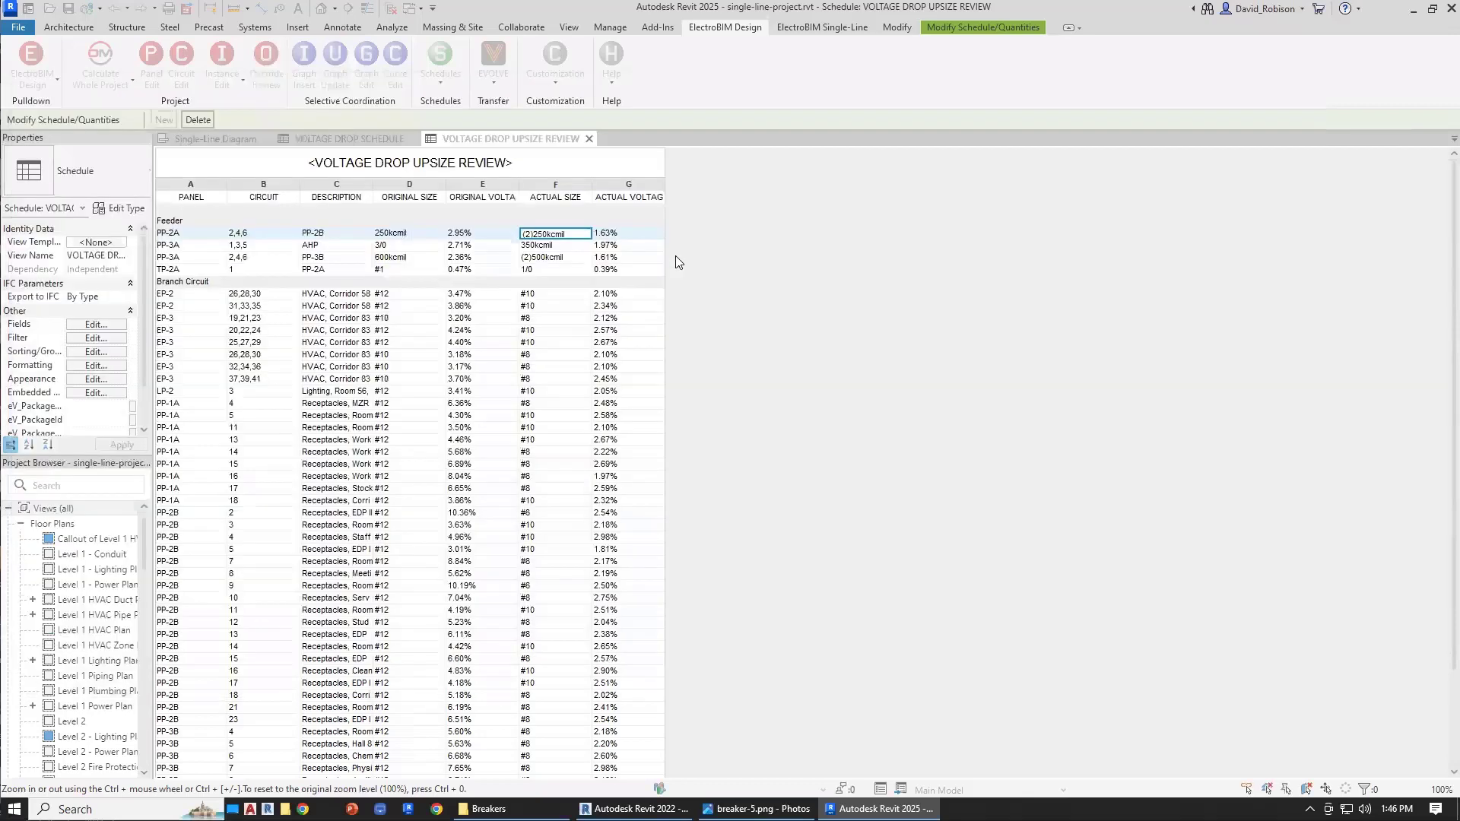
Open the Single-Line Diagram and examine the feeder tags and voltage drops around PP-2A, PP-2B and EP-2.
{"action": "left_click", "coordinate": [217, 139]}
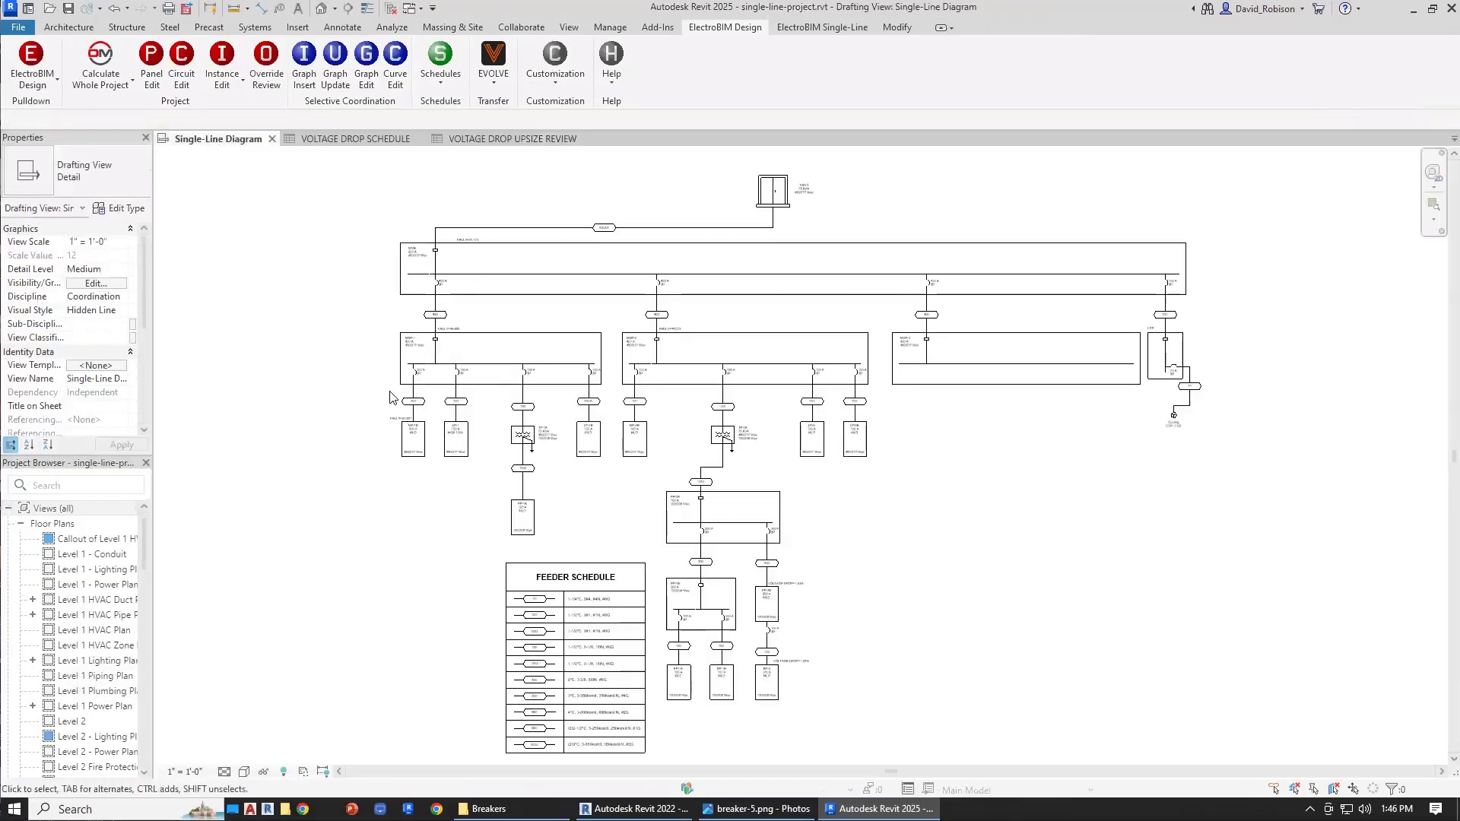
{"action": "mouse_move", "coordinate": [501, 374]}
{"action": "middle_mouse_down"}
{"action": "mouse_move", "coordinate": [491, 366]}
{"action": "mouse_move", "coordinate": [488, 396]}
{"action": "middle_mouse_up"}
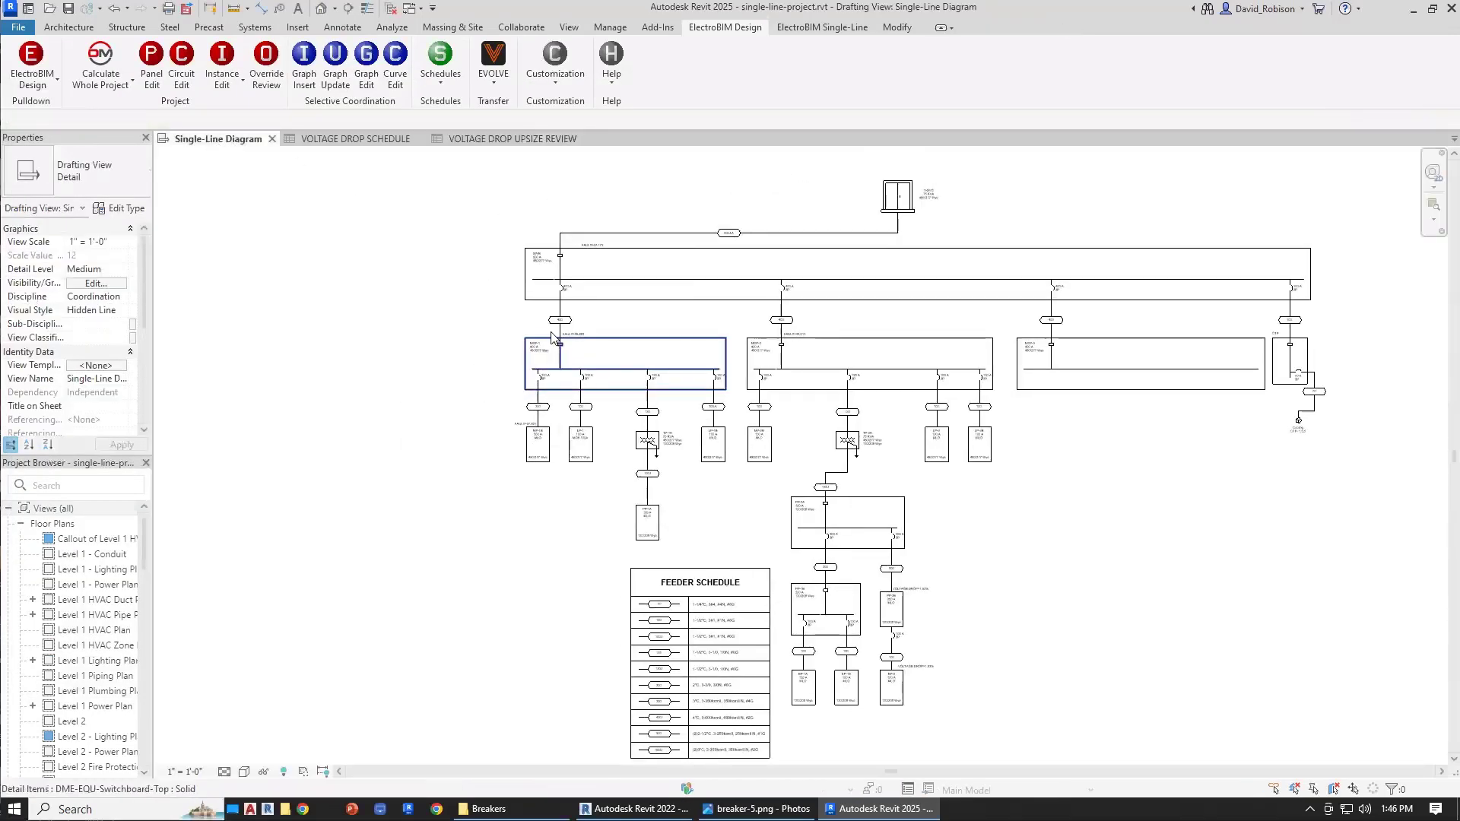
{"action": "scroll", "coordinate": [561, 318], "scroll_direction": "up", "scroll_amount": 1}
{"action": "scroll", "coordinate": [742, 450], "scroll_direction": "up", "scroll_amount": 1}
{"action": "middle_click_drag", "start_coordinate": [886, 477], "coordinate": [698, 235]}
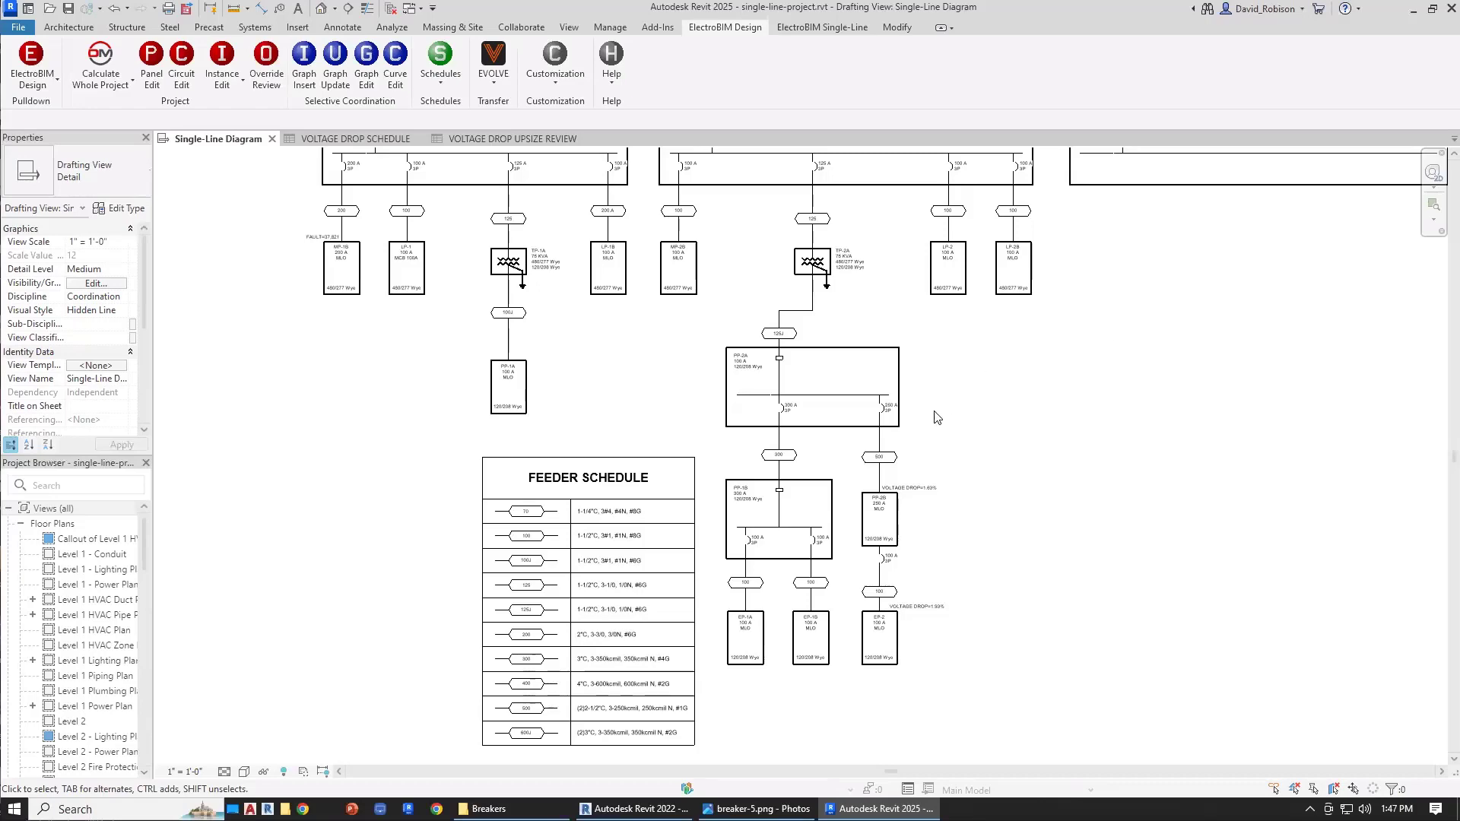
{"action": "middle_click_drag", "start_coordinate": [945, 422], "coordinate": [1000, 364]}
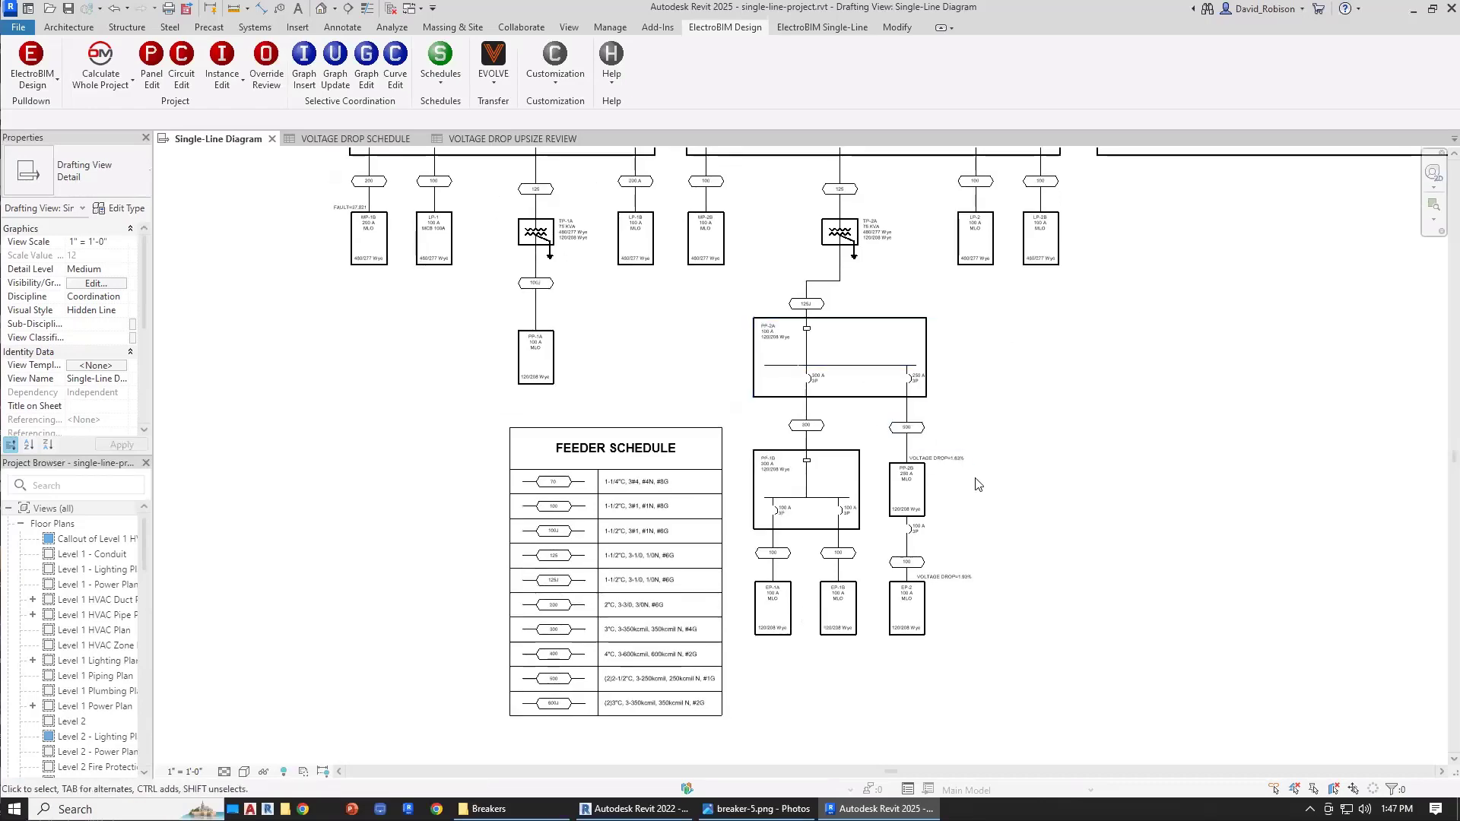
{"action": "scroll", "coordinate": [977, 484], "scroll_direction": "up", "scroll_amount": 2}
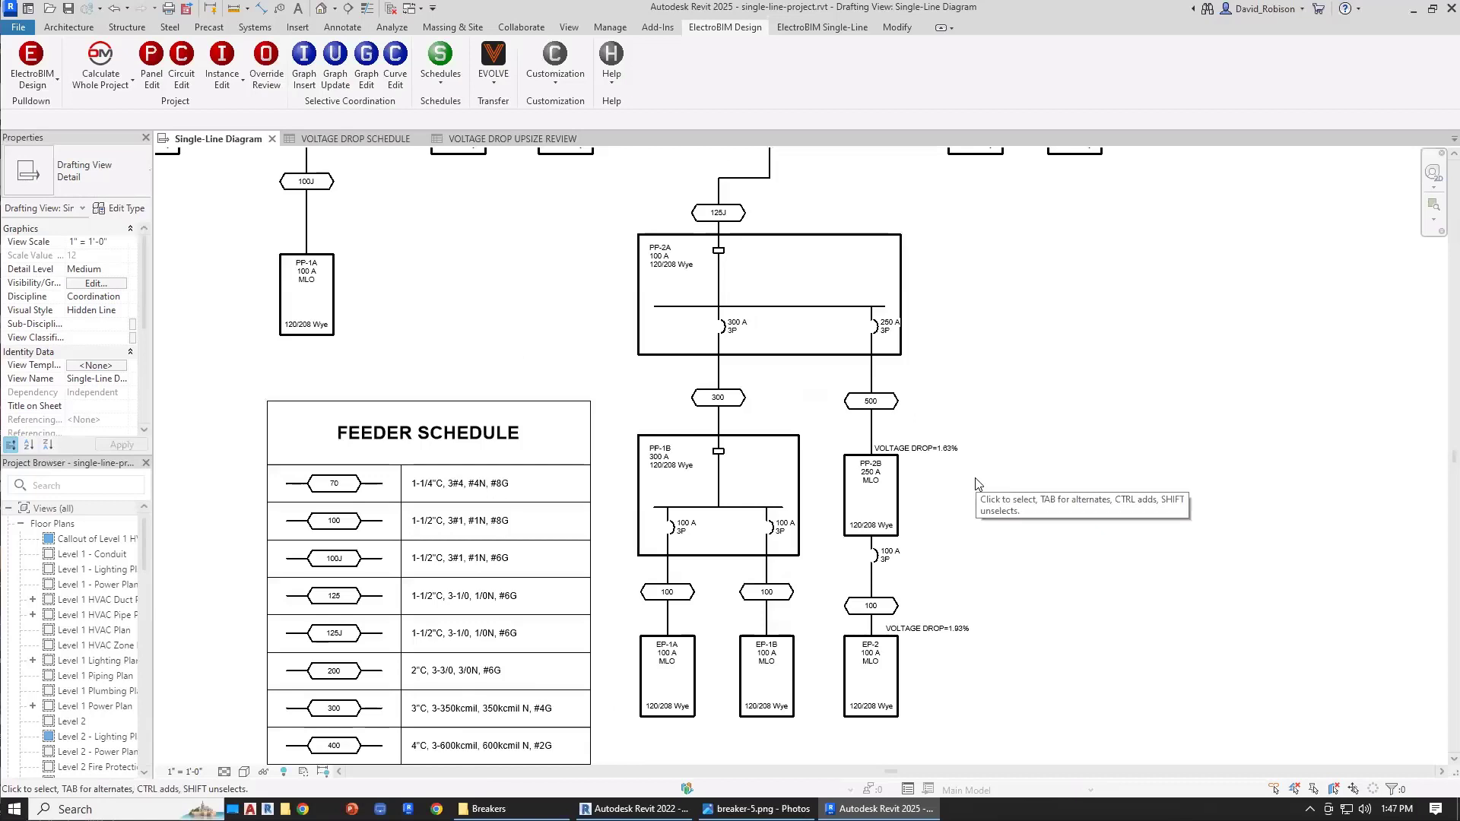
{"action": "scroll", "coordinate": [978, 484], "scroll_direction": "down", "scroll_amount": 1}
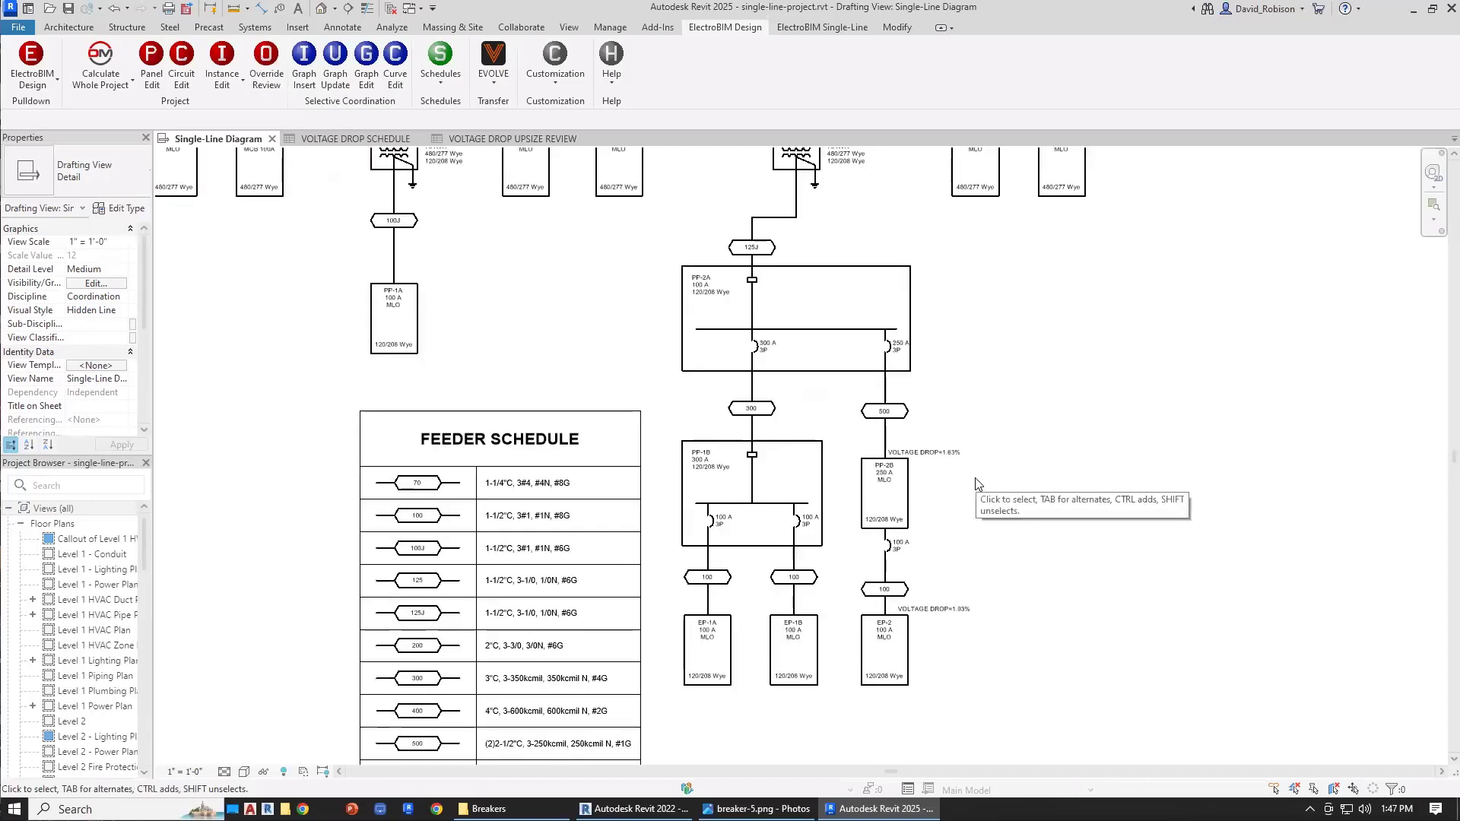
{"action": "middle_click_drag", "start_coordinate": [942, 411], "coordinate": [921, 395]}
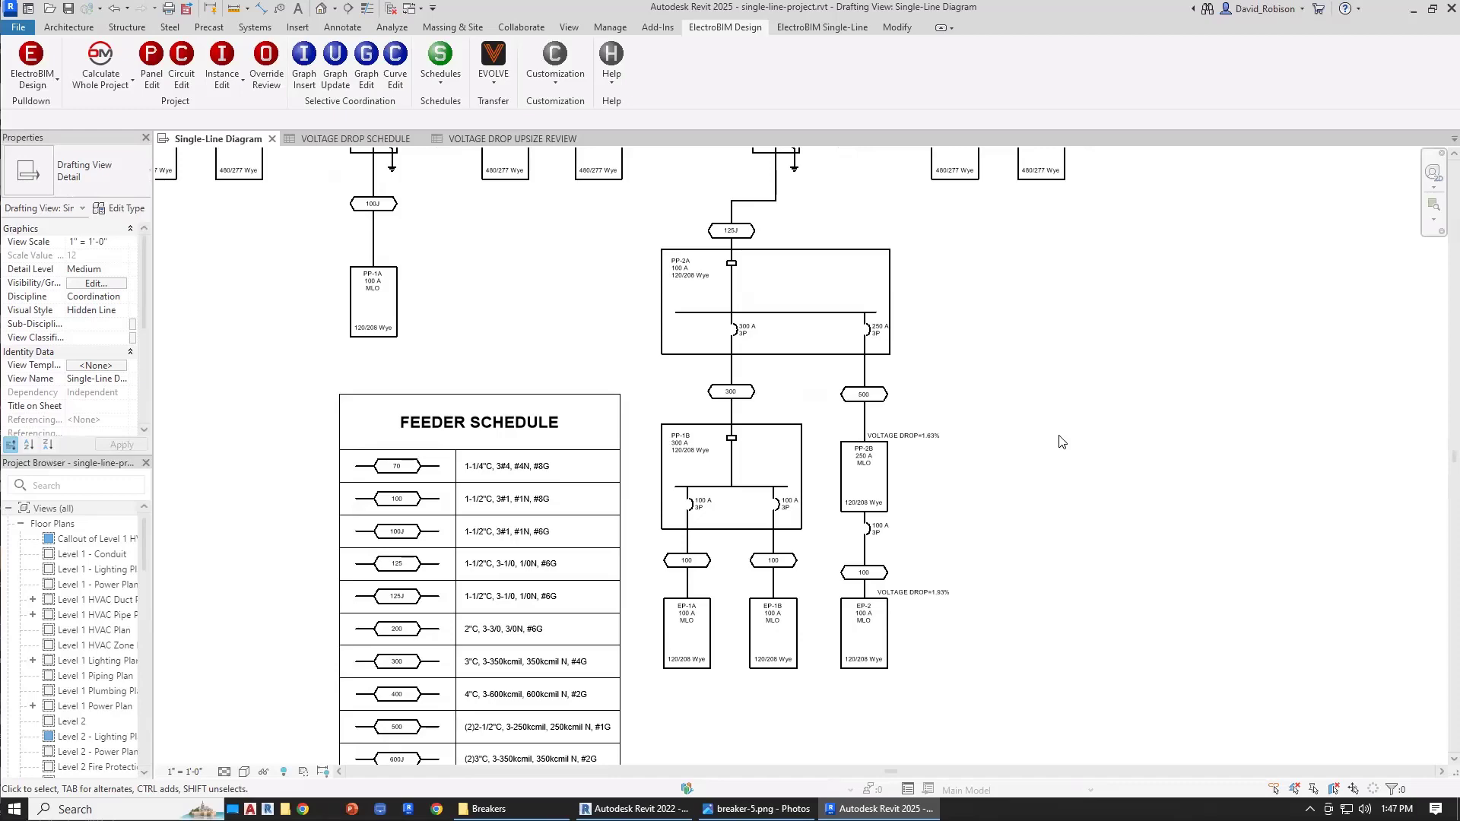
Compare the PP-2B feeder's 500 tag with its conduit and wire entry in the Feeder Schedule.
{"action": "scroll", "coordinate": [874, 449], "scroll_direction": "up", "scroll_amount": 4}
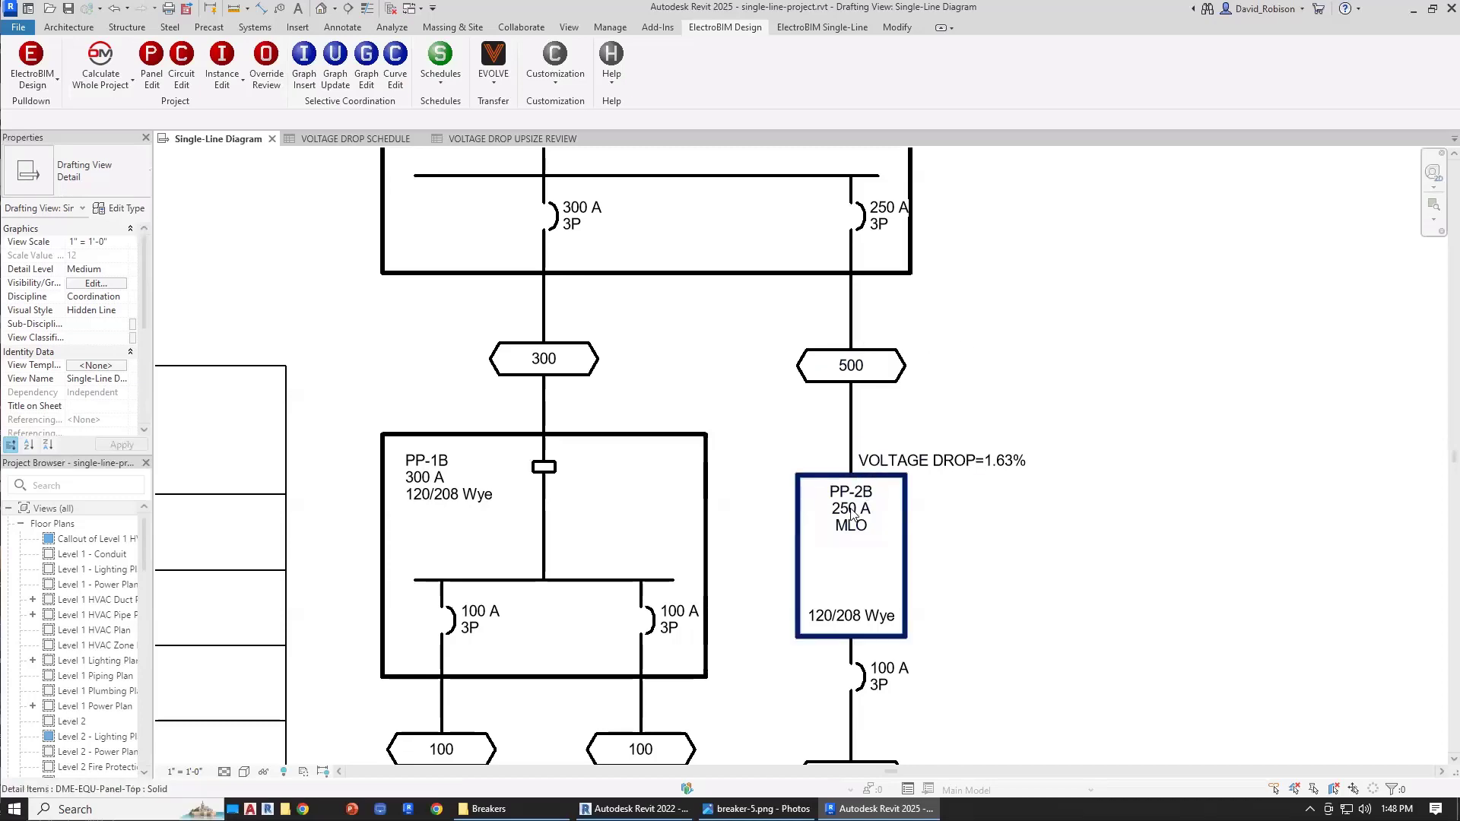
{"action": "middle_click_drag", "start_coordinate": [777, 414], "coordinate": [981, 281]}
{"action": "scroll", "coordinate": [982, 281], "scroll_direction": "down", "scroll_amount": 2}
{"action": "scroll", "coordinate": [461, 681], "scroll_direction": "down", "scroll_amount": 1}
{"action": "middle_click_drag", "start_coordinate": [458, 689], "coordinate": [578, 529]}
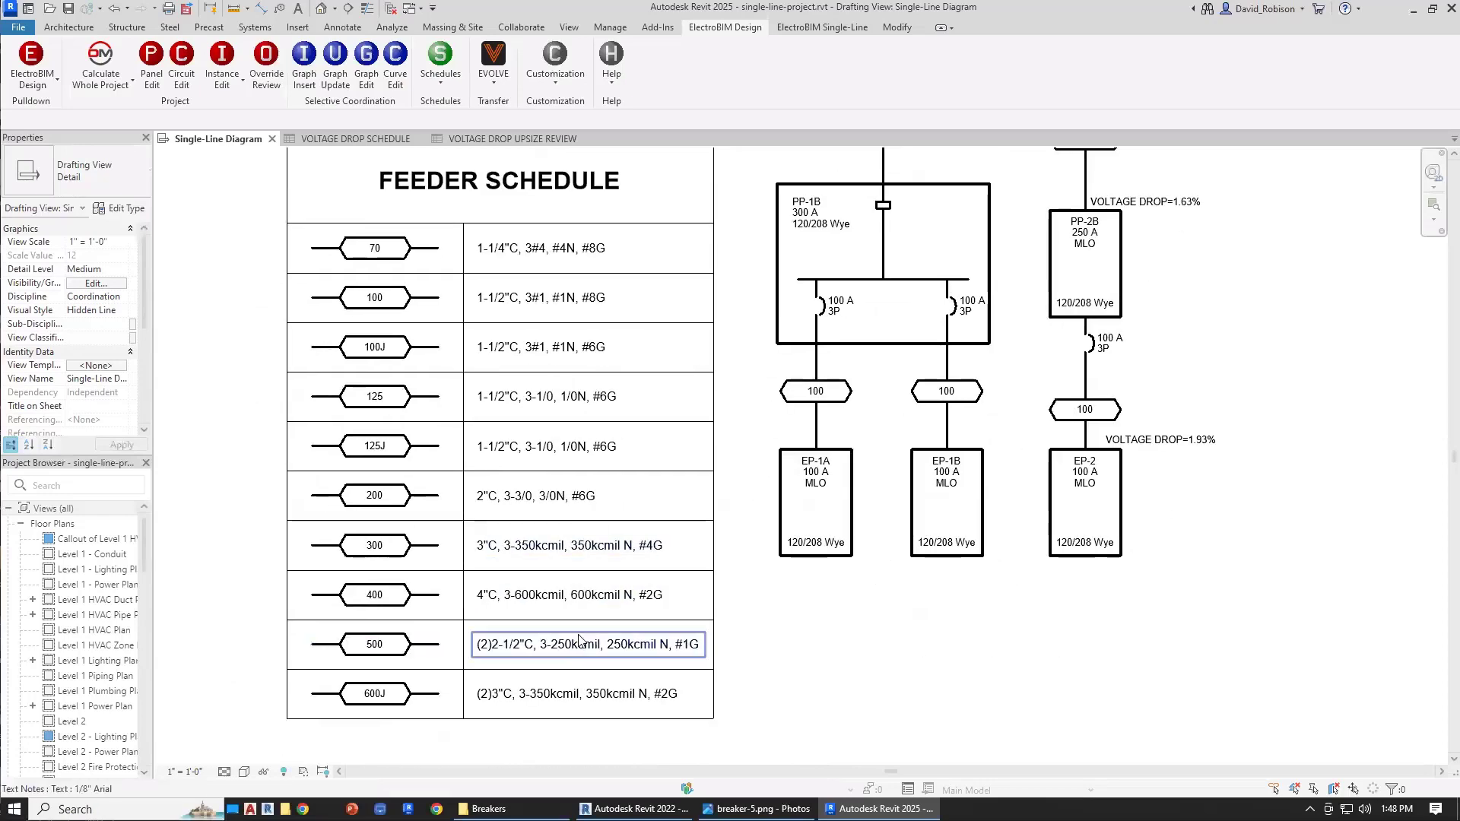
Open Circuit Edit for LP-2, select circuit 3 and review its conductor size options.
{"action": "middle_click_drag", "start_coordinate": [578, 640], "coordinate": [465, 738]}
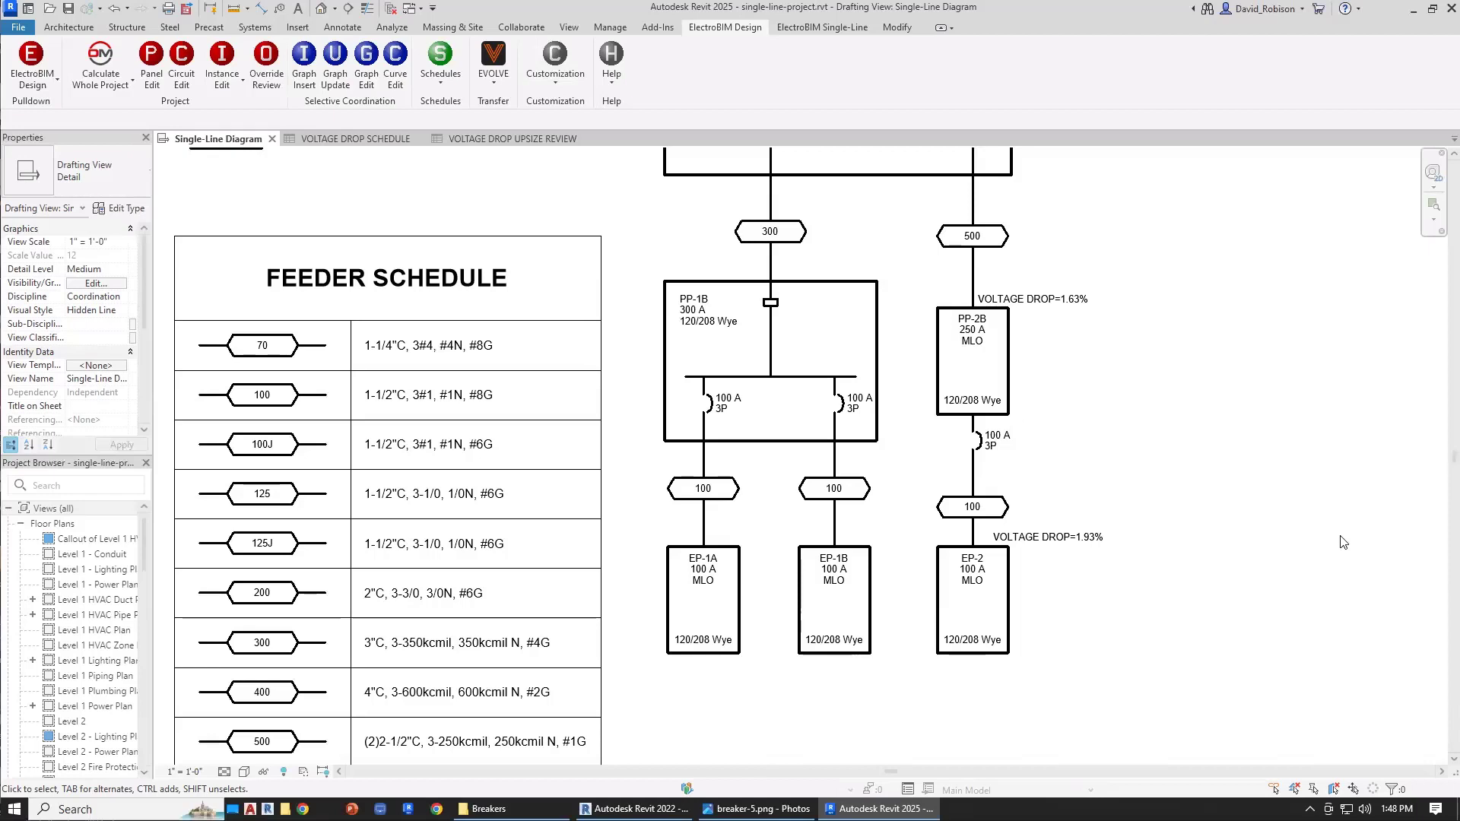
{"action": "left_click", "coordinate": [179, 68]}
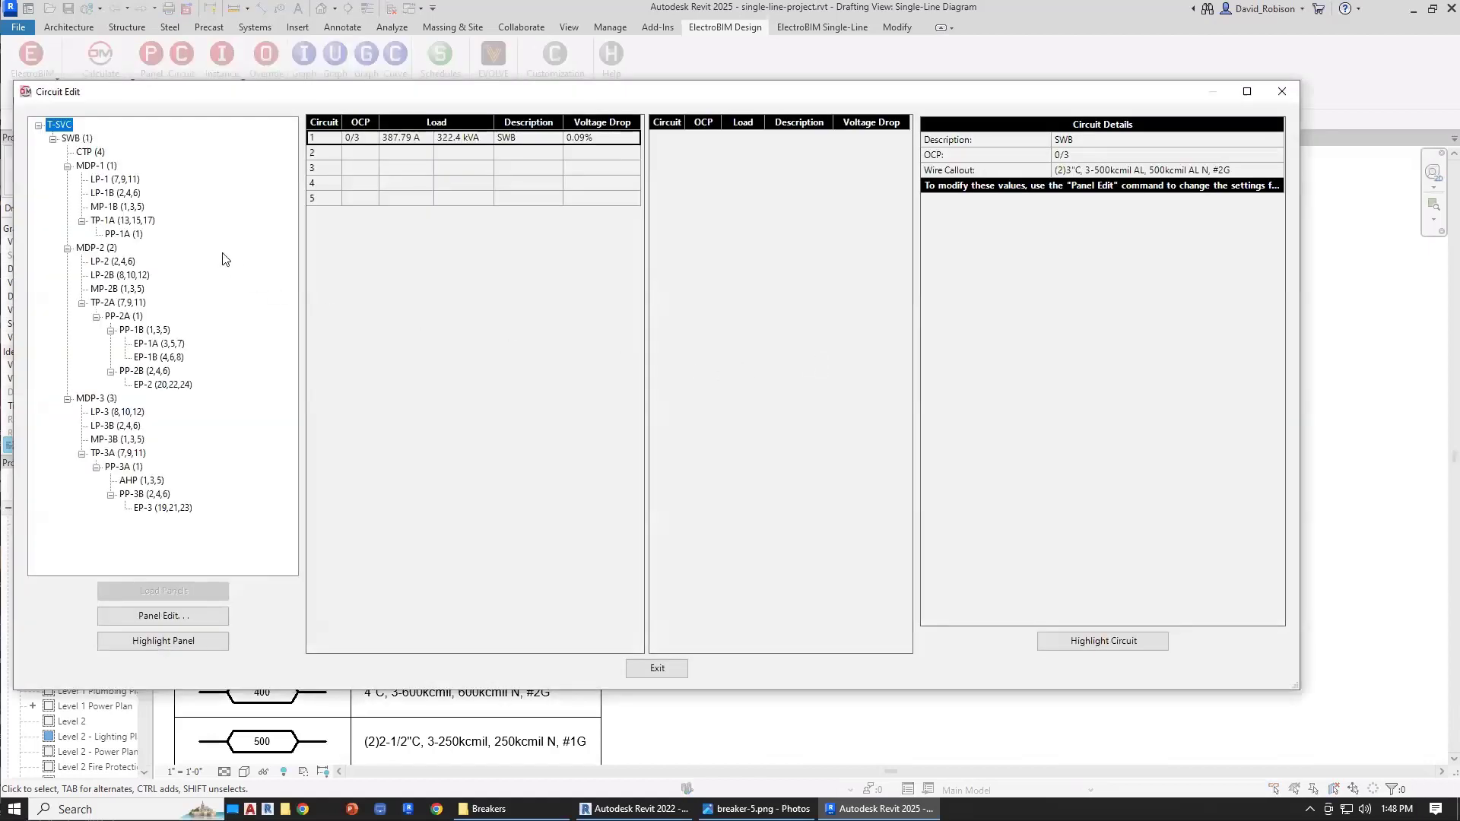
{"action": "left_click", "coordinate": [114, 265]}
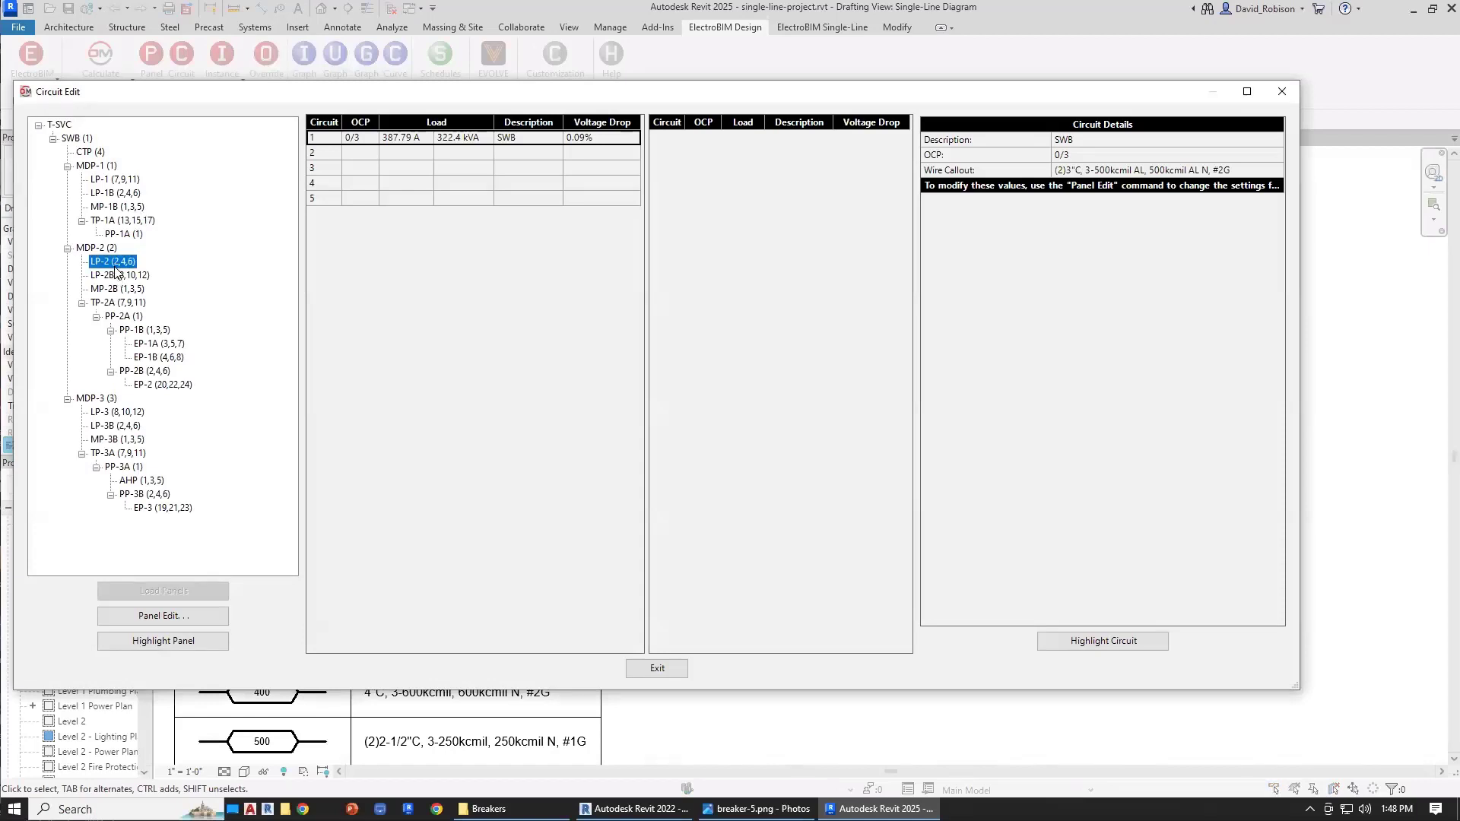
{"action": "left_click", "coordinate": [403, 152]}
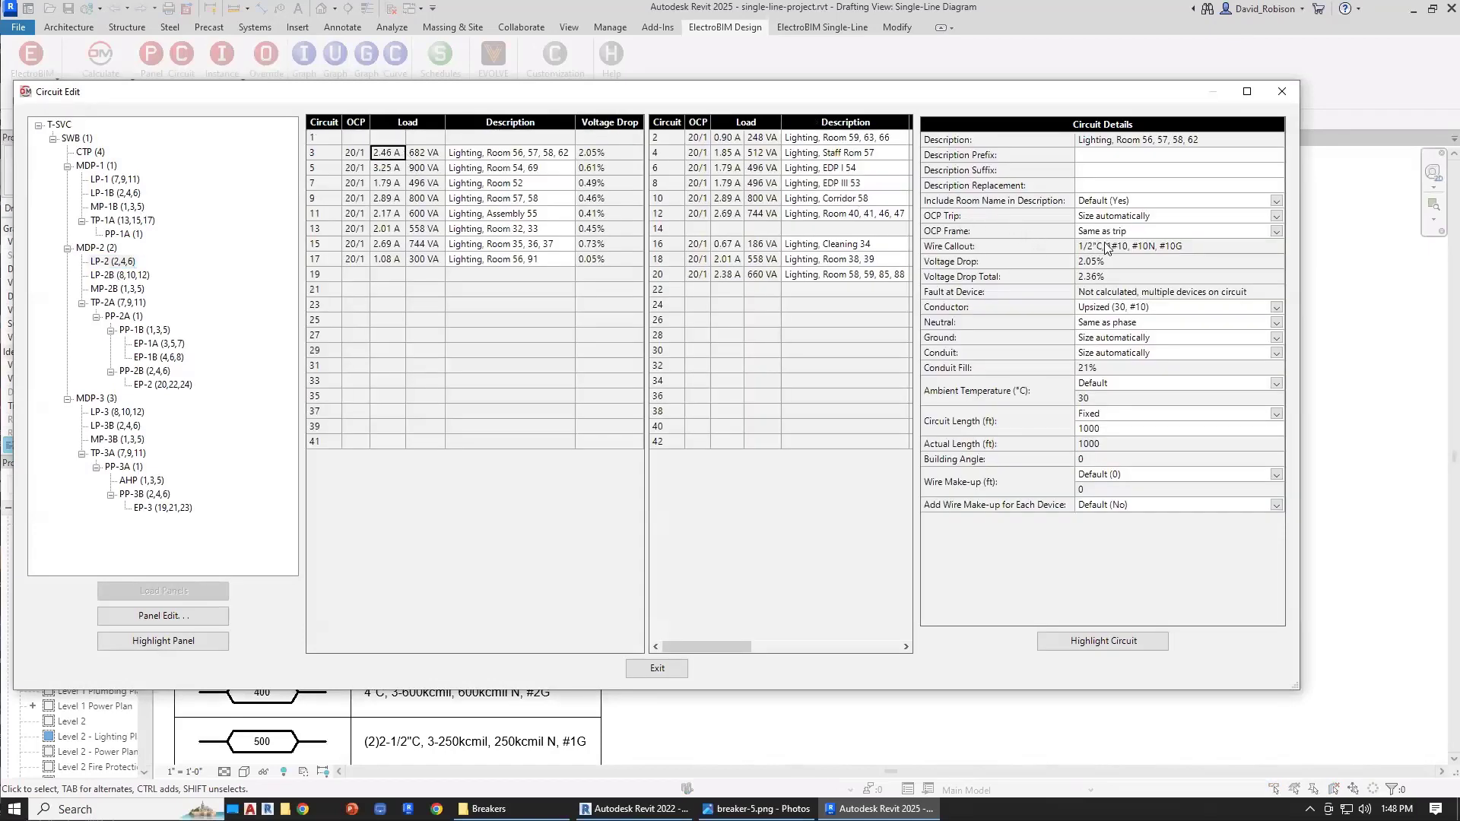
{"action": "left_click", "coordinate": [1157, 309]}
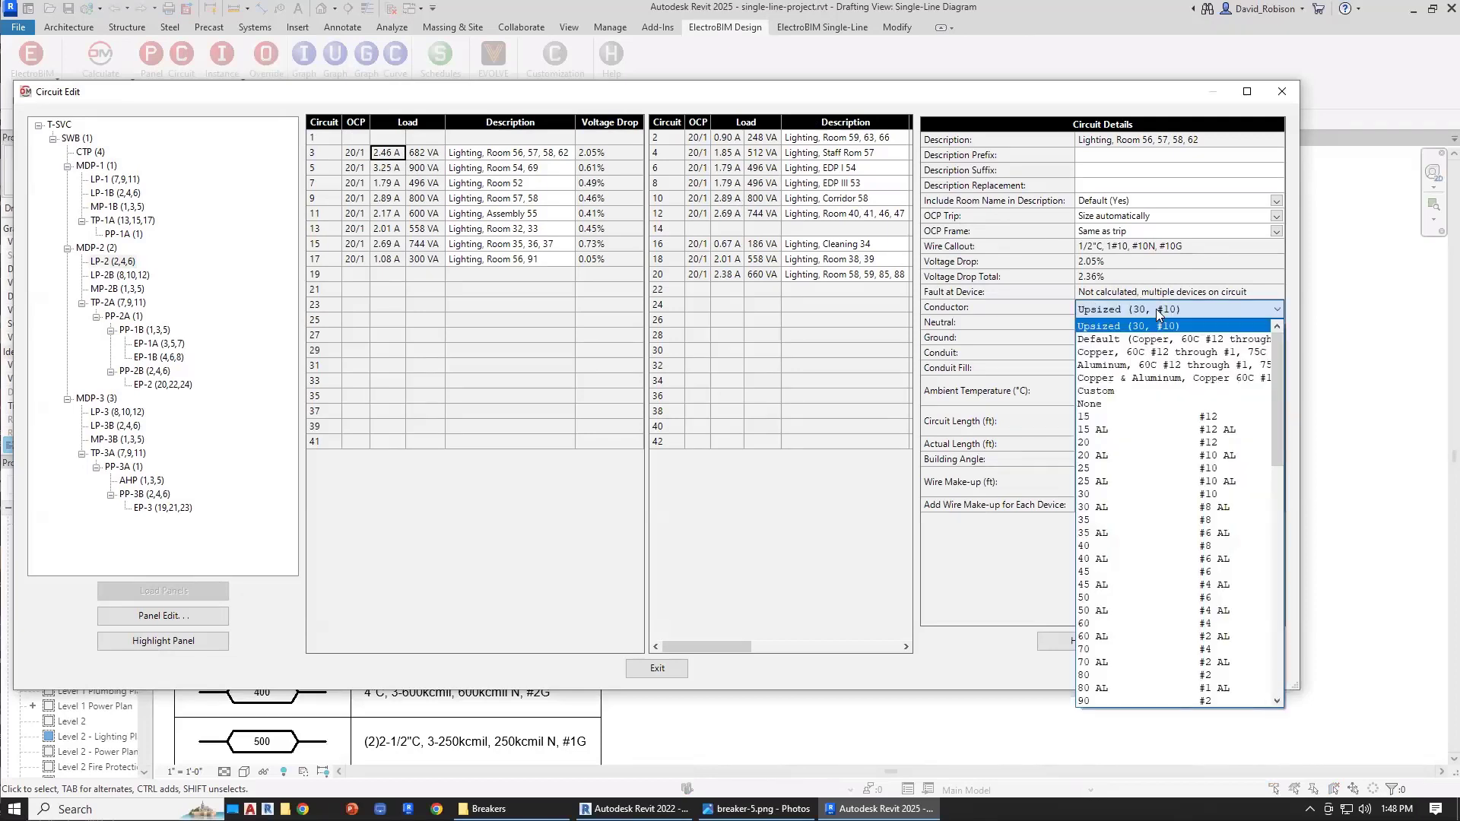
{"action": "left_click", "coordinate": [1156, 309]}
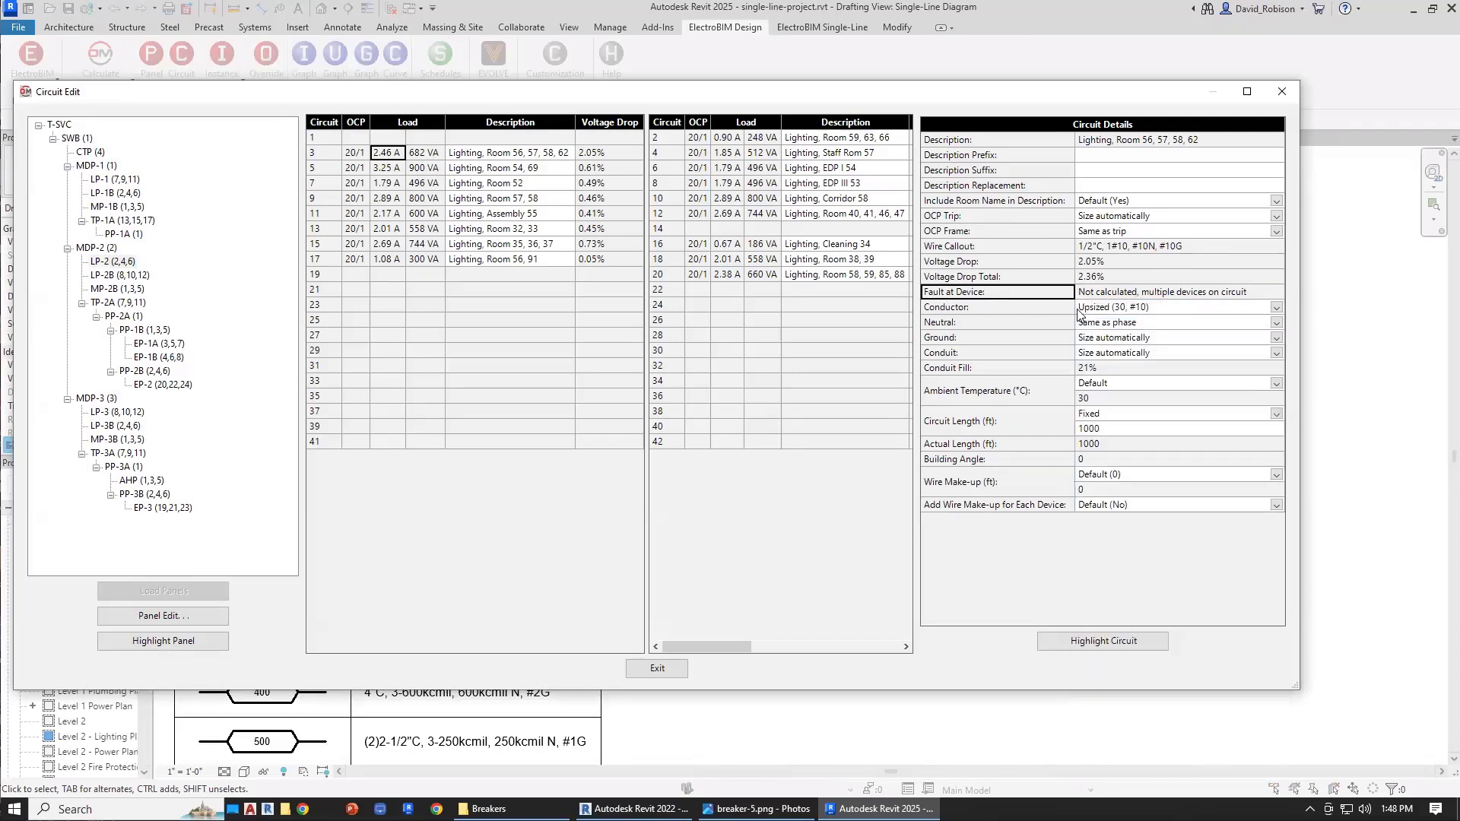
{"action": "left_click", "coordinate": [1018, 309]}
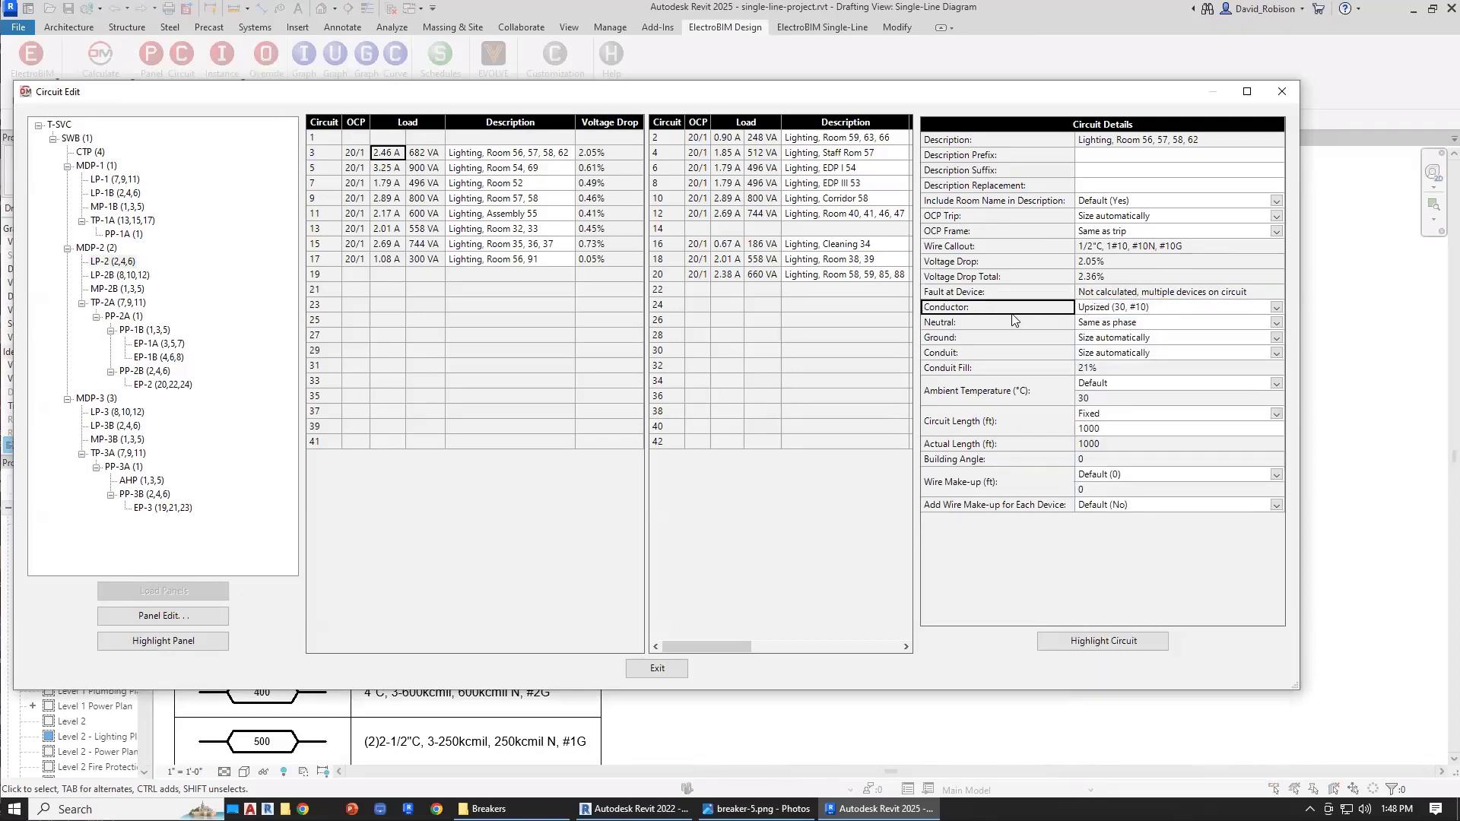
Override circuit 3's conductor with the 20 A #12 size and close Circuit Edit.
{"action": "left_click", "coordinate": [1165, 309]}
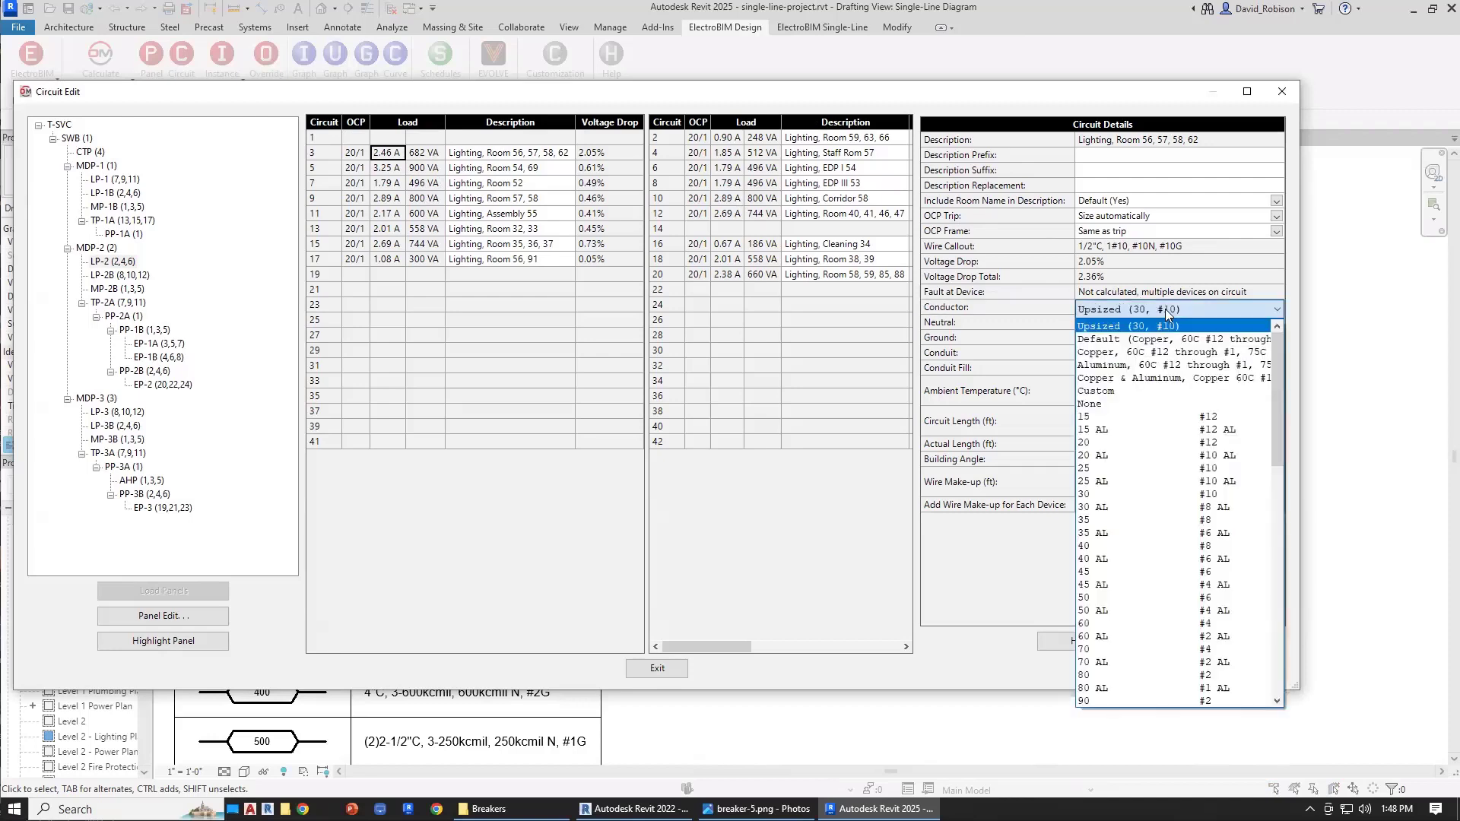
{"action": "left_click", "coordinate": [1131, 450]}
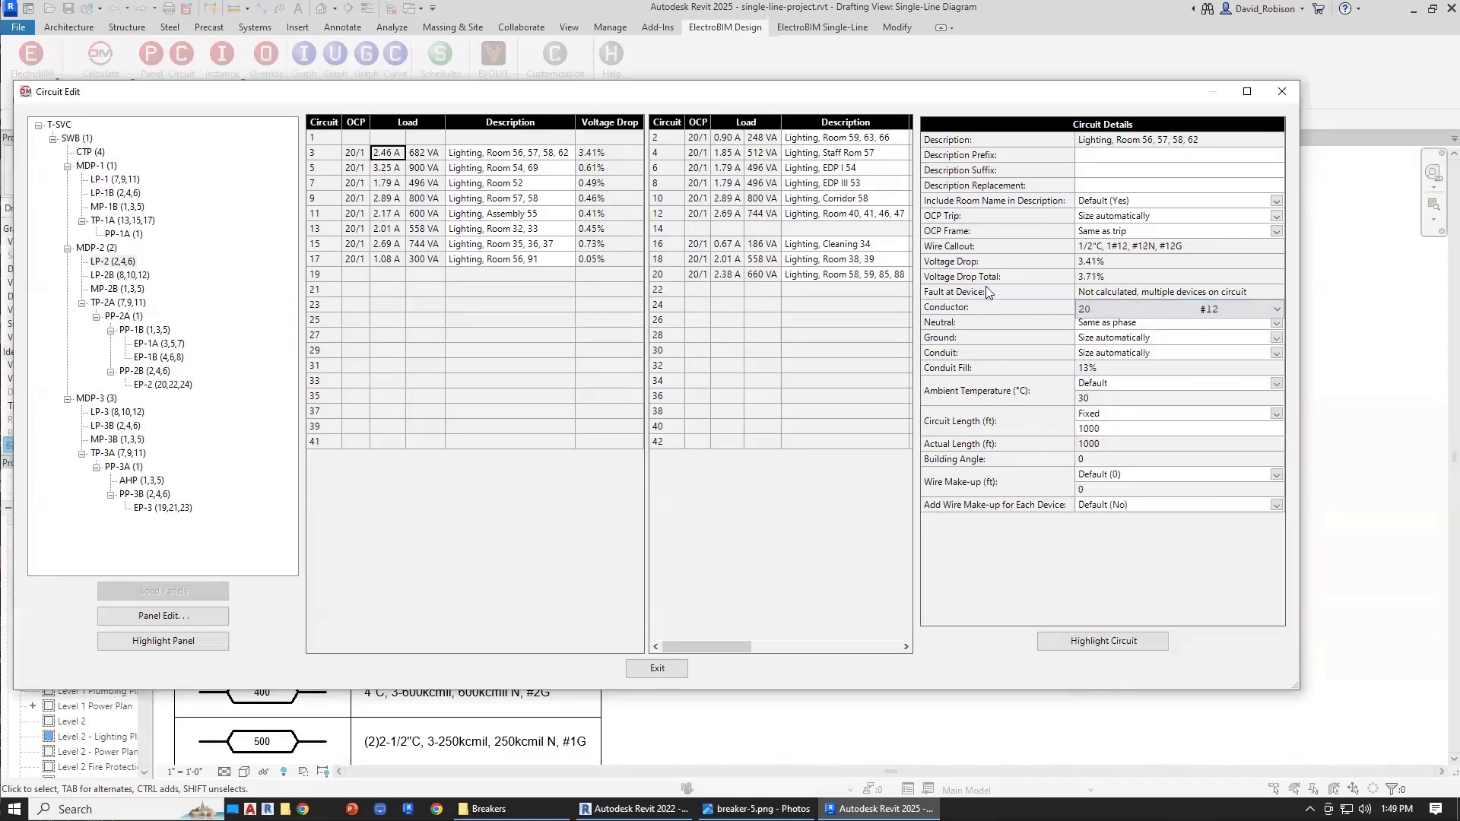
{"action": "left_click", "coordinate": [987, 291]}
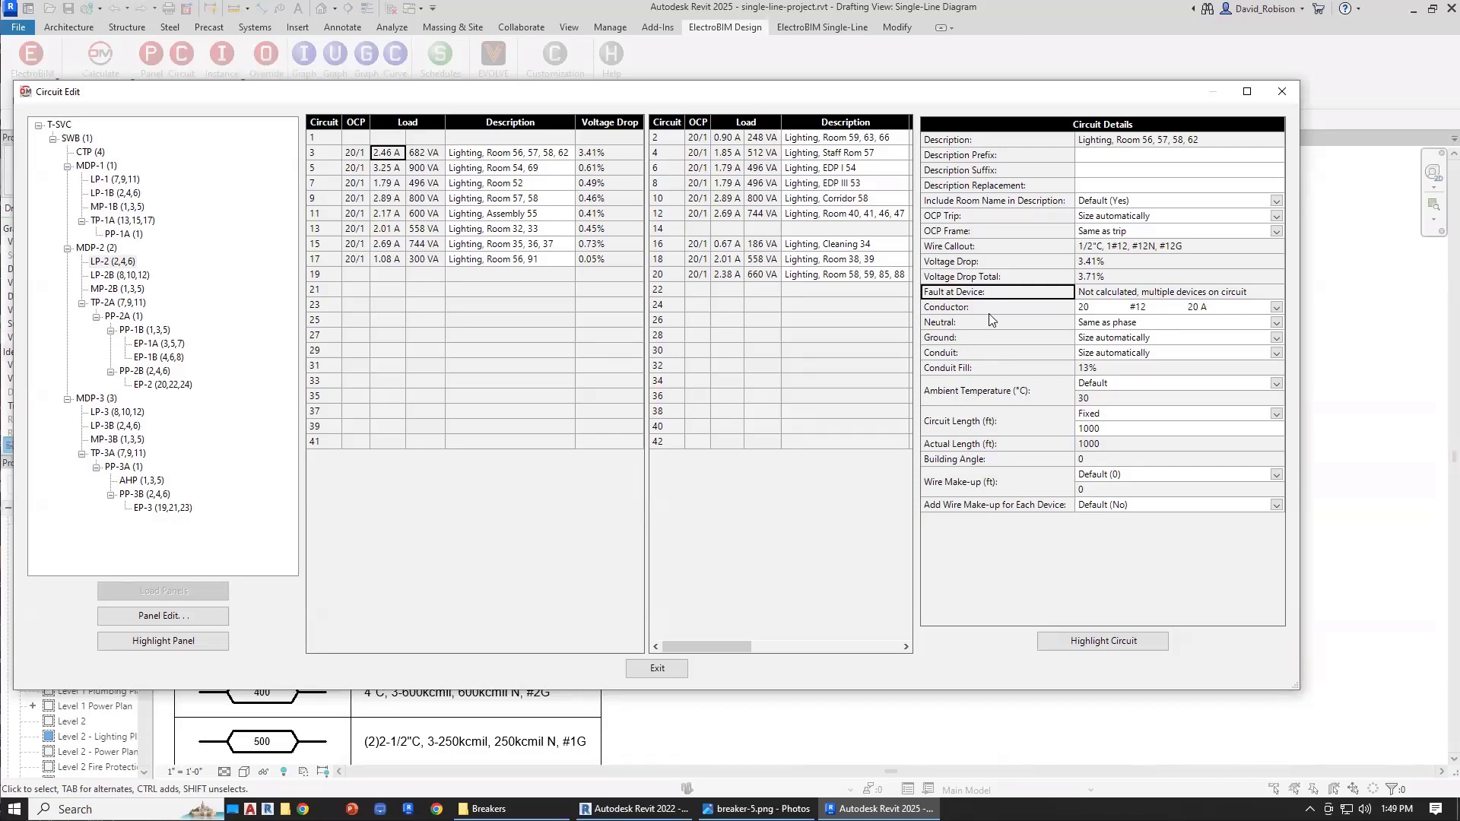
{"action": "left_click", "coordinate": [990, 310]}
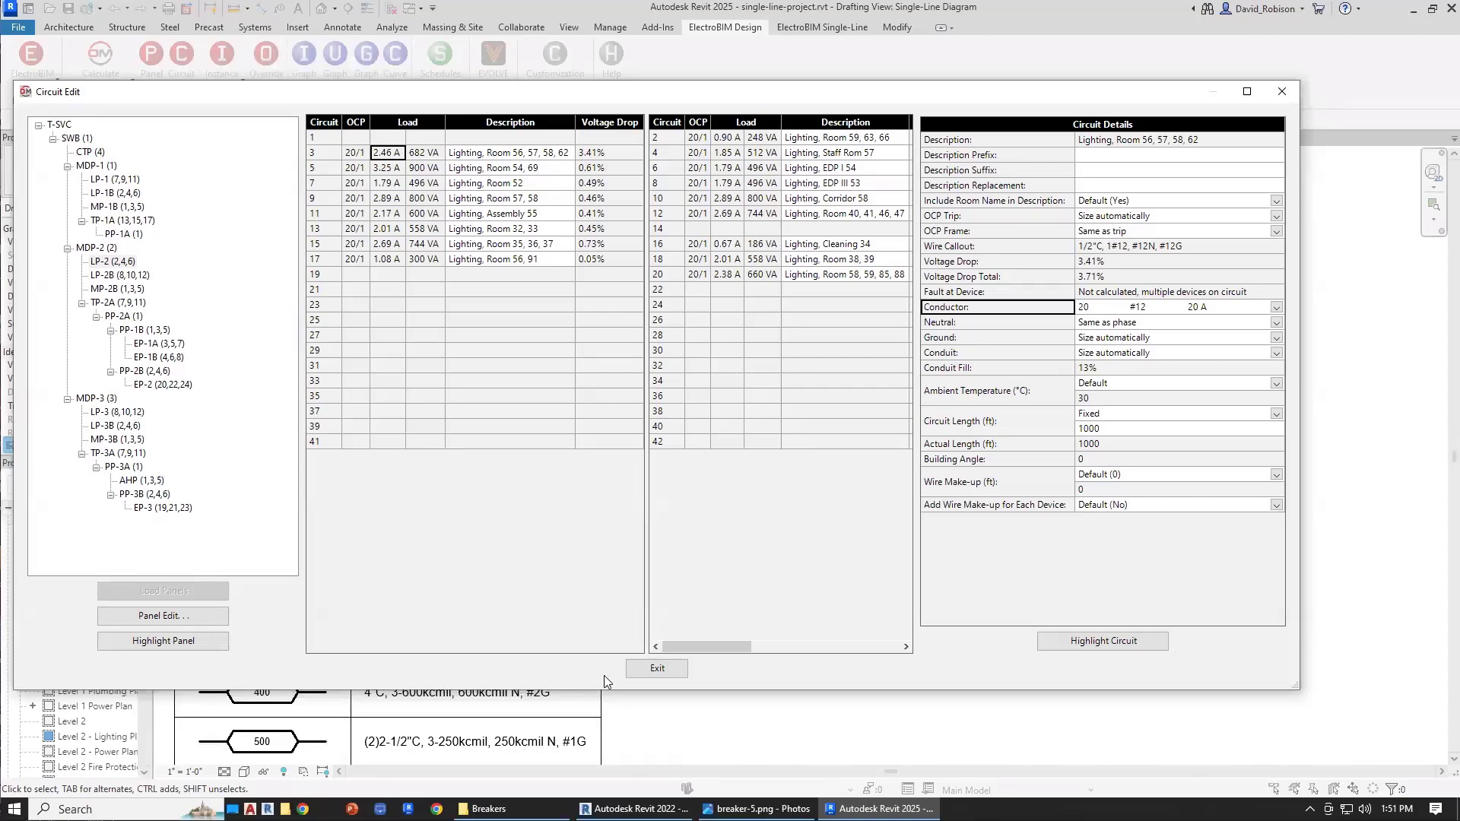
{"action": "left_click", "coordinate": [657, 668]}
Examine the voltage drop tags at PP-2B and EP-2 on the Single-Line Diagram.
{"action": "scroll", "coordinate": [948, 314], "scroll_direction": "down", "scroll_amount": 4}
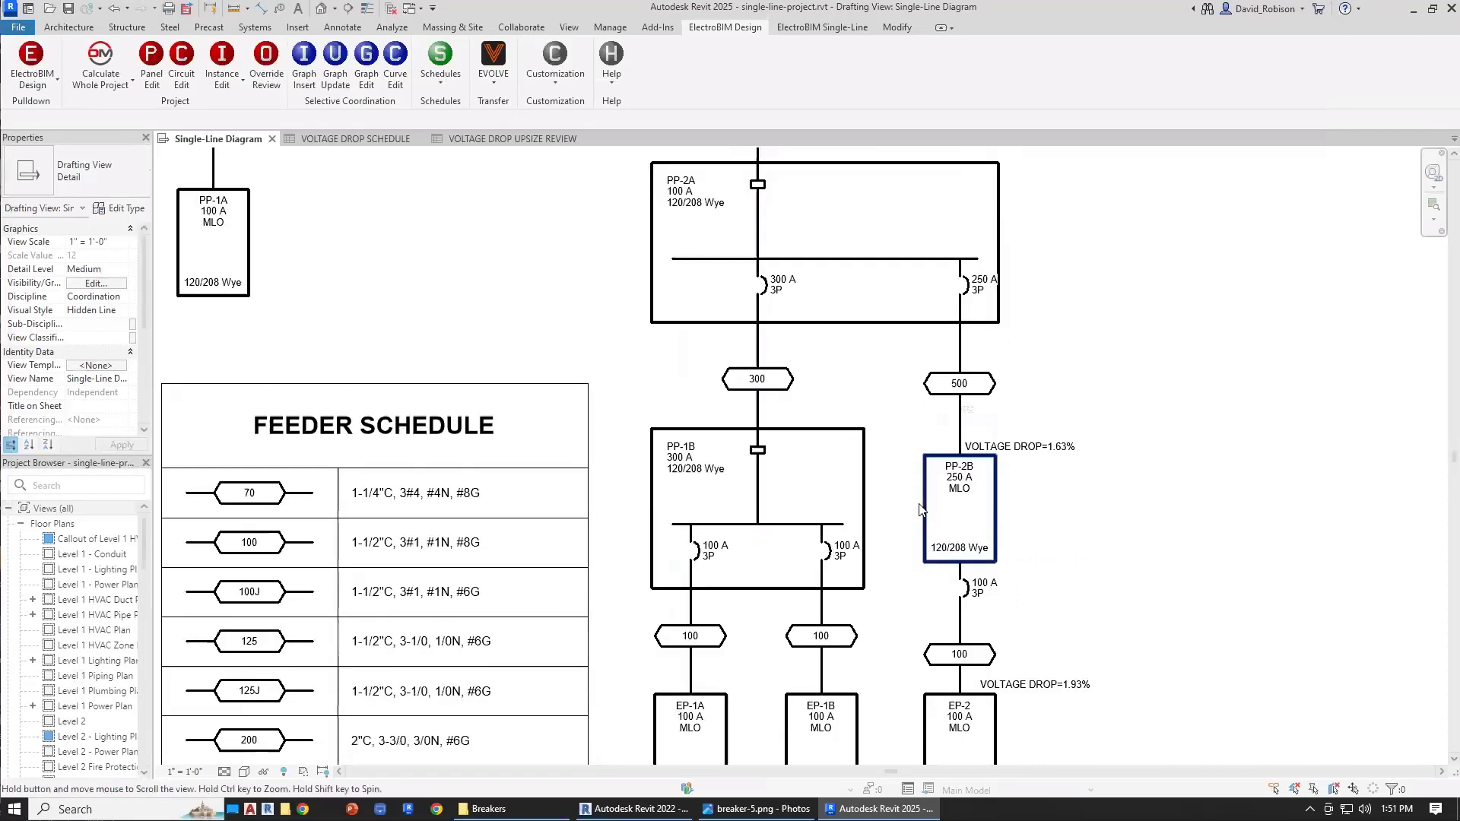
{"action": "scroll", "coordinate": [895, 418], "scroll_direction": "up", "scroll_amount": 1}
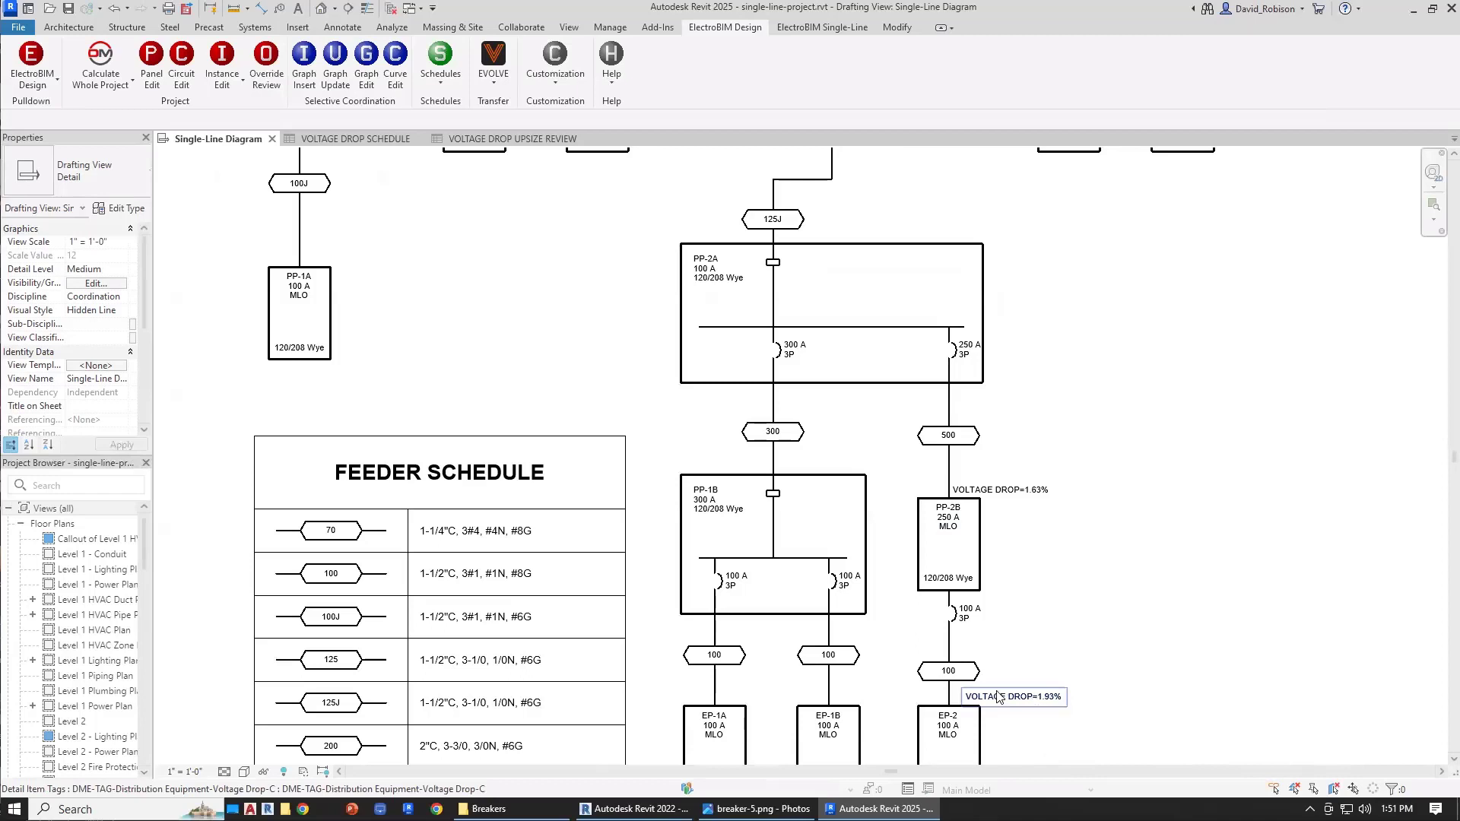
{"action": "left_click", "coordinate": [965, 711]}
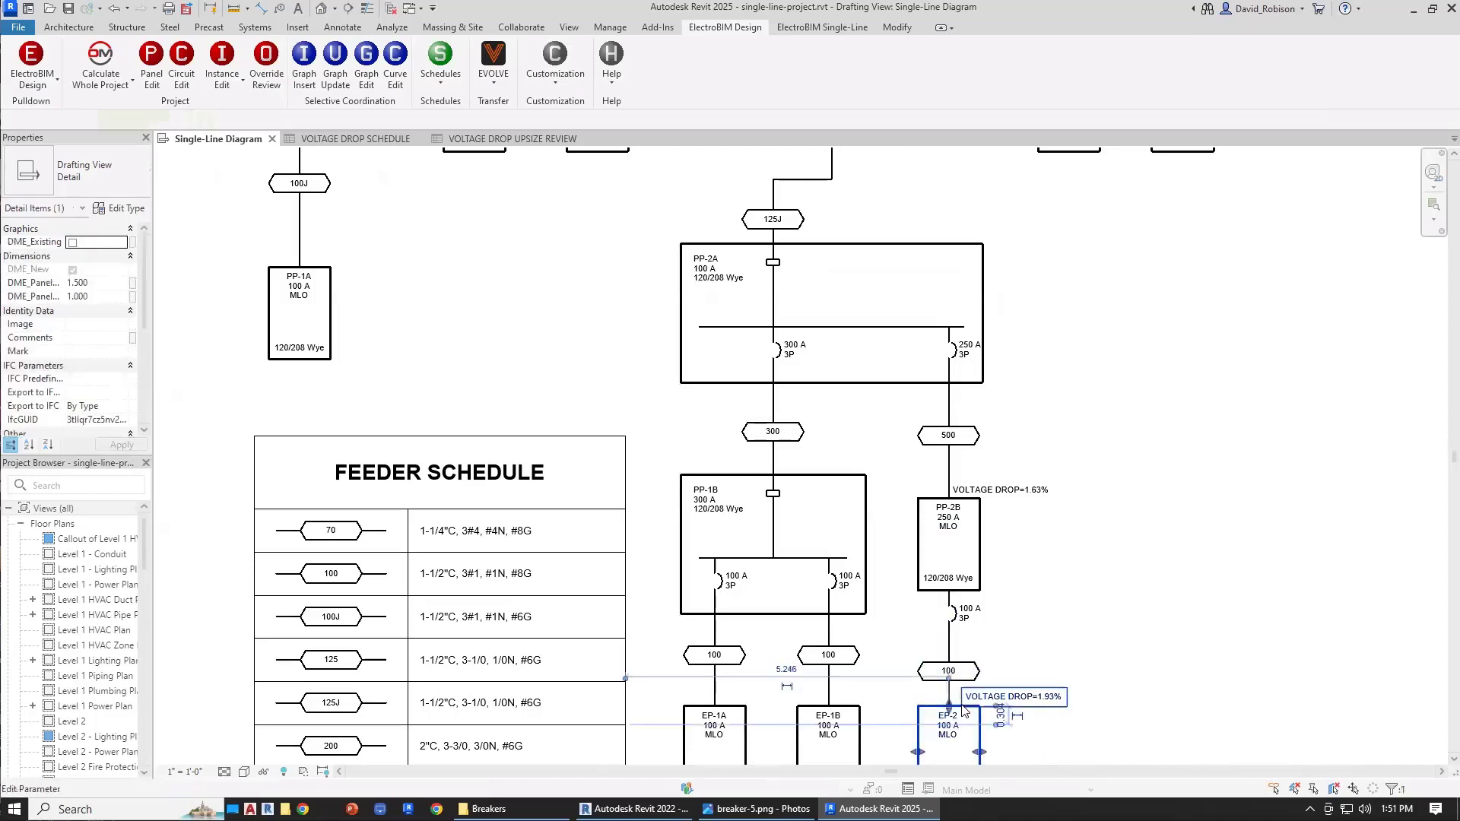
{"action": "key", "text": "Escape"}
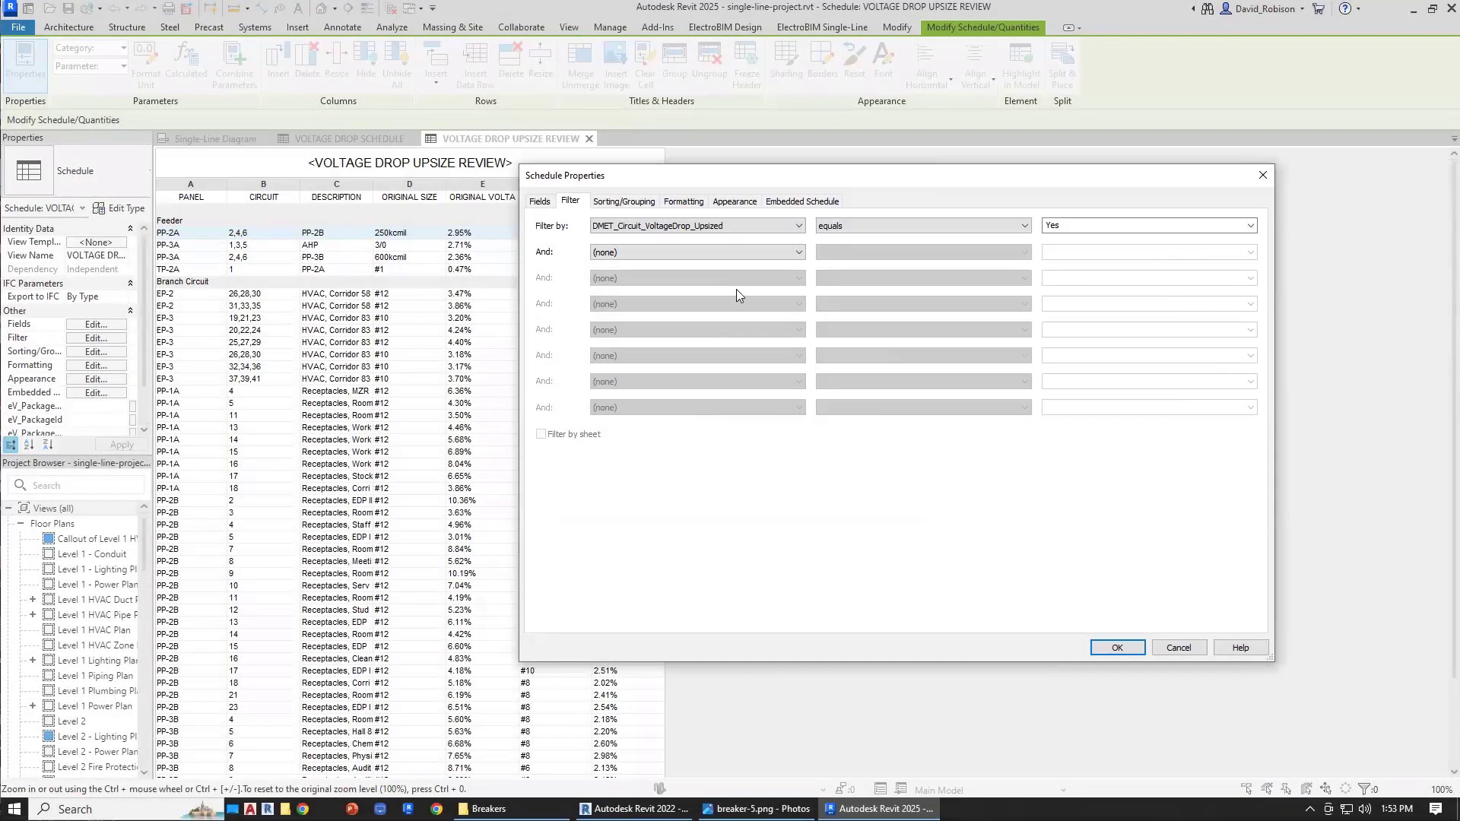
Review the upsize review schedule's filter on DMET_Circuit_VoltageDrop_Upsized and its available filter fields, then close the schedule properties.
{"action": "left_click", "coordinate": [727, 225]}
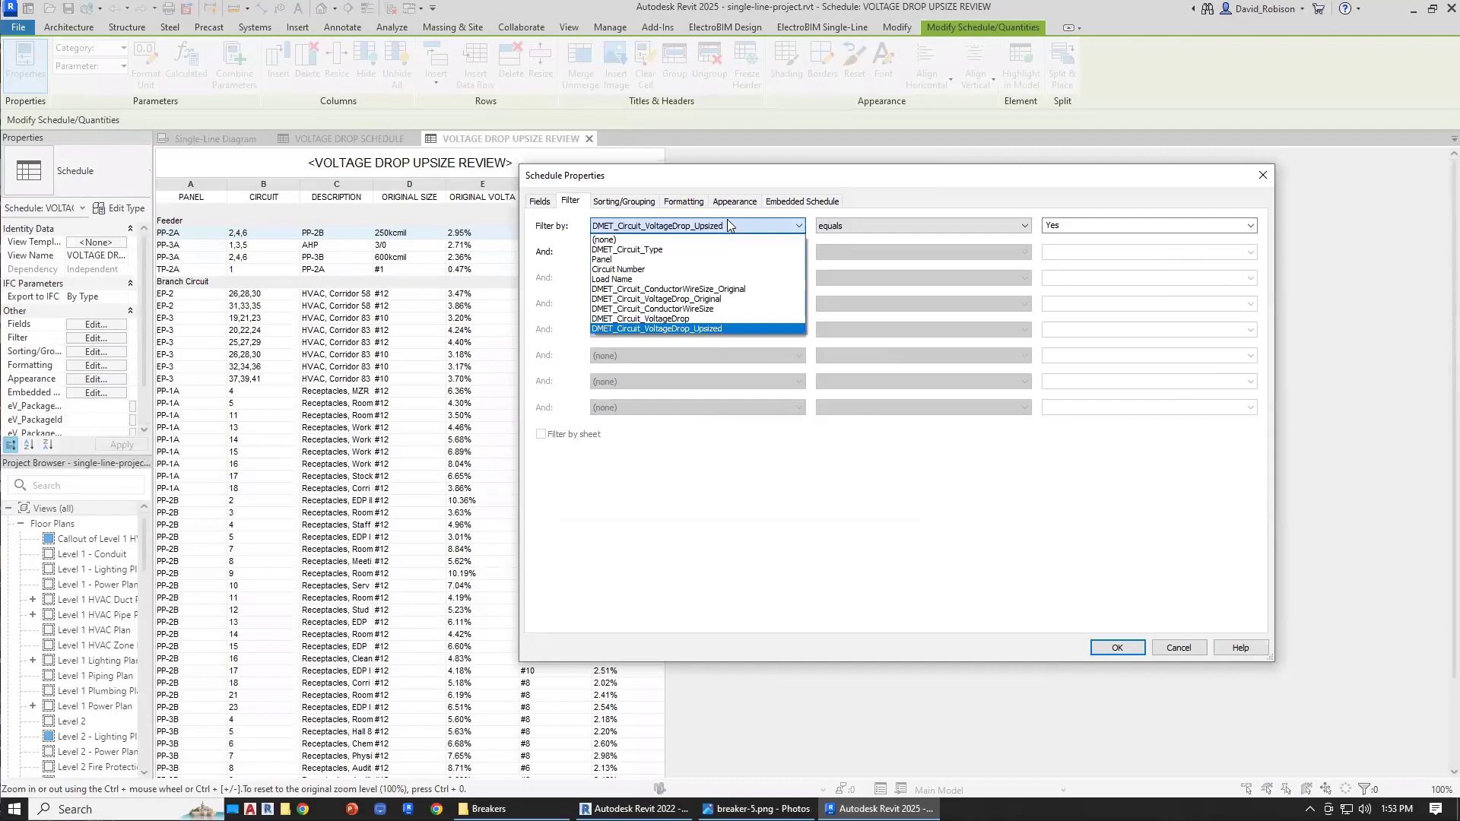
{"action": "left_click", "coordinate": [854, 572]}
{"action": "left_click", "coordinate": [1069, 225]}
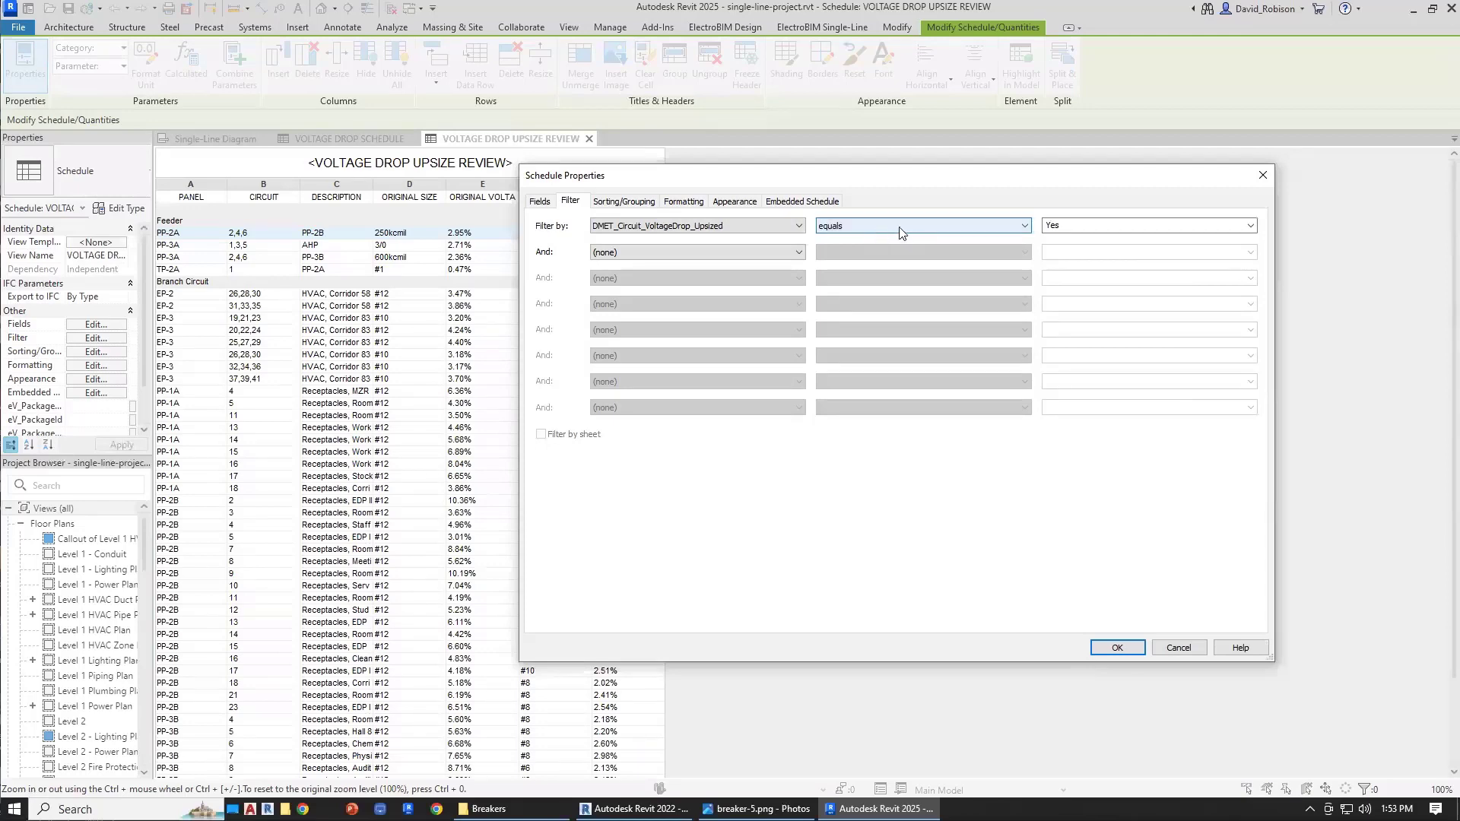
{"action": "key", "text": "Return"}
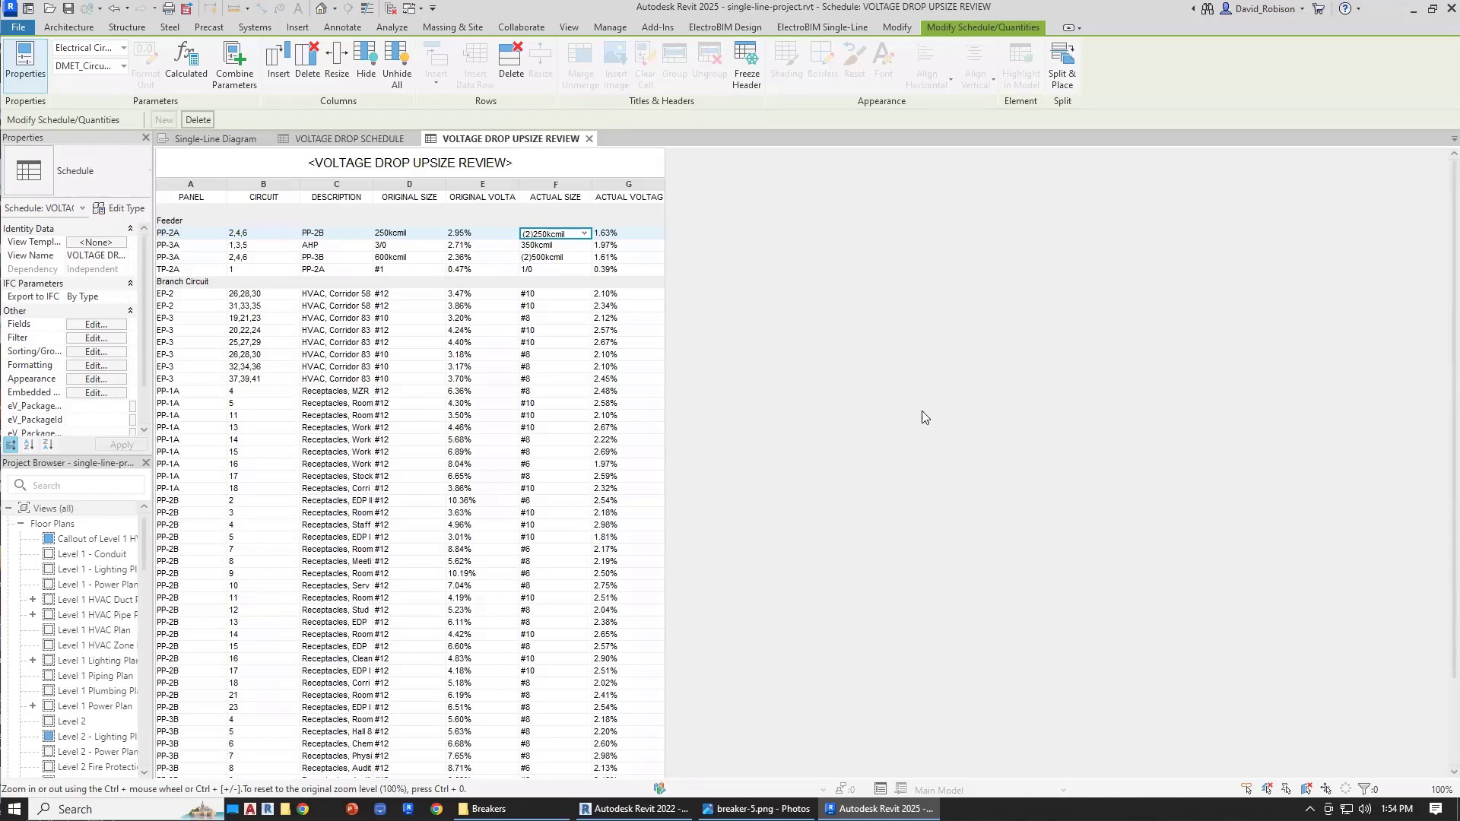
Switch to the Revit 2022 project and export its conduit runs to EVOLVE, overwriting single-line-project-evolve.xlsx in the slp-2.1.2 folder.
{"action": "key", "text": "alt+Tab"}
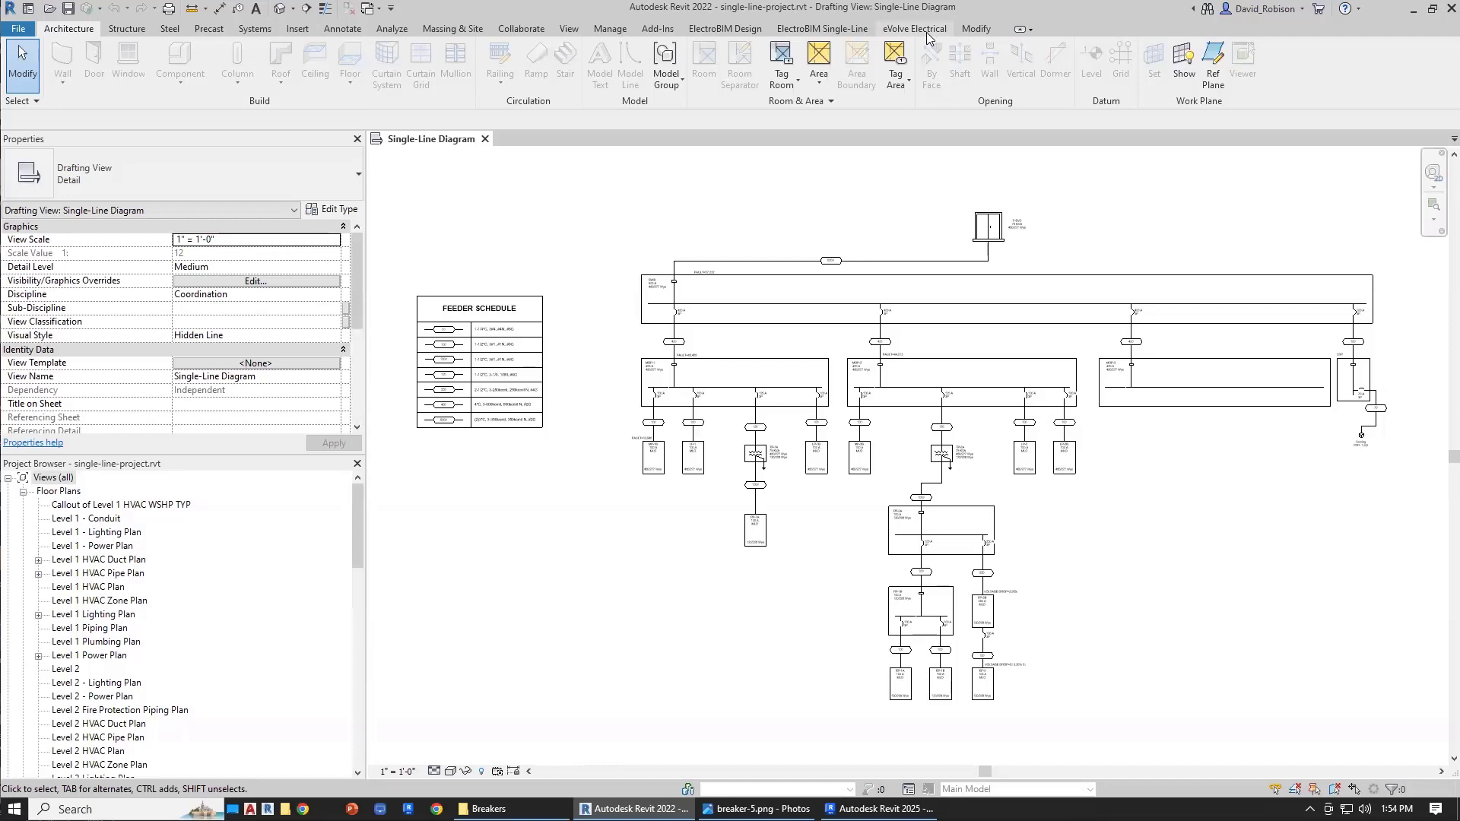
{"action": "left_click", "coordinate": [713, 30]}
{"action": "left_click", "coordinate": [498, 82]}
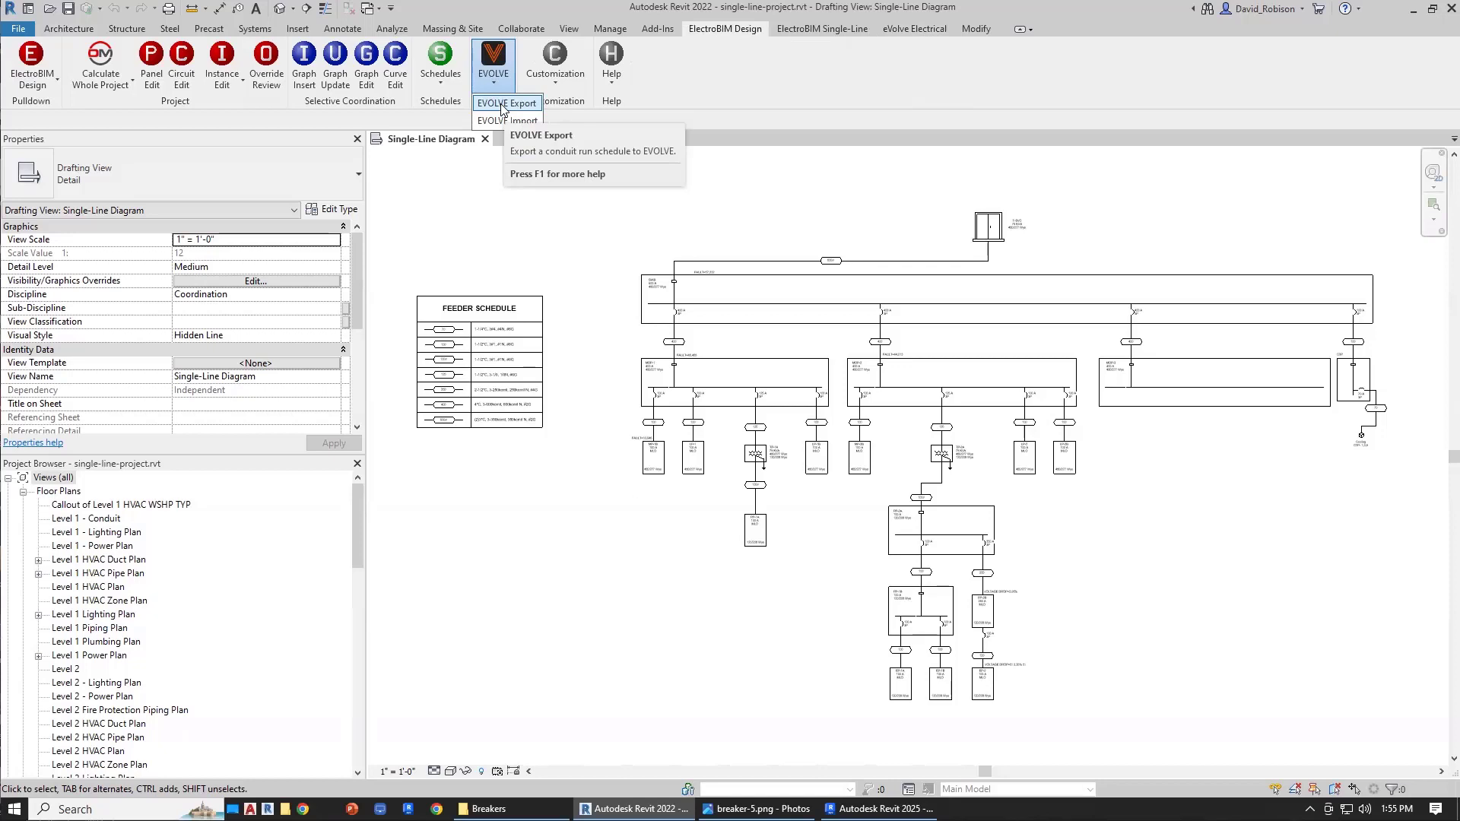
{"action": "left_click", "coordinate": [502, 104]}
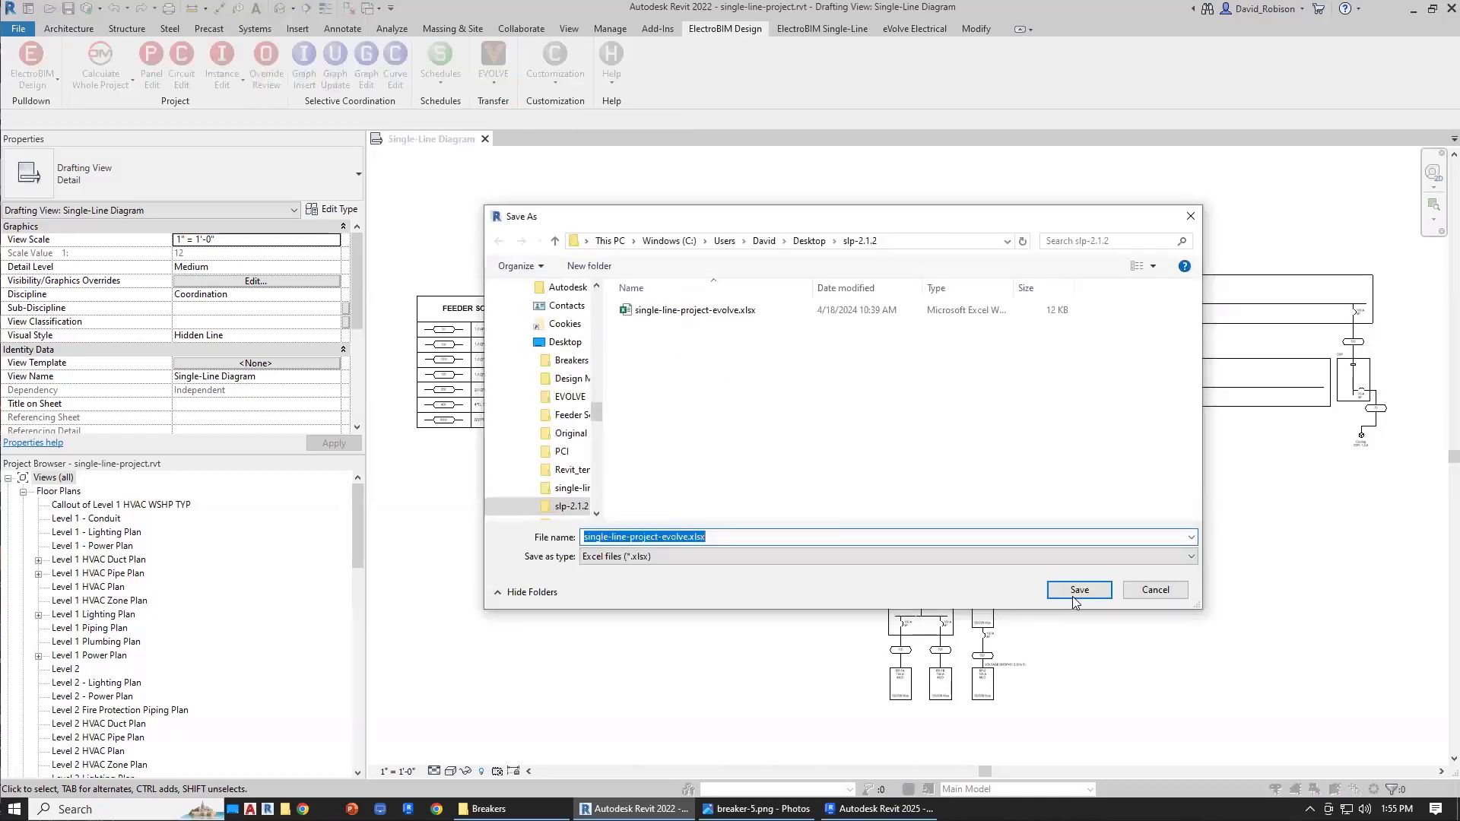
{"action": "left_click", "coordinate": [1078, 591]}
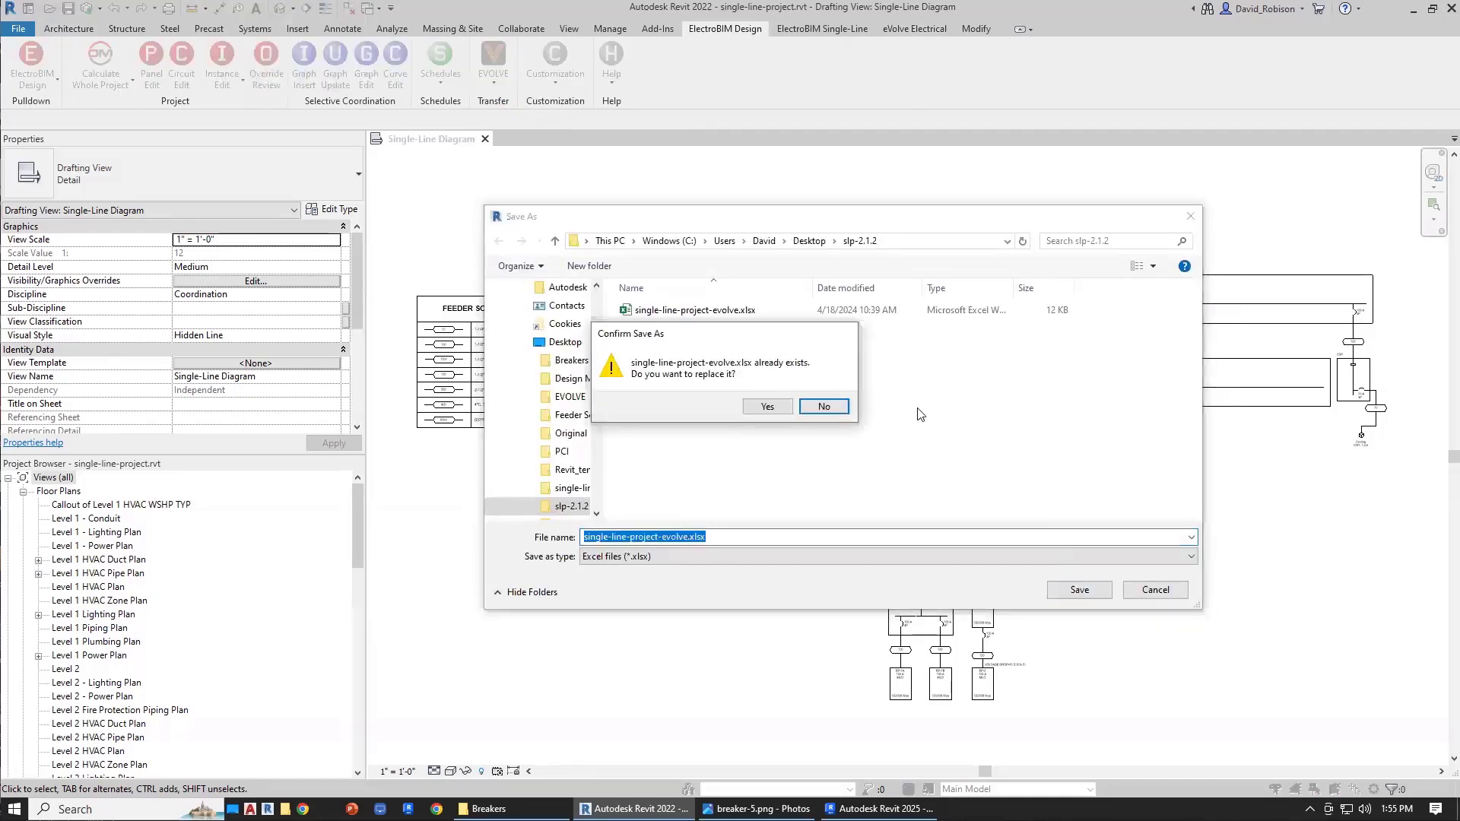
{"action": "left_click", "coordinate": [766, 407]}
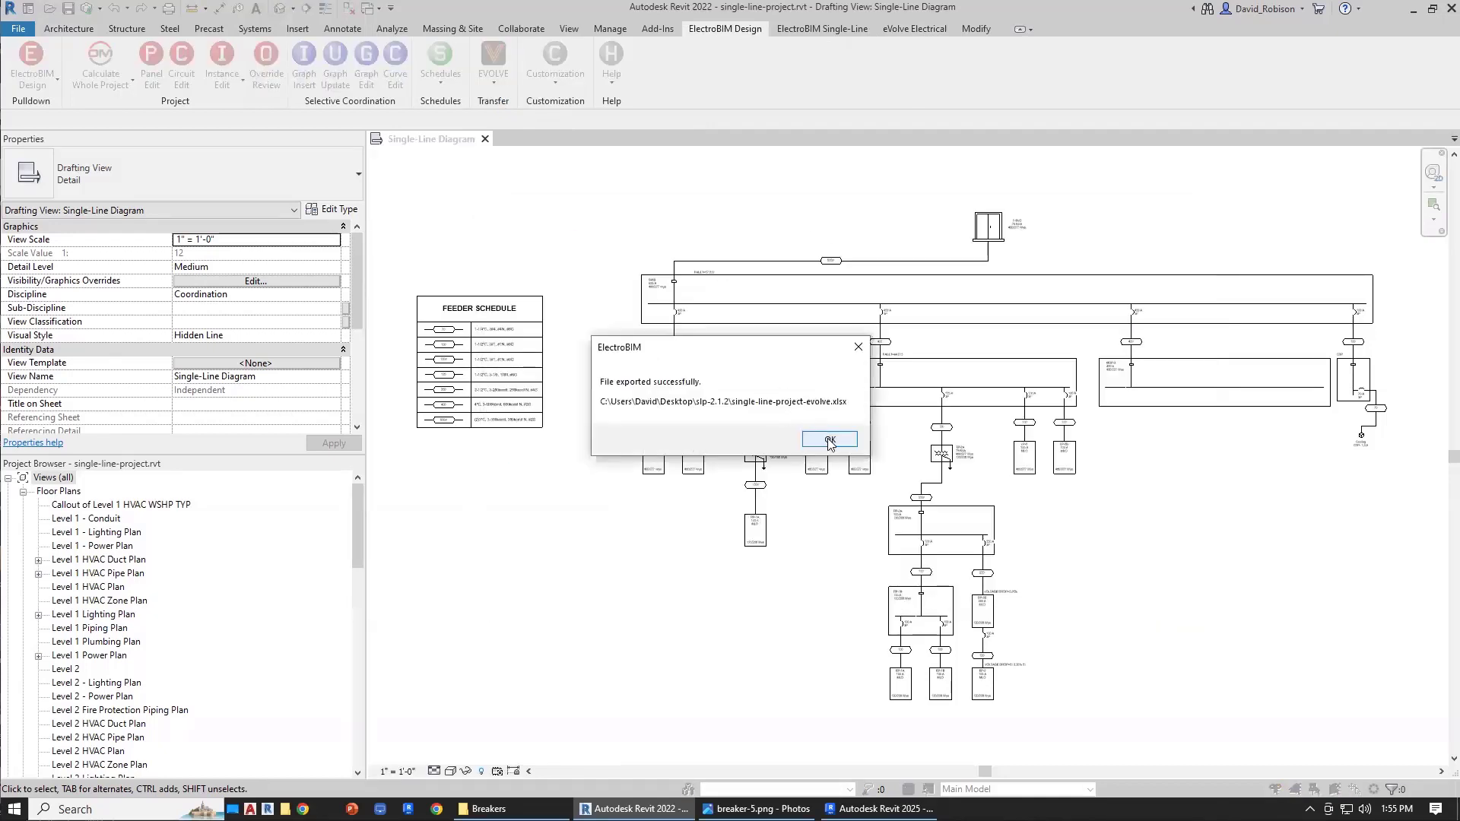
{"action": "left_click", "coordinate": [829, 439]}
Open EVOLVE's Project Conduit Run Schedule and import the conduit runs from the exported Excel file.
{"action": "left_click", "coordinate": [915, 30]}
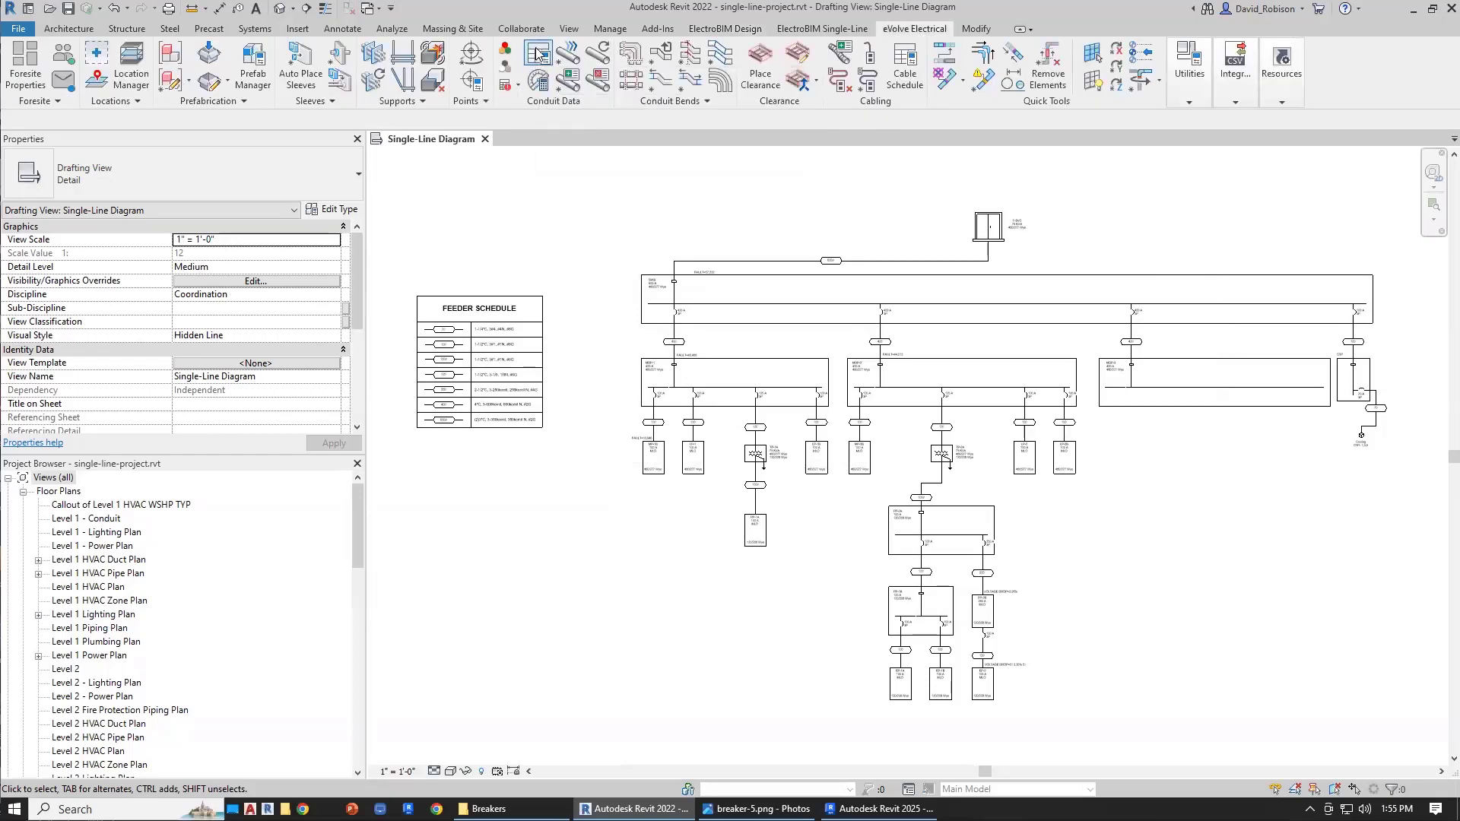
{"action": "left_click", "coordinate": [537, 53]}
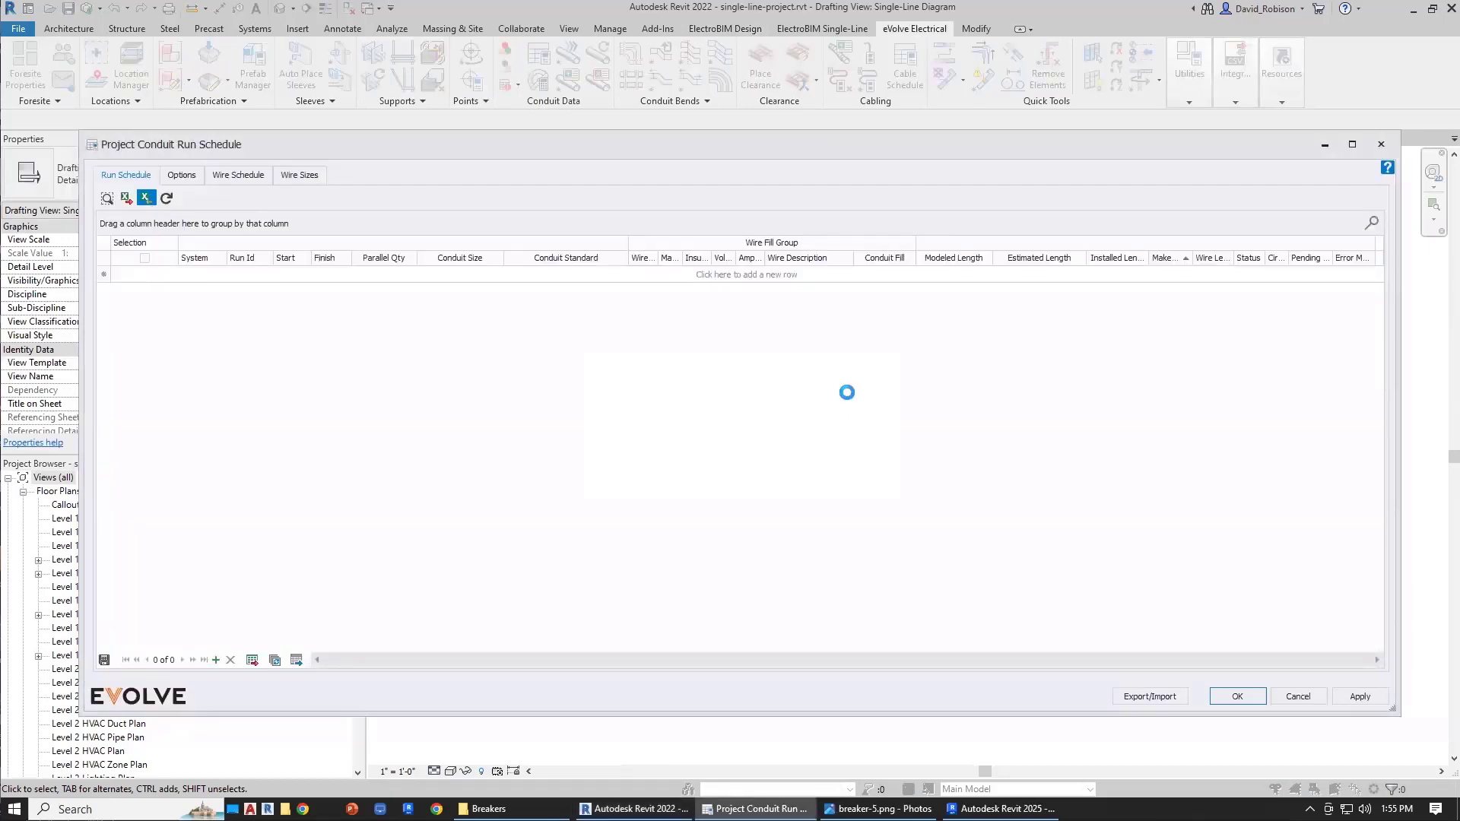
{"action": "left_click", "coordinate": [997, 605]}
{"action": "left_click", "coordinate": [746, 466]}
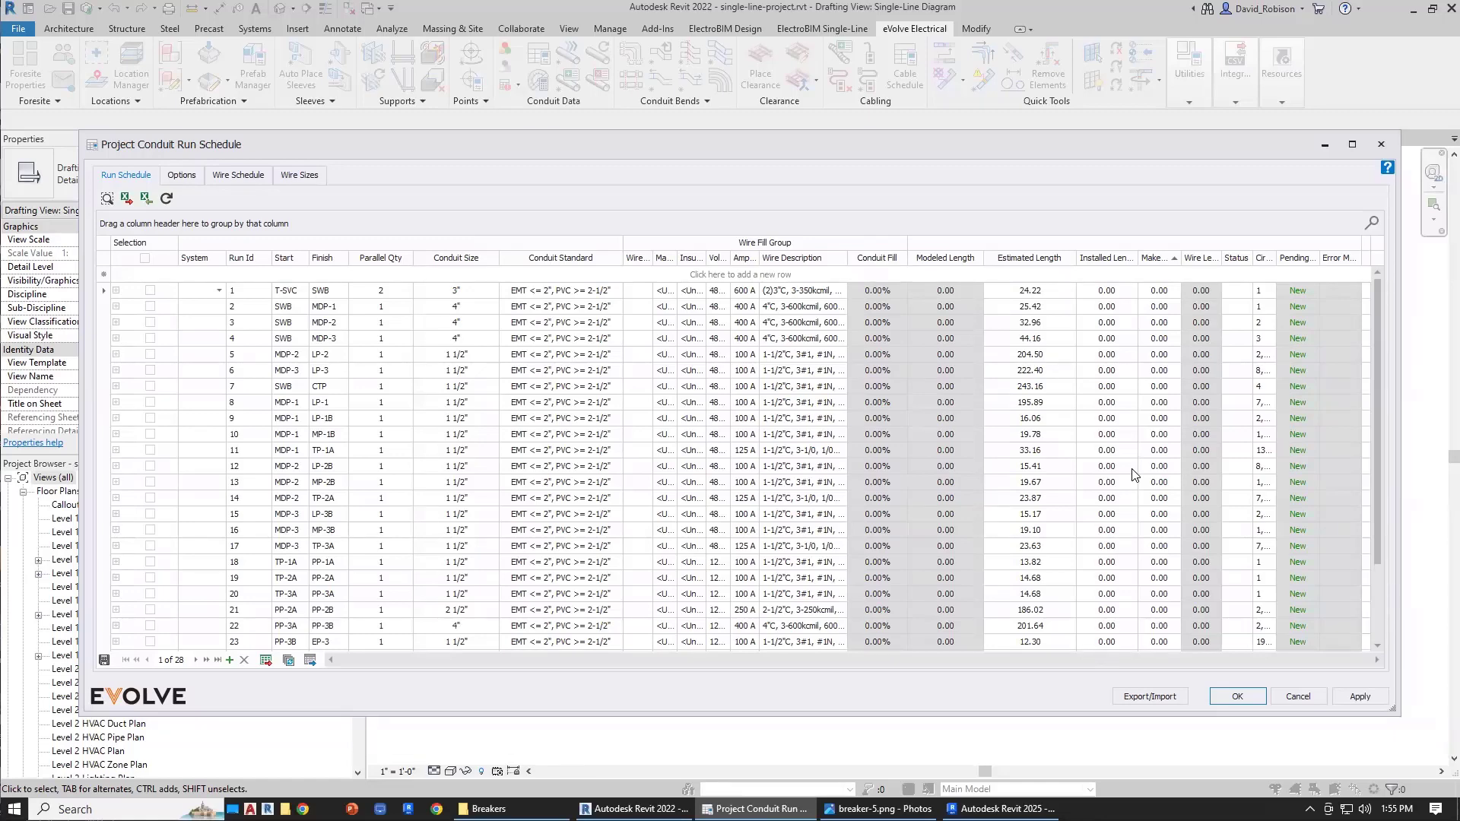
Set the installed length of run 3, from SWB to MDP-2, to 100.
{"action": "left_click", "coordinate": [1118, 327]}
{"action": "type", "text": "1"}
{"action": "key", "text": "Return"}
Export the run schedule over single-line-project-evolve.xlsx and accept the Project Conduit Run Schedule.
{"action": "left_click", "coordinate": [129, 202]}
{"action": "left_click", "coordinate": [621, 289]}
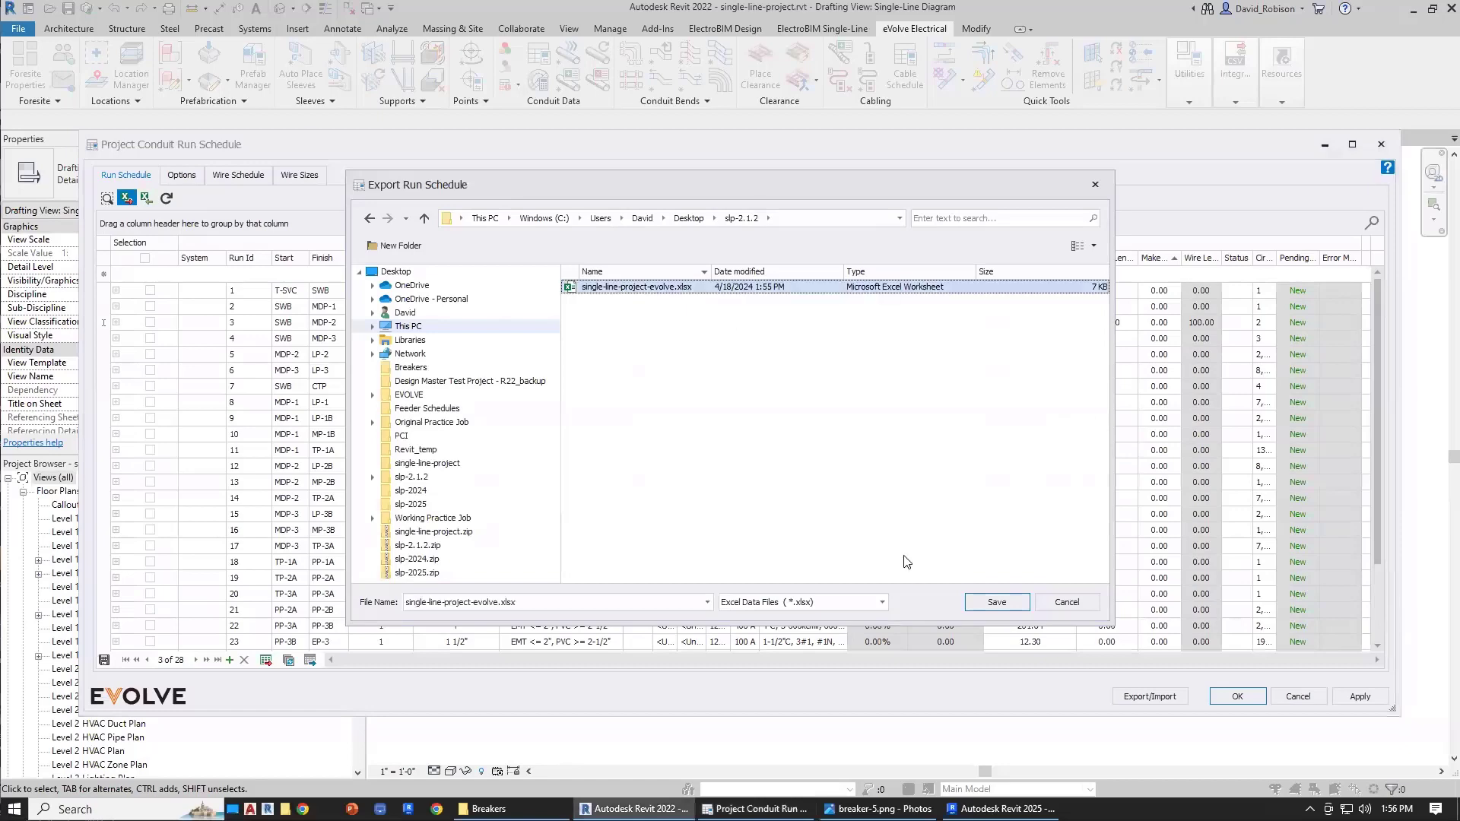
{"action": "left_click", "coordinate": [996, 602]}
{"action": "left_click", "coordinate": [696, 441]}
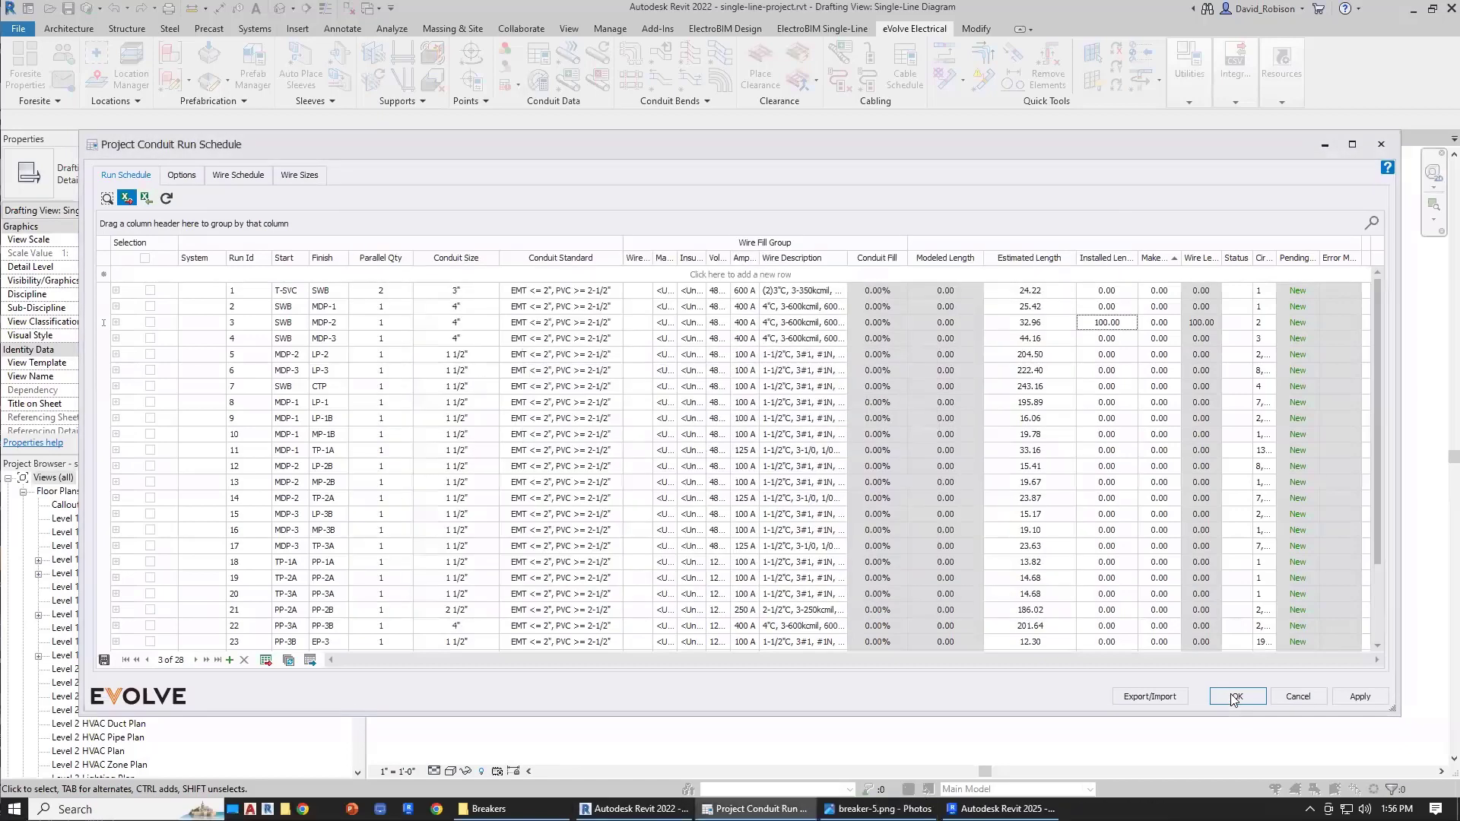
{"action": "left_click", "coordinate": [1237, 696]}
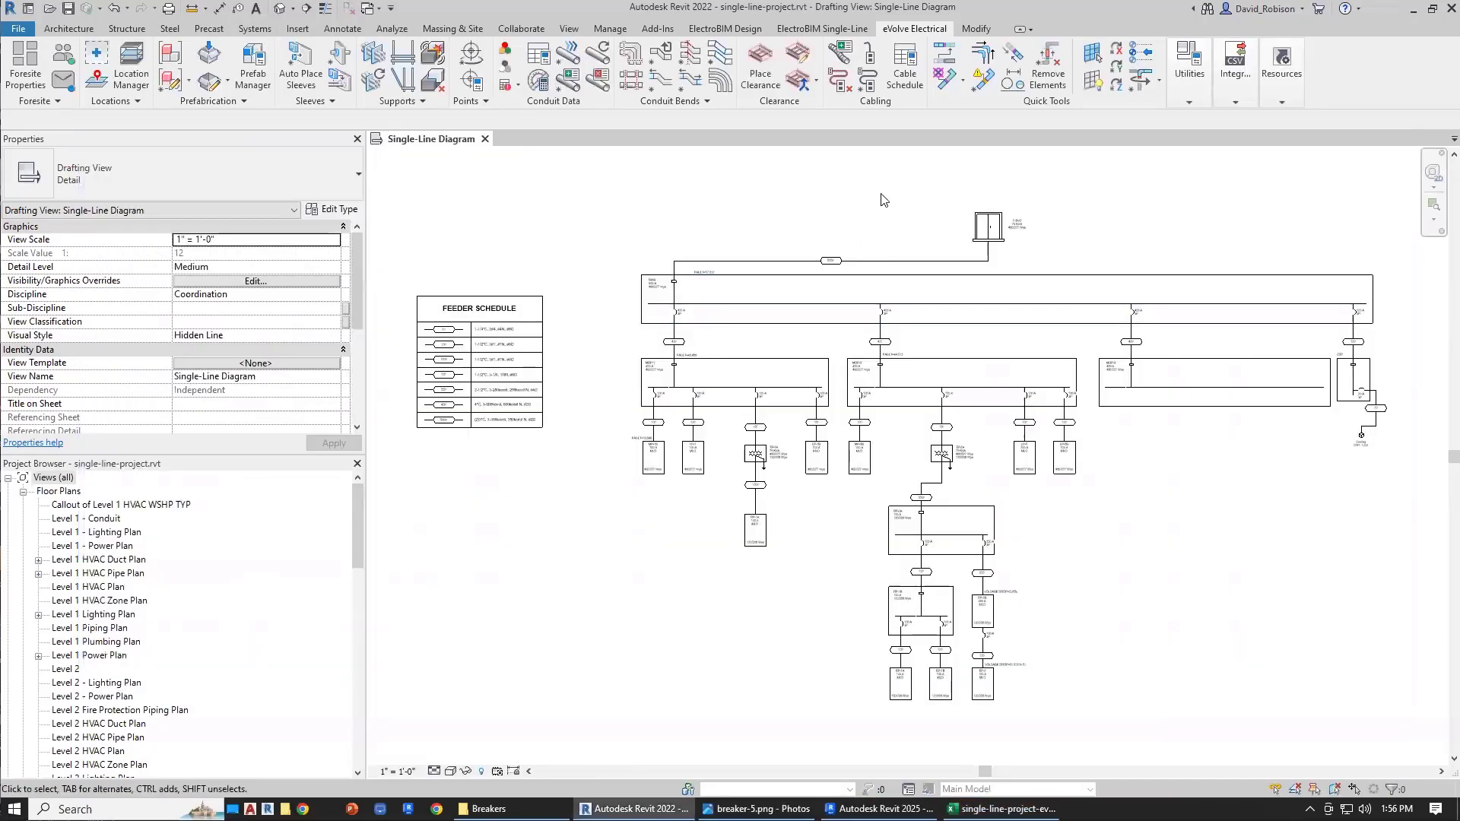
Import the EVOLVE conduit lengths into ElectroBIM from the exported Excel file, closing the workbook open in Excel.
{"action": "left_click", "coordinate": [724, 28]}
{"action": "left_click", "coordinate": [490, 76]}
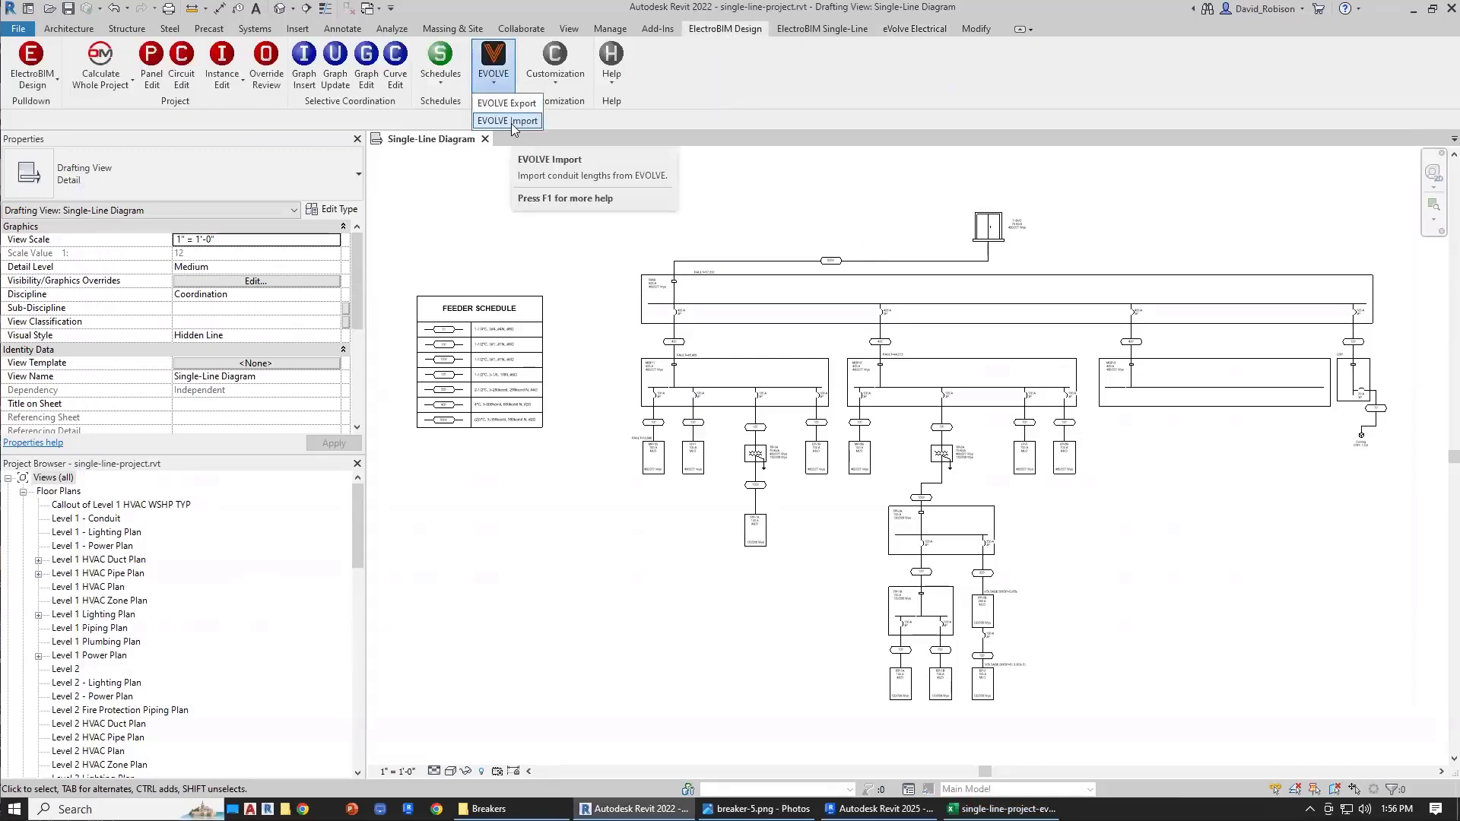
{"action": "left_click", "coordinate": [513, 122]}
{"action": "left_click", "coordinate": [1001, 809]}
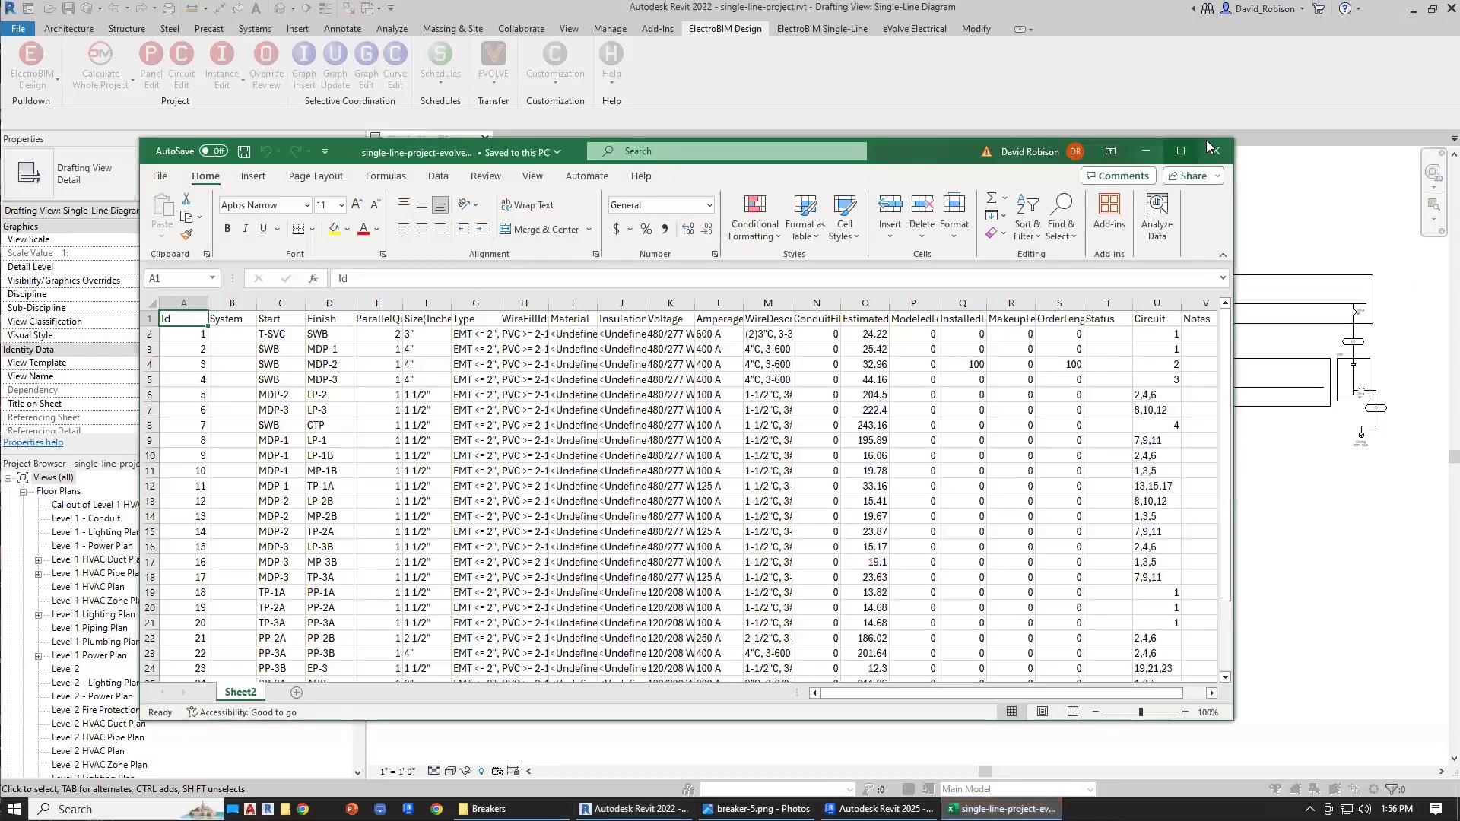
{"action": "left_click", "coordinate": [1211, 145]}
{"action": "left_click", "coordinate": [751, 328]}
{"action": "left_click", "coordinate": [1095, 592]}
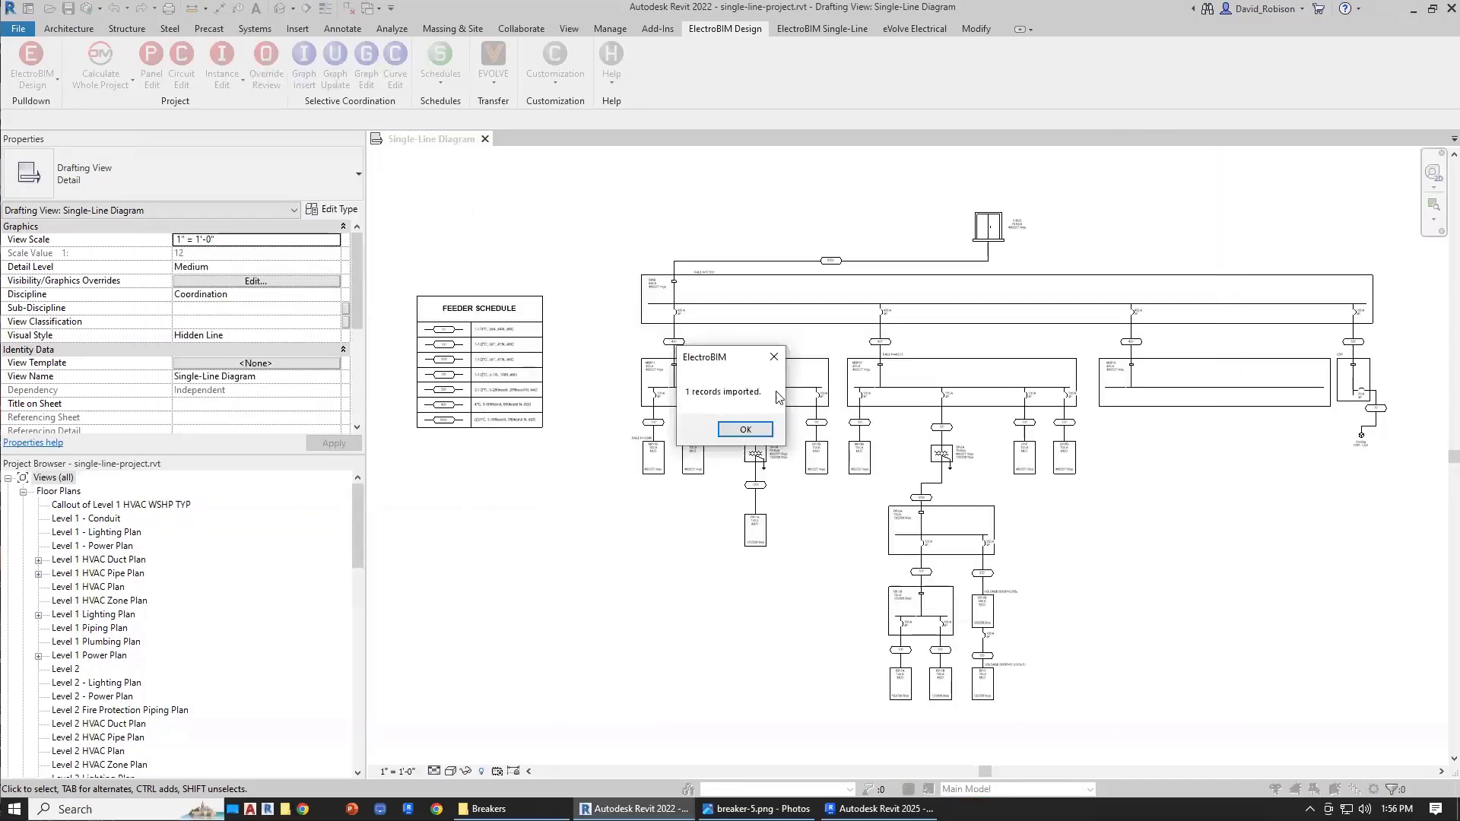
{"action": "left_click", "coordinate": [746, 430]}
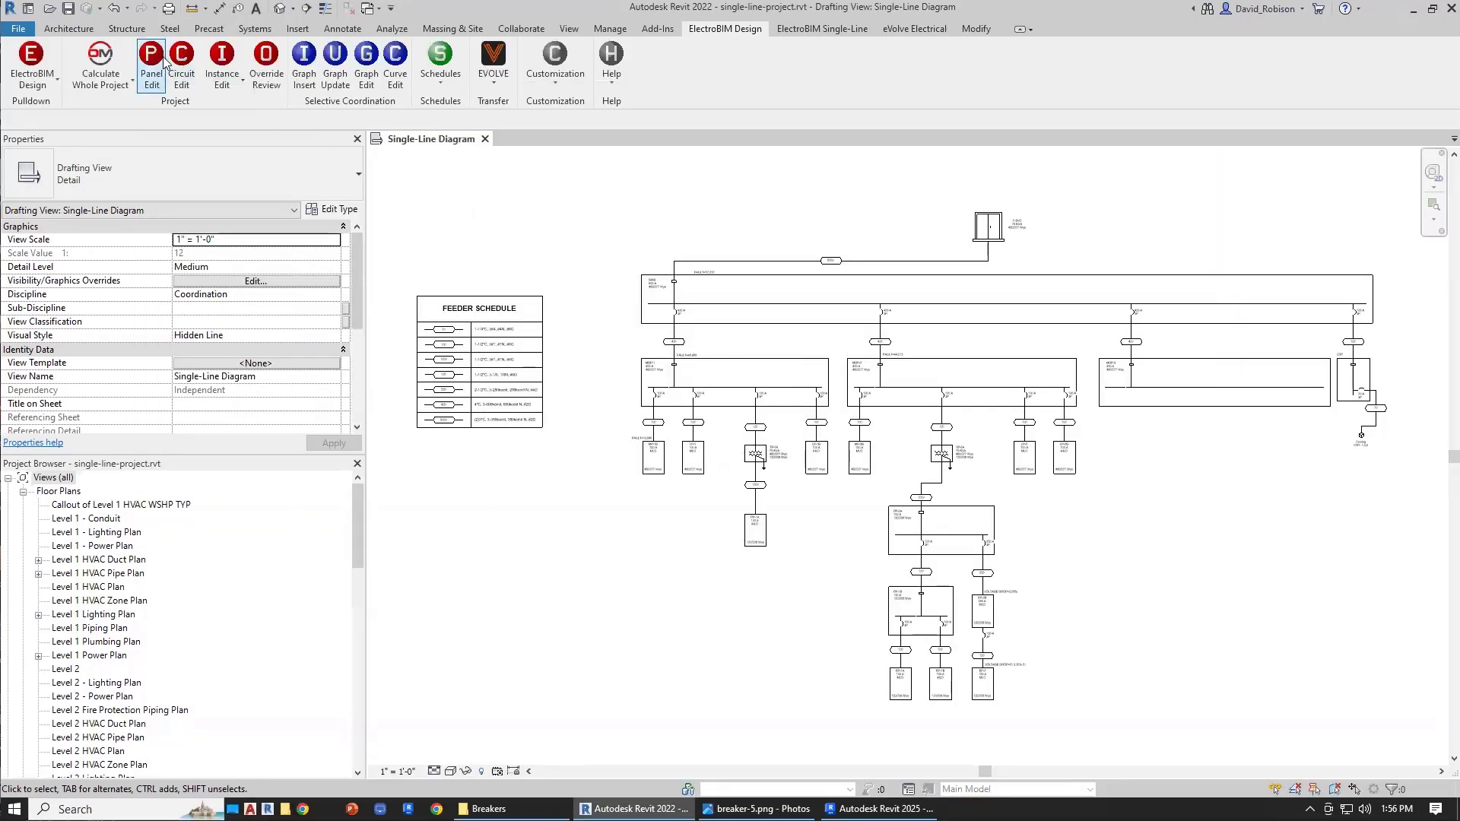
Open Panel Edit for MDP-2 and check its feeder length and conduit run ID.
{"action": "left_click", "coordinate": [151, 67]}
{"action": "left_click", "coordinate": [744, 329]}
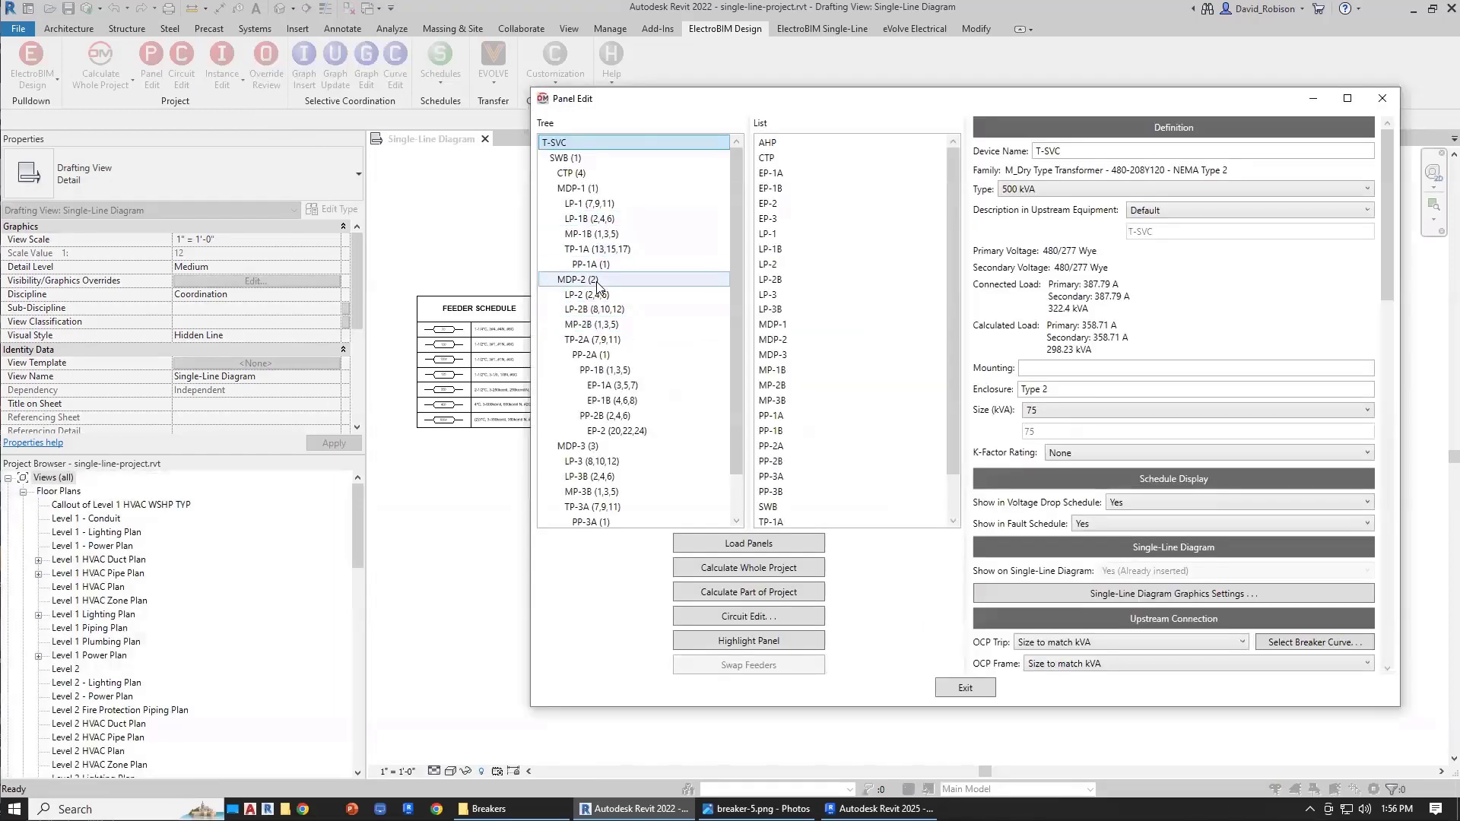
{"action": "left_click", "coordinate": [579, 279]}
{"action": "scroll", "coordinate": [1048, 460], "scroll_direction": "down", "scroll_amount": 12}
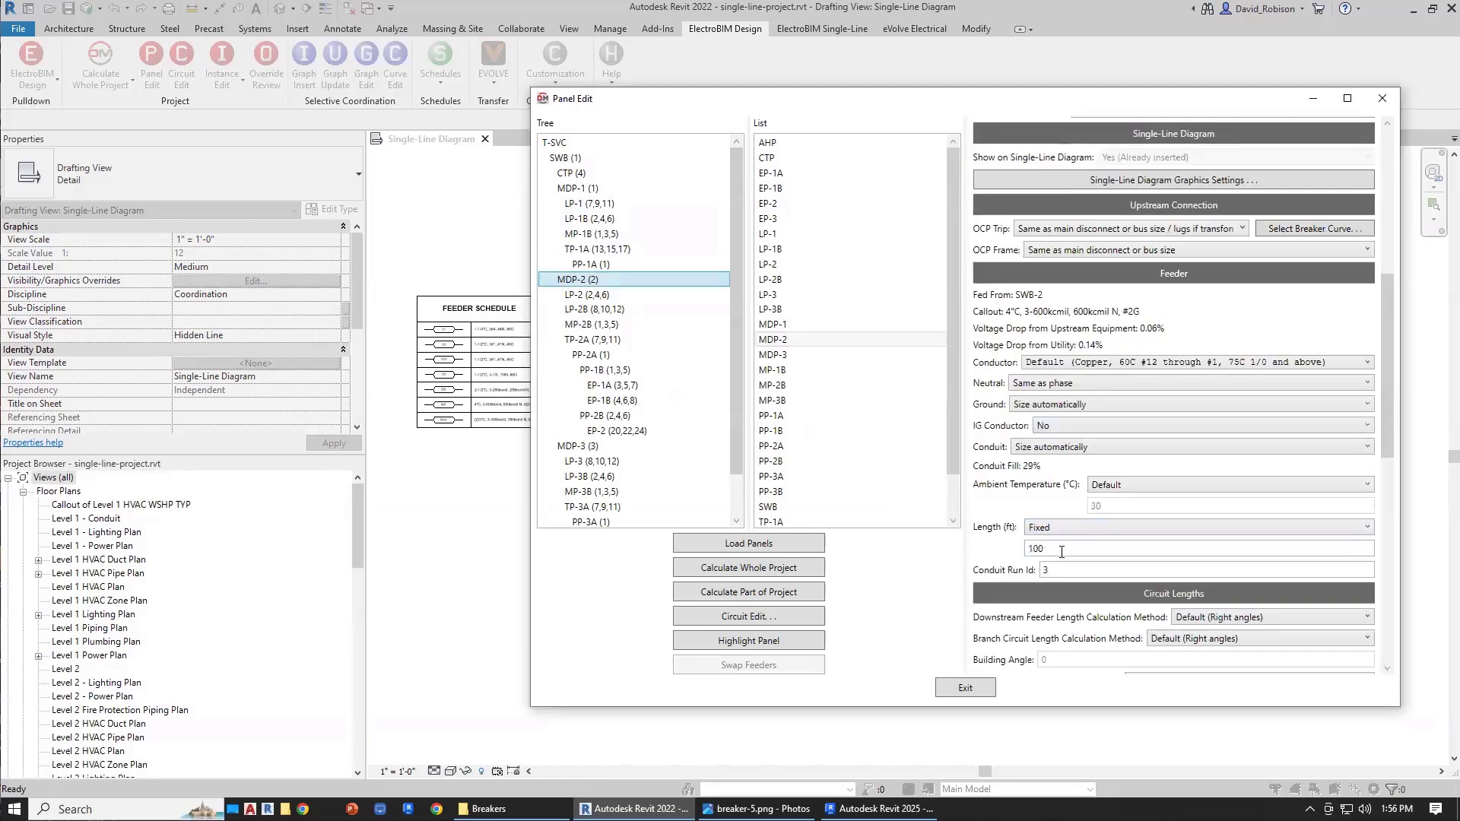
{"action": "left_click", "coordinate": [1062, 550]}
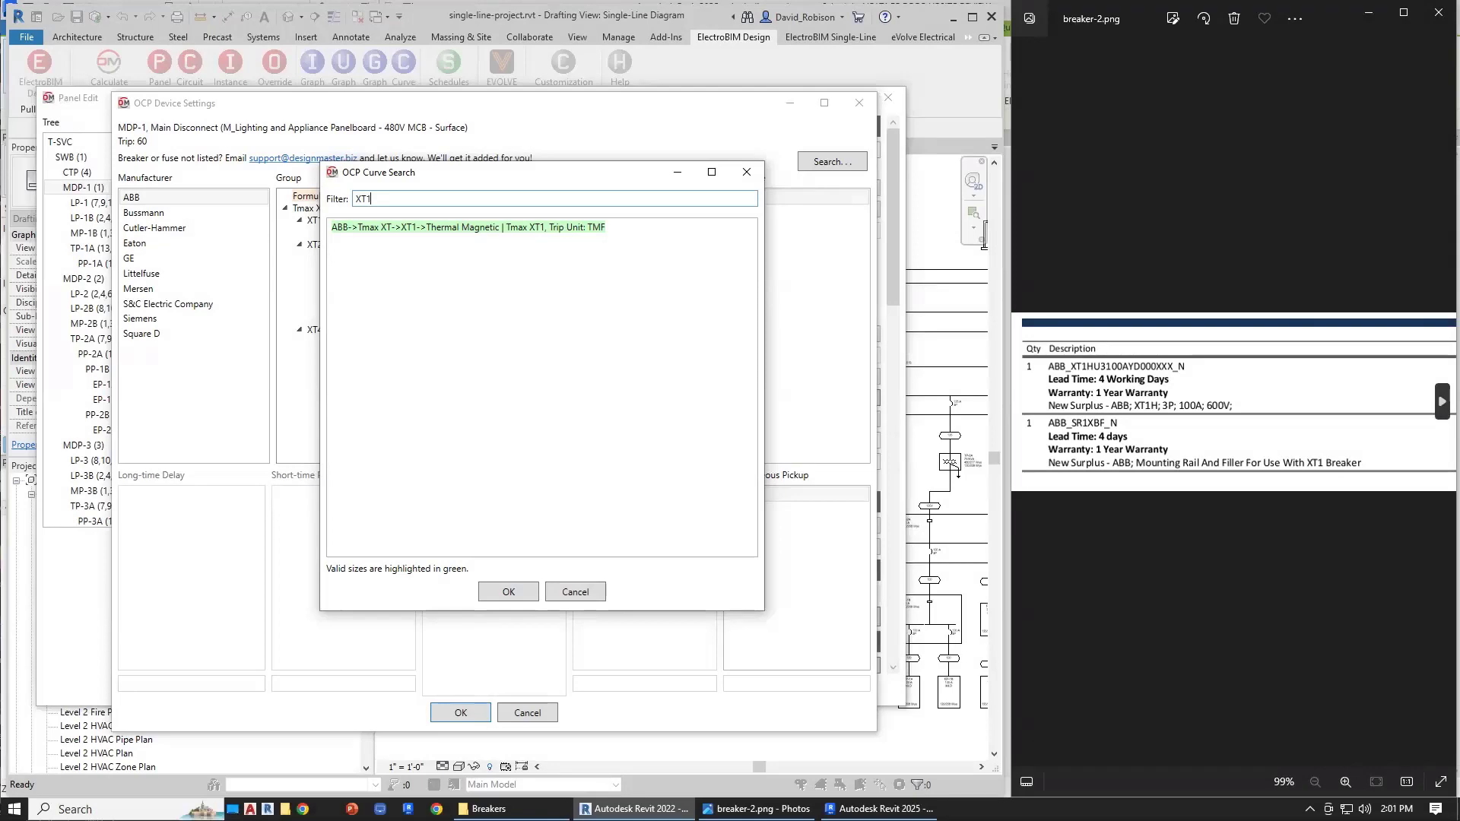
Cancel the XT1 curve search and MDP-1's OCP device settings, and close Panel Edit.
{"action": "left_click", "coordinate": [575, 591]}
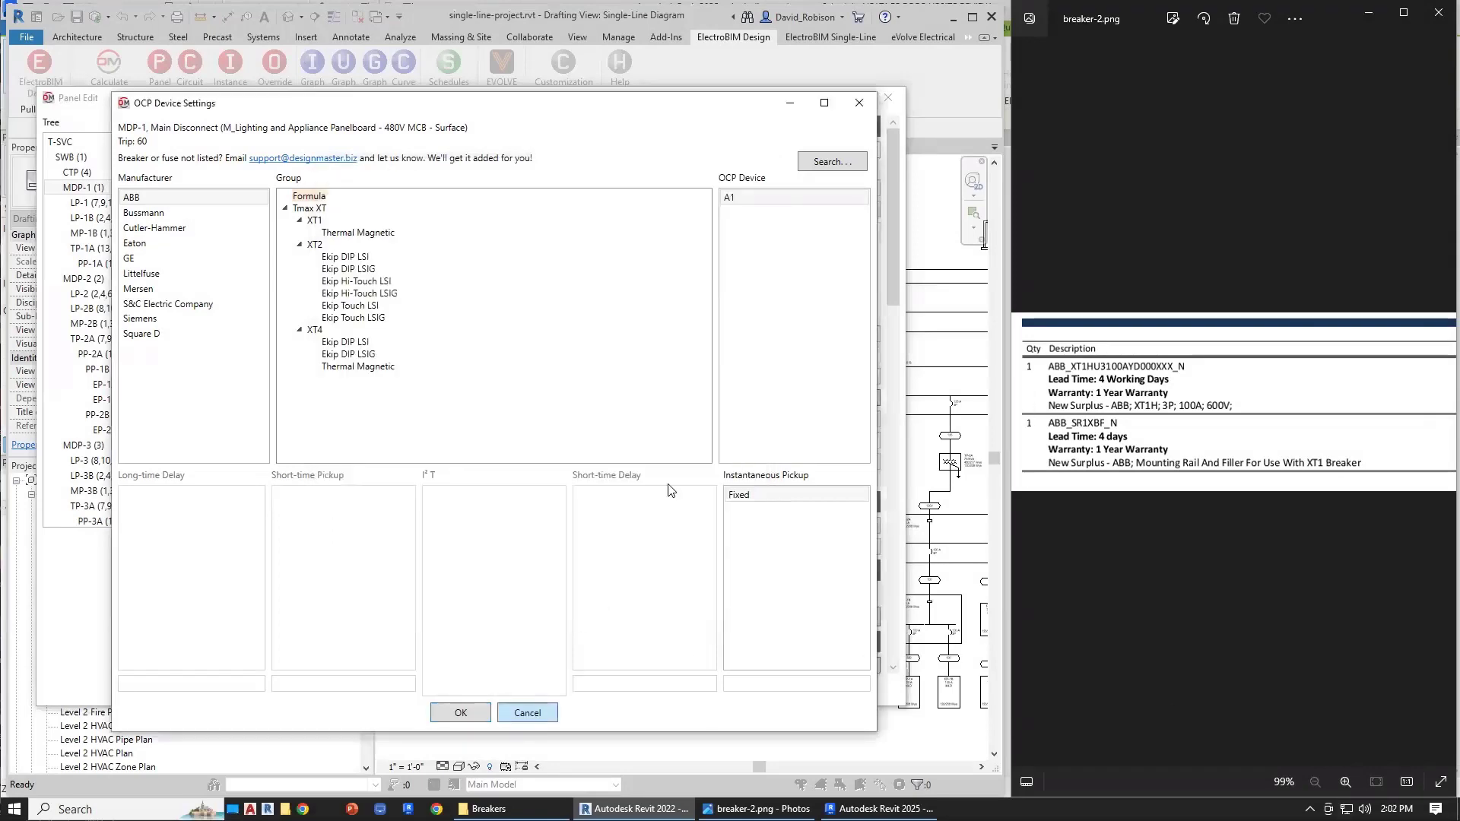
{"action": "left_click", "coordinate": [527, 712]}
{"action": "left_click", "coordinate": [480, 689]}
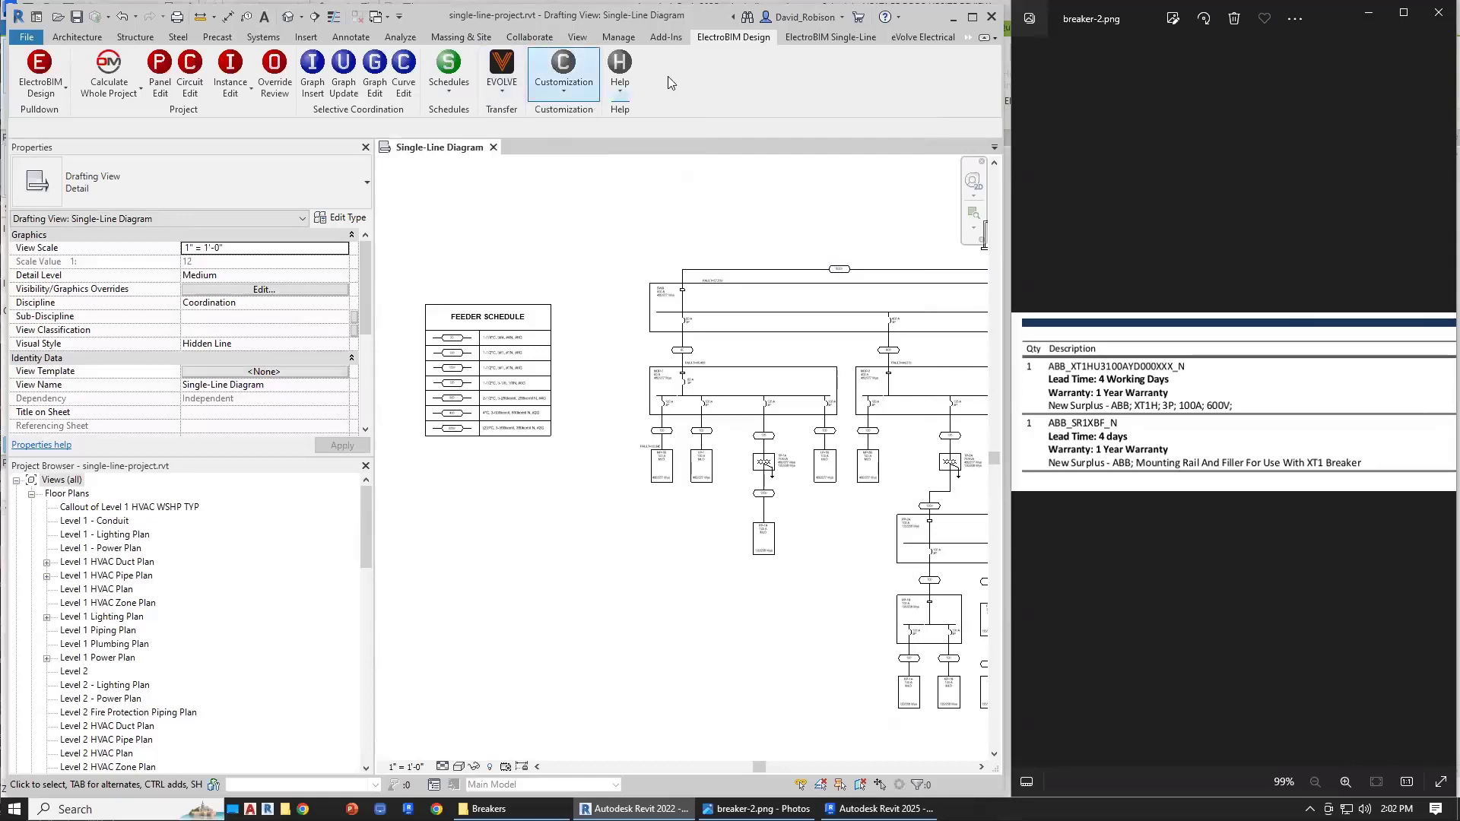
Switch to File Explorer and open single-line-project-evolve.xlsx from the slp-2.1.2 folder in Excel.
{"action": "left_click", "coordinate": [506, 85]}
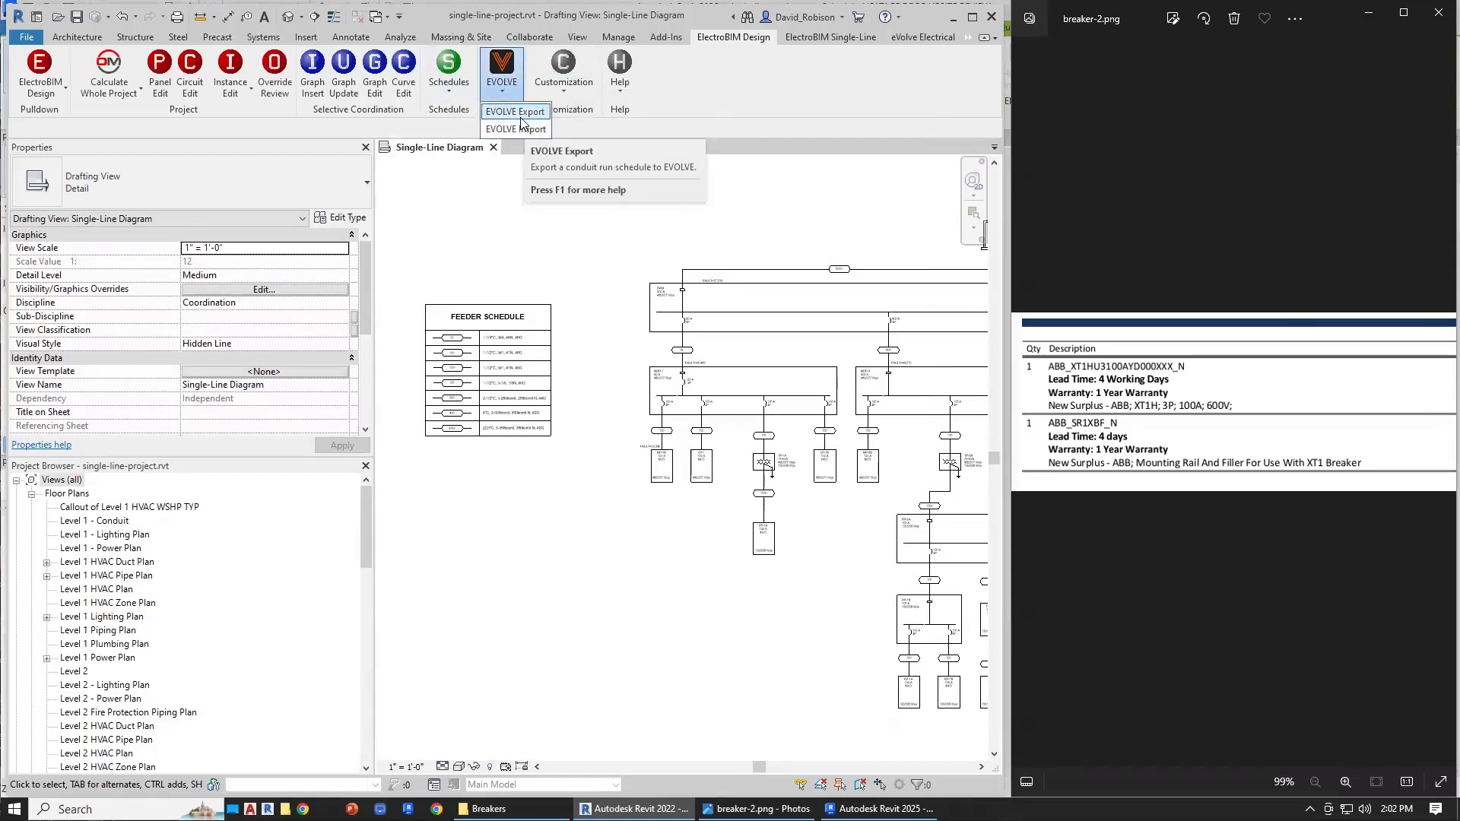
{"action": "mouse_move", "coordinate": [502, 809]}
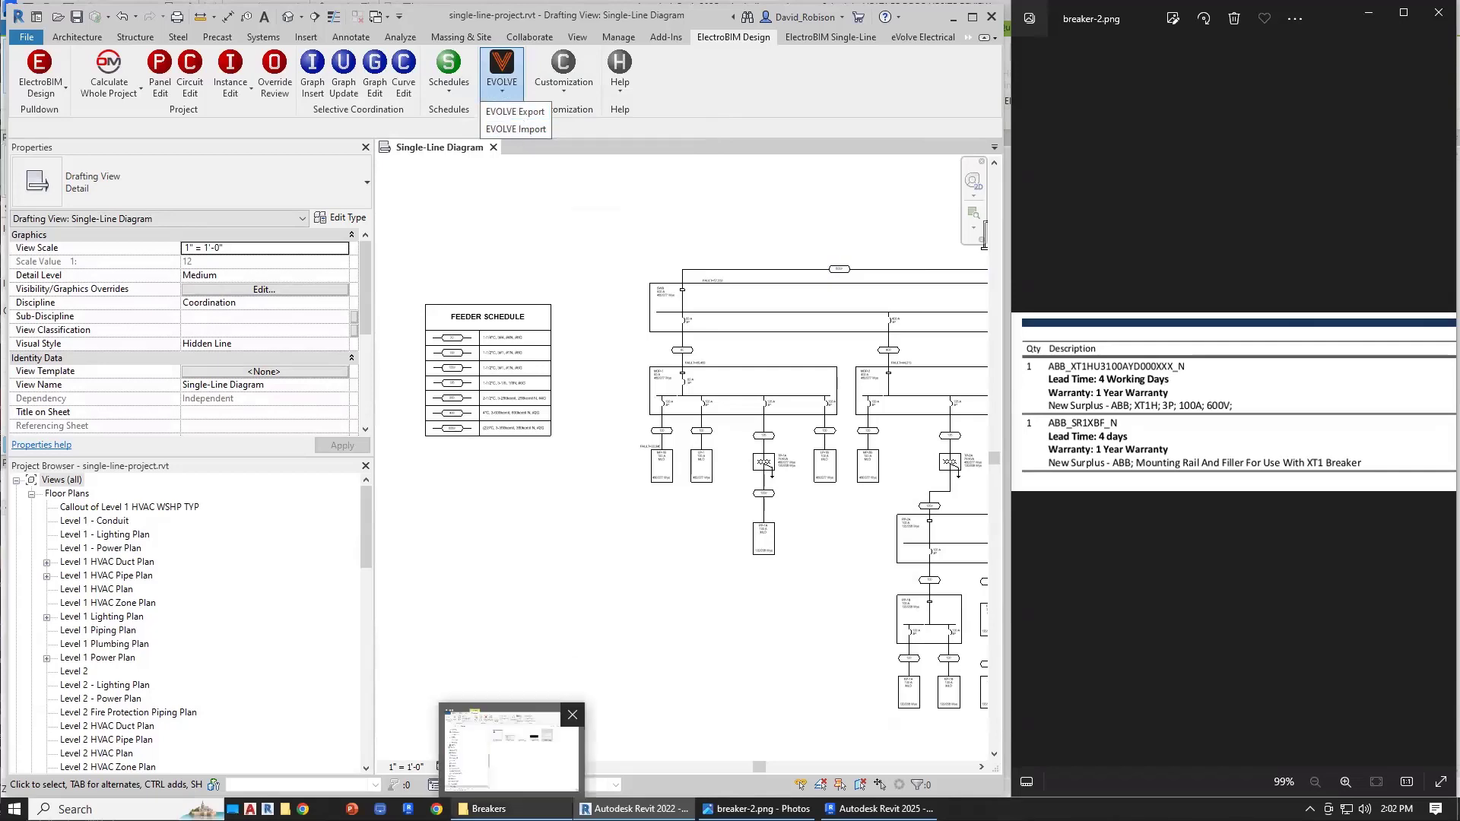
{"action": "left_click", "coordinate": [509, 749]}
{"action": "scroll", "coordinate": [752, 585], "scroll_direction": "down", "scroll_amount": 10}
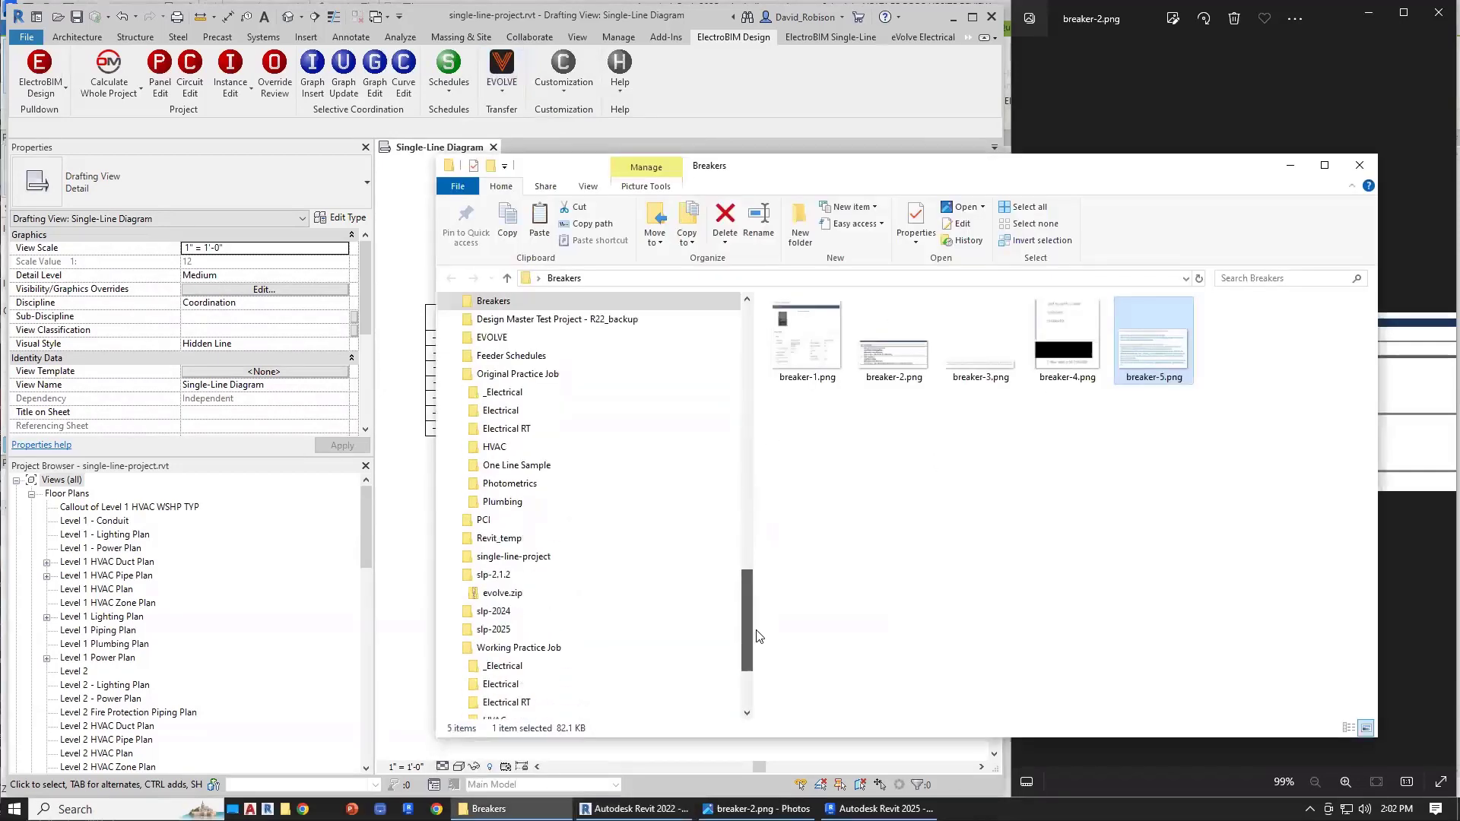
{"action": "left_click", "coordinate": [498, 575]}
{"action": "double_click", "coordinate": [882, 340]}
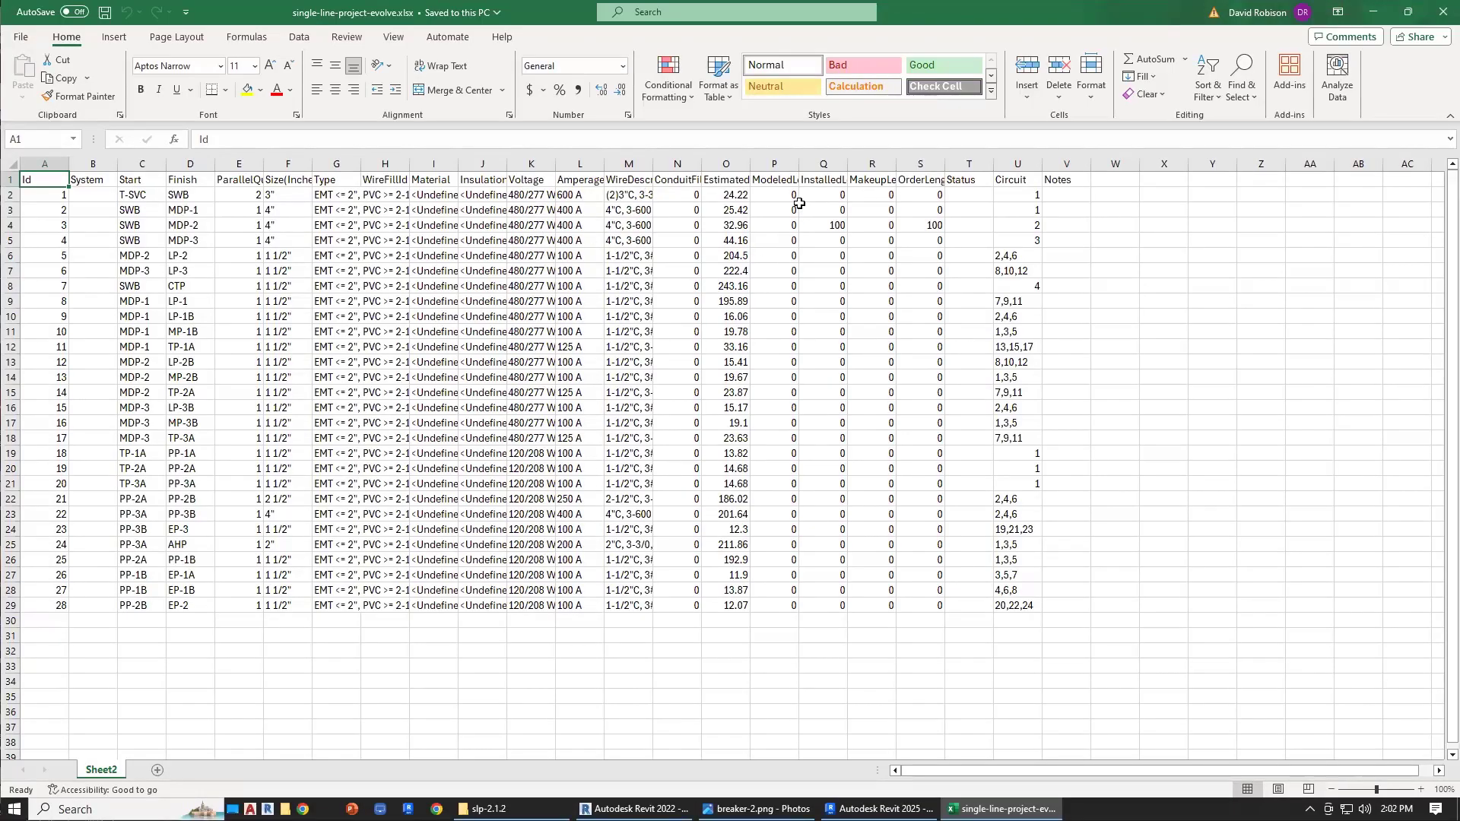
Widen the Insulation, ParallelQuantity and ModeledLength columns to make their headers readable.
{"action": "double_click", "coordinate": [506, 165]}
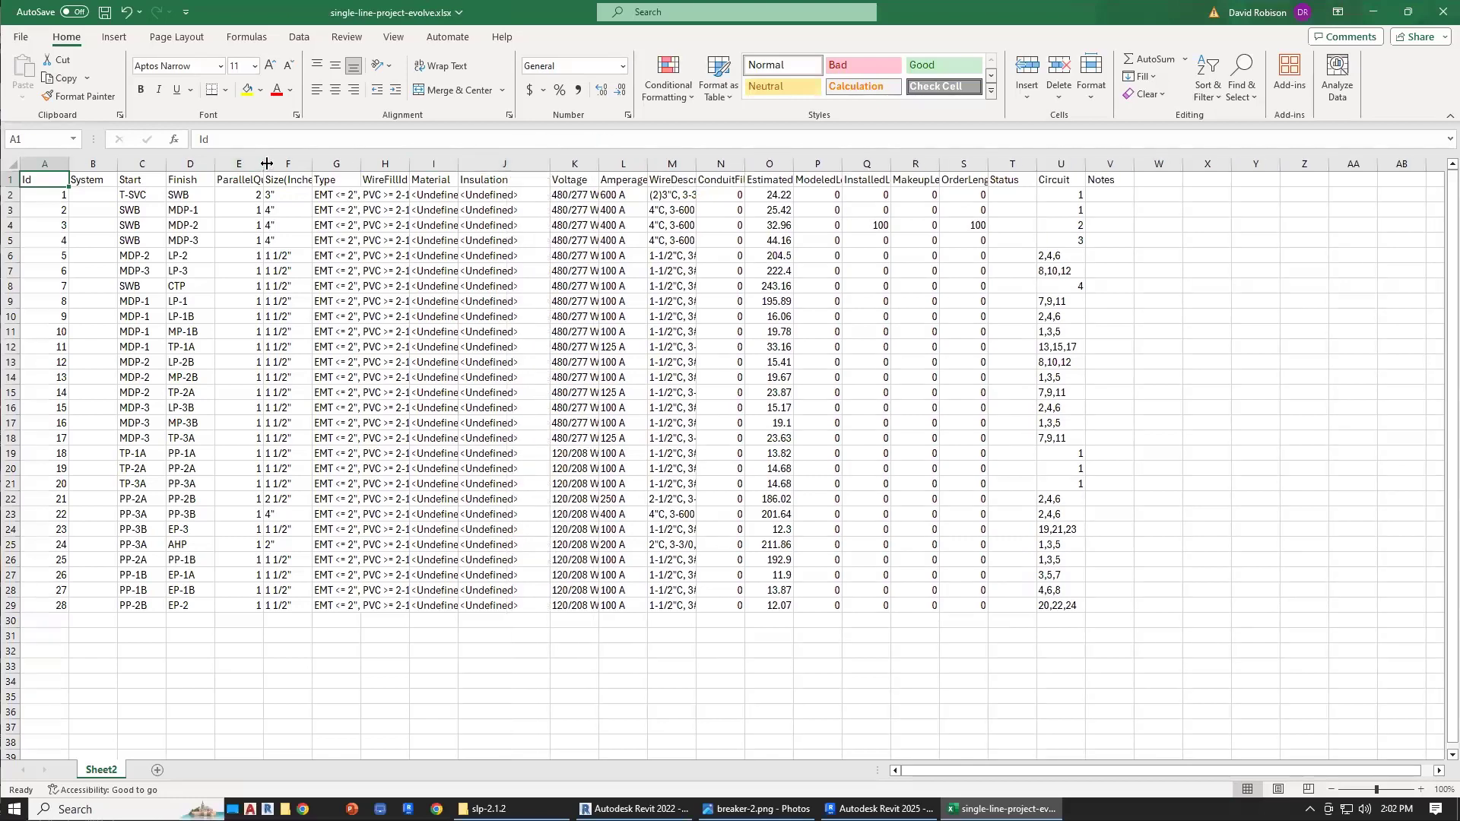
{"action": "double_click", "coordinate": [263, 165]}
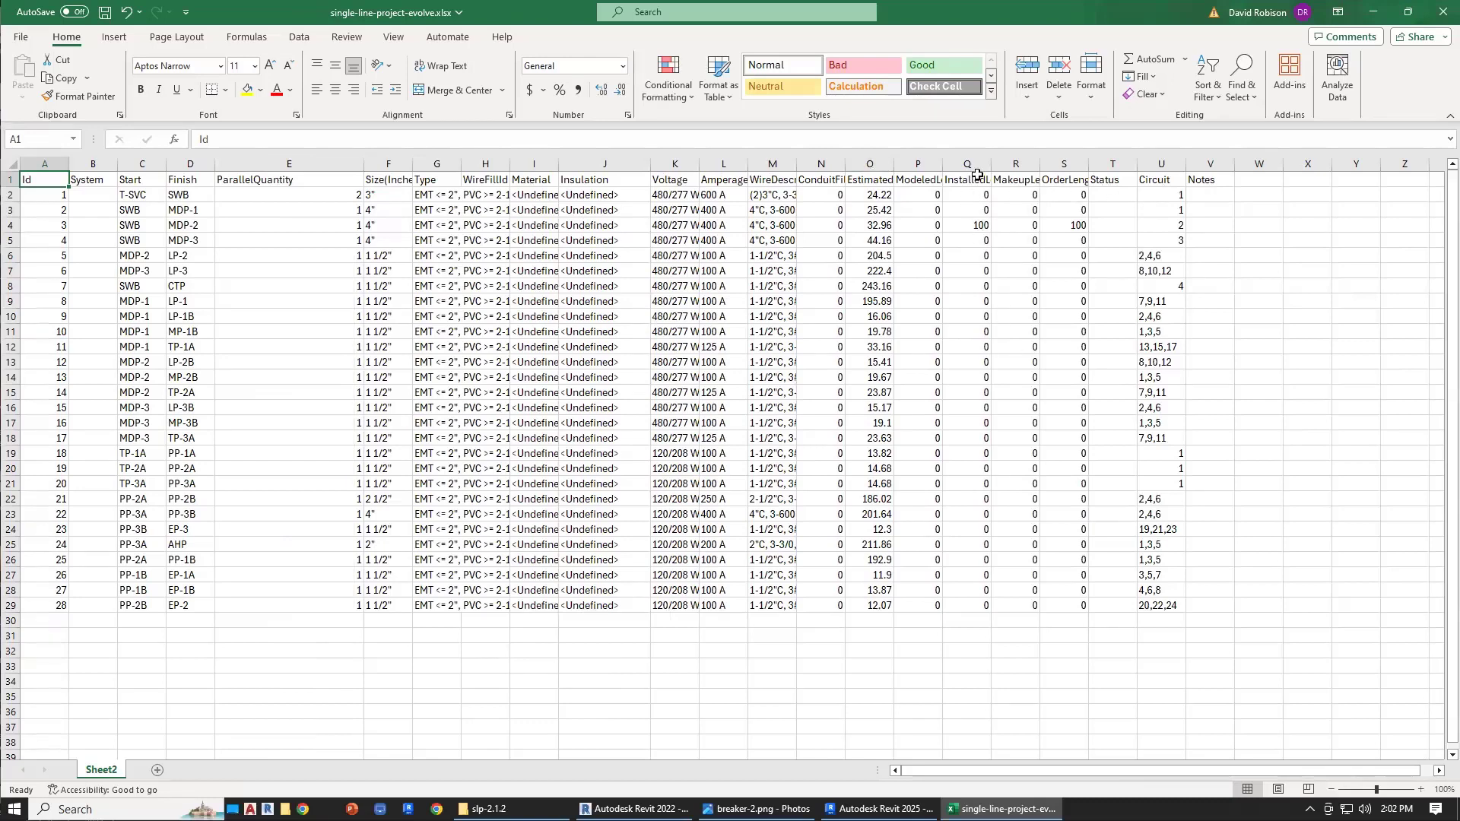
{"action": "double_click", "coordinate": [939, 164]}
{"action": "left_click_drag", "start_coordinate": [935, 164], "coordinate": [1010, 164]}
Compare the modeled, installed and order length columns for the conduit runs.
{"action": "left_click", "coordinate": [913, 164]}
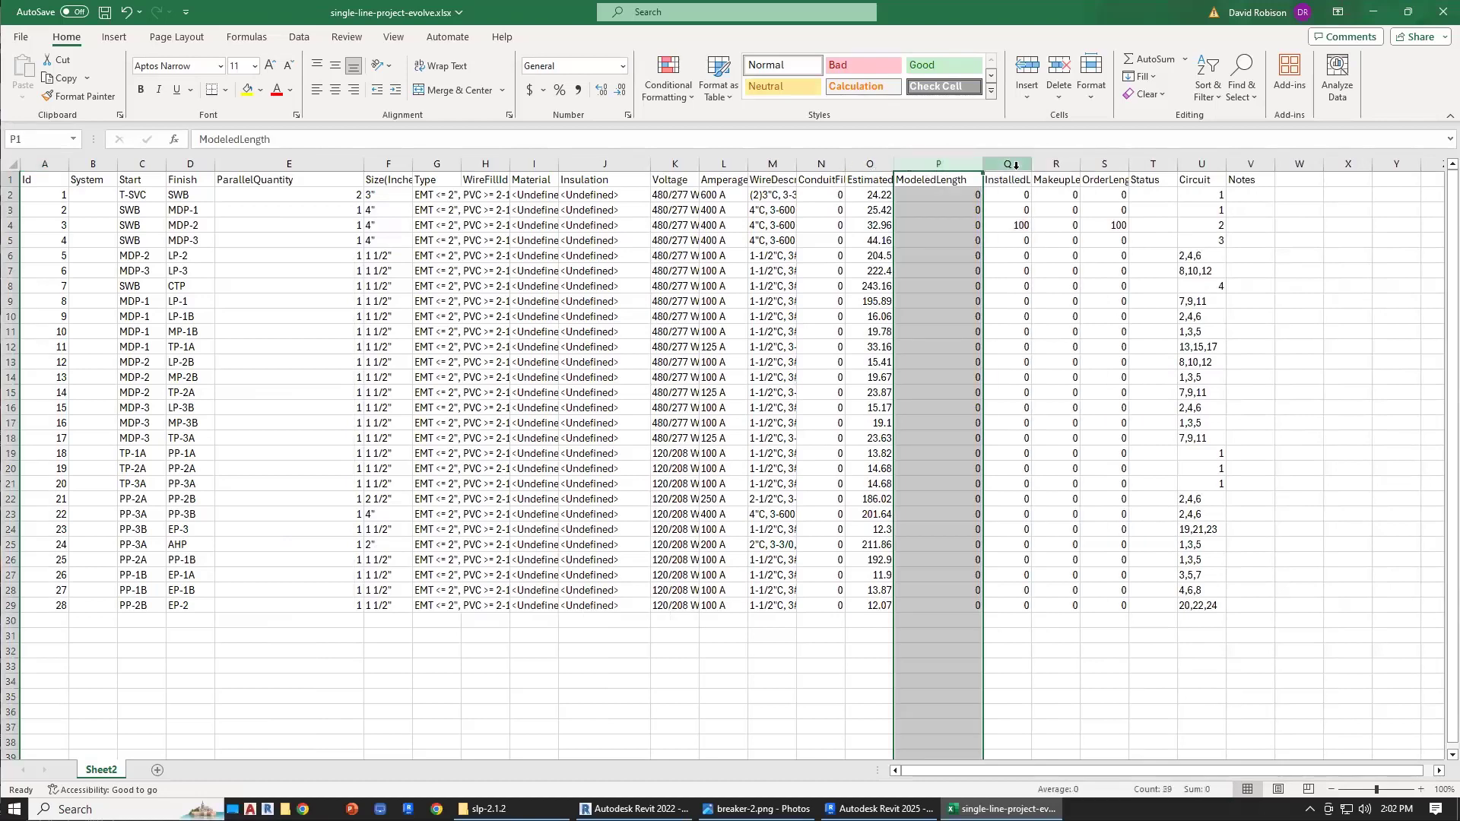
{"action": "left_click", "coordinate": [1006, 164]}
{"action": "left_click", "coordinate": [1104, 164]}
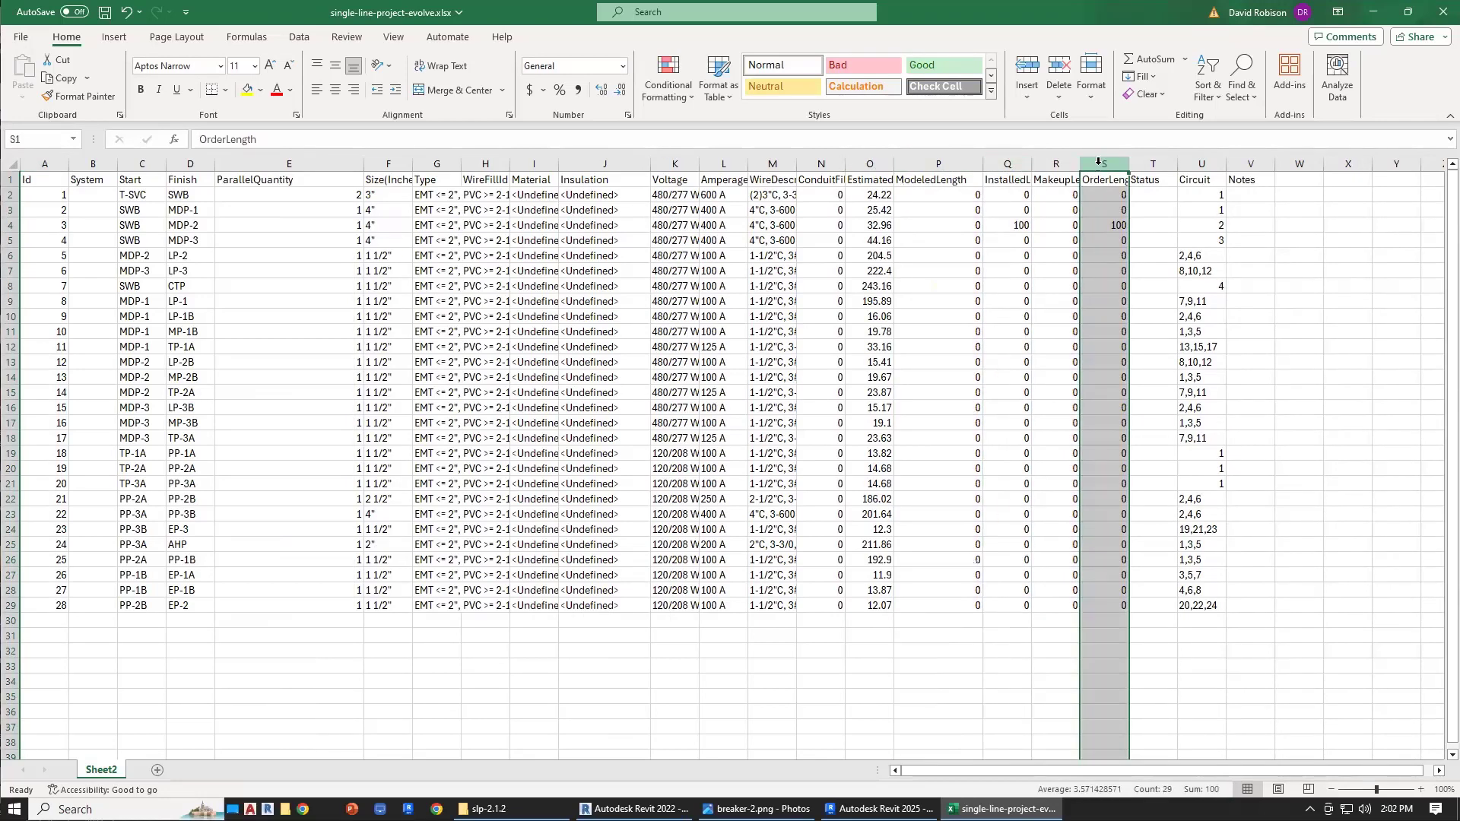
{"action": "left_click", "coordinate": [999, 166]}
{"action": "left_click", "coordinate": [943, 165]}
{"action": "left_click", "coordinate": [1105, 164]}
{"action": "left_click", "coordinate": [1007, 165]}
{"action": "left_click", "coordinate": [935, 163]}
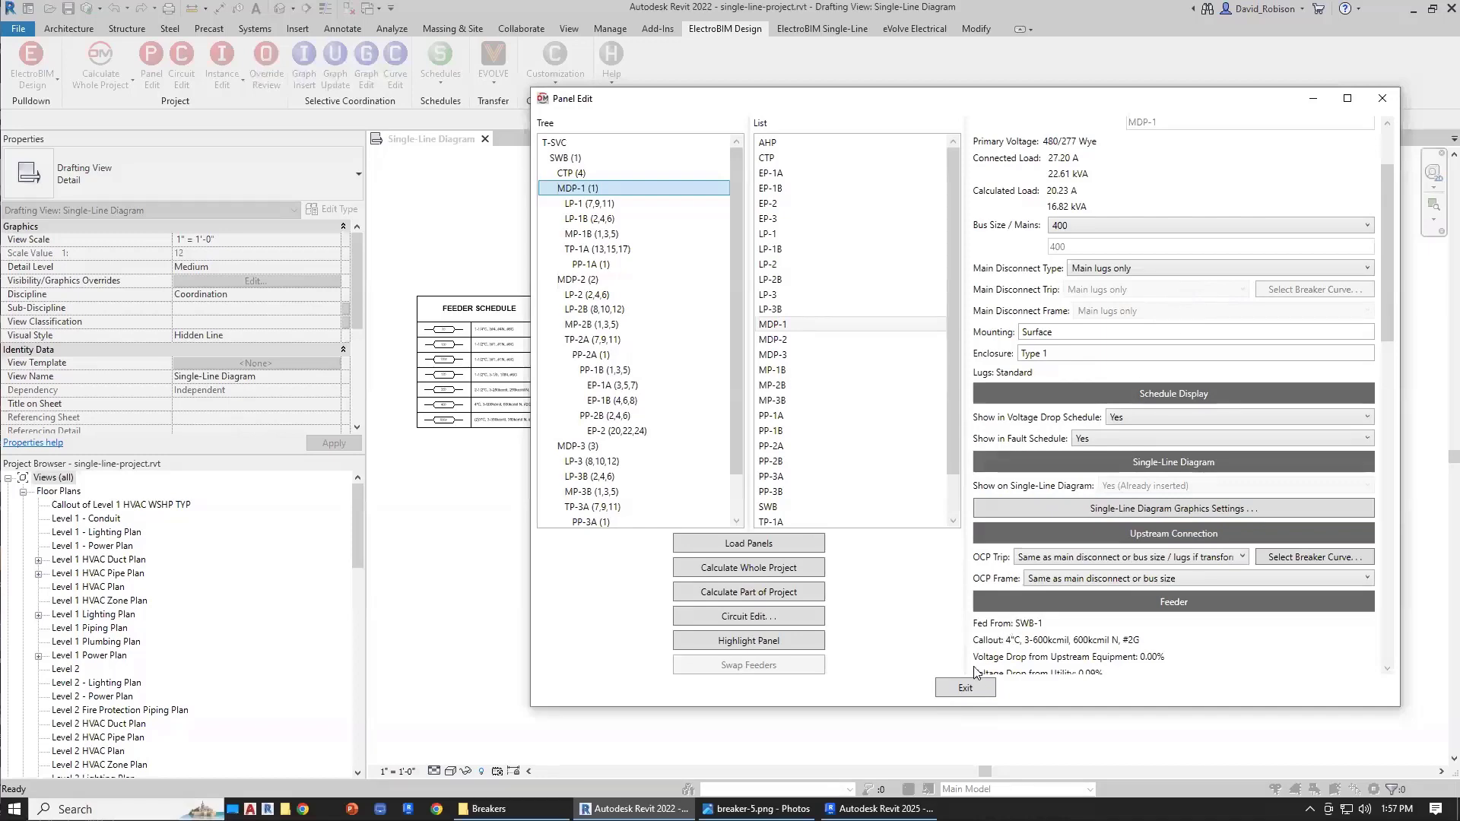
Close Panel Edit, switch to Photos showing breaker-5.png, and position and resize its window as a side reference.
{"action": "left_click", "coordinate": [968, 689]}
{"action": "left_click", "coordinate": [757, 808]}
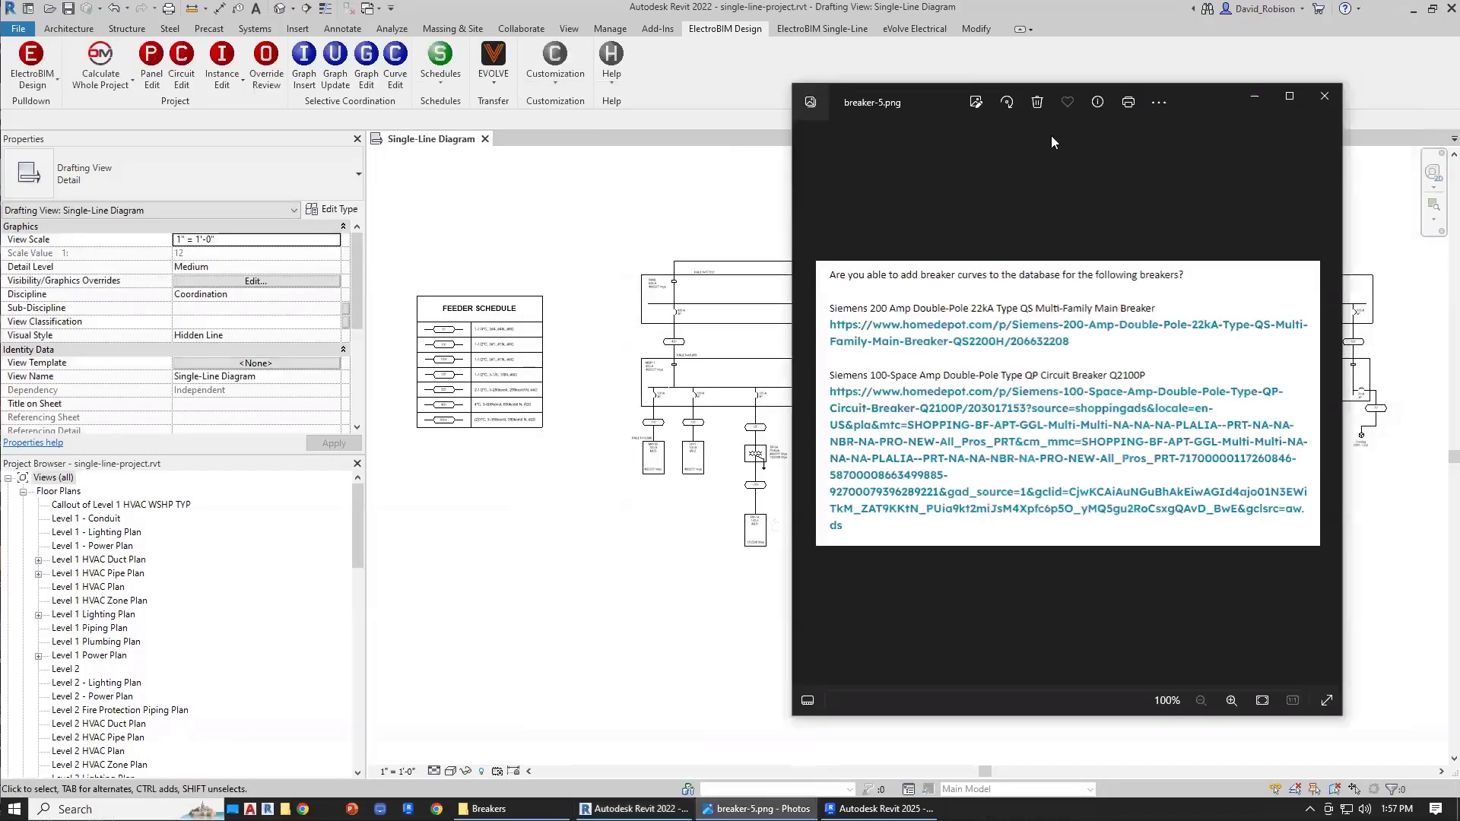
{"action": "left_click_drag", "start_coordinate": [920, 97], "coordinate": [1037, 16]}
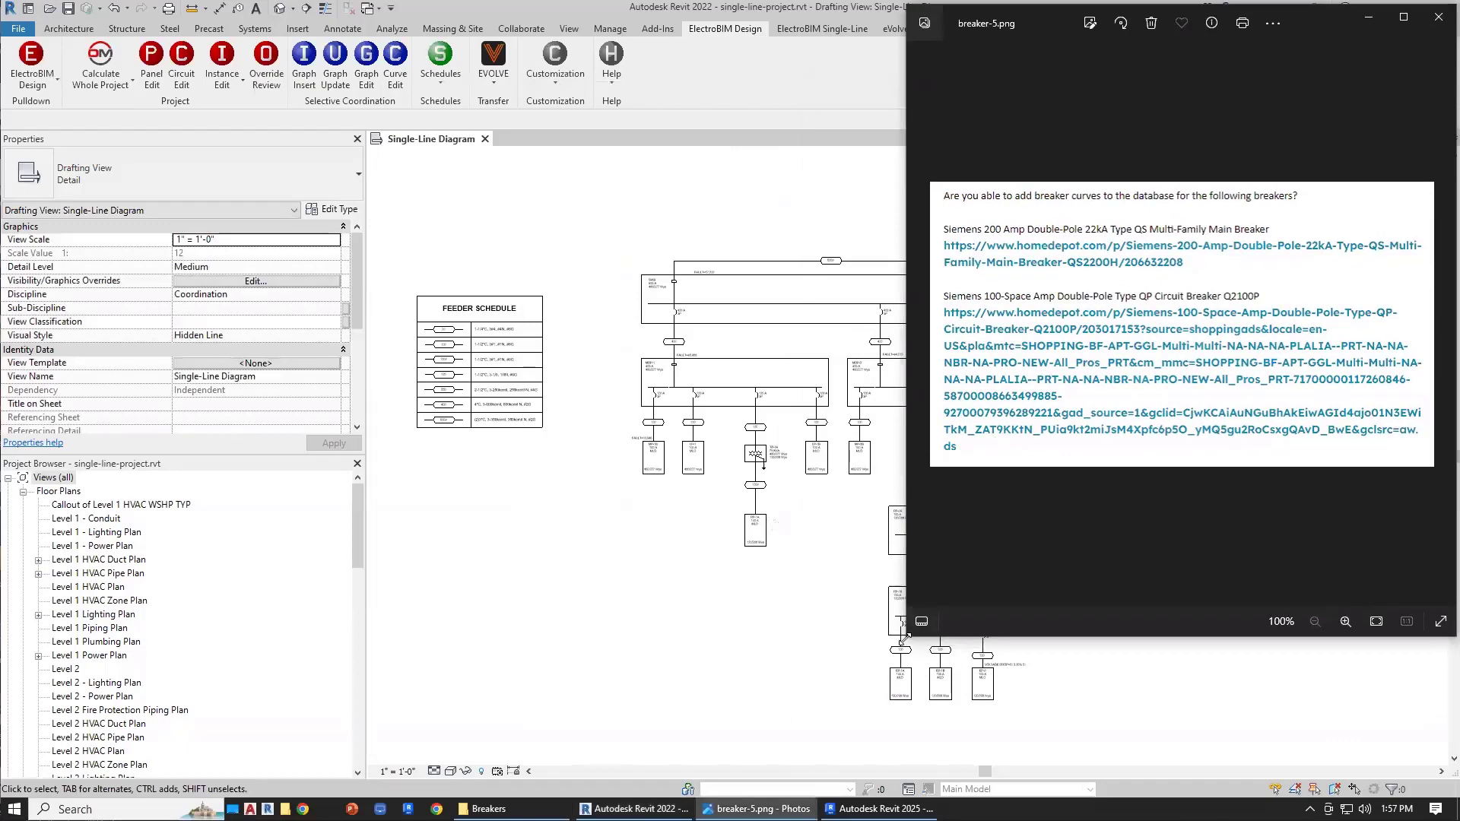
{"action": "left_click_drag", "start_coordinate": [907, 636], "coordinate": [1011, 797]}
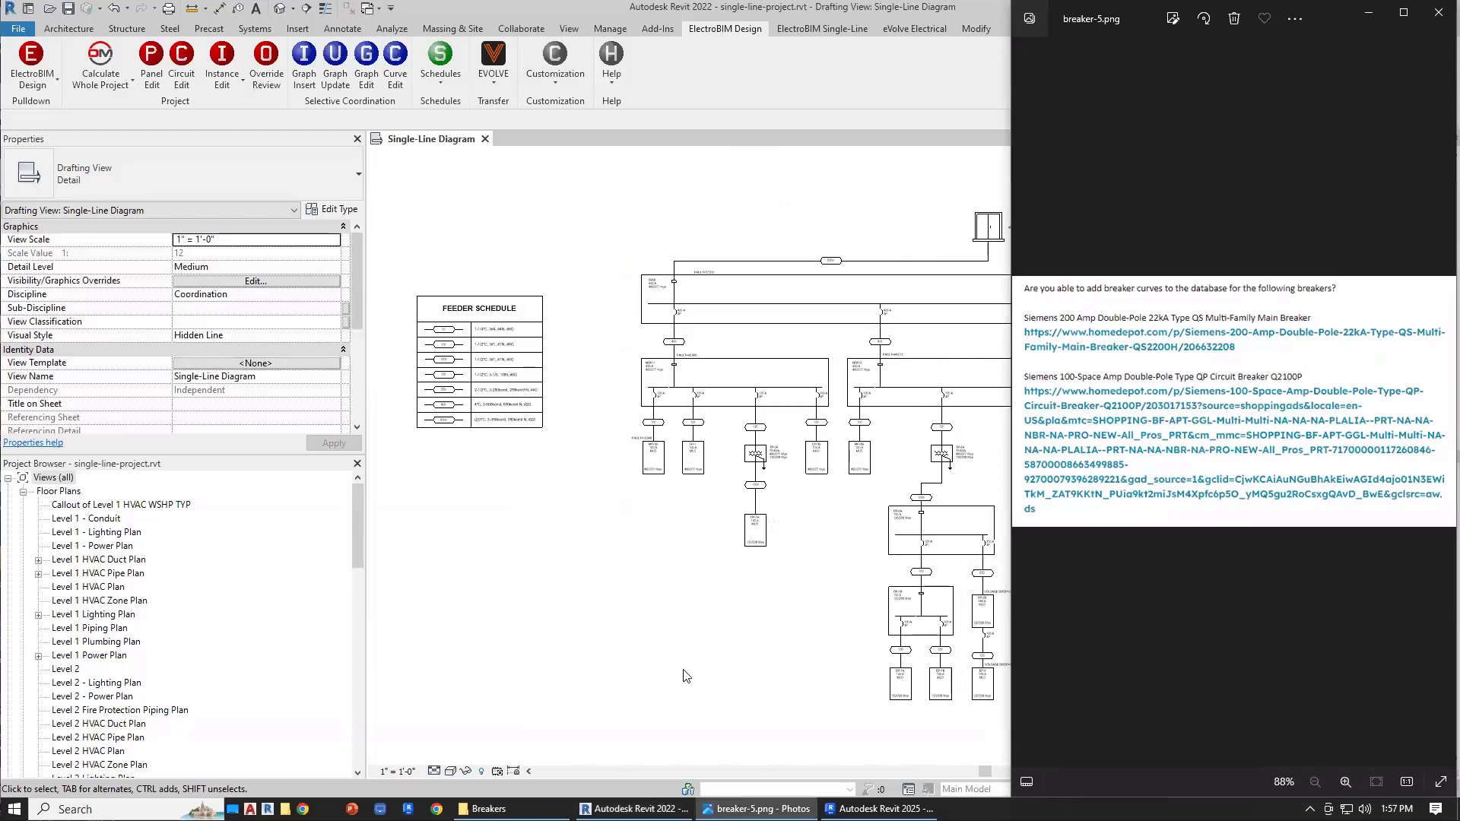
Restore the Revit 2022 window from full screen and resize it to fit beside the breaker image.
{"action": "left_click", "coordinate": [680, 670]}
{"action": "left_click", "coordinate": [1432, 9]}
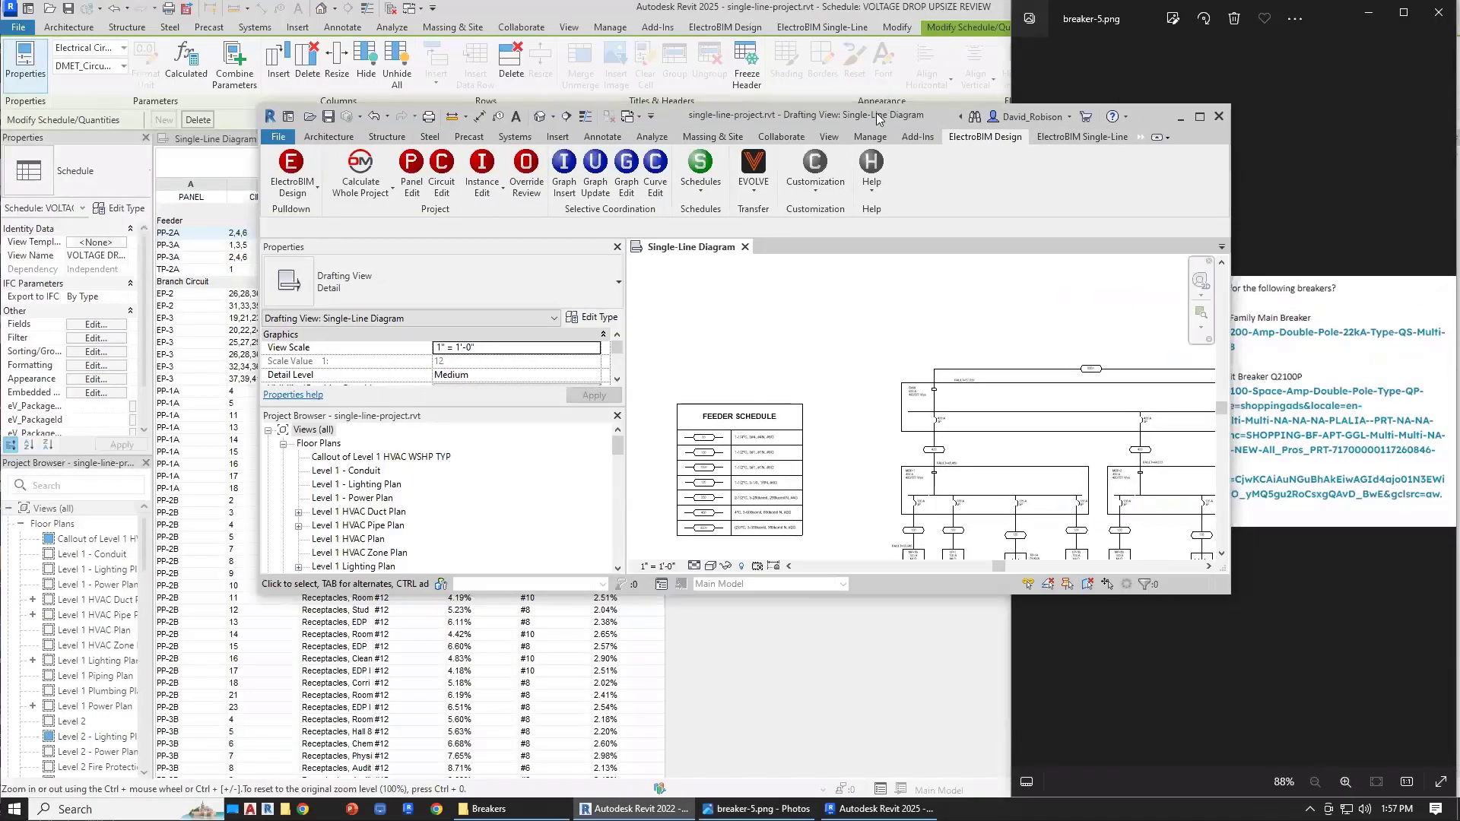
{"action": "left_click_drag", "start_coordinate": [859, 123], "coordinate": [596, 23]}
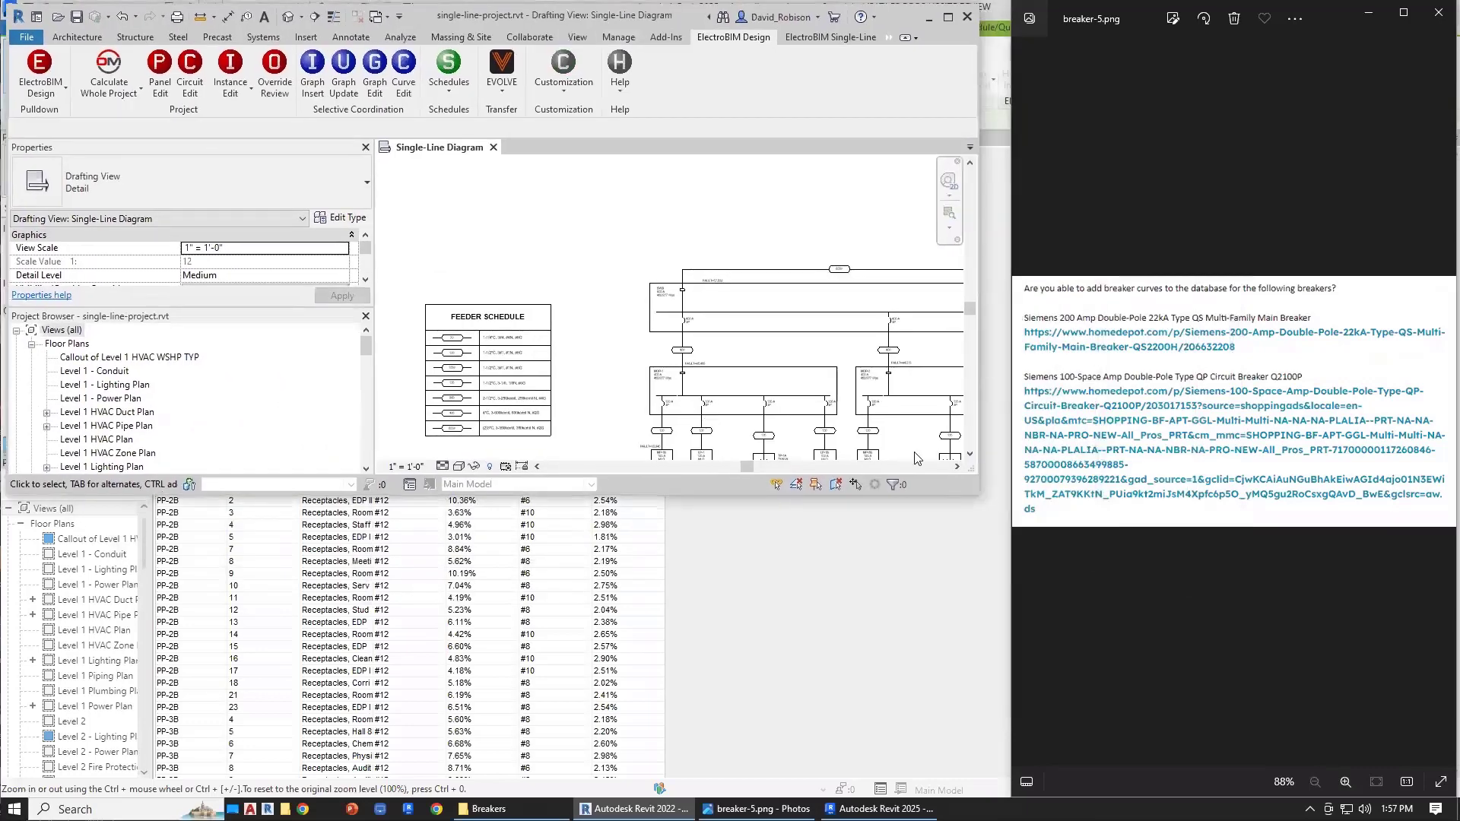
{"action": "left_click_drag", "start_coordinate": [975, 495], "coordinate": [1003, 794]}
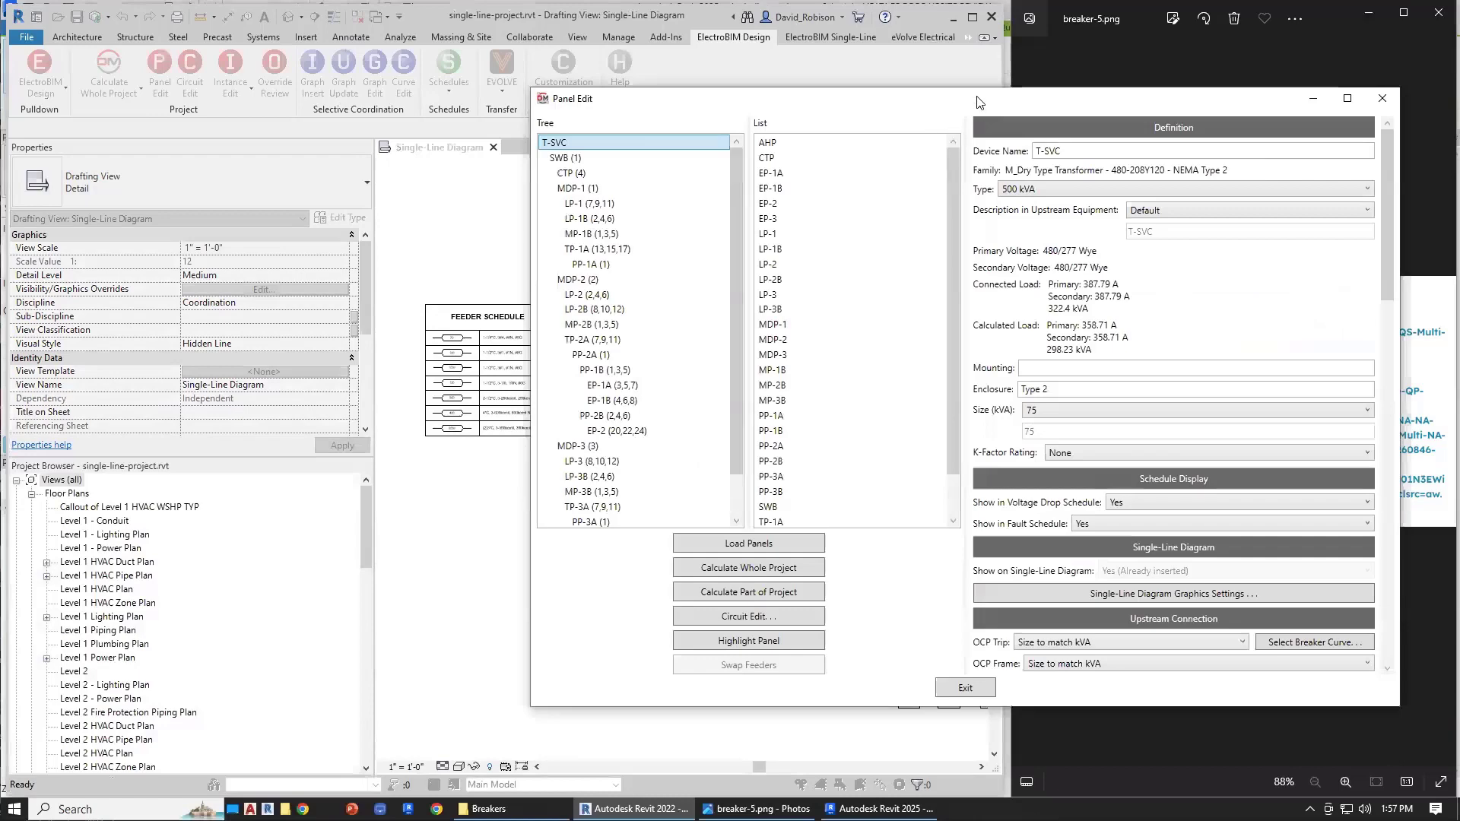
In Panel Edit, give MDP-1 a Breaker main disconnect and set its bus size to 200.
{"action": "left_click_drag", "start_coordinate": [813, 105], "coordinate": [484, 101]}
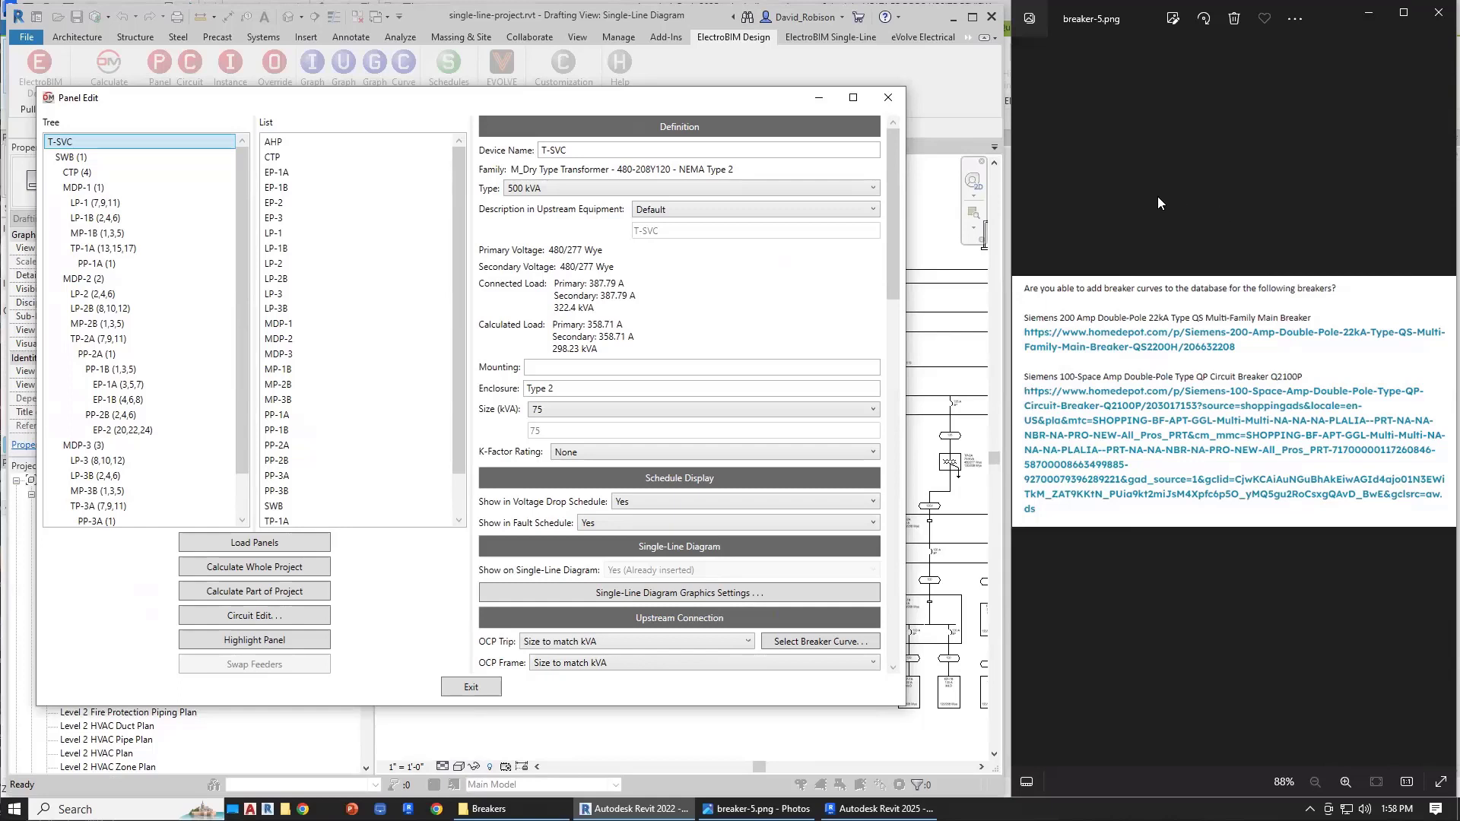
{"action": "left_click", "coordinate": [92, 187]}
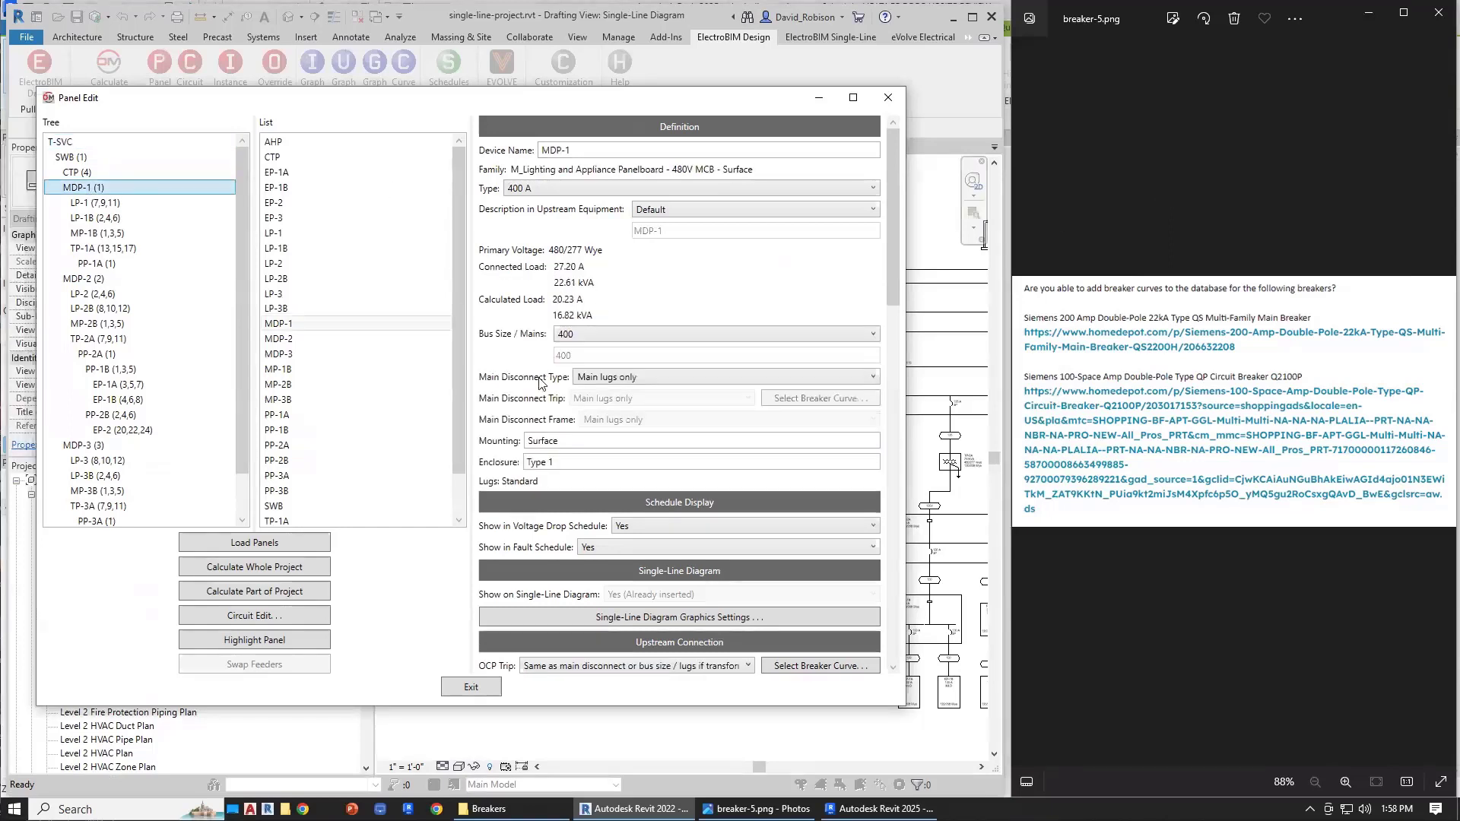
{"action": "left_click", "coordinate": [618, 378]}
{"action": "left_click", "coordinate": [658, 397]}
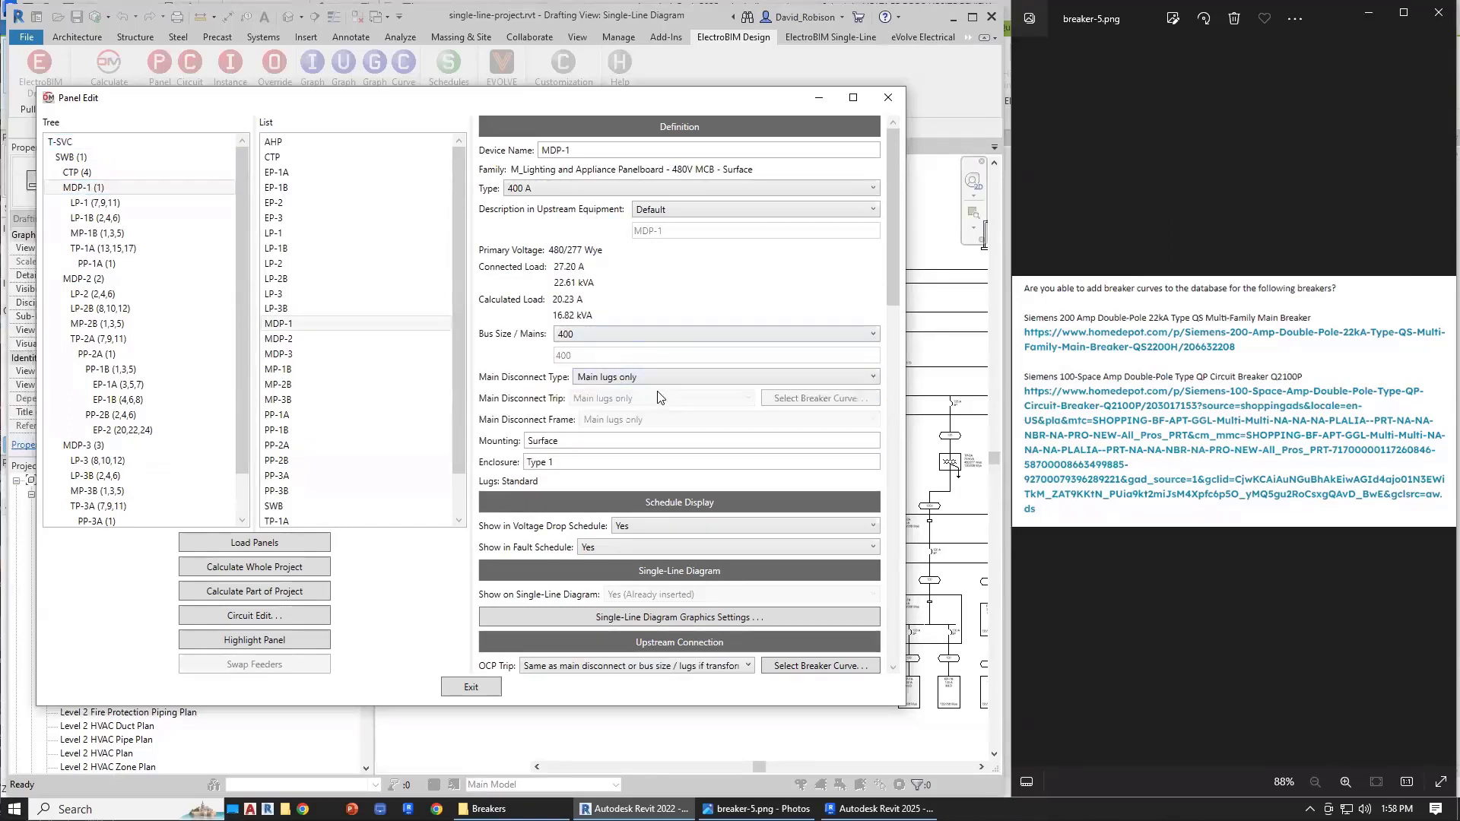
{"action": "left_click", "coordinate": [617, 342]}
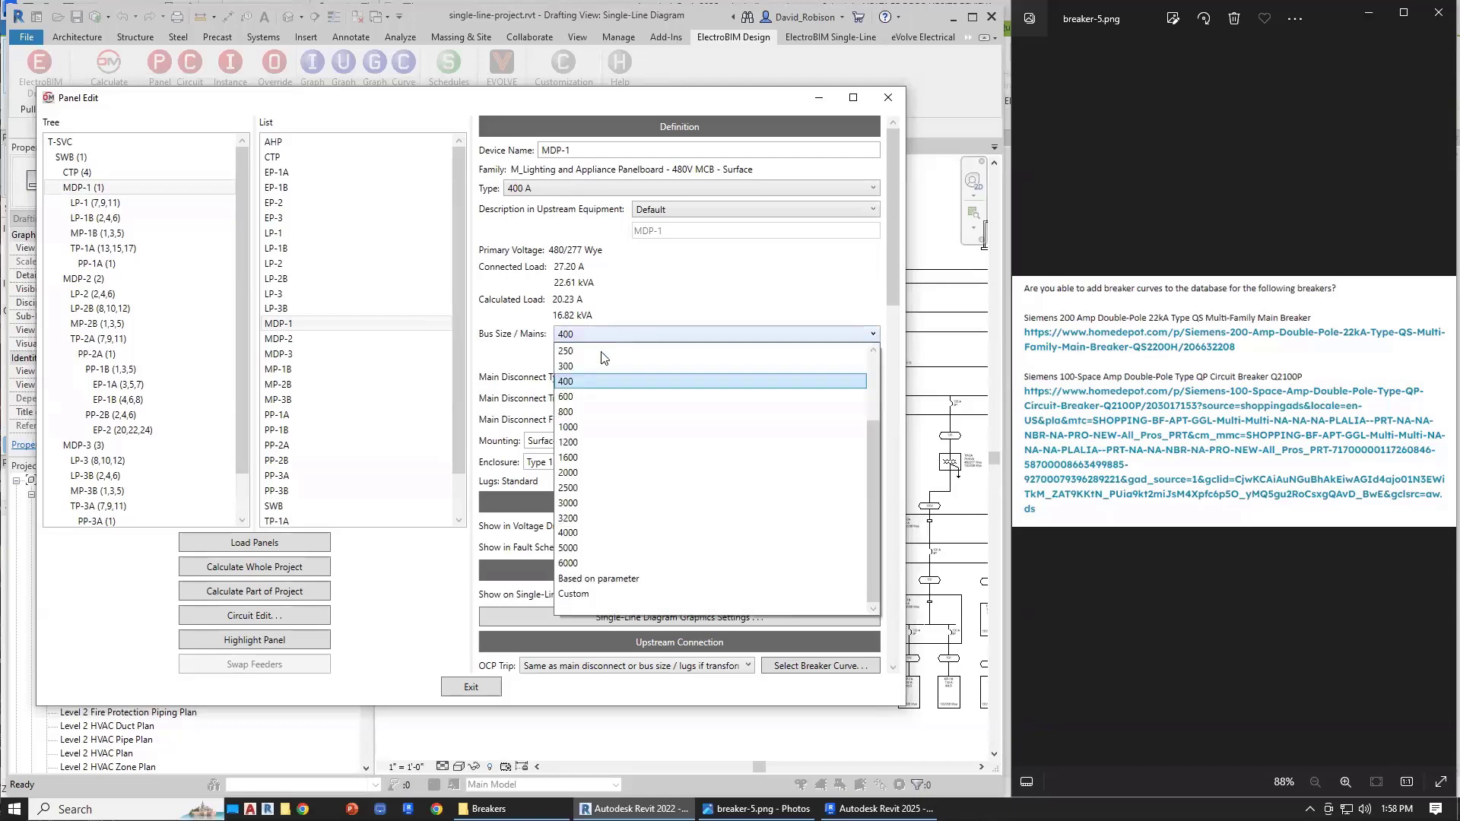
{"action": "left_click", "coordinate": [660, 421]}
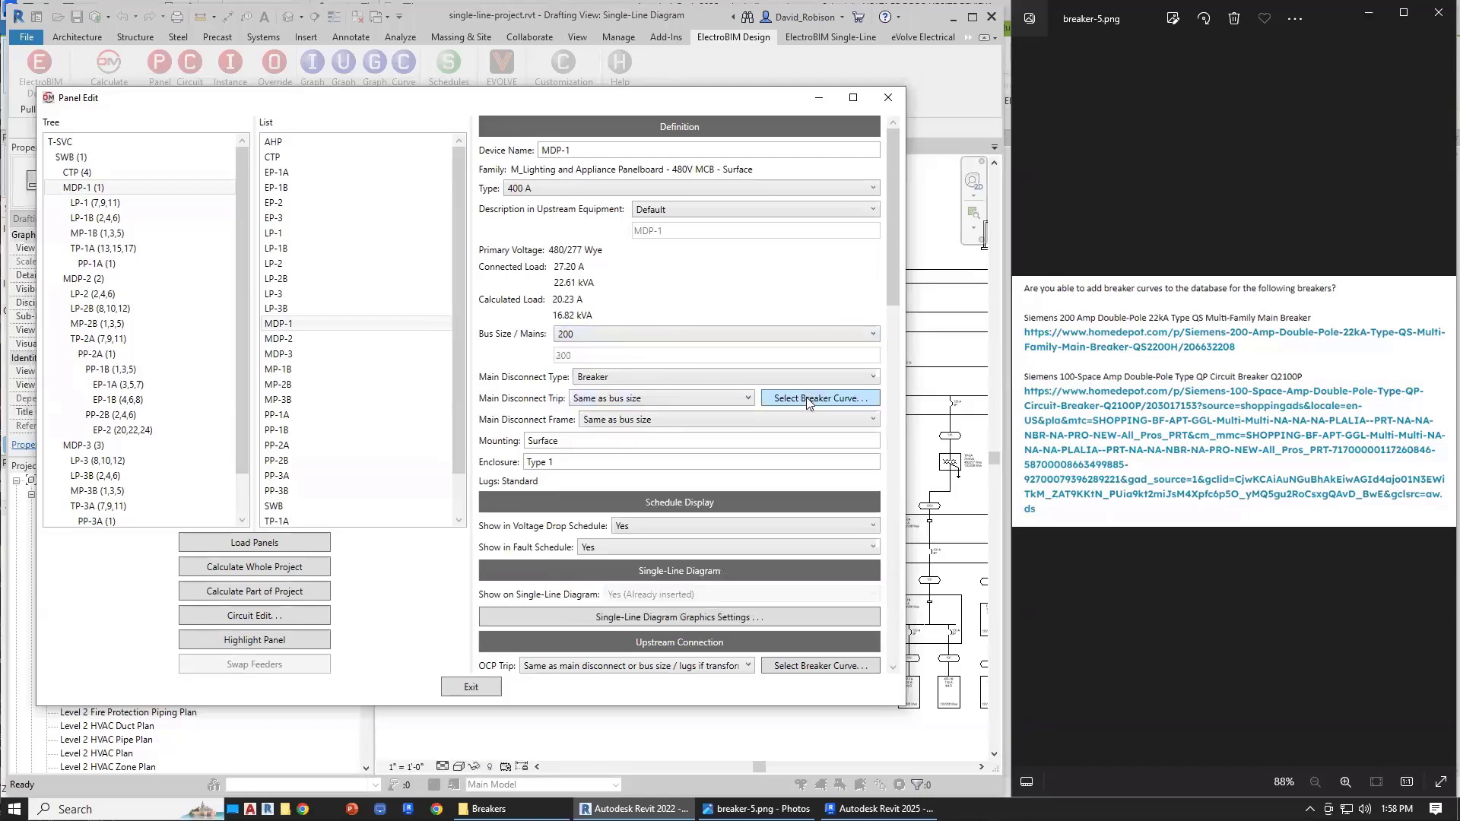
Open the breaker curve selection for MDP-1's main disconnect and choose the Siemens Thermal Magnetic Trip QS device.
{"action": "left_click", "coordinate": [833, 397]}
{"action": "left_click_drag", "start_coordinate": [735, 107], "coordinate": [431, 106]}
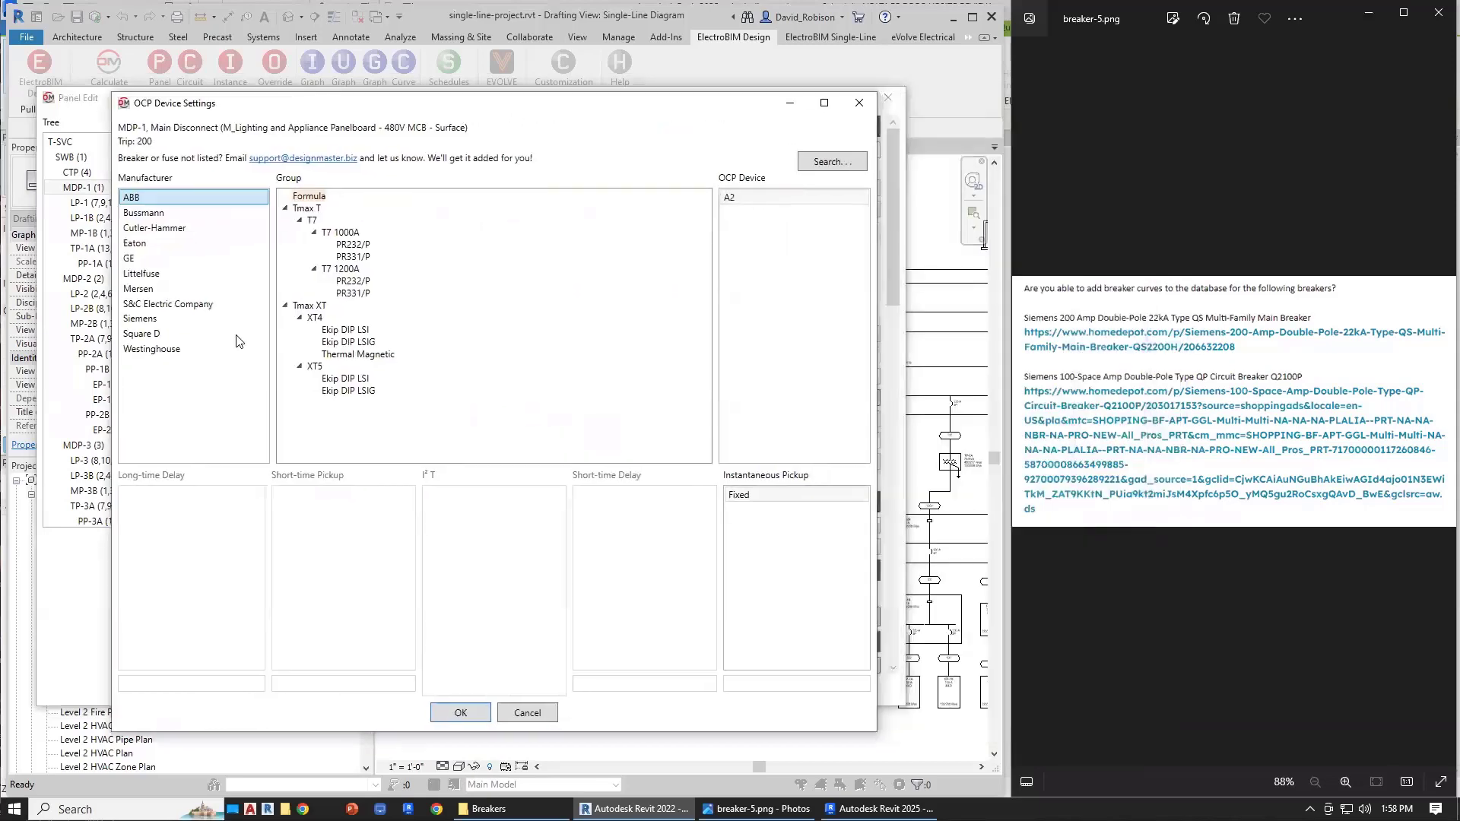
{"action": "left_click", "coordinate": [150, 320]}
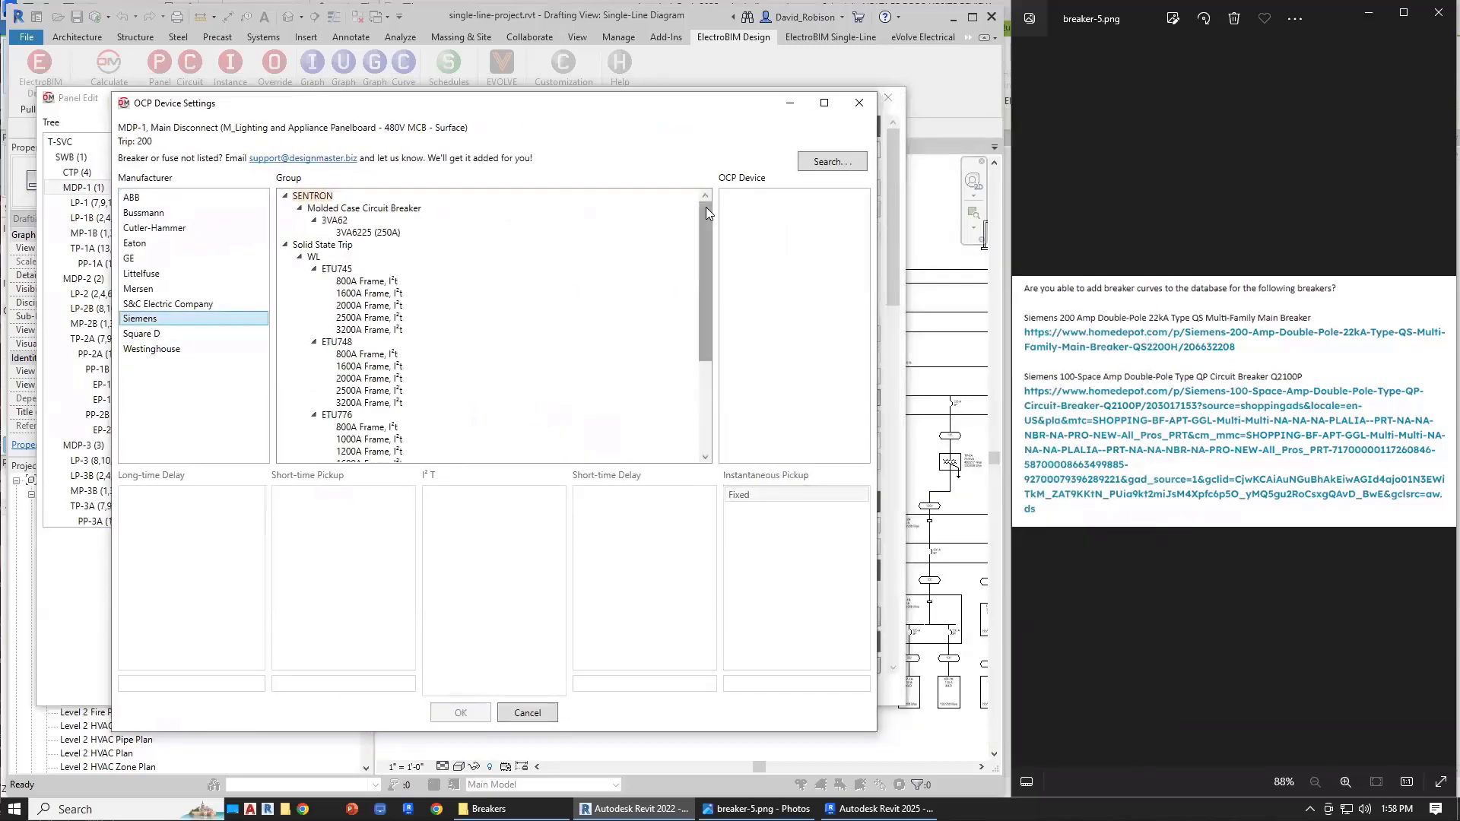
{"action": "left_click_drag", "start_coordinate": [705, 207], "coordinate": [700, 330]}
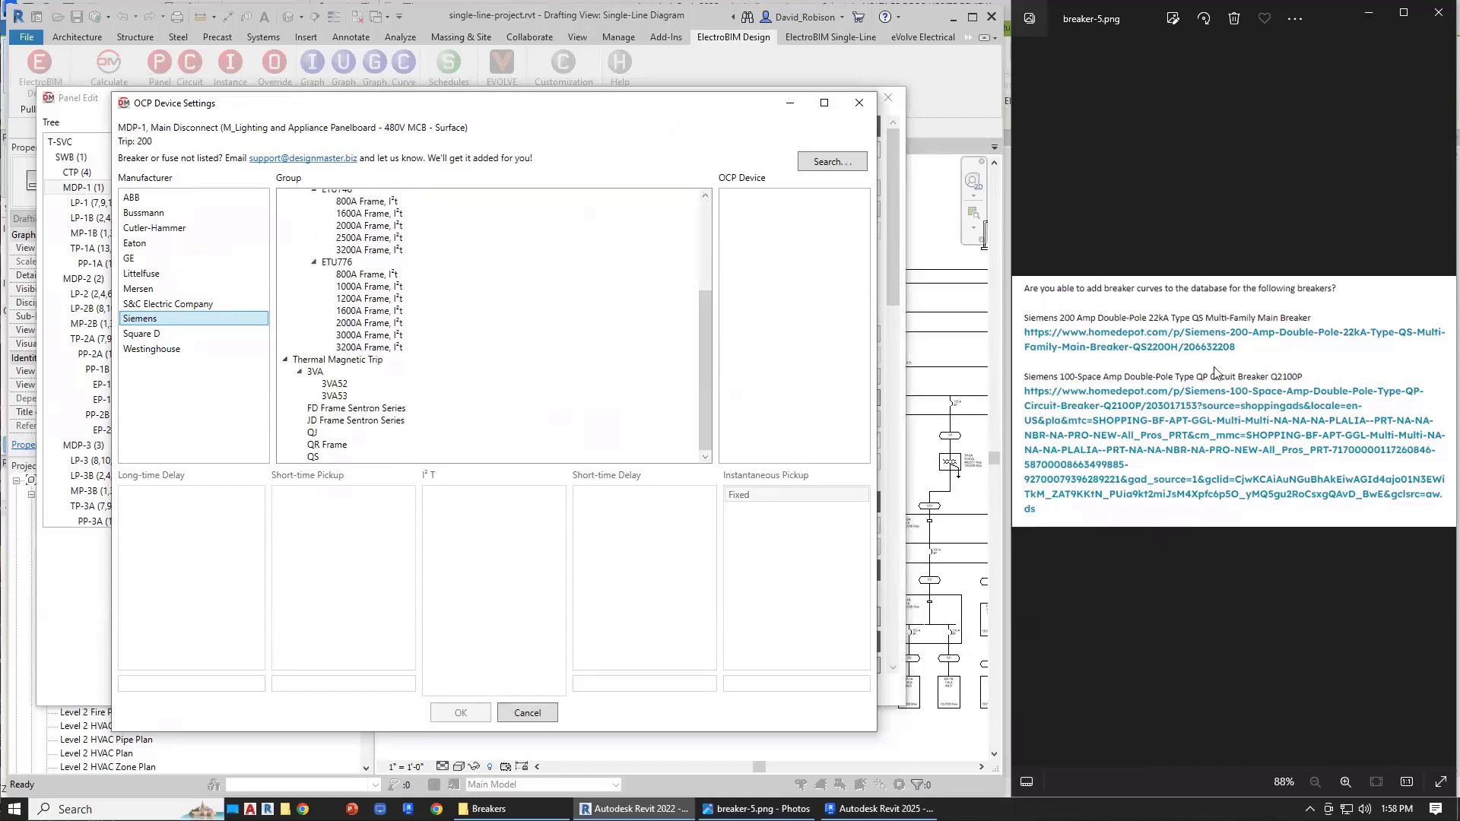
{"action": "left_click", "coordinate": [312, 456]}
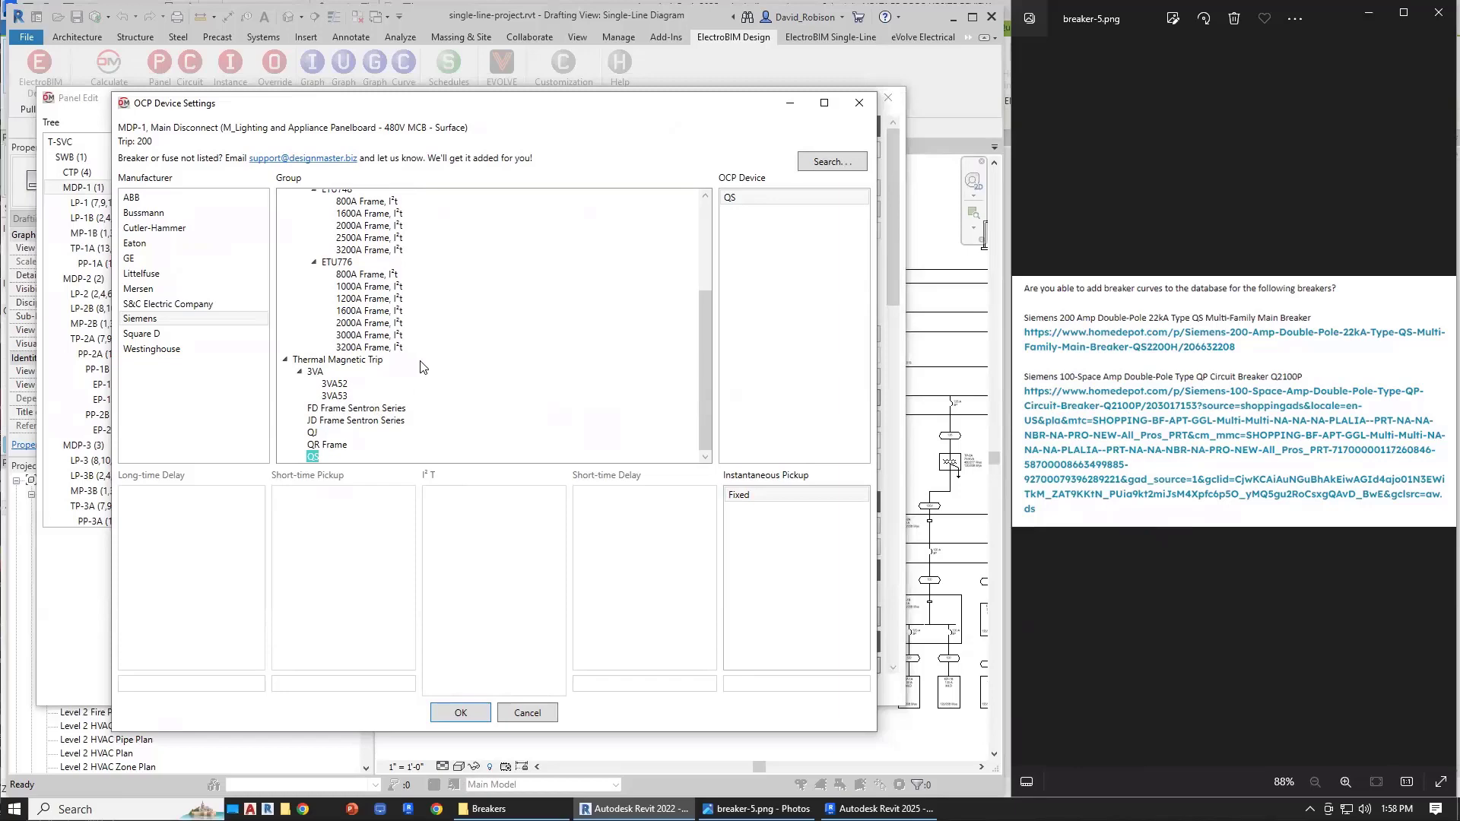
Search the OCP curves for QS and highlight the Siemens Thermal Magnetic Trip QS entry.
{"action": "left_click", "coordinate": [825, 170]}
{"action": "left_click", "coordinate": [826, 167]}
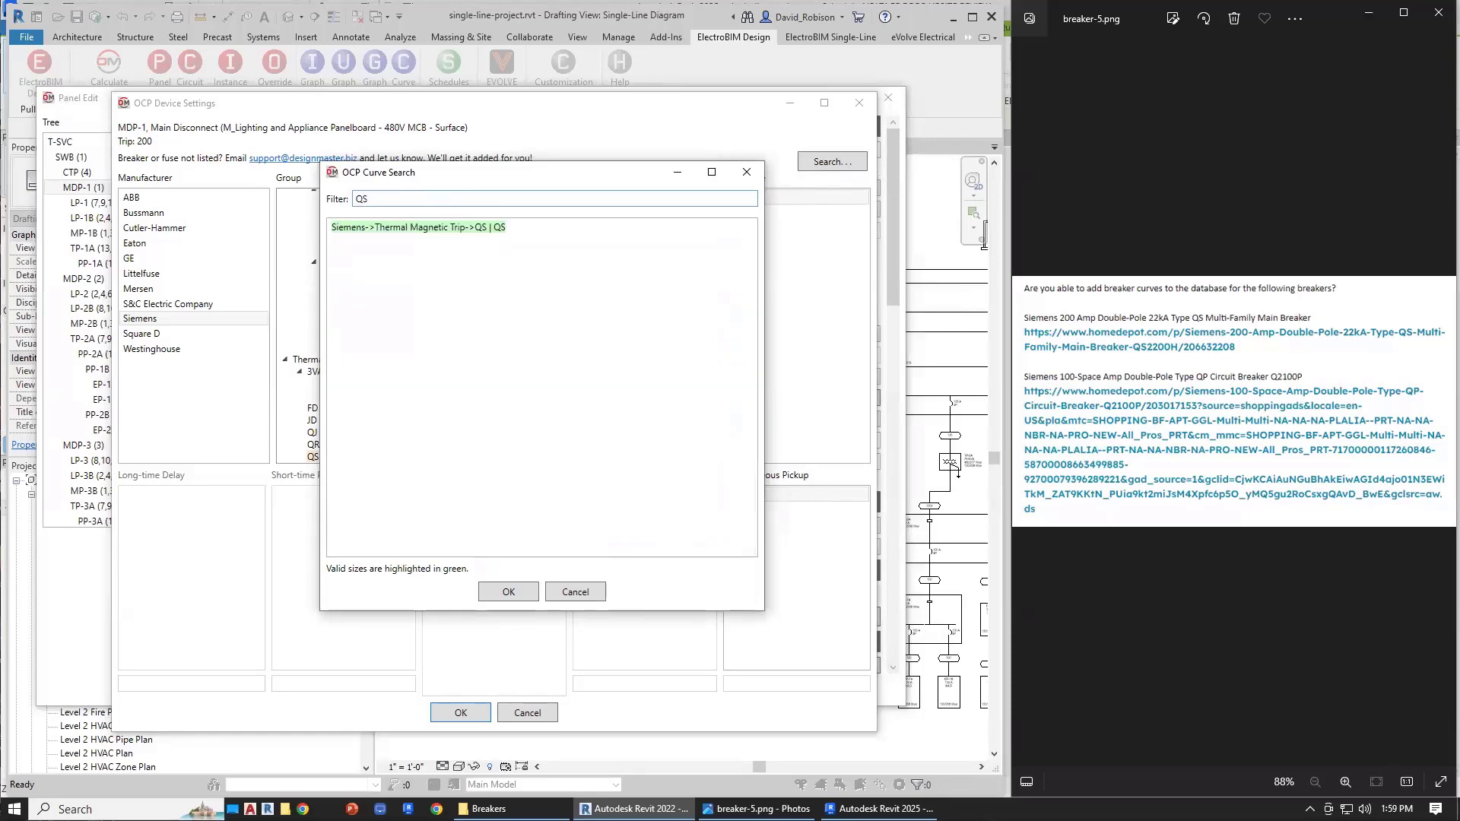
{"action": "left_click", "coordinate": [468, 230]}
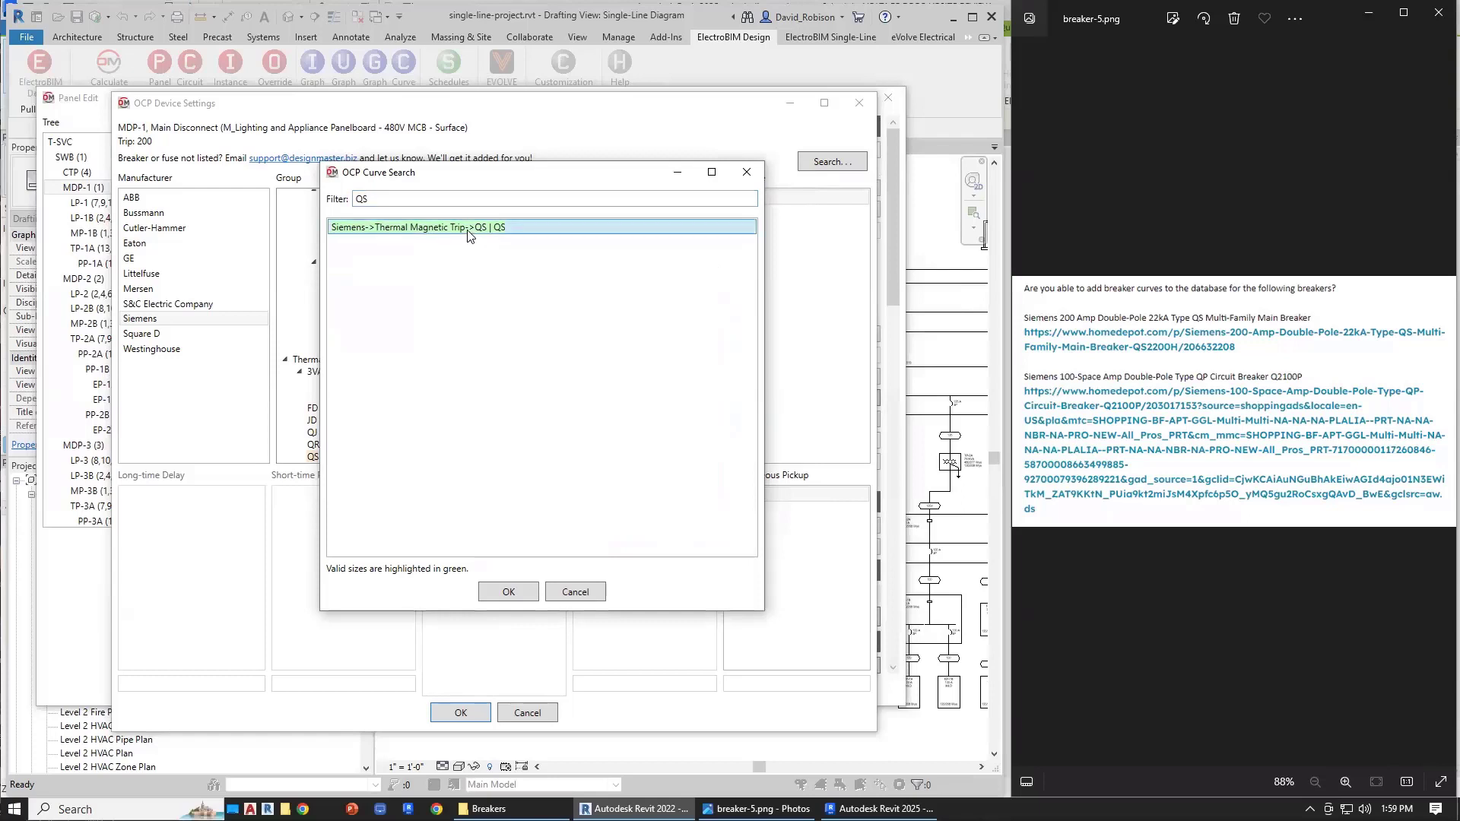
Search the OCP curves for QP and try to apply the Siemens EQ Frame, Type QP circuit breaker.
{"action": "double_click", "coordinate": [367, 199]}
{"action": "type", "text": "Q"}
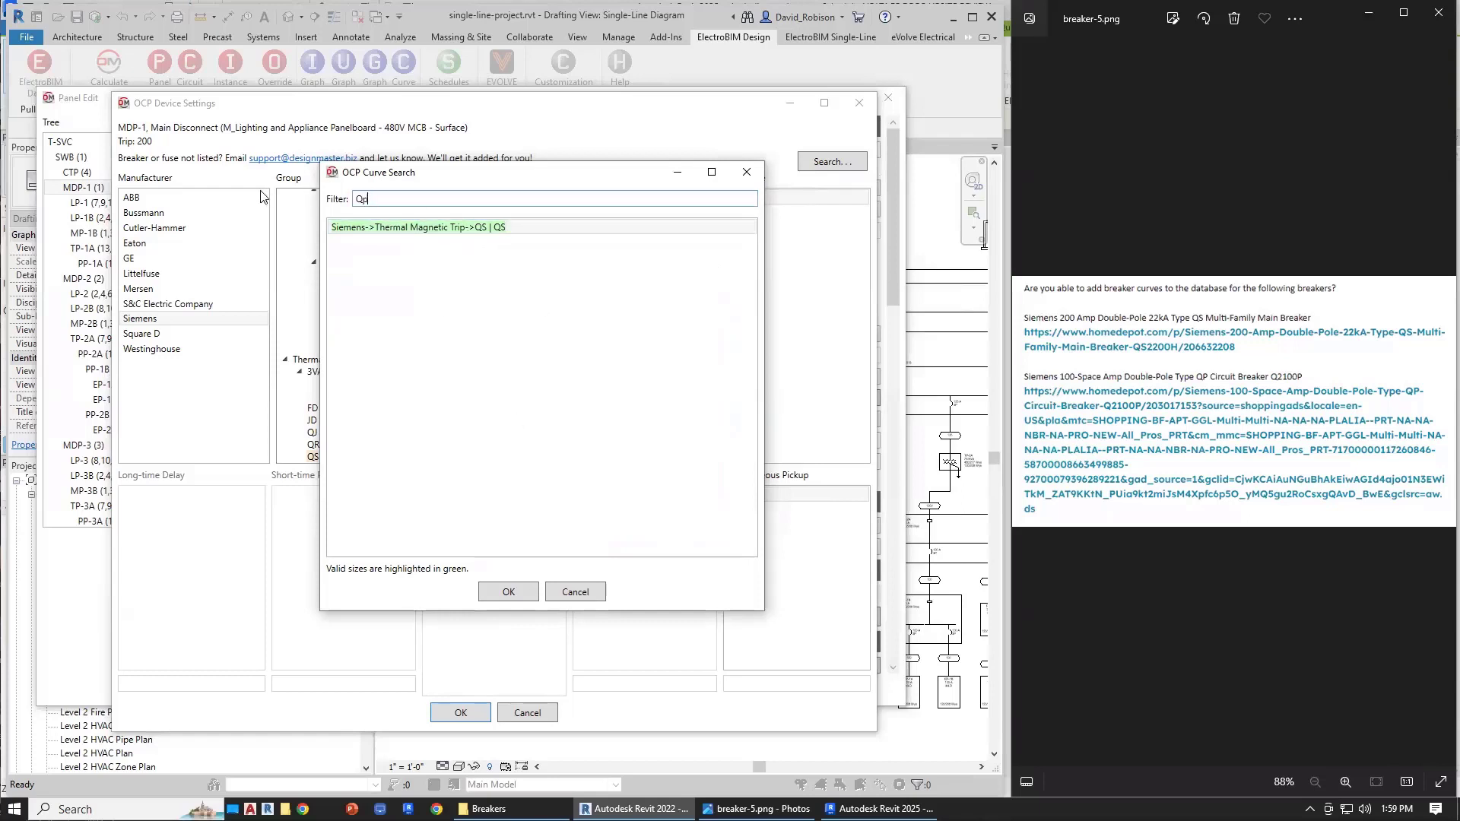
{"action": "type", "text": "P"}
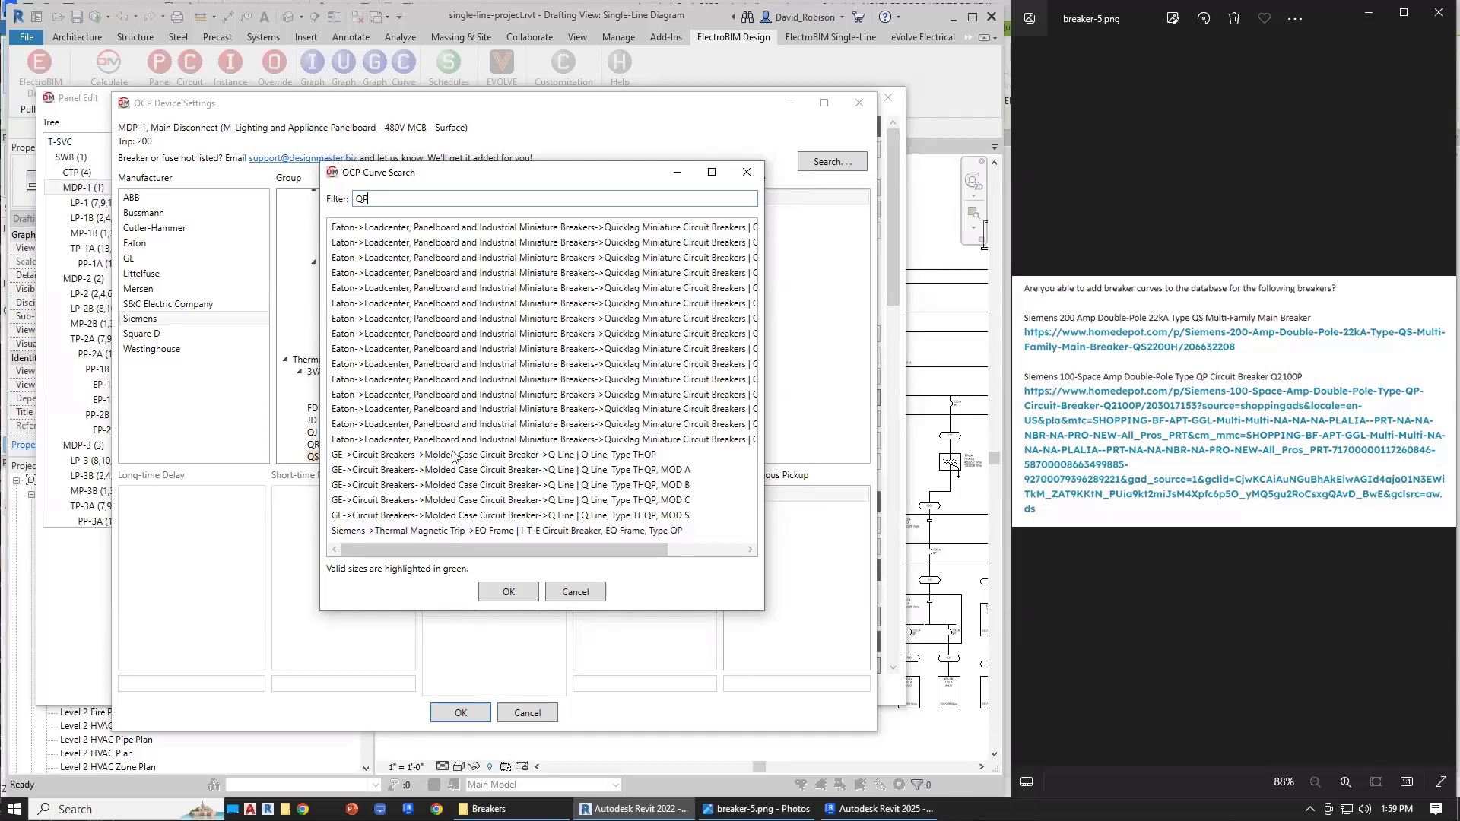
{"action": "left_click", "coordinate": [492, 535]}
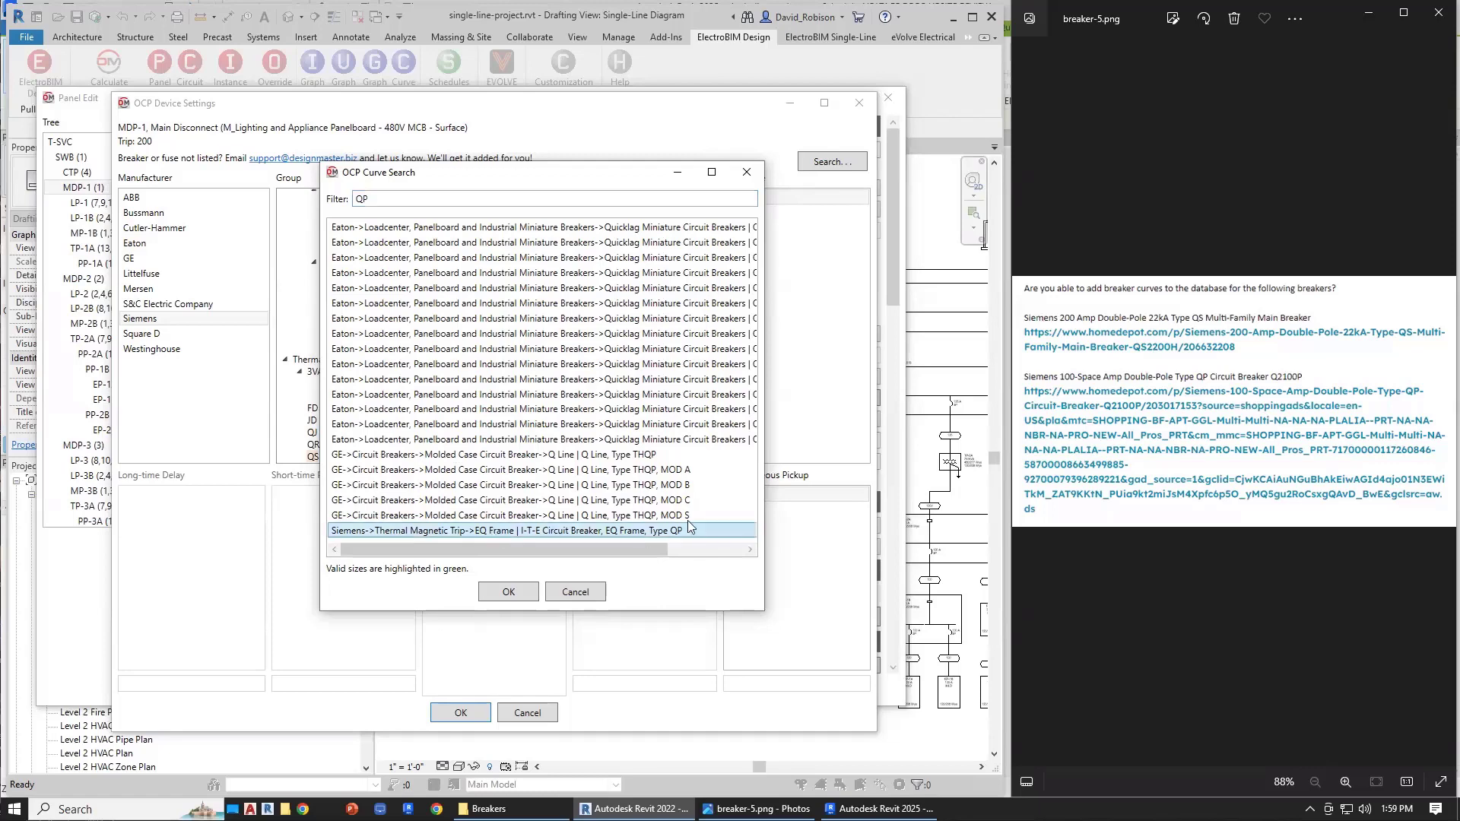
{"action": "left_click", "coordinate": [509, 593]}
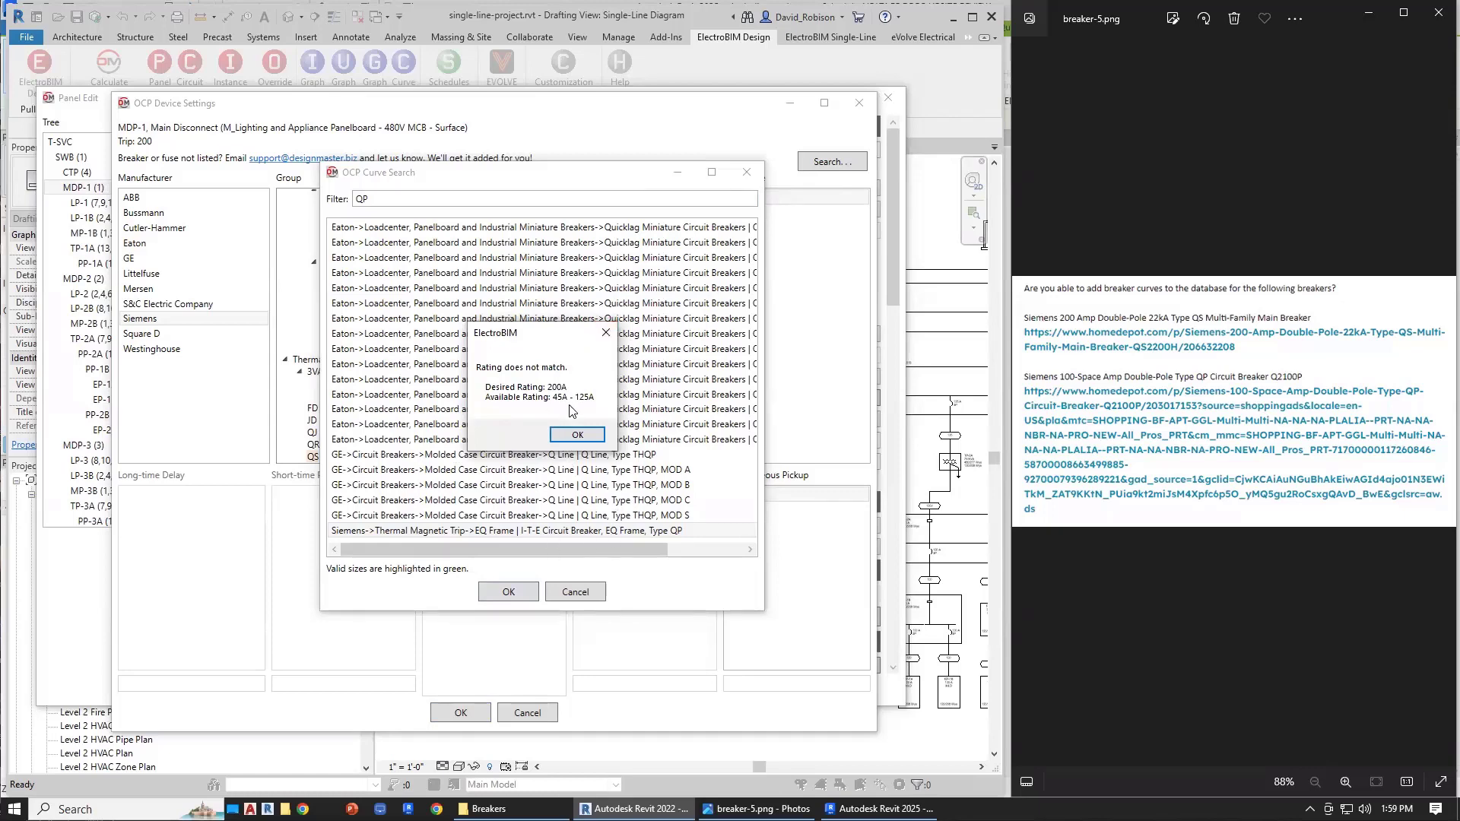
{"action": "left_click", "coordinate": [586, 442]}
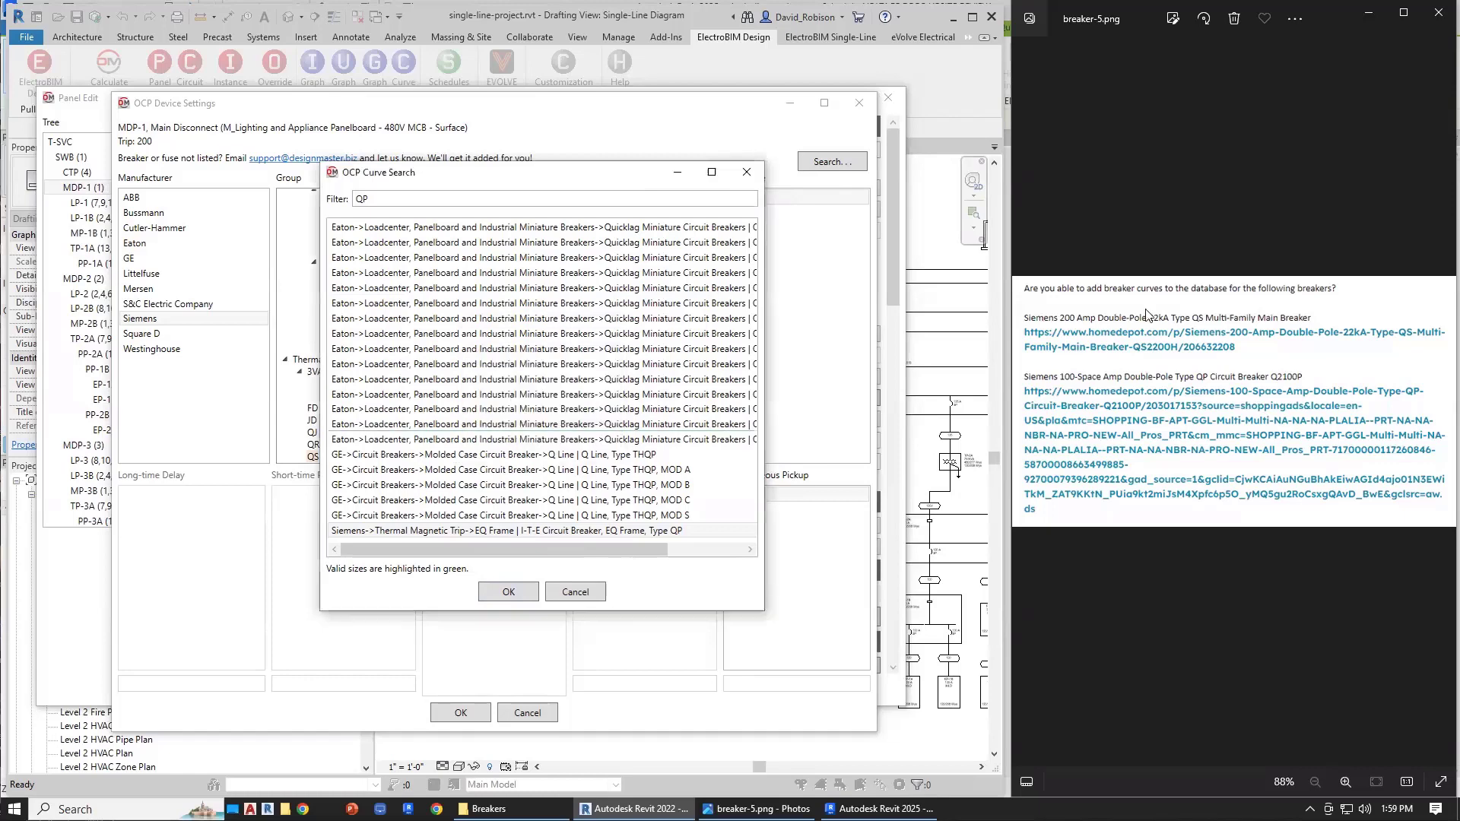
Switch to Photos and show the breaker-4.png request.
{"action": "left_click", "coordinate": [1193, 214]}
{"action": "key", "text": "Left"}
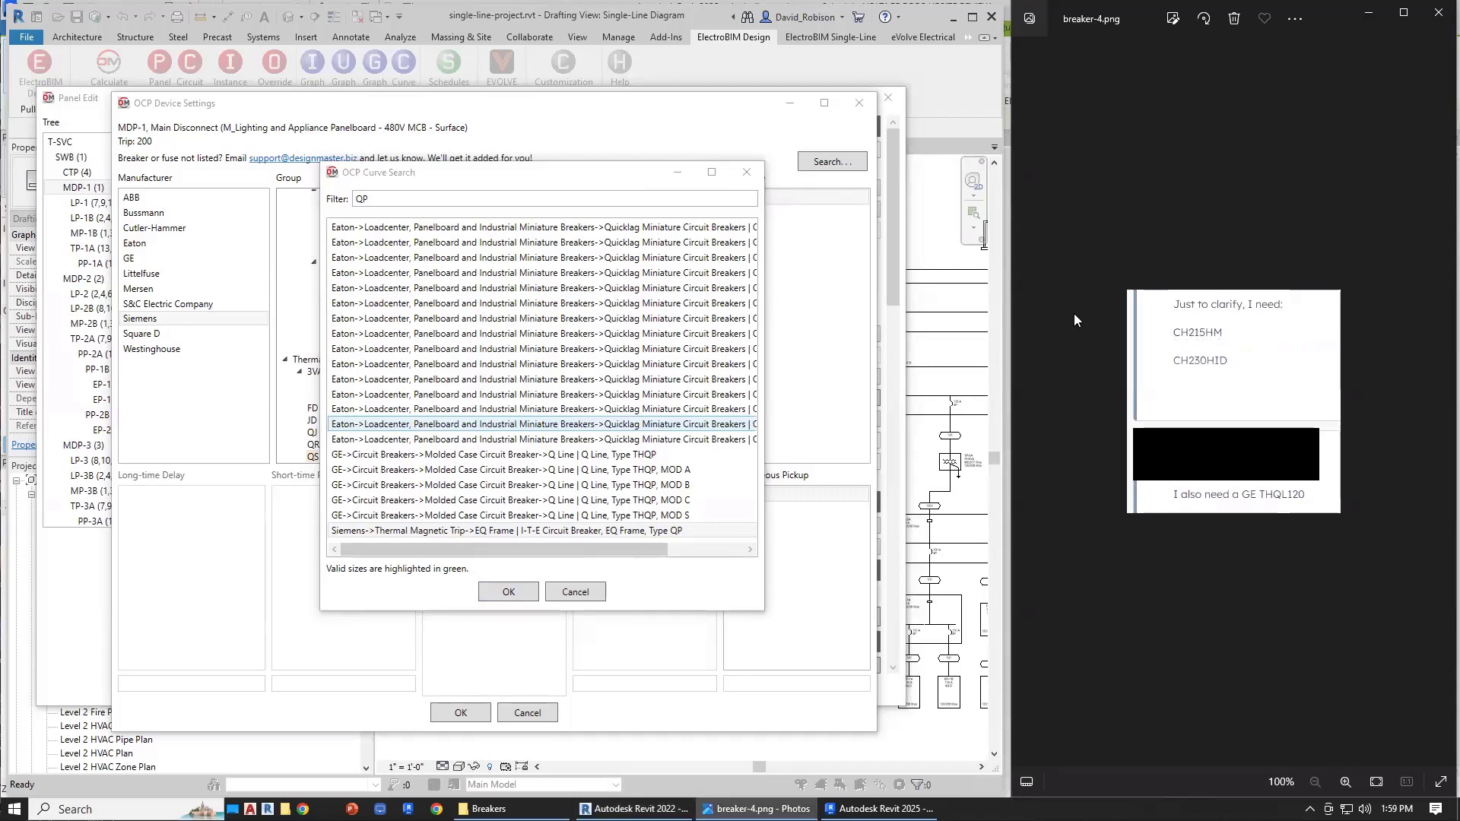
Search the OCP curves for CH215, highlight the Eaton Type CH entry, and close the search without applying it.
{"action": "left_click", "coordinate": [254, 204]}
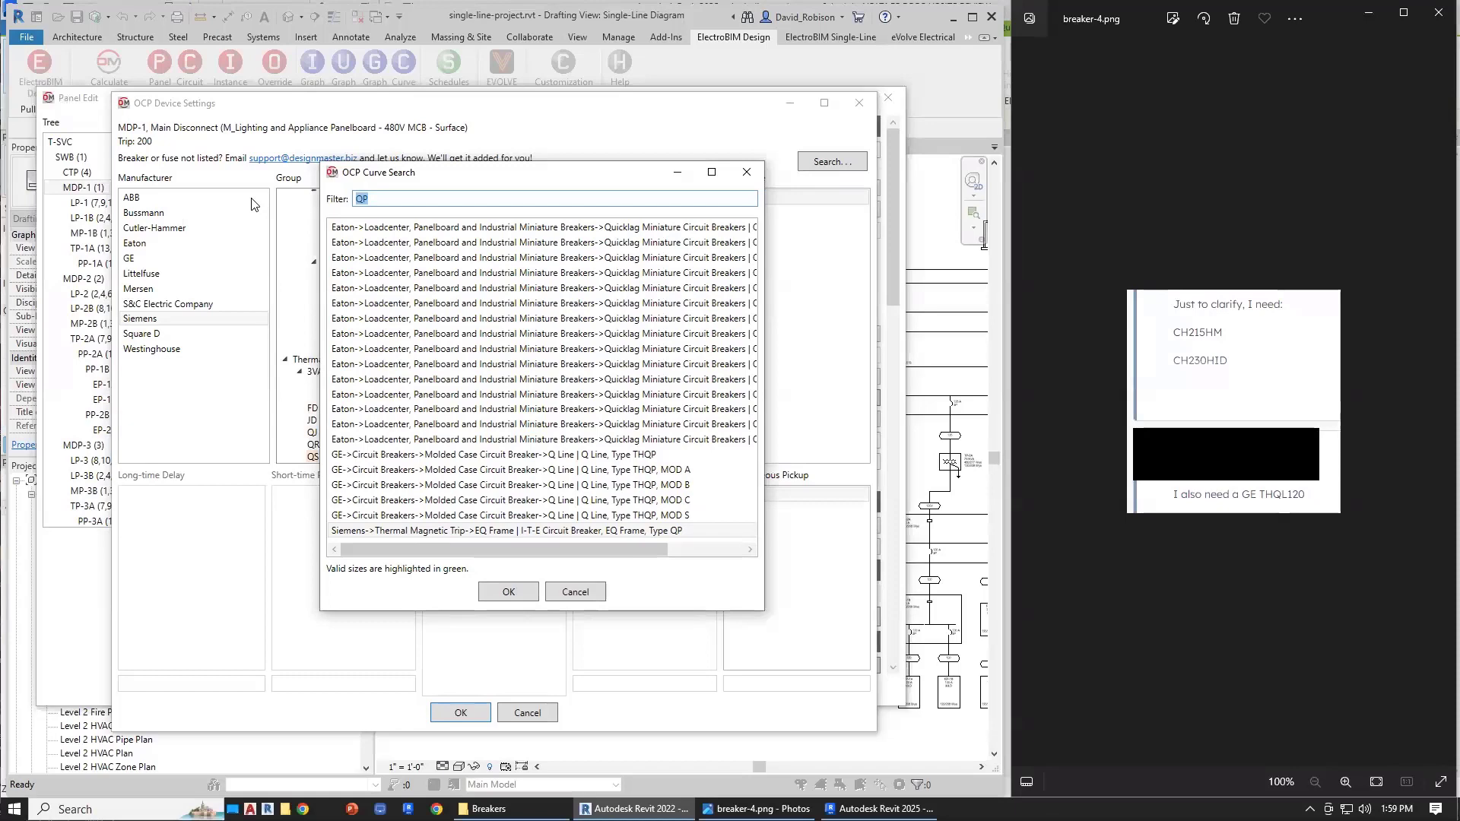
{"action": "type", "text": "CH215"}
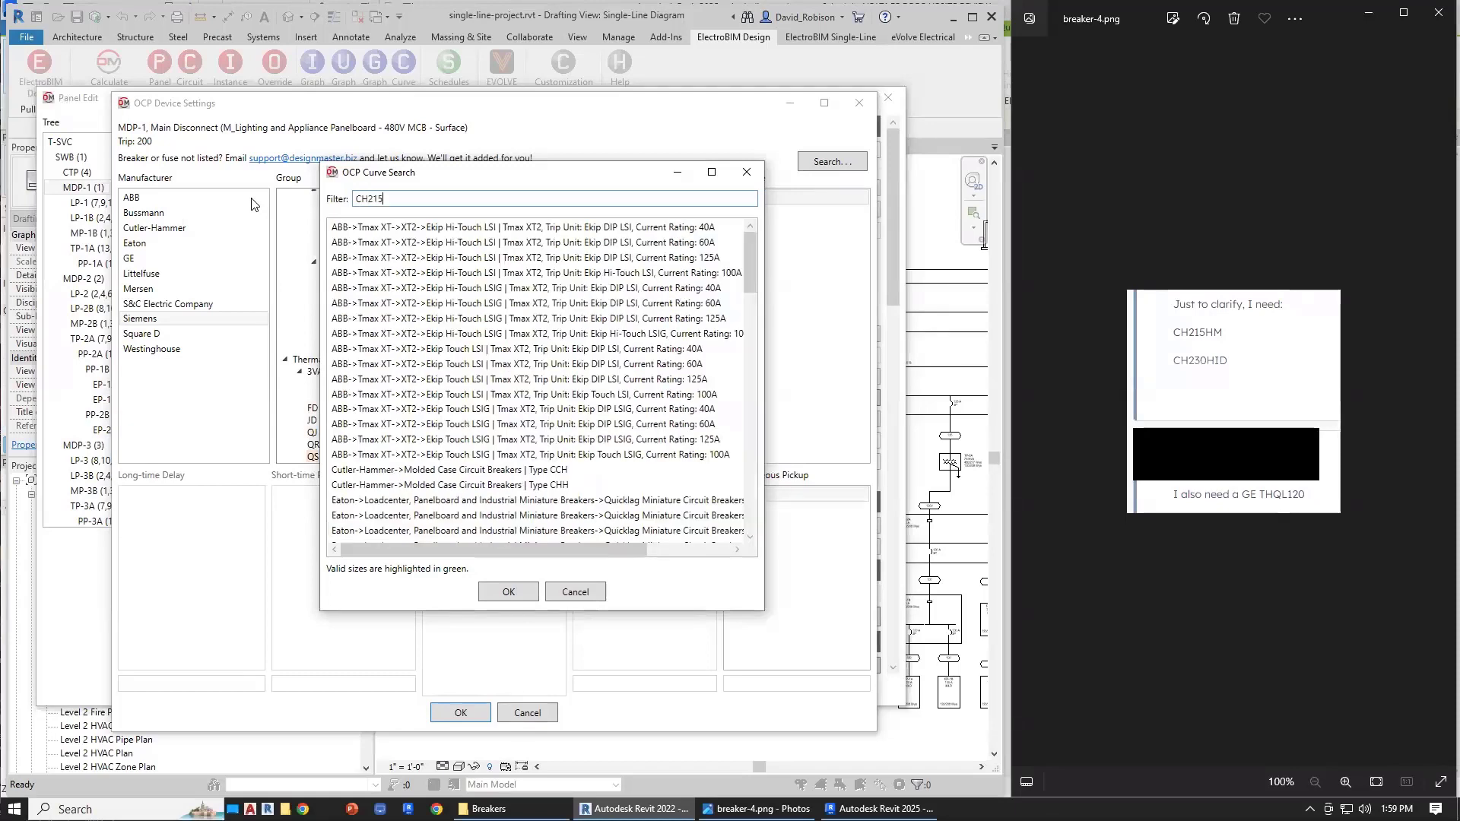
{"action": "left_click", "coordinate": [479, 228]}
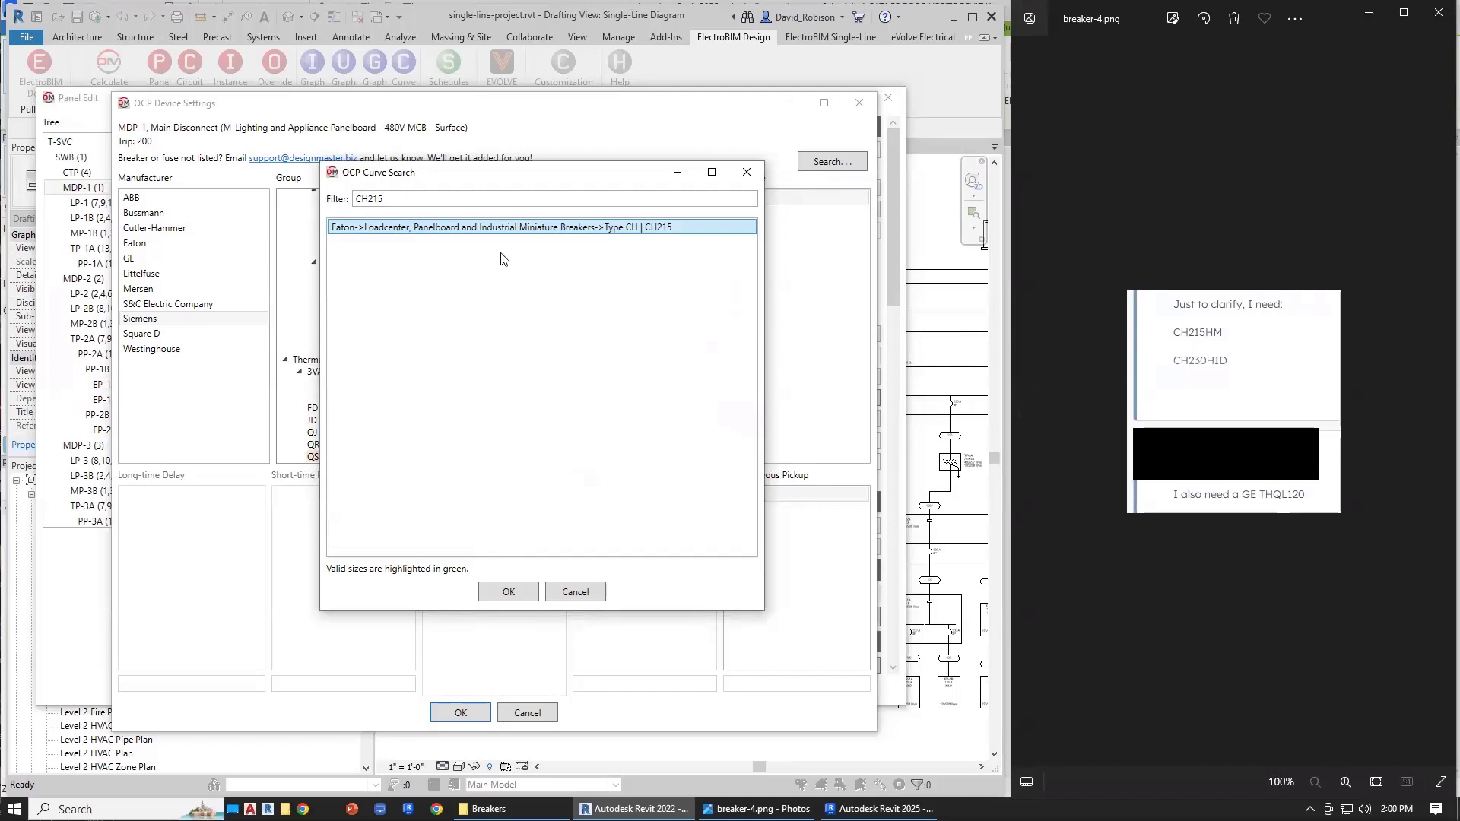
{"action": "left_click", "coordinate": [586, 594]}
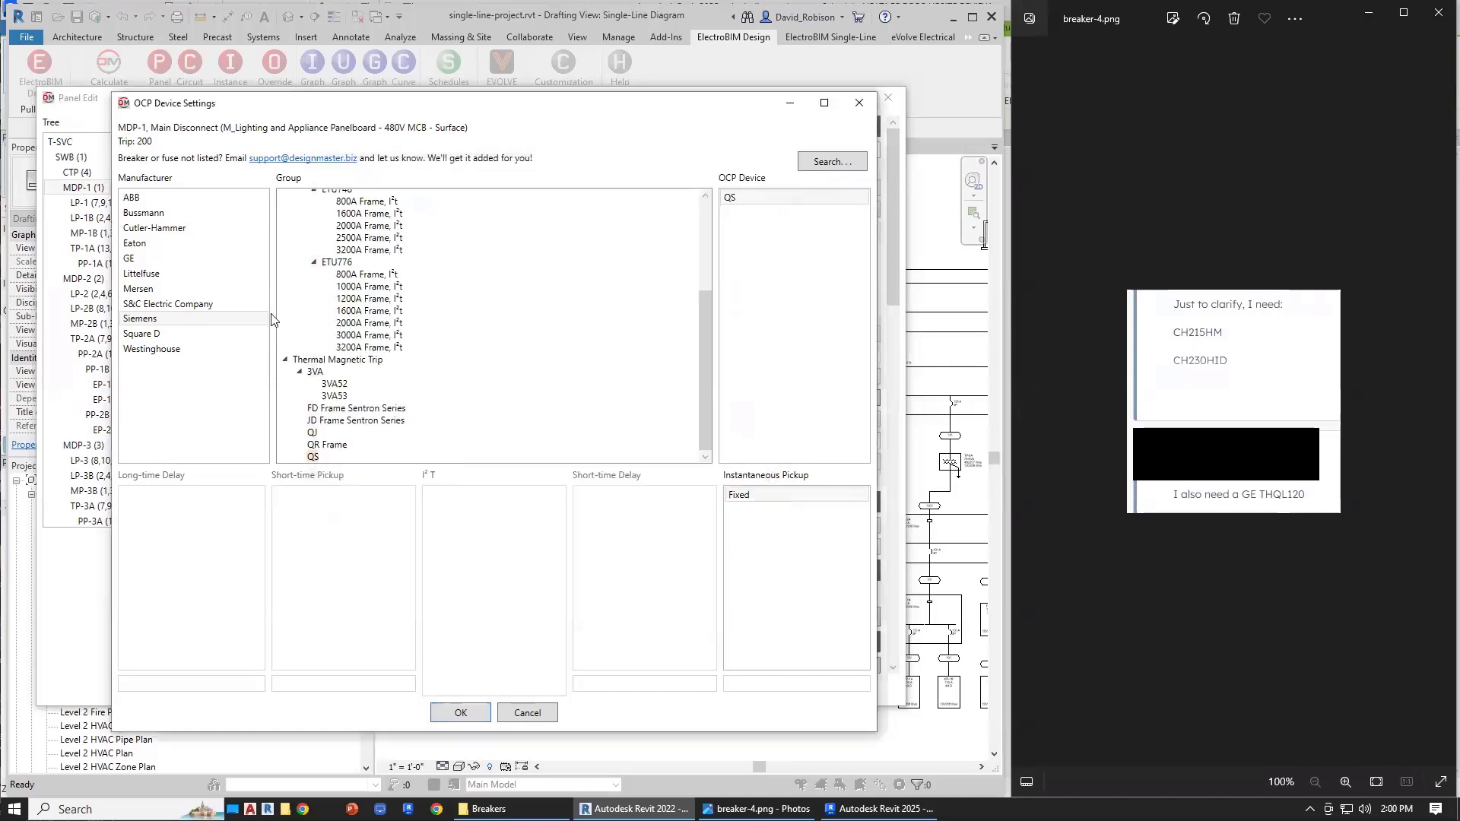
Browse the Eaton device groups and search the OCP curves for CH230.
{"action": "left_click", "coordinate": [153, 245]}
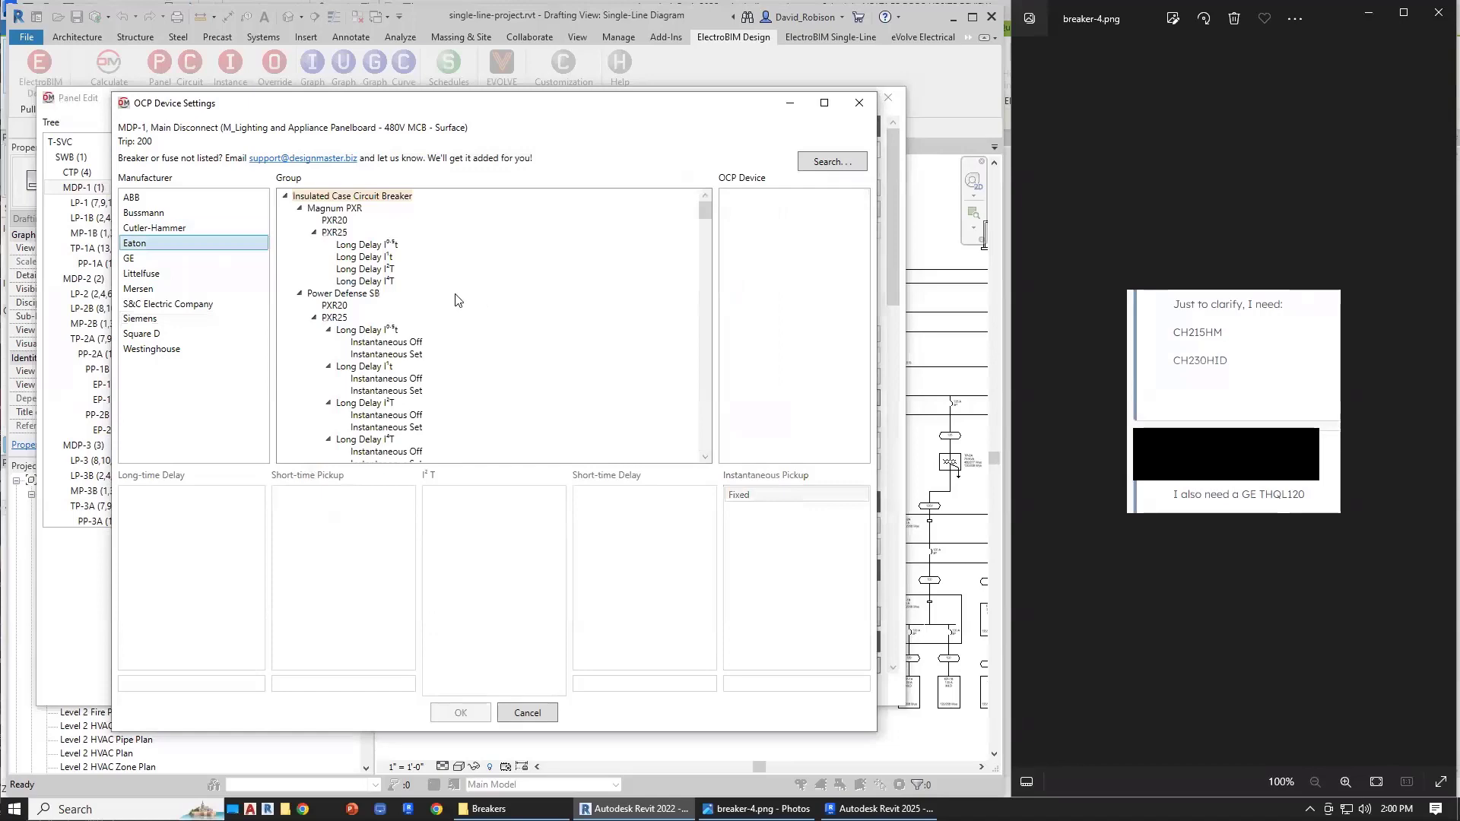
{"action": "scroll", "coordinate": [502, 302], "scroll_direction": "down", "scroll_amount": 10}
{"action": "mouse_move", "coordinate": [707, 228]}
{"action": "left_mouse_down"}
{"action": "mouse_move", "coordinate": [687, 431]}
{"action": "mouse_move", "coordinate": [705, 204]}
{"action": "left_mouse_up"}
{"action": "left_click", "coordinate": [834, 162]}
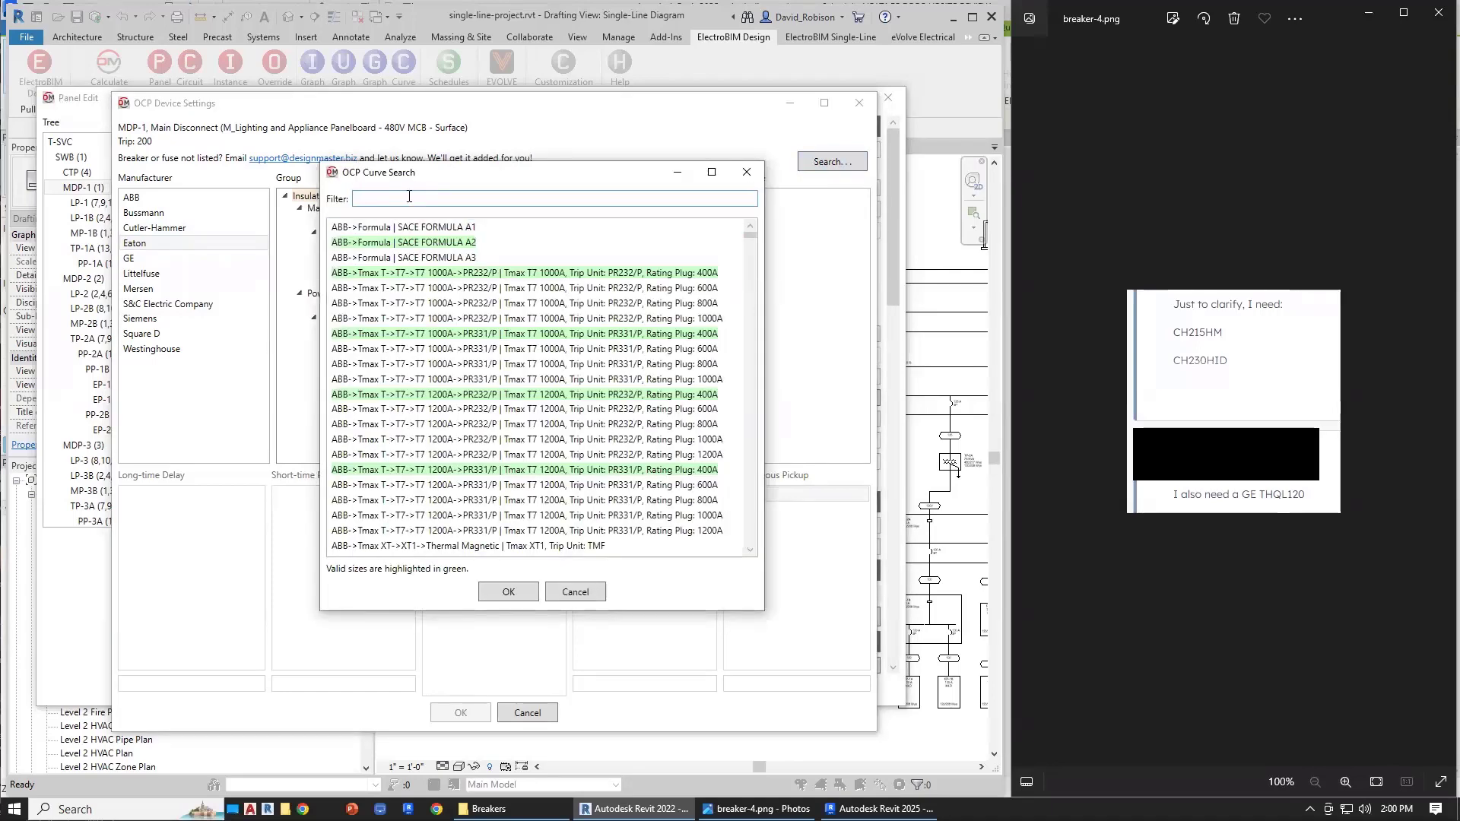
{"action": "type", "text": "CH230"}
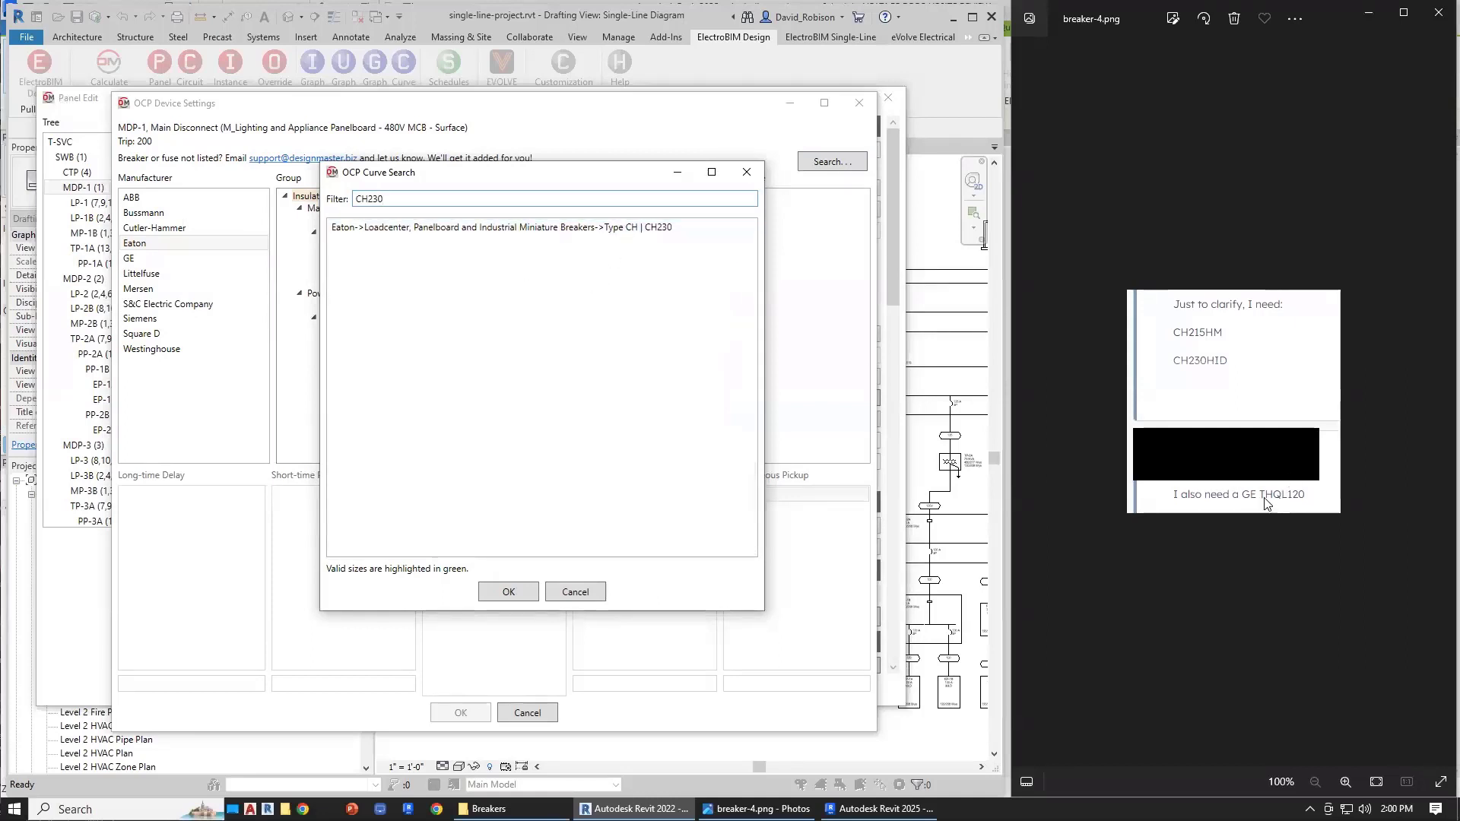
{"action": "left_click", "coordinate": [575, 592]}
Browse the GE device groups, search the OCP curves for THQL, and leave the device settings without applying a curve.
{"action": "left_click", "coordinate": [180, 259]}
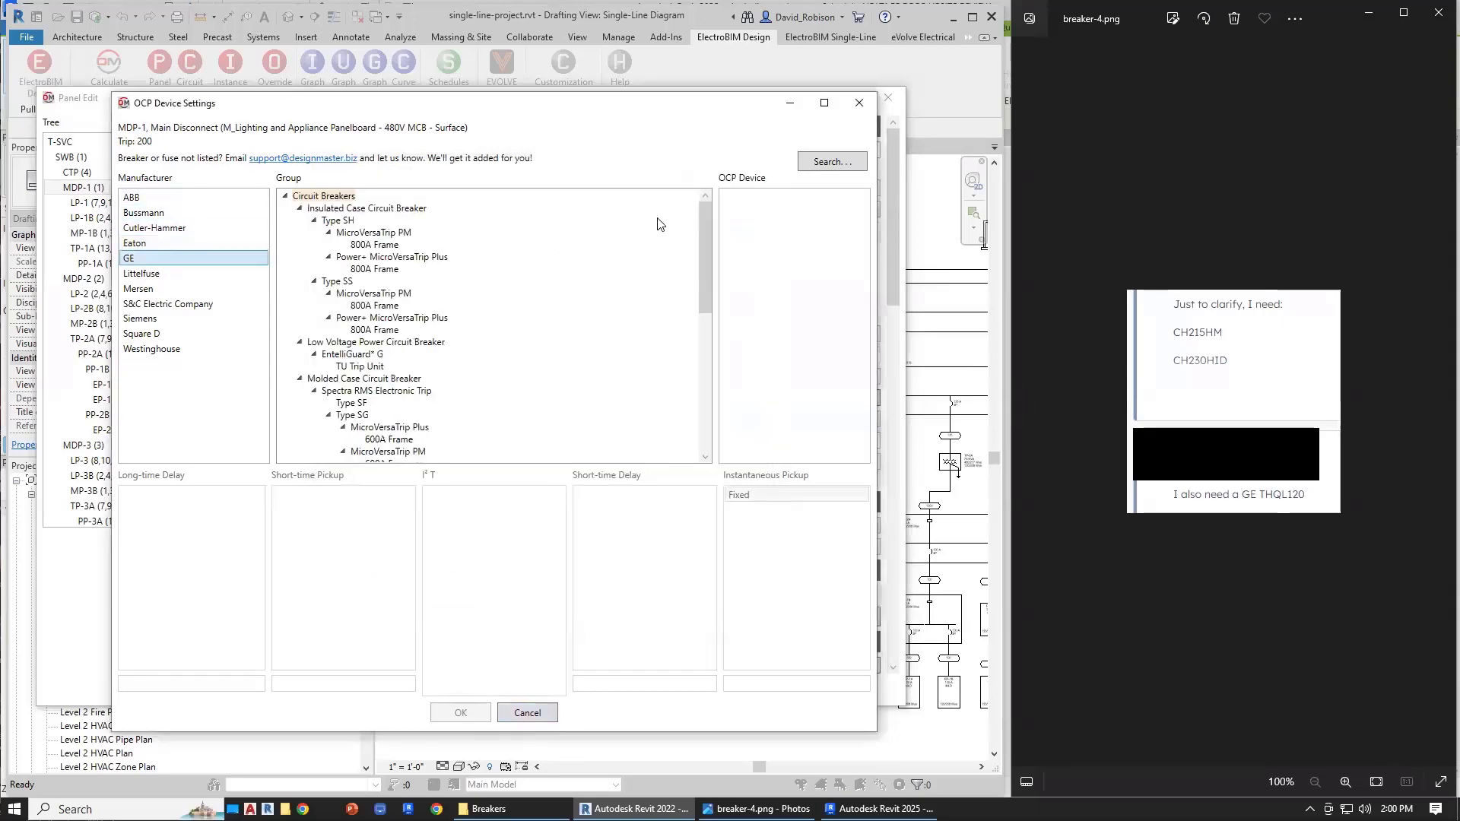
{"action": "left_click_drag", "start_coordinate": [701, 213], "coordinate": [704, 387]}
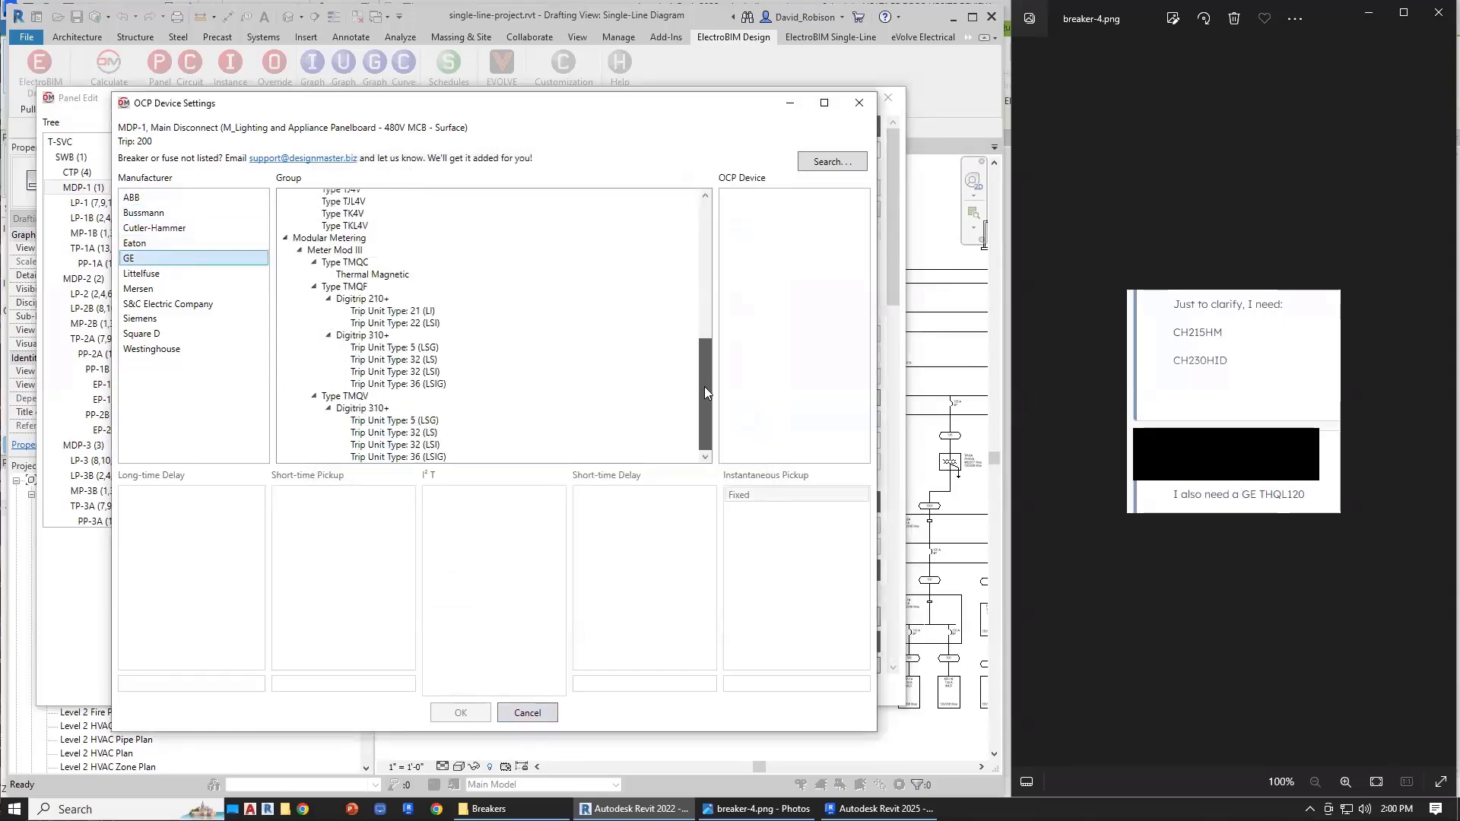
{"action": "left_click", "coordinate": [836, 163]}
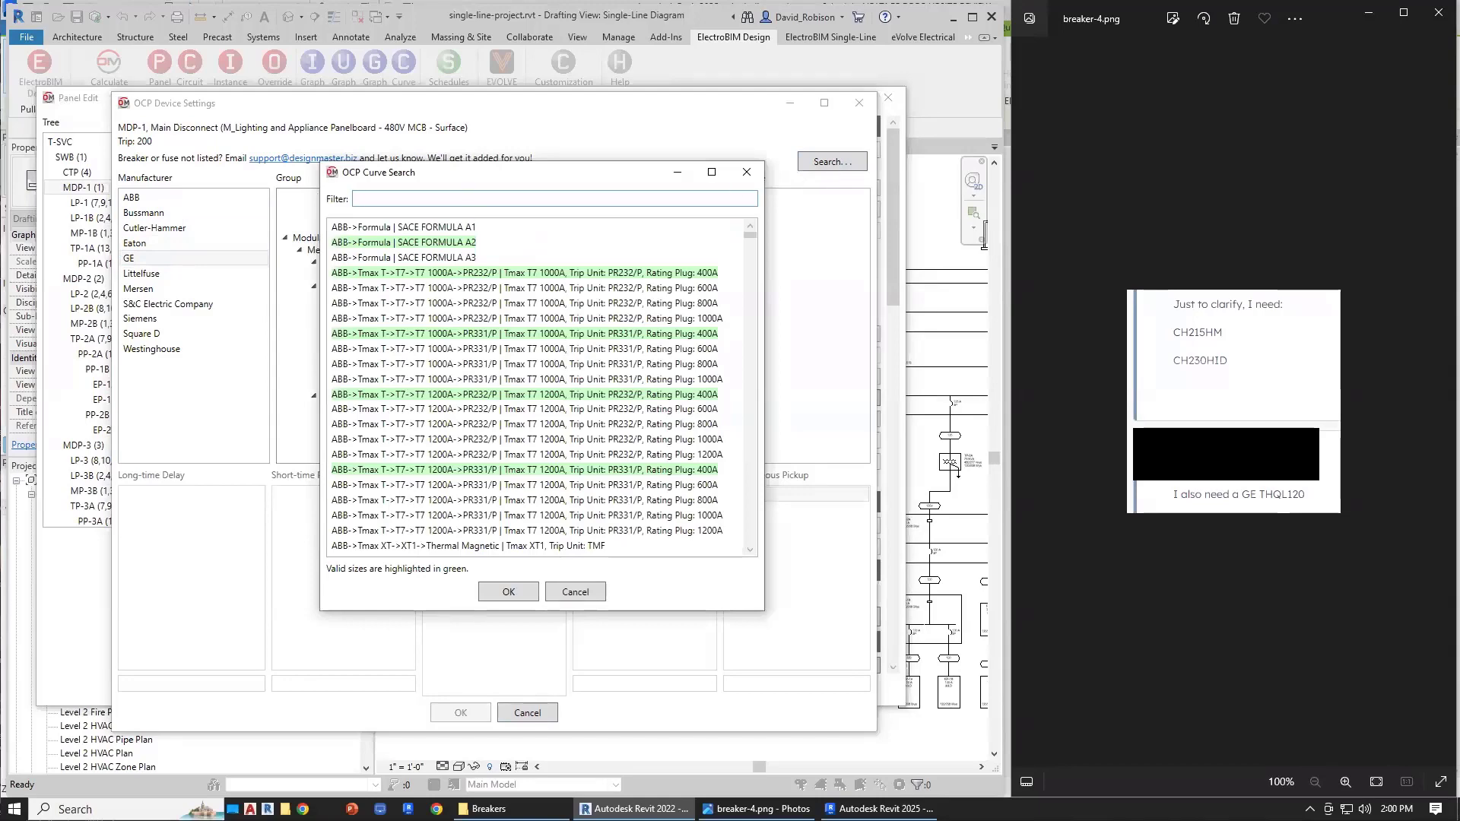
{"action": "type", "text": "THQL"}
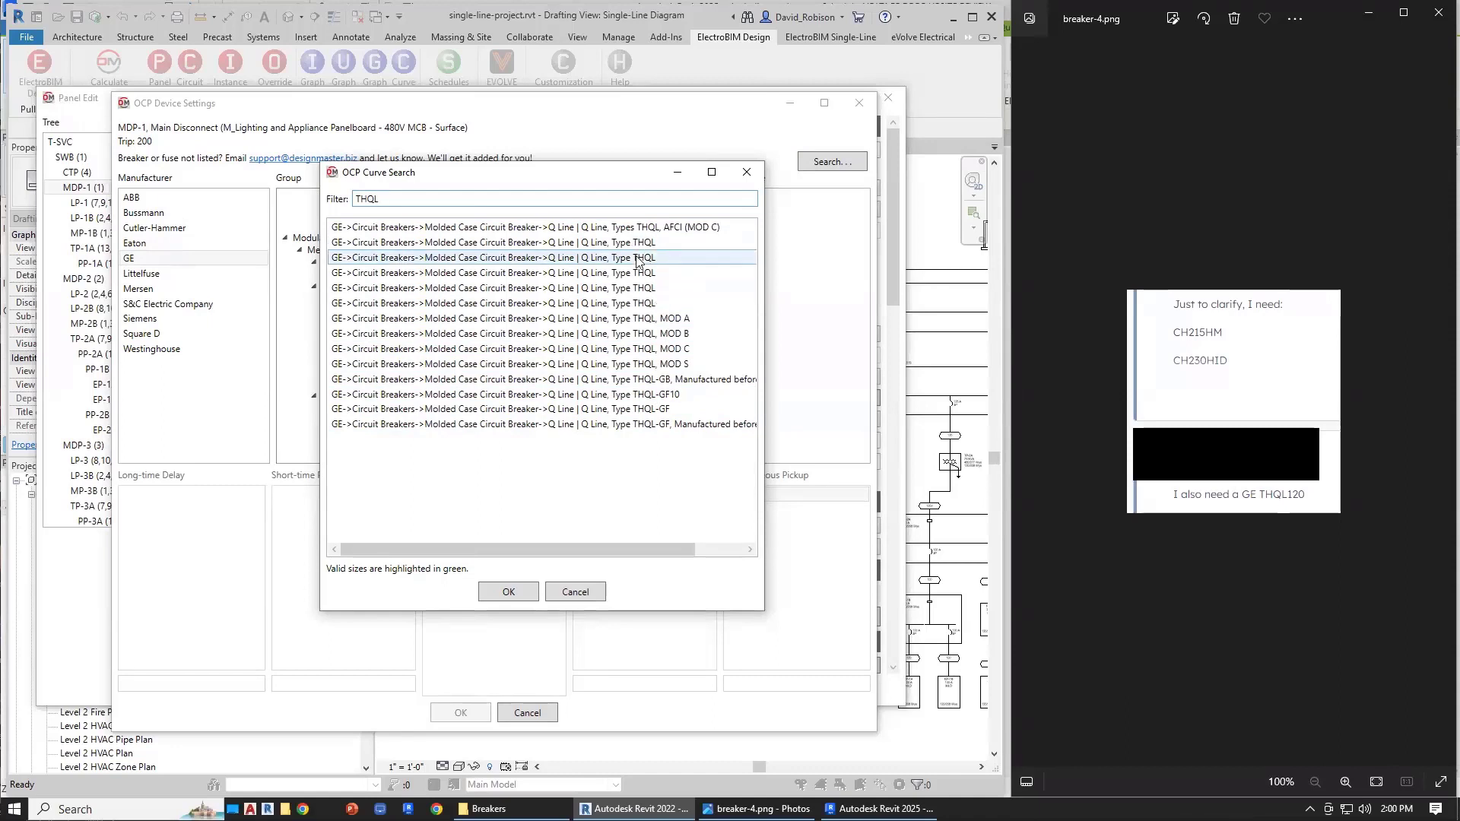
{"action": "left_click", "coordinate": [578, 592]}
{"action": "left_click", "coordinate": [532, 715]}
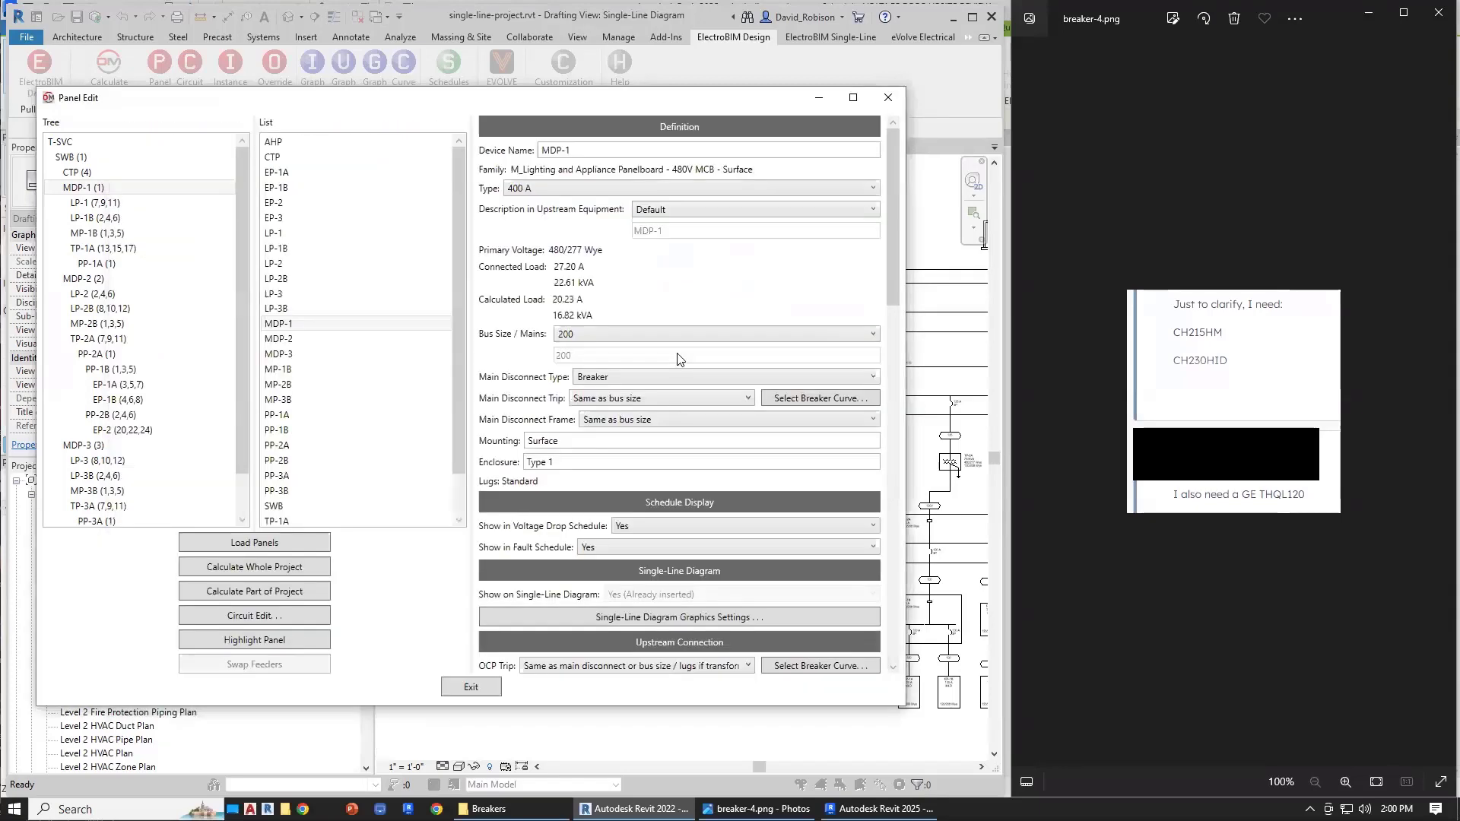
Set MDP-1's bus size / mains to 60.
{"action": "left_click", "coordinate": [634, 334]}
{"action": "scroll", "coordinate": [639, 392], "scroll_direction": "up", "scroll_amount": 2}
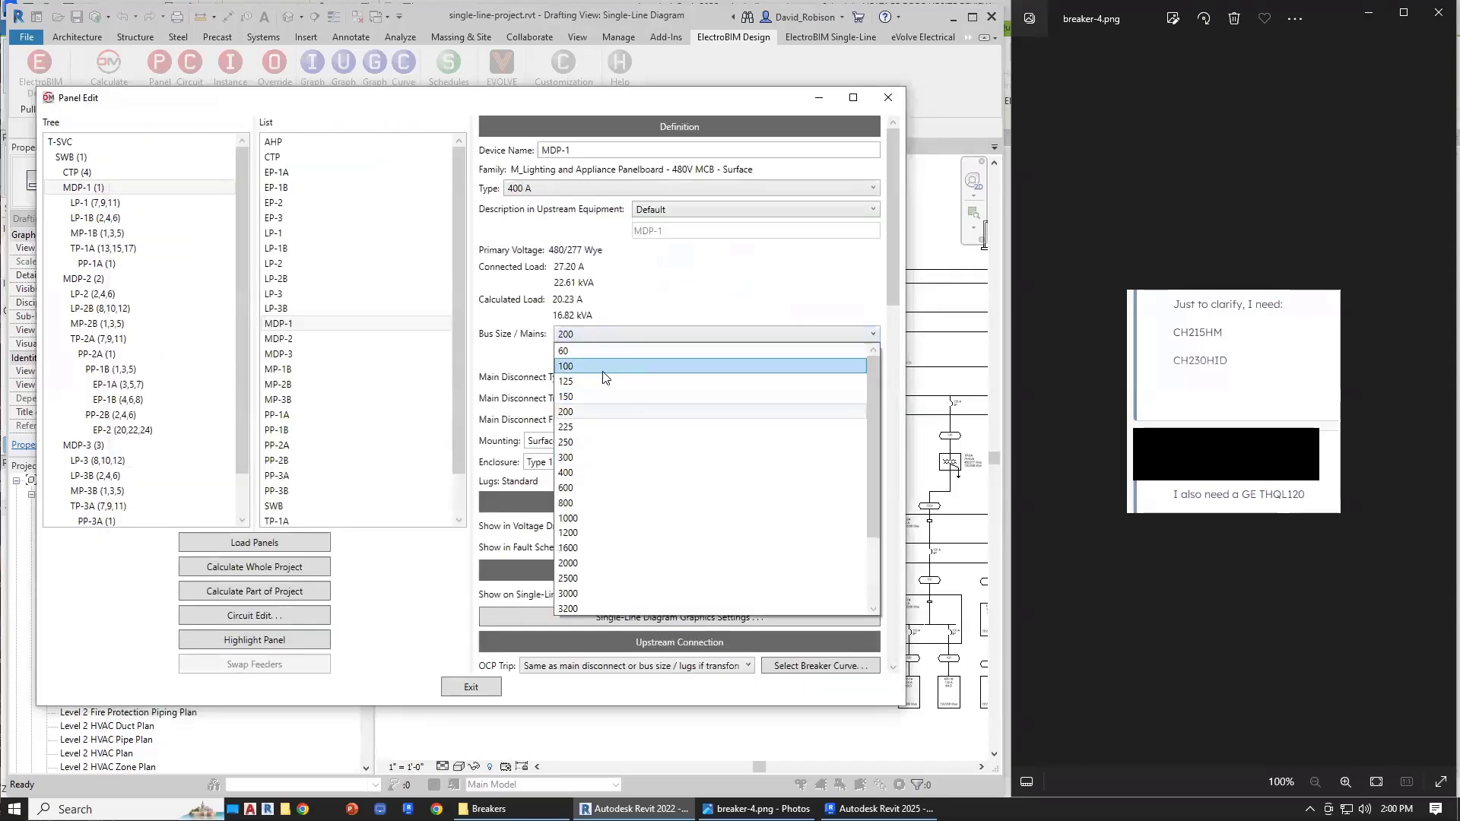
{"action": "left_click", "coordinate": [622, 350]}
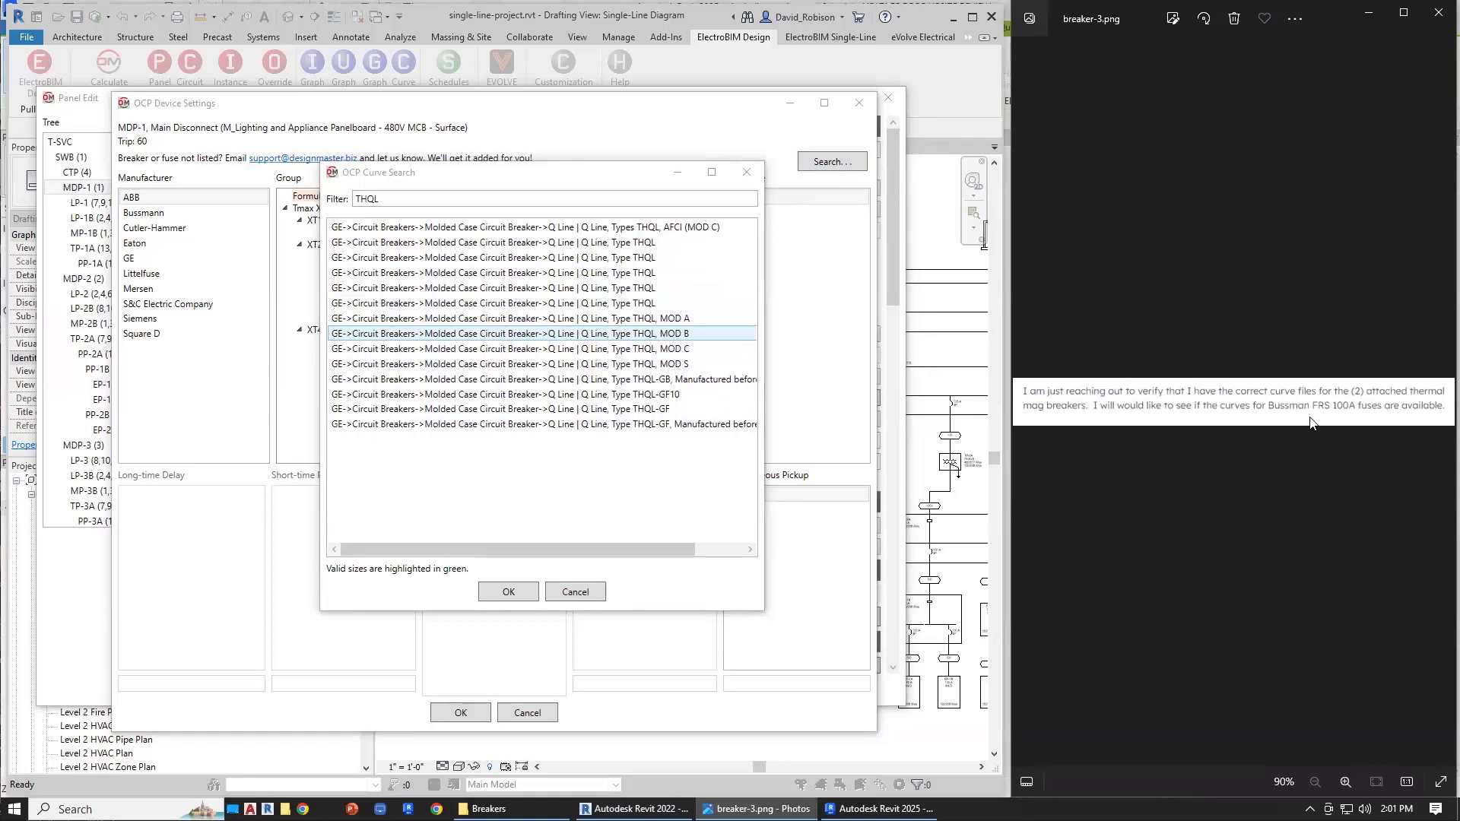
Search the OCP curves for FRS and bring up the breaker-2.png request in Photos.
{"action": "left_click", "coordinate": [279, 202]}
{"action": "type", "text": "FRS"}
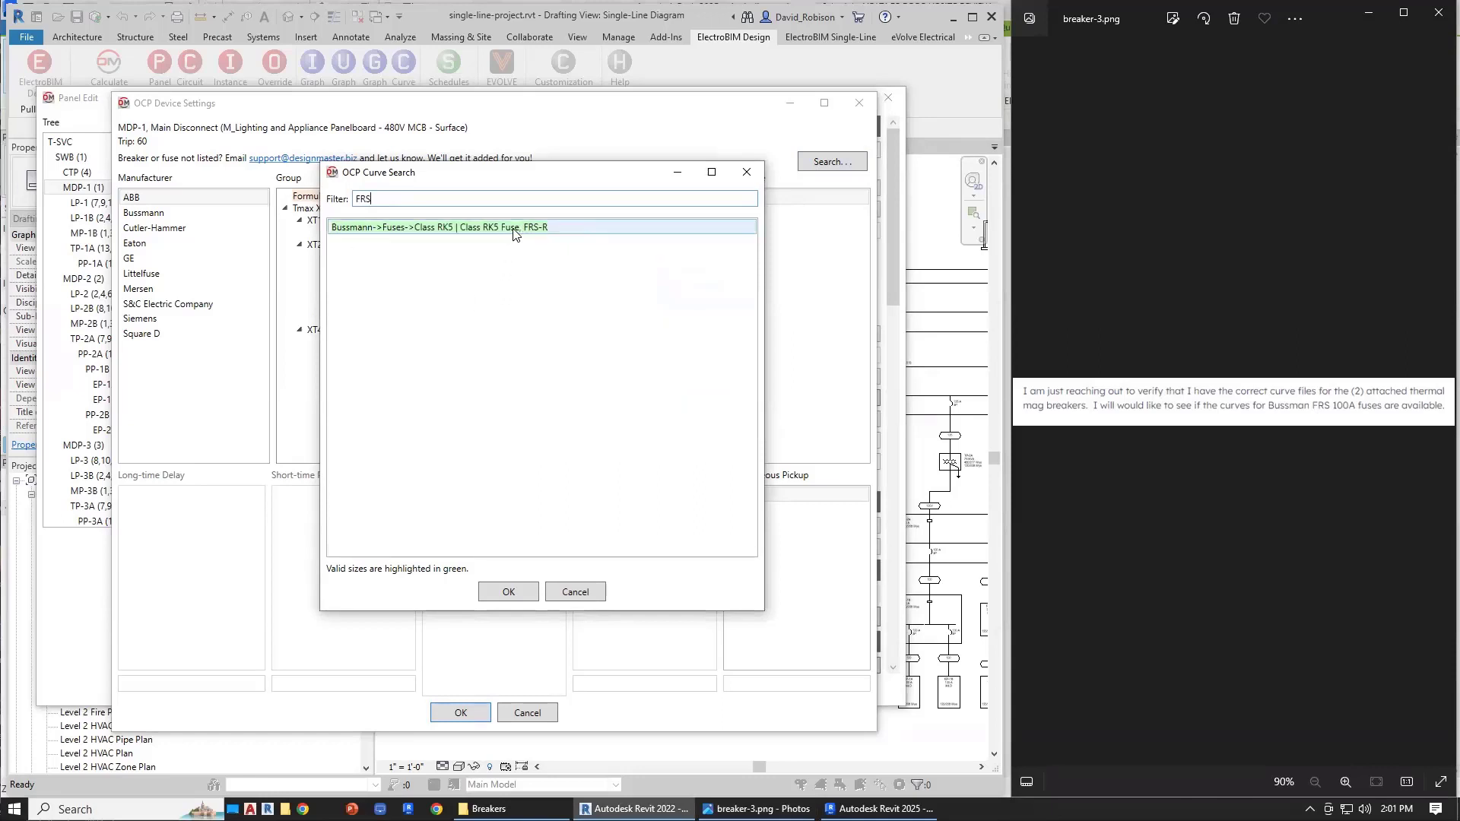
{"action": "left_click", "coordinate": [1195, 283]}
{"action": "scroll", "coordinate": [1195, 282], "scroll_direction": "up", "scroll_amount": 1}
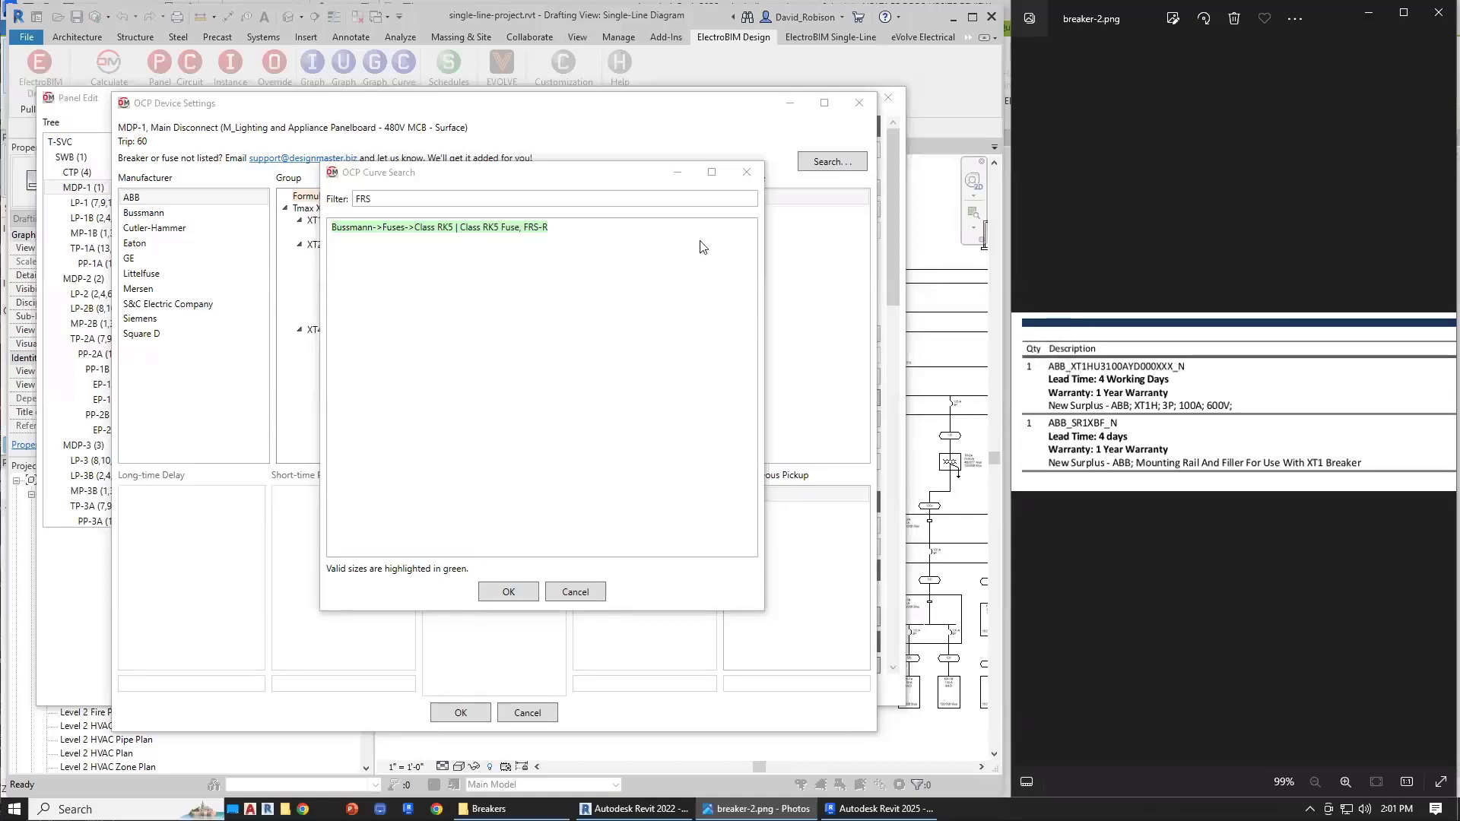
Return to the OCP curve search in Revit, filter for XT1H, and broaden the filter to XT1.
{"action": "left_click", "coordinate": [289, 199]}
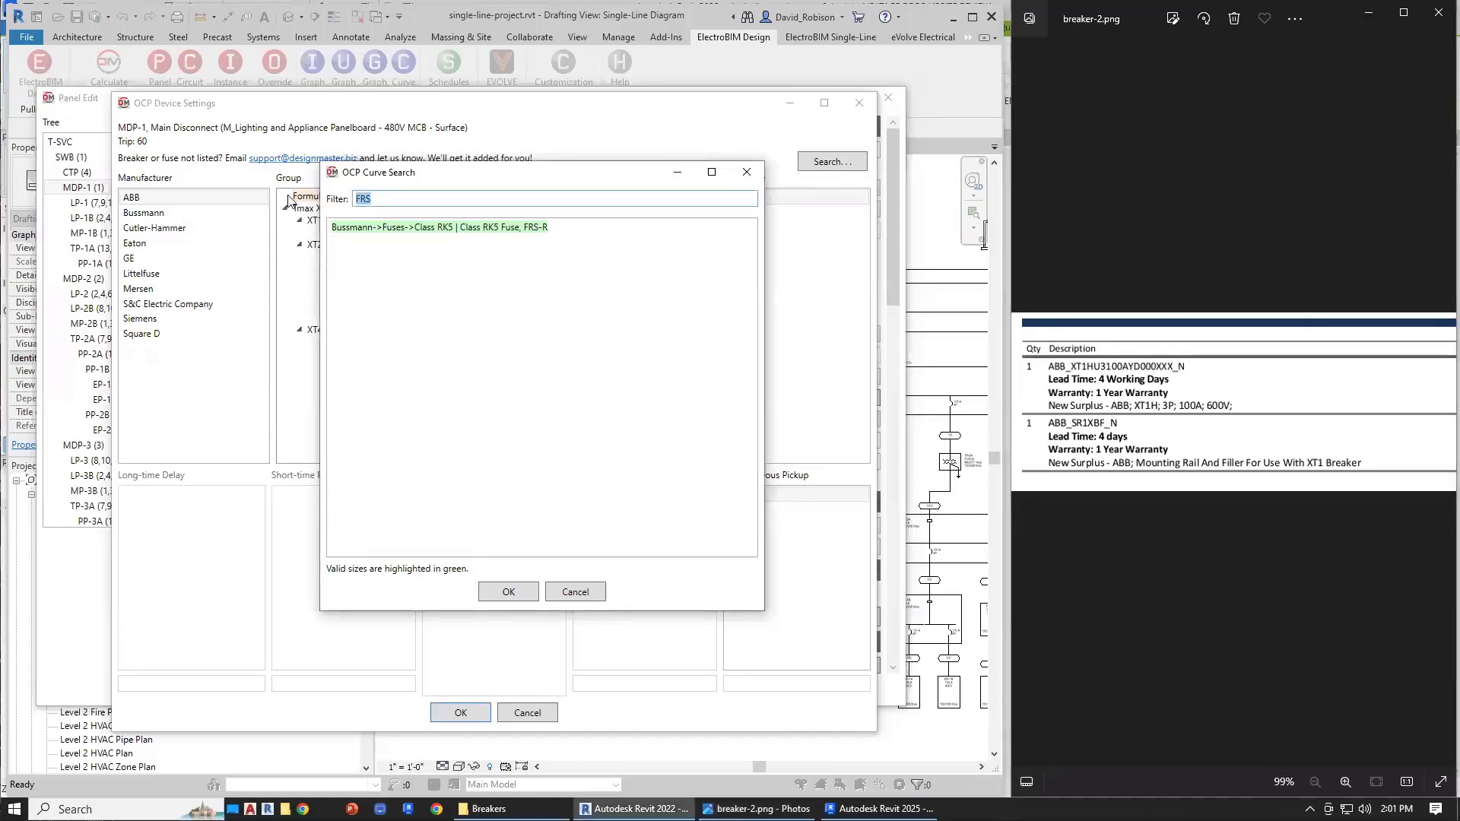
{"action": "type", "text": "XT1H"}
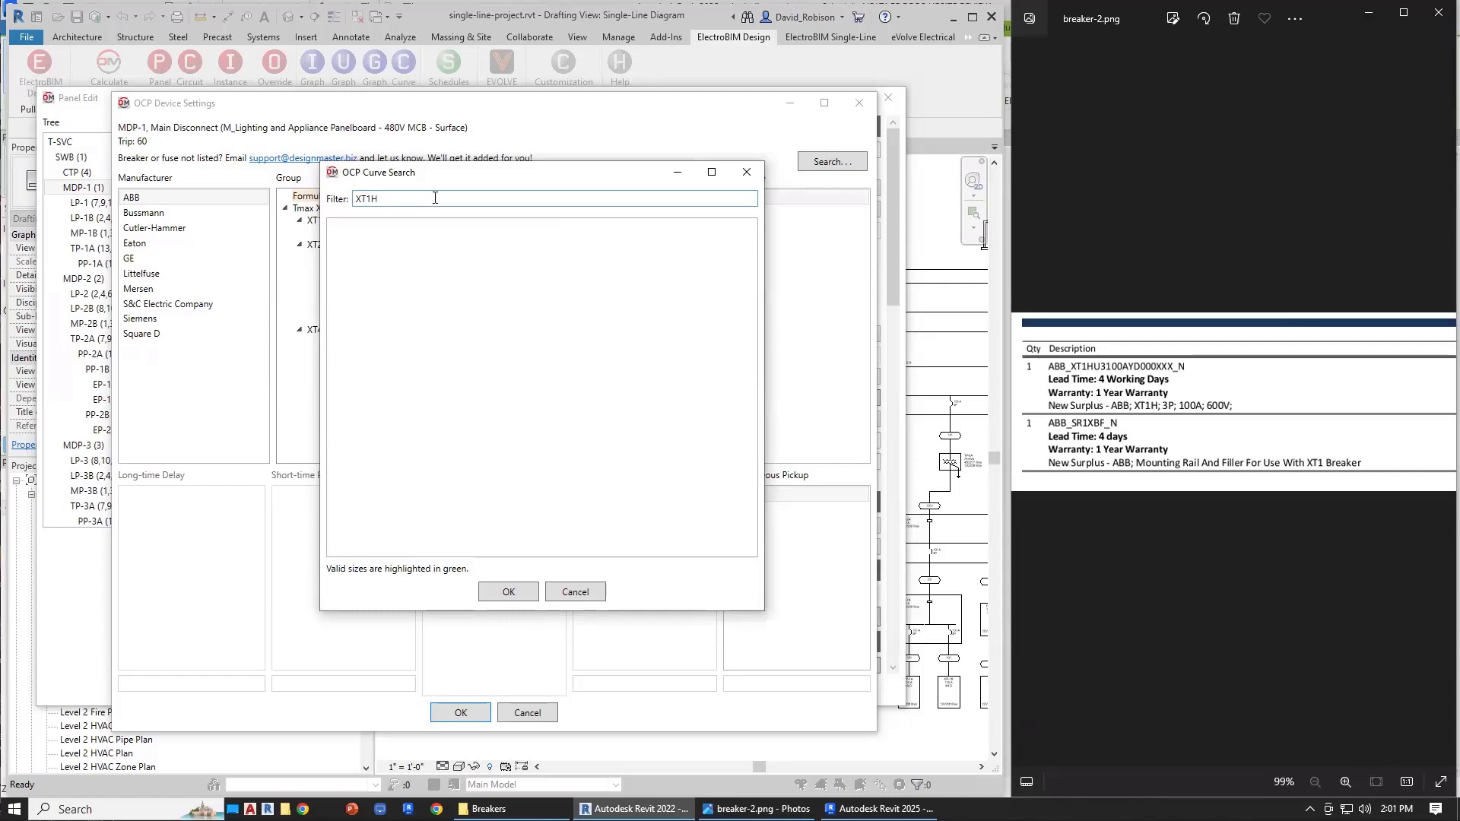
{"action": "key", "text": "Home"}
{"action": "key", "text": "Delete"}
{"action": "type", "text": "XT1"}
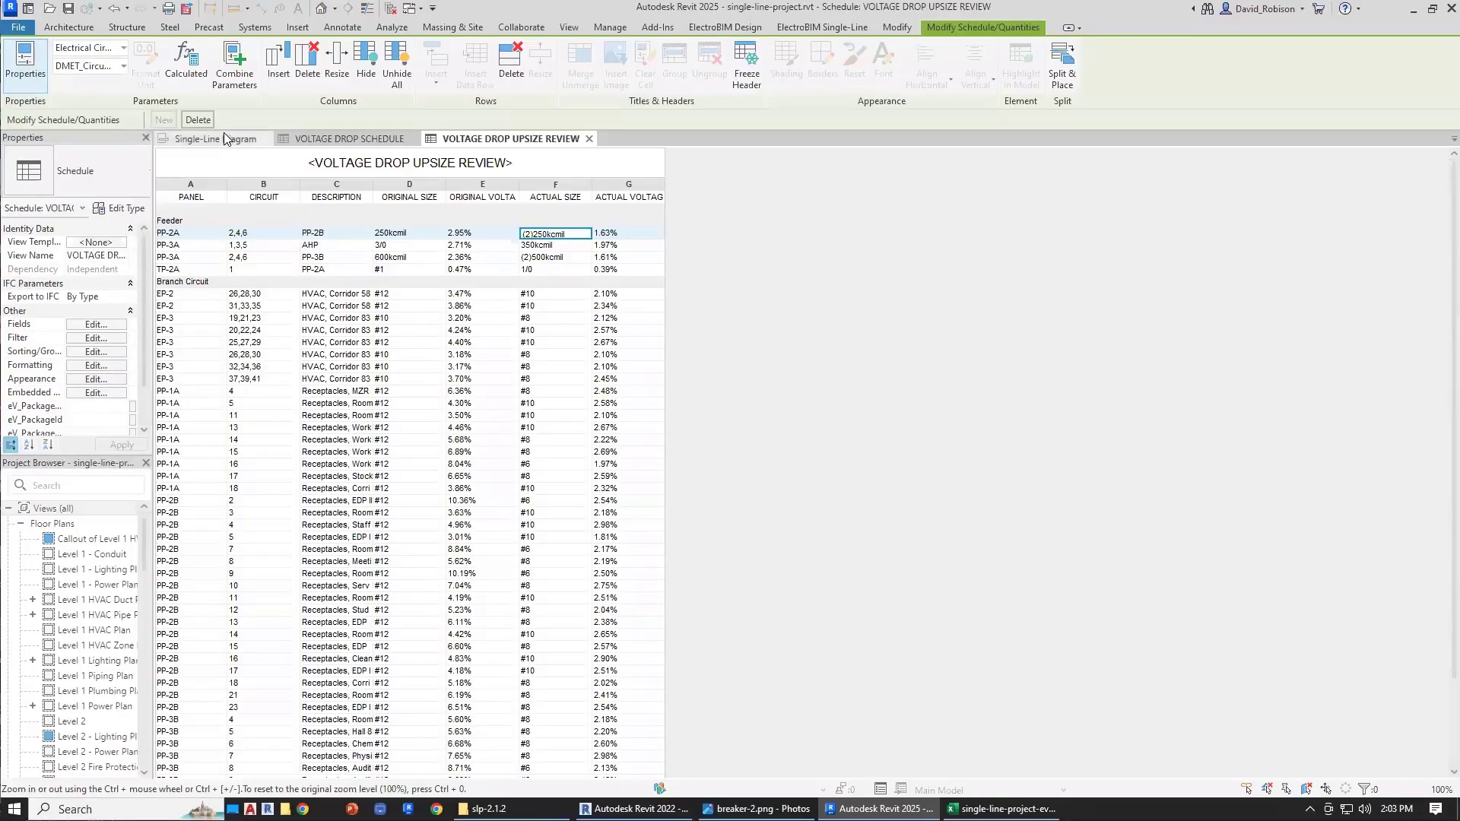
Open the Single-Line Diagram view in Revit 2025 and show the feeder between transformer TP-2A and panel PP-2A.
{"action": "left_click", "coordinate": [216, 139]}
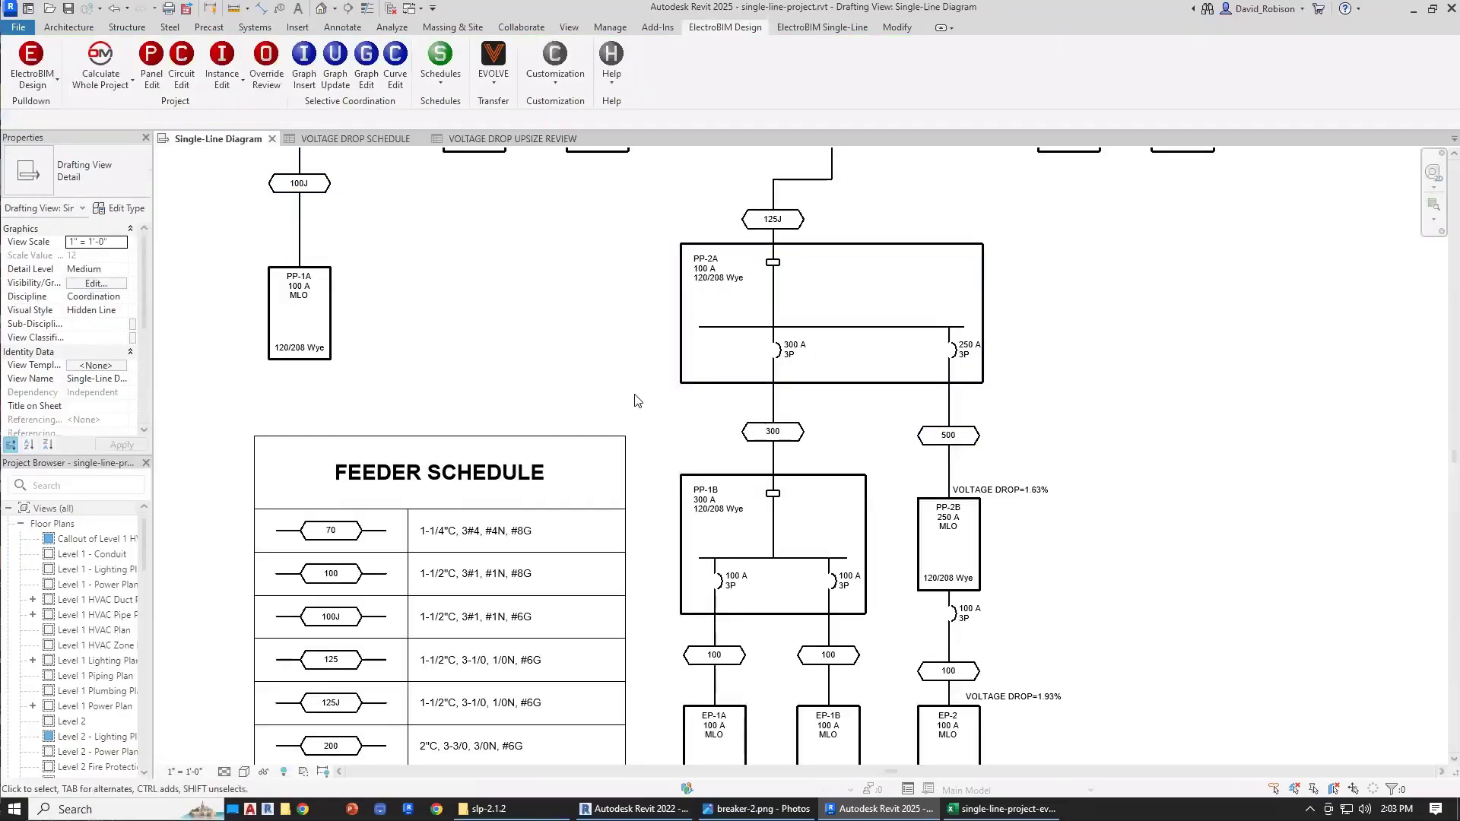
{"action": "scroll", "coordinate": [632, 398], "scroll_direction": "down", "scroll_amount": 3}
{"action": "scroll", "coordinate": [794, 456], "scroll_direction": "up", "scroll_amount": 2}
{"action": "scroll", "coordinate": [793, 456], "scroll_direction": "up", "scroll_amount": 3}
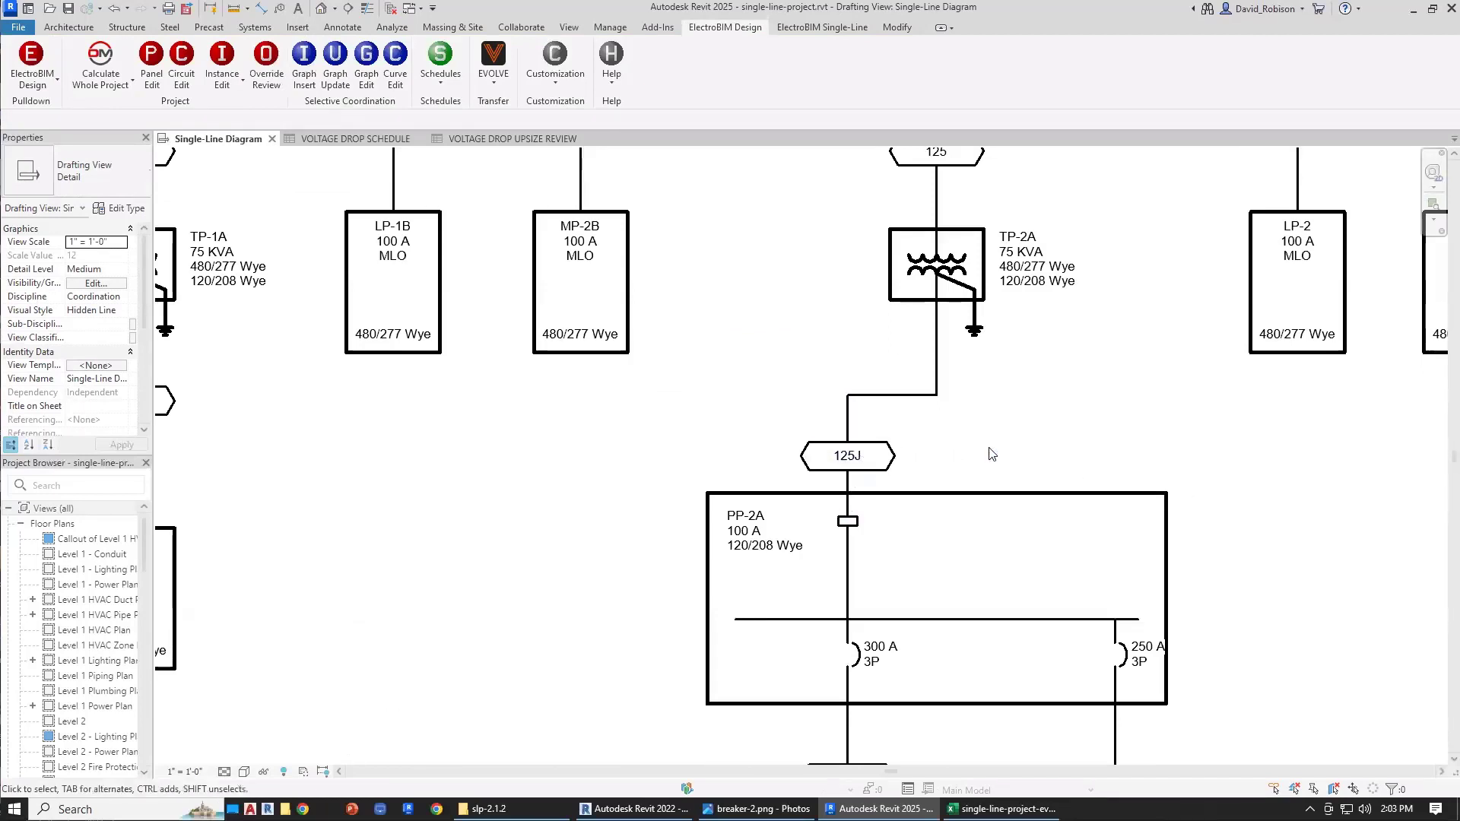
Review the feeder ground sizing options for T-SVC, keep Size automatically, and exit the panel editor.
{"action": "scroll", "coordinate": [525, 450], "scroll_direction": "down", "scroll_amount": 12}
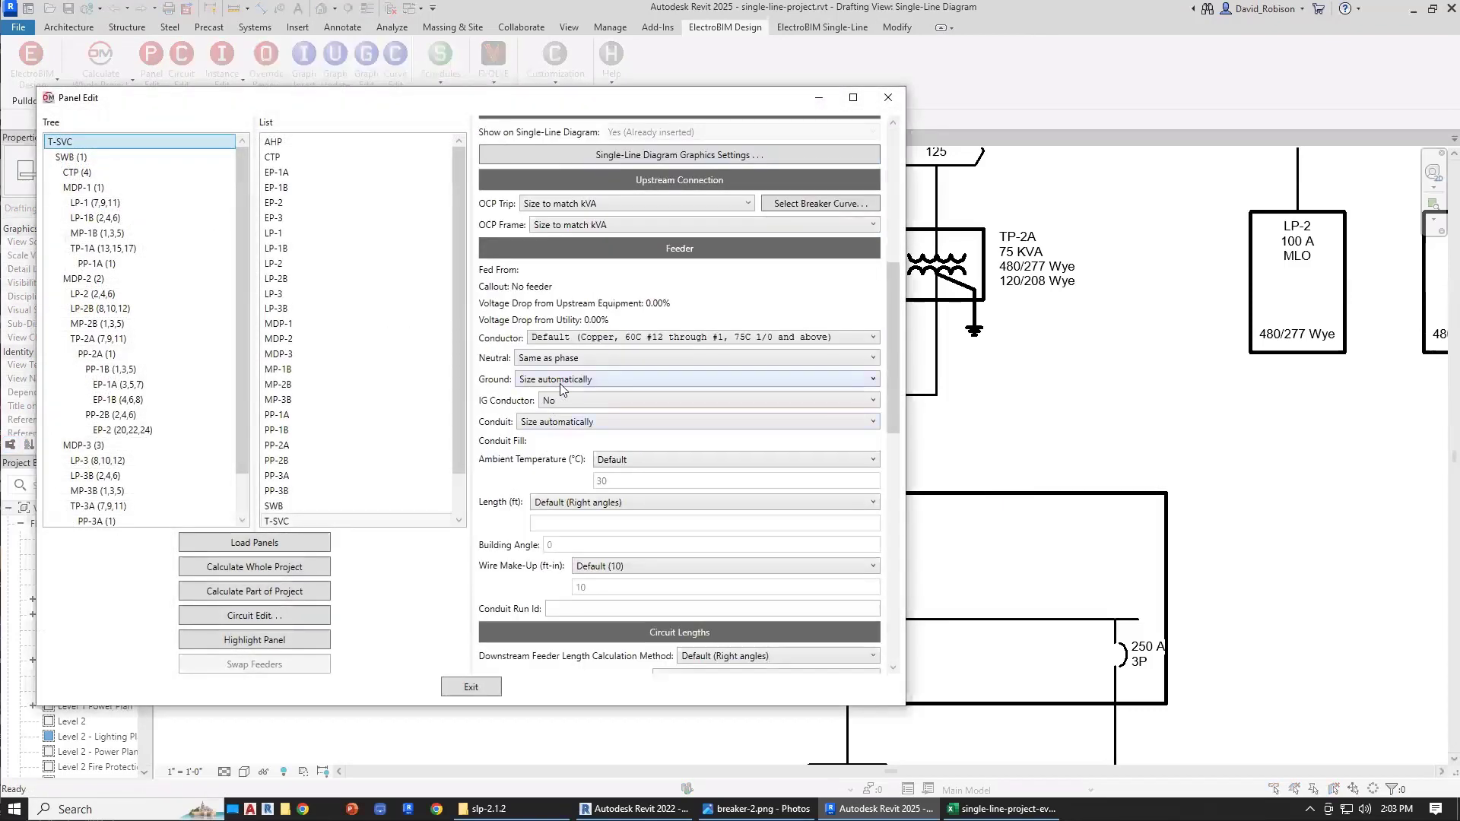
{"action": "left_click", "coordinate": [560, 384]}
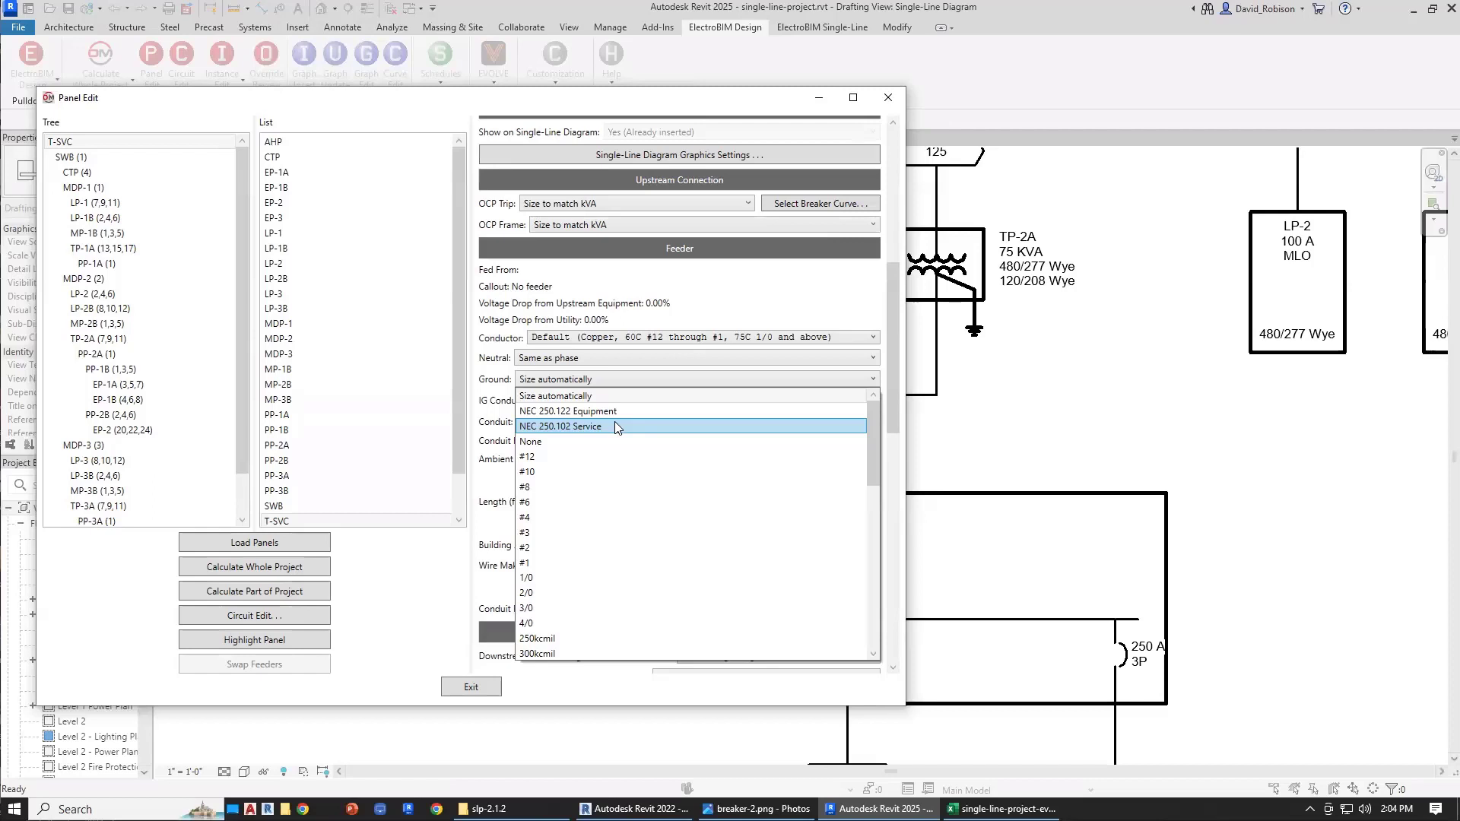
{"action": "left_click", "coordinate": [614, 396]}
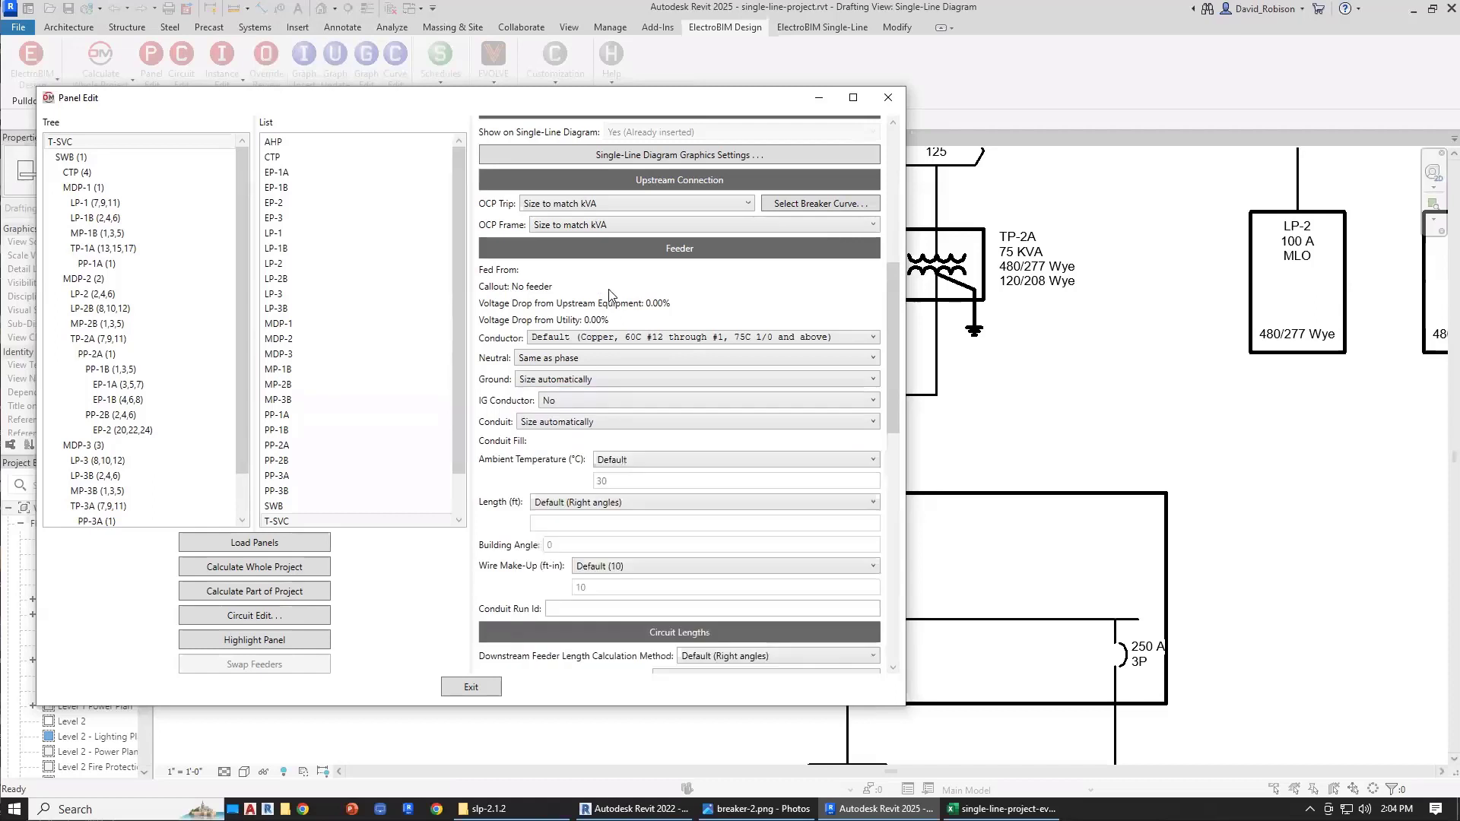
{"action": "left_click", "coordinate": [495, 685]}
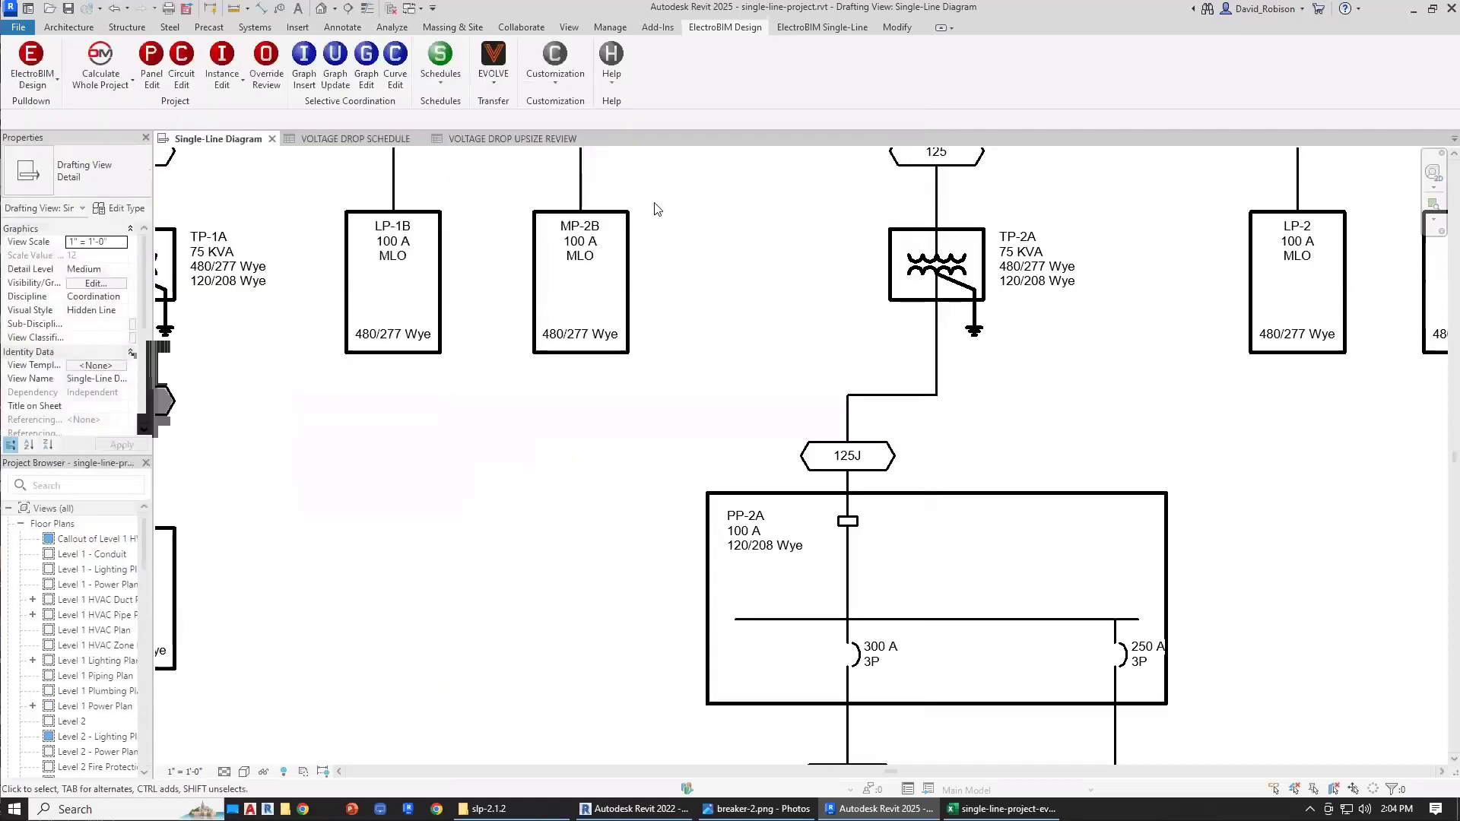
Set the Feeder ID service ground letter to T (for Transformer) in the project options.
{"action": "left_click", "coordinate": [548, 65]}
{"action": "left_click", "coordinate": [580, 126]}
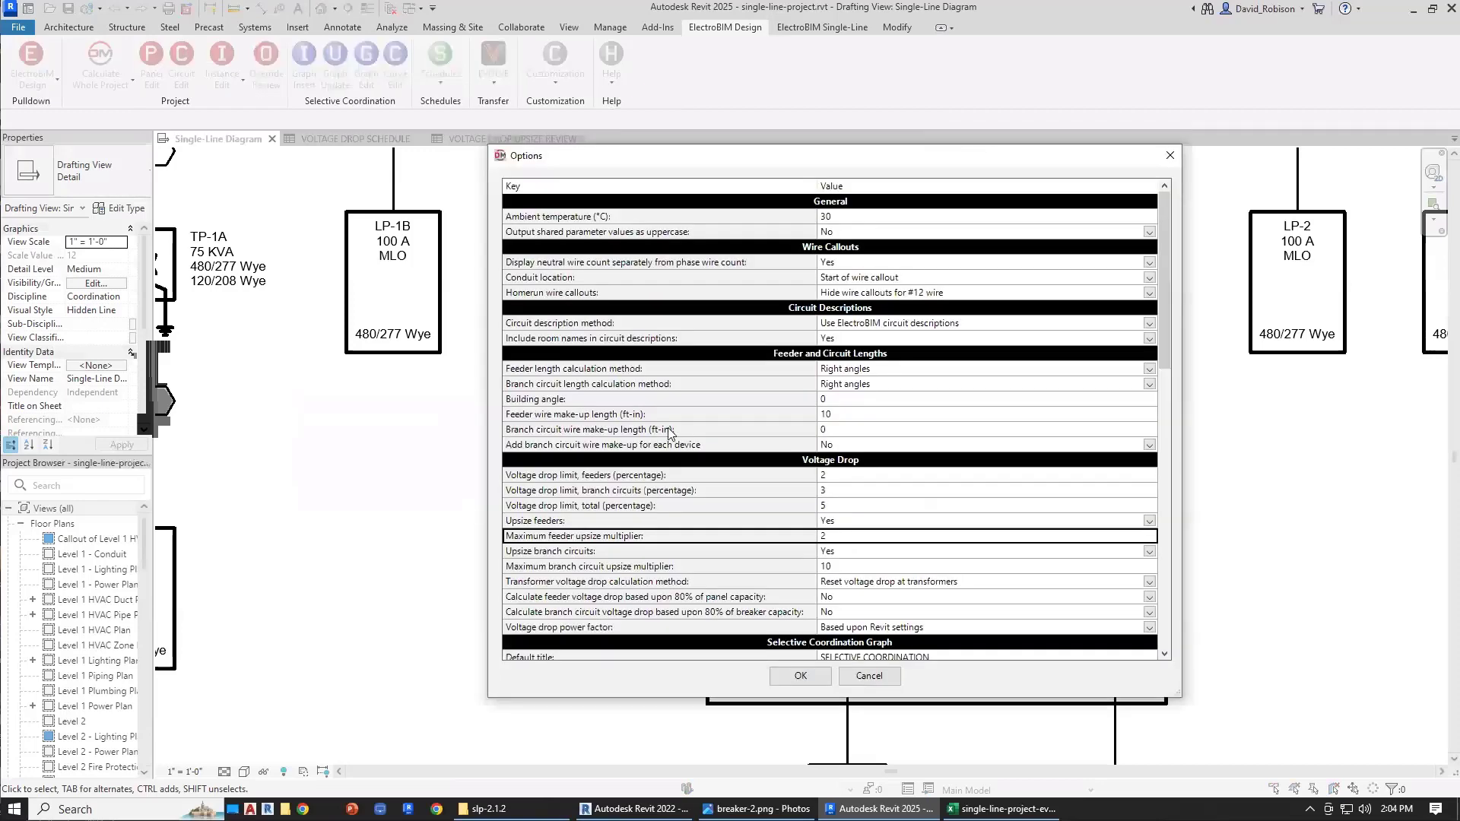
{"action": "scroll", "coordinate": [668, 432], "scroll_direction": "down", "scroll_amount": 20}
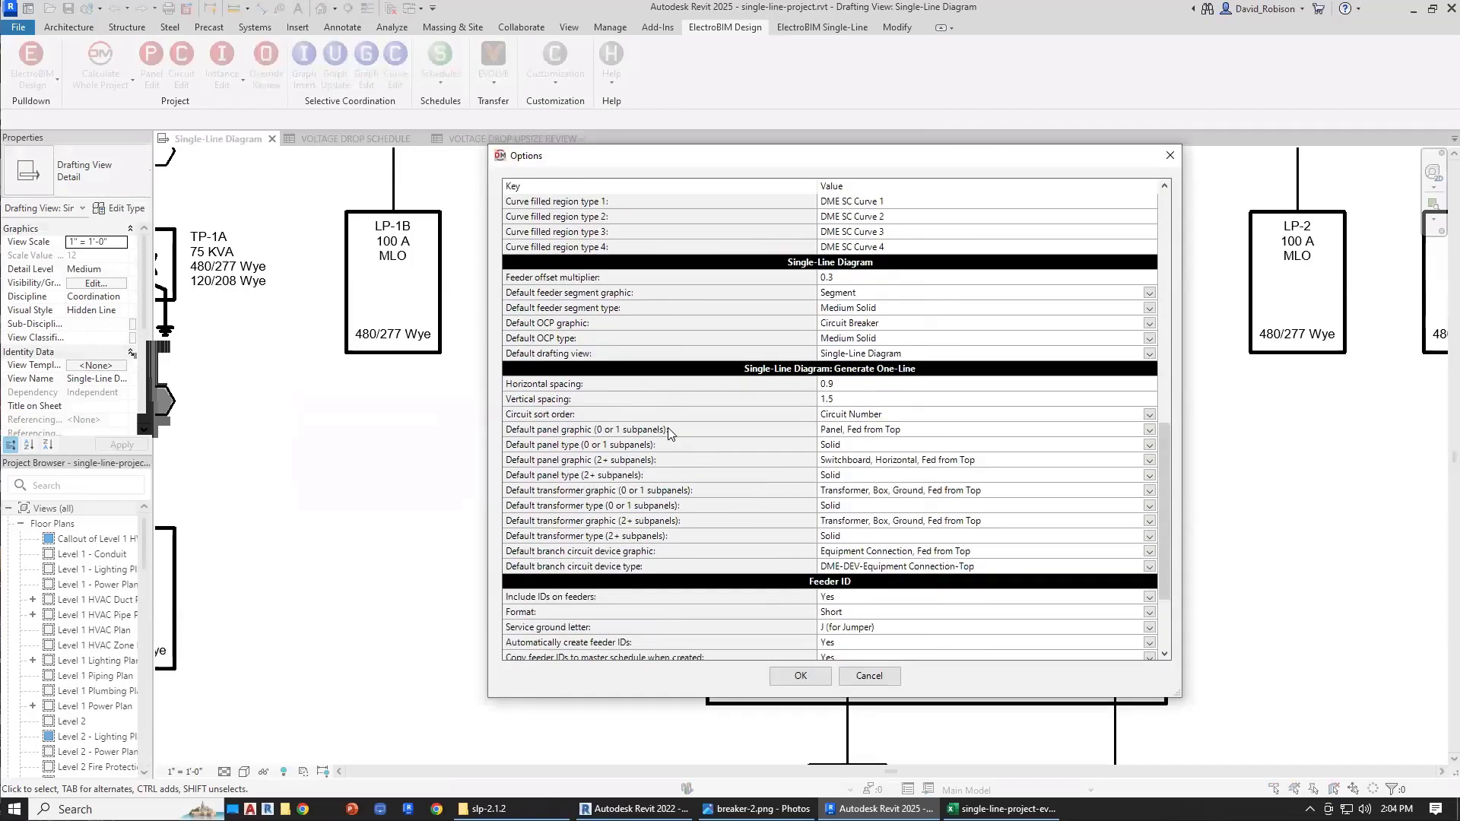
{"action": "left_click", "coordinate": [907, 508]}
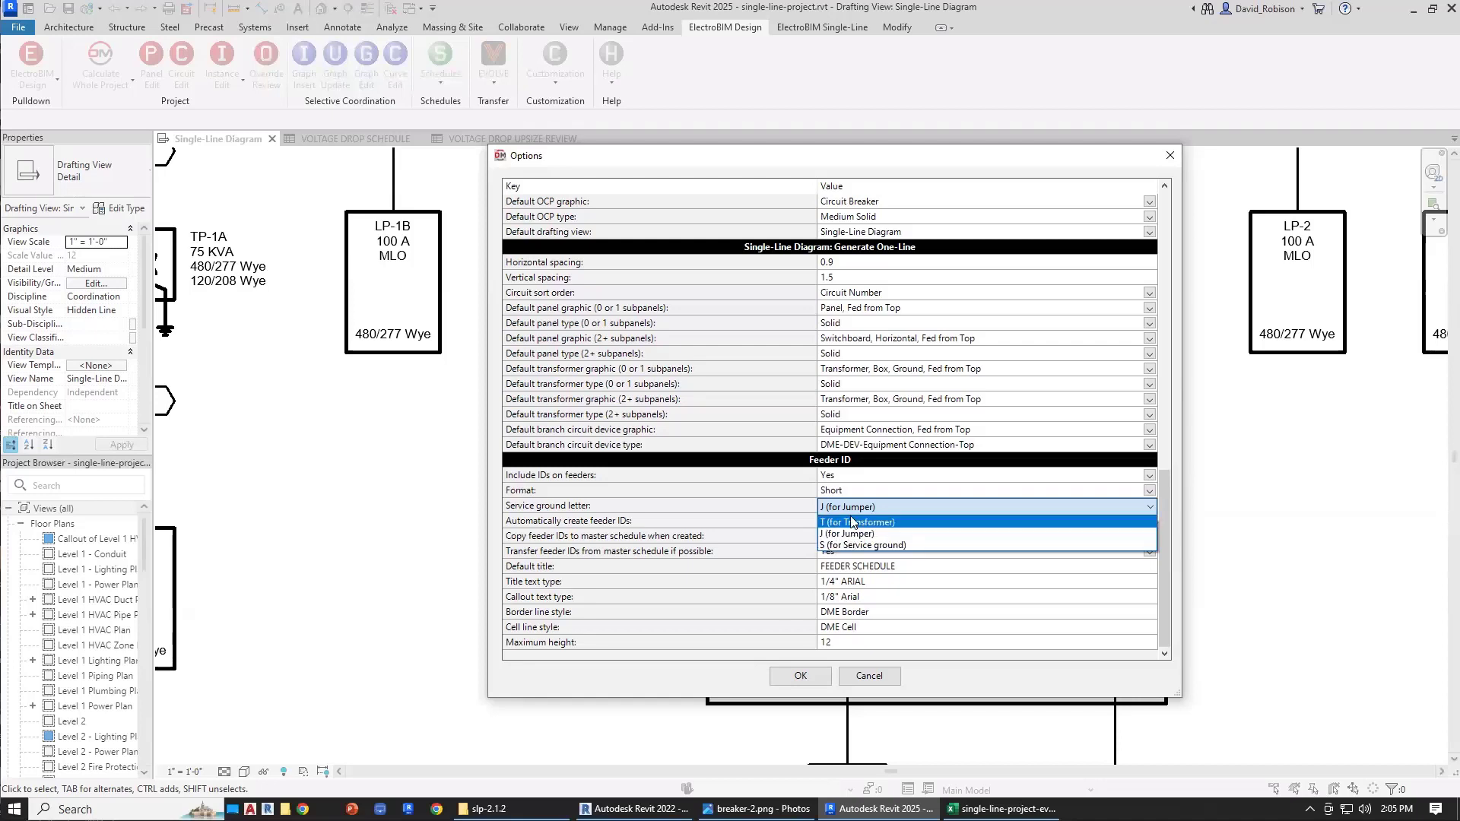
{"action": "left_click", "coordinate": [859, 523]}
{"action": "left_click", "coordinate": [801, 676]}
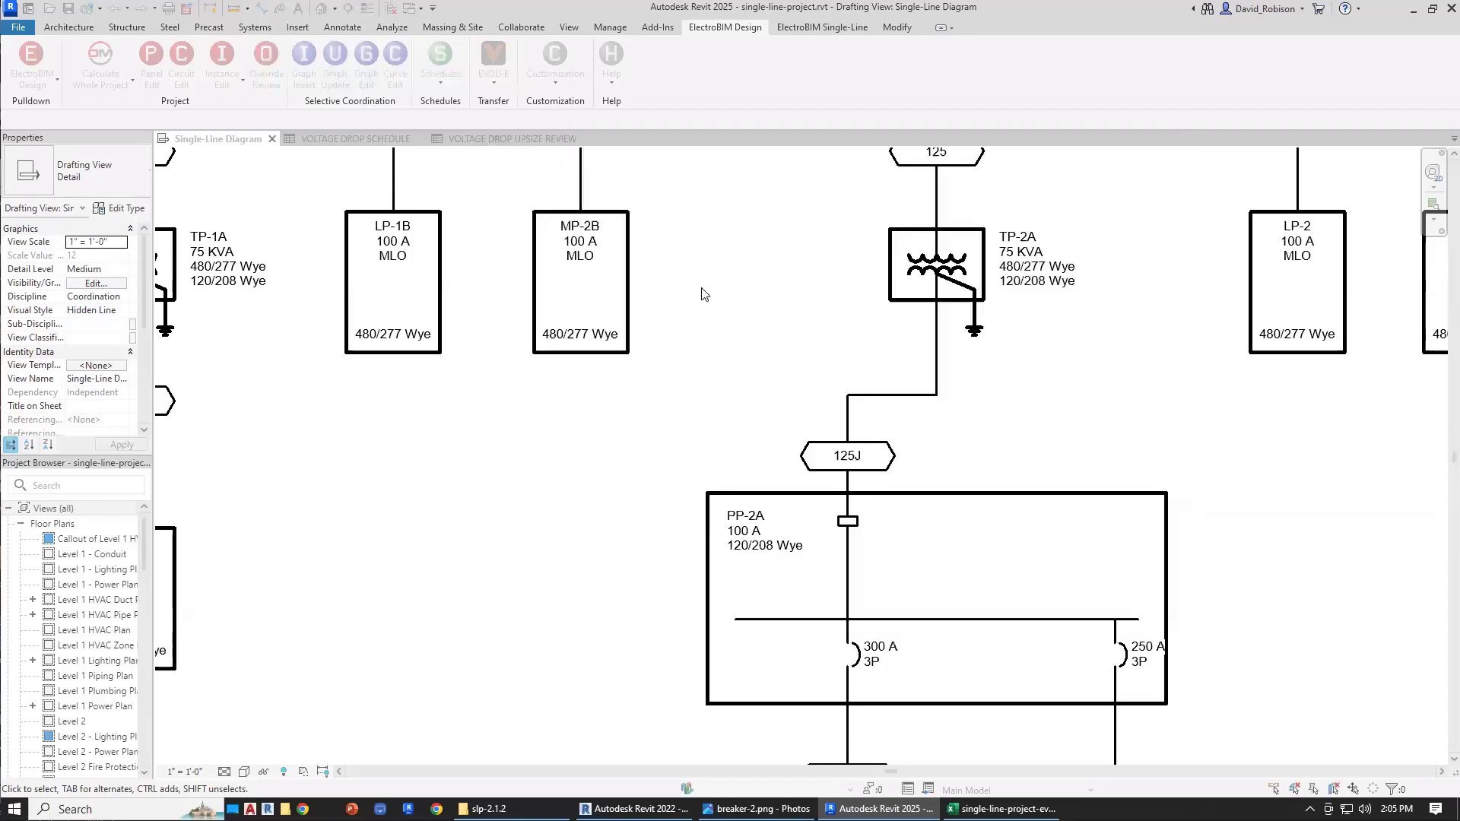
Delete all entries in the General group of the project feeder ID schedule and calculate the whole project.
{"action": "left_click", "coordinate": [555, 64]}
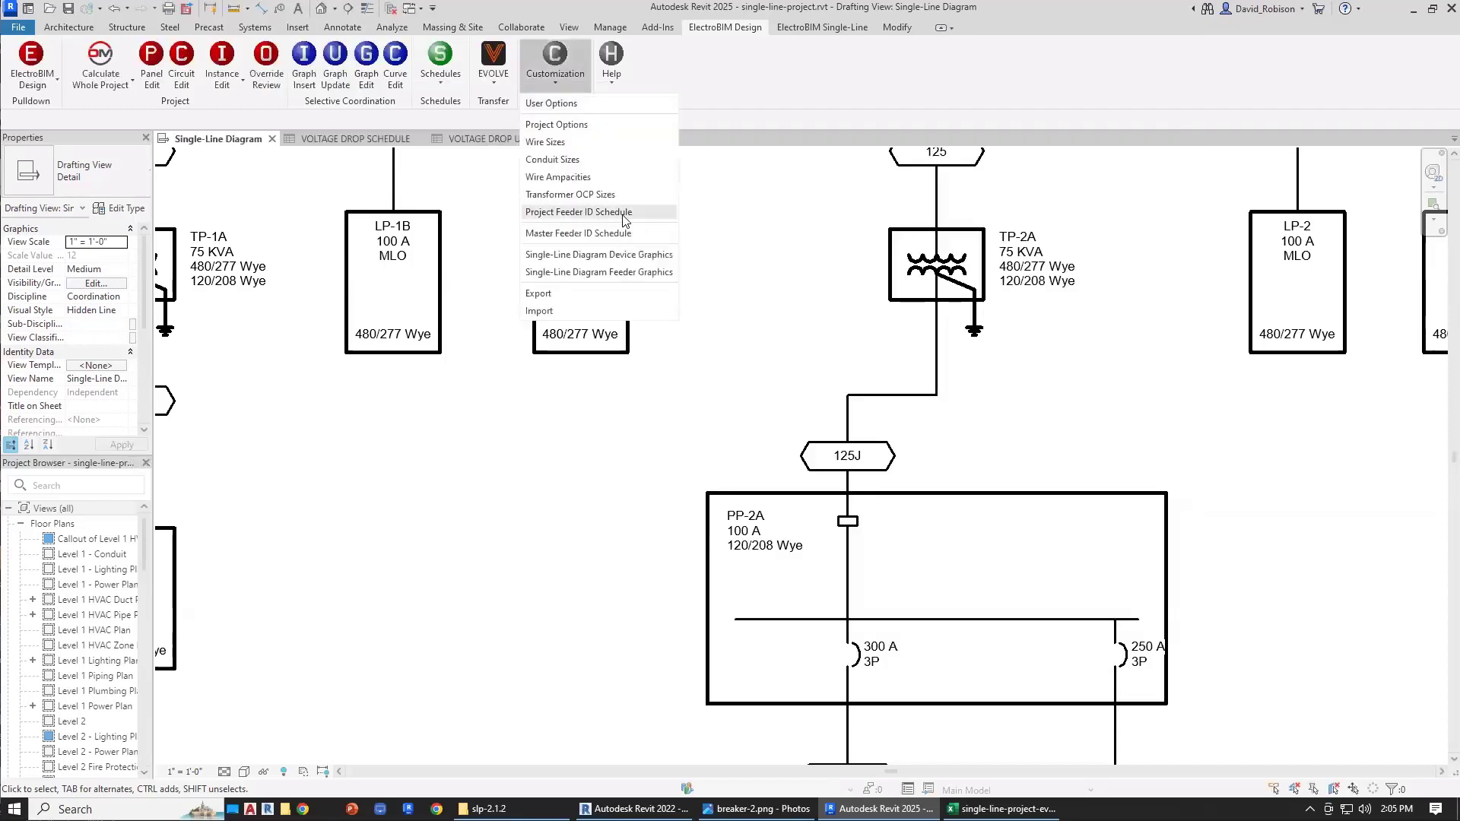
{"action": "left_click", "coordinate": [624, 215]}
{"action": "key", "text": "ctrl+a"}
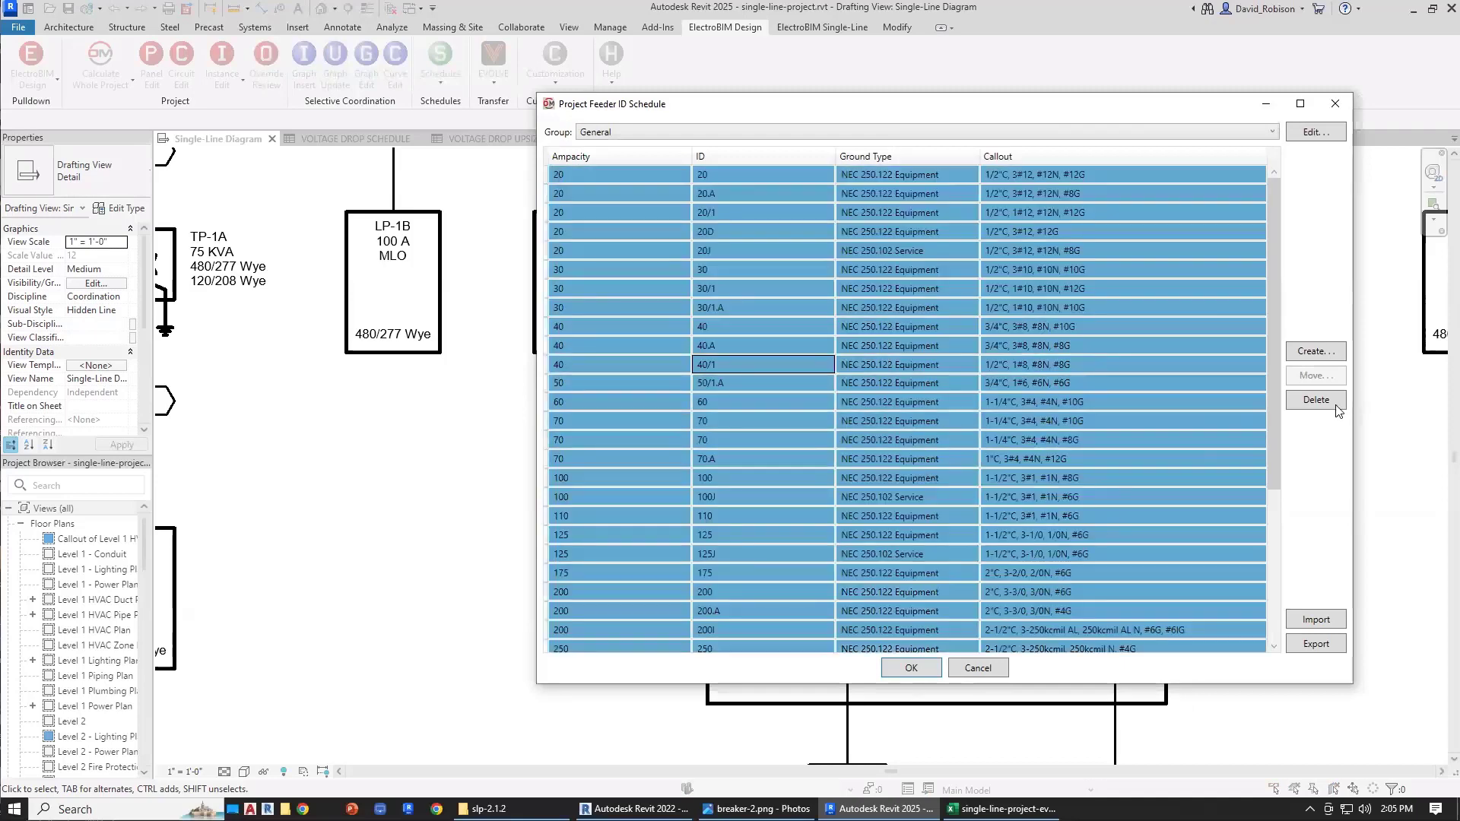
{"action": "left_click", "coordinate": [1333, 403]}
{"action": "left_click", "coordinate": [910, 668]}
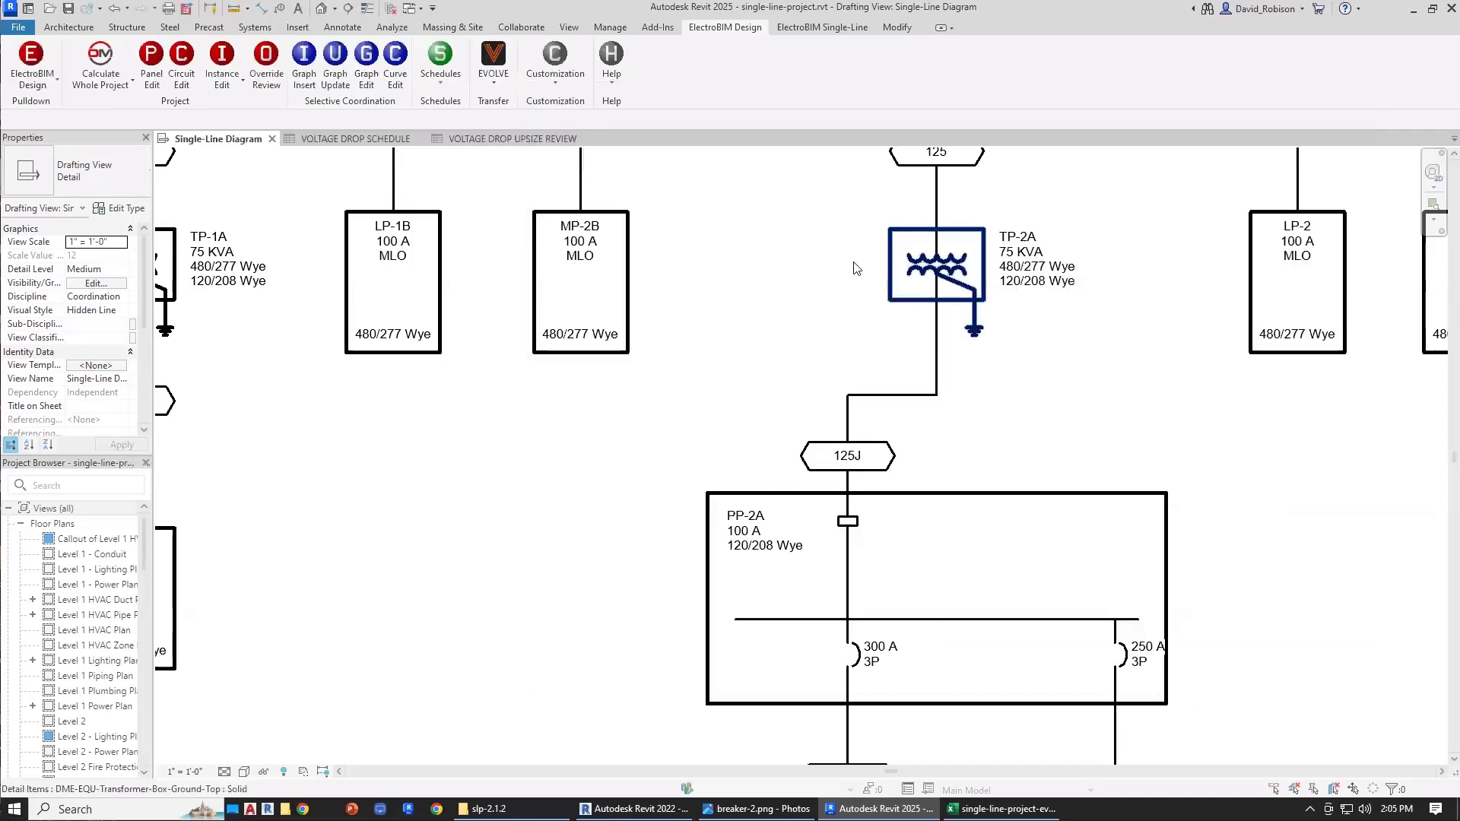
{"action": "left_click", "coordinate": [100, 57]}
{"action": "left_click", "coordinate": [679, 389]}
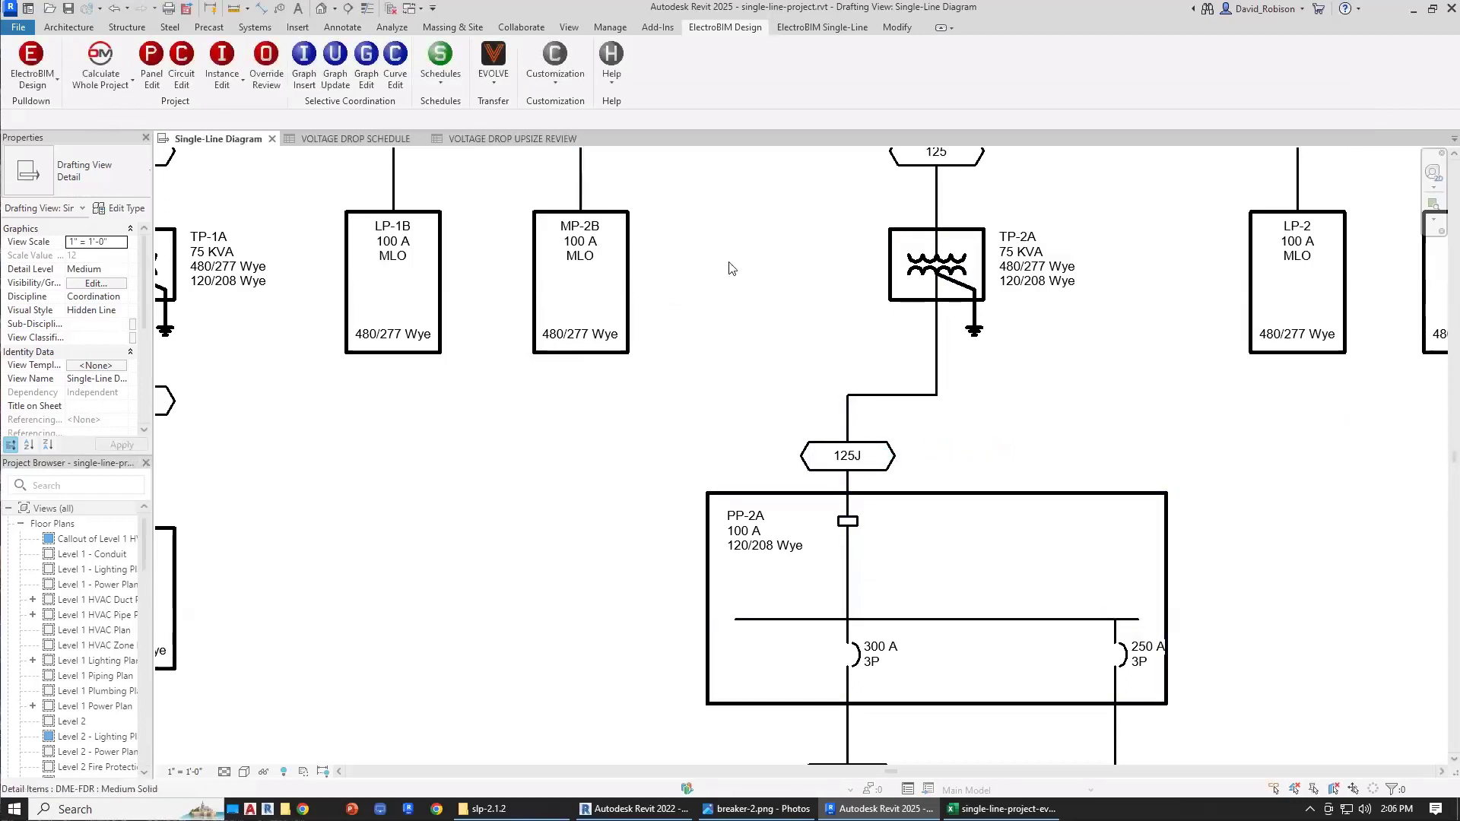
Review the project's Feeder ID option for transferring feeder IDs from the master schedule, and accept the project options.
{"action": "left_click", "coordinate": [555, 65]}
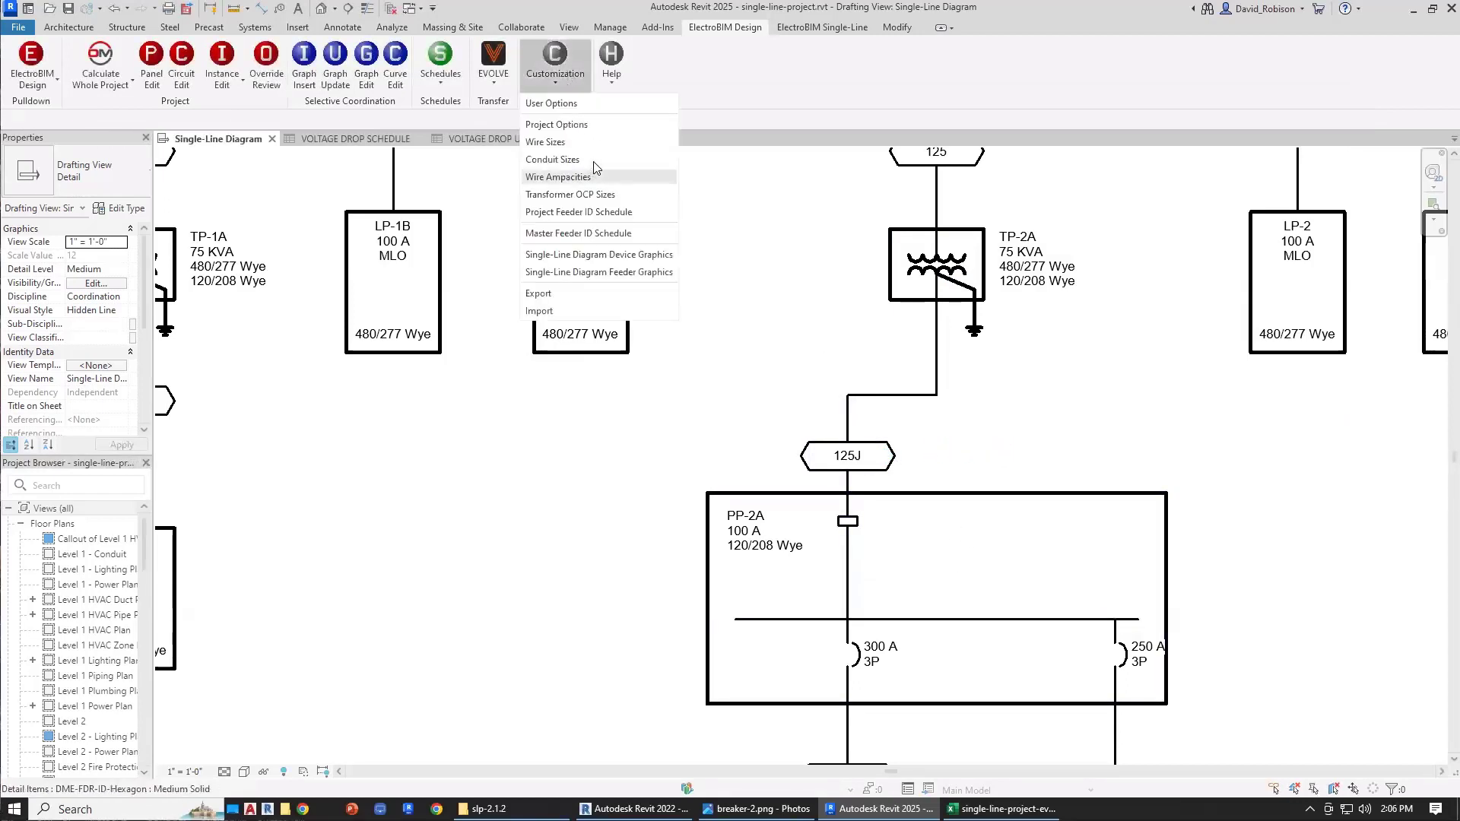
{"action": "left_click", "coordinate": [568, 131]}
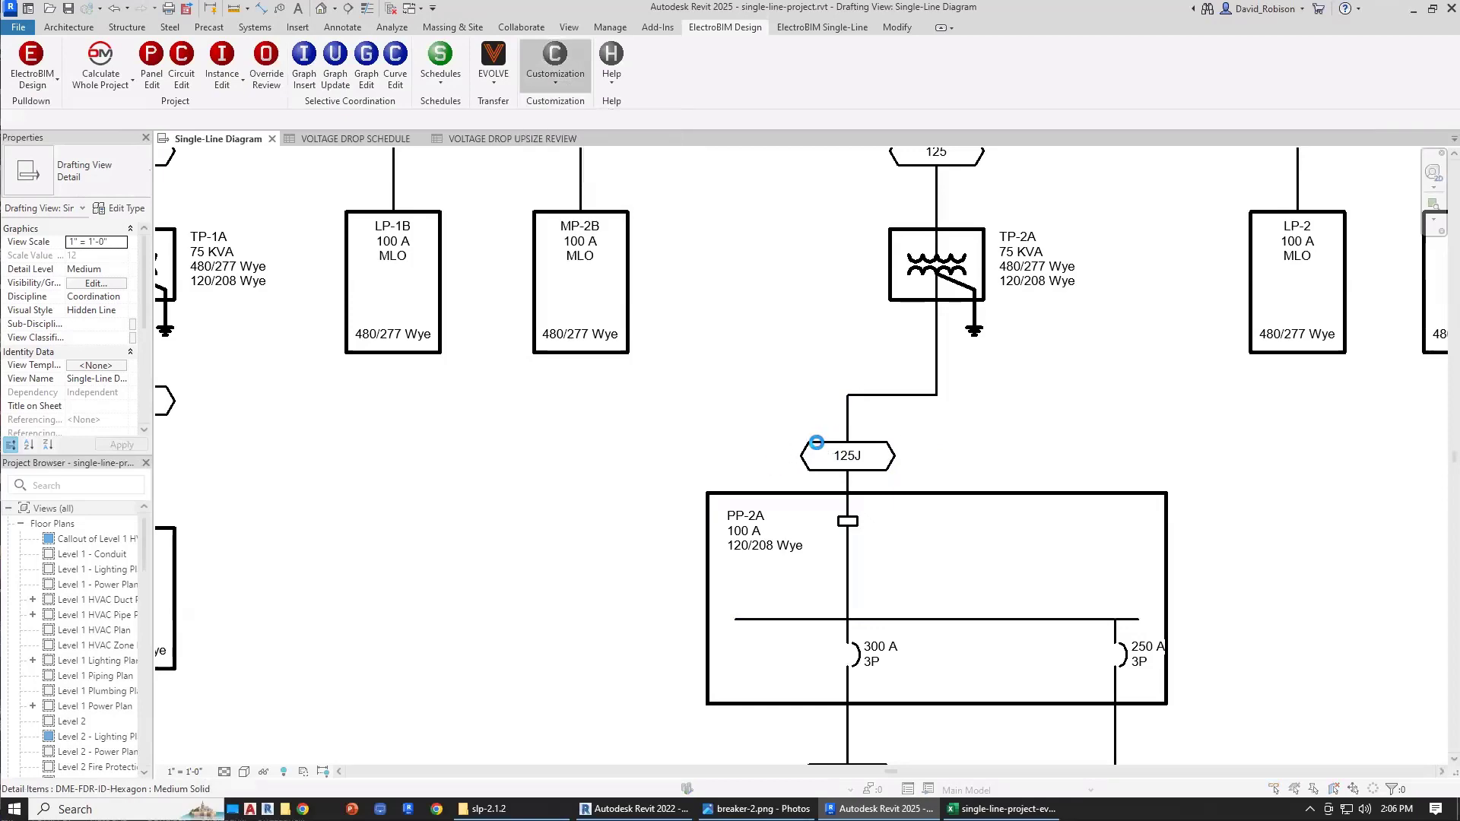
{"action": "left_click", "coordinate": [681, 551]}
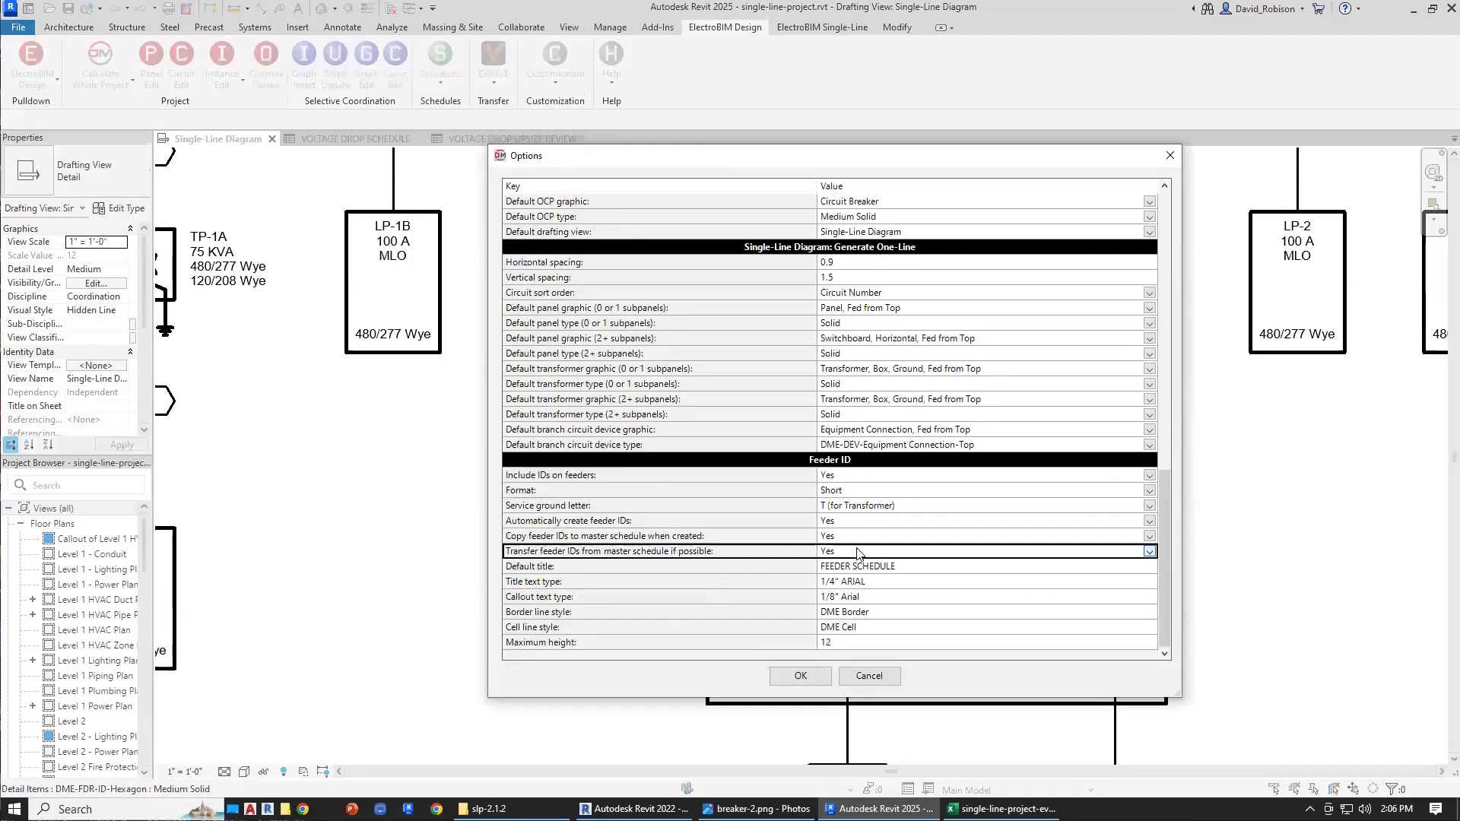
{"action": "left_click", "coordinate": [800, 675]}
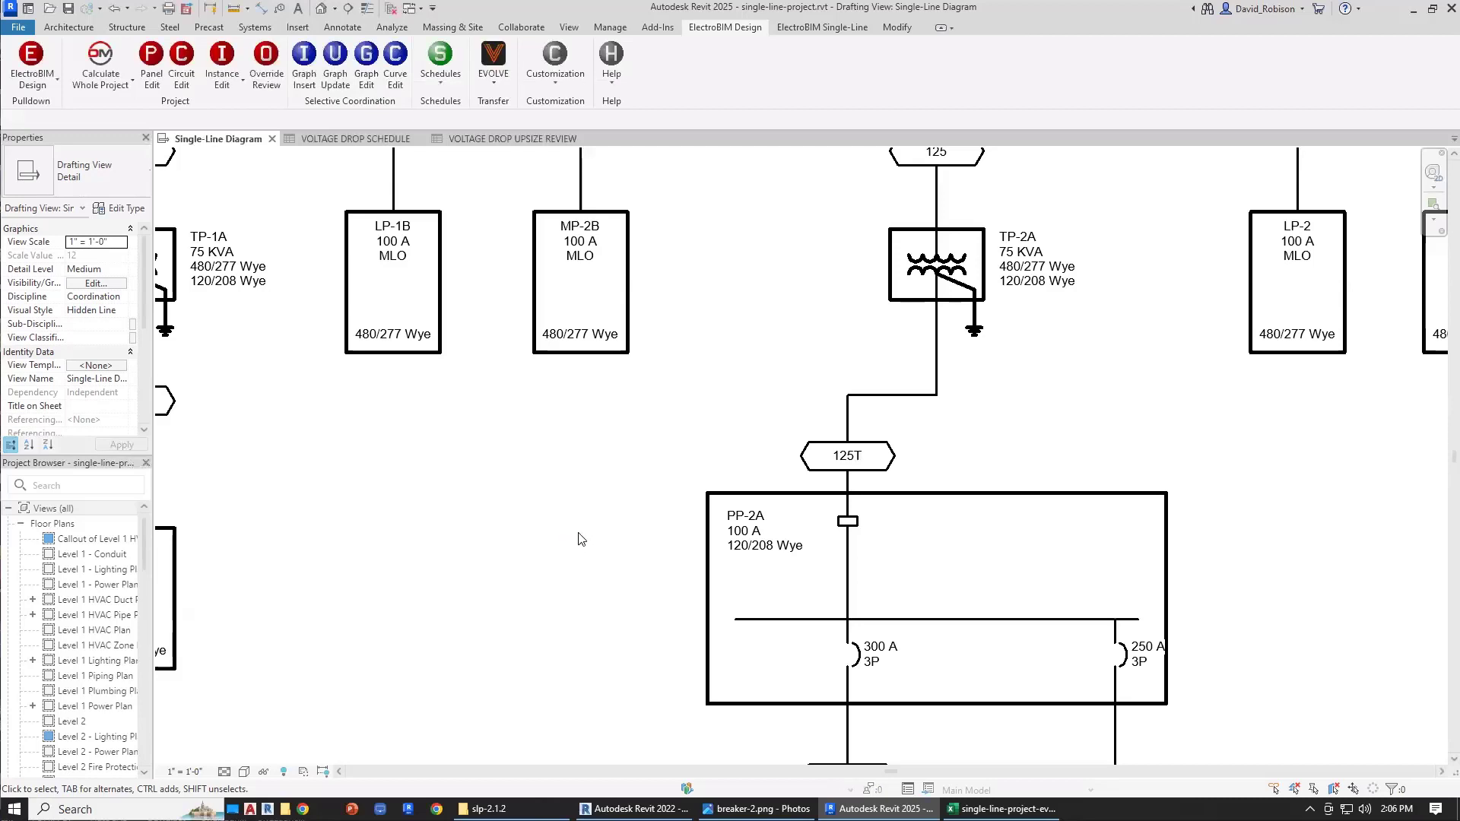
Open the default 3D view and select the two adjacent M_Duplex Receptacle fixtures on Level 1, circuit 11 of panel PP-1A.
{"action": "left_click", "coordinate": [321, 7]}
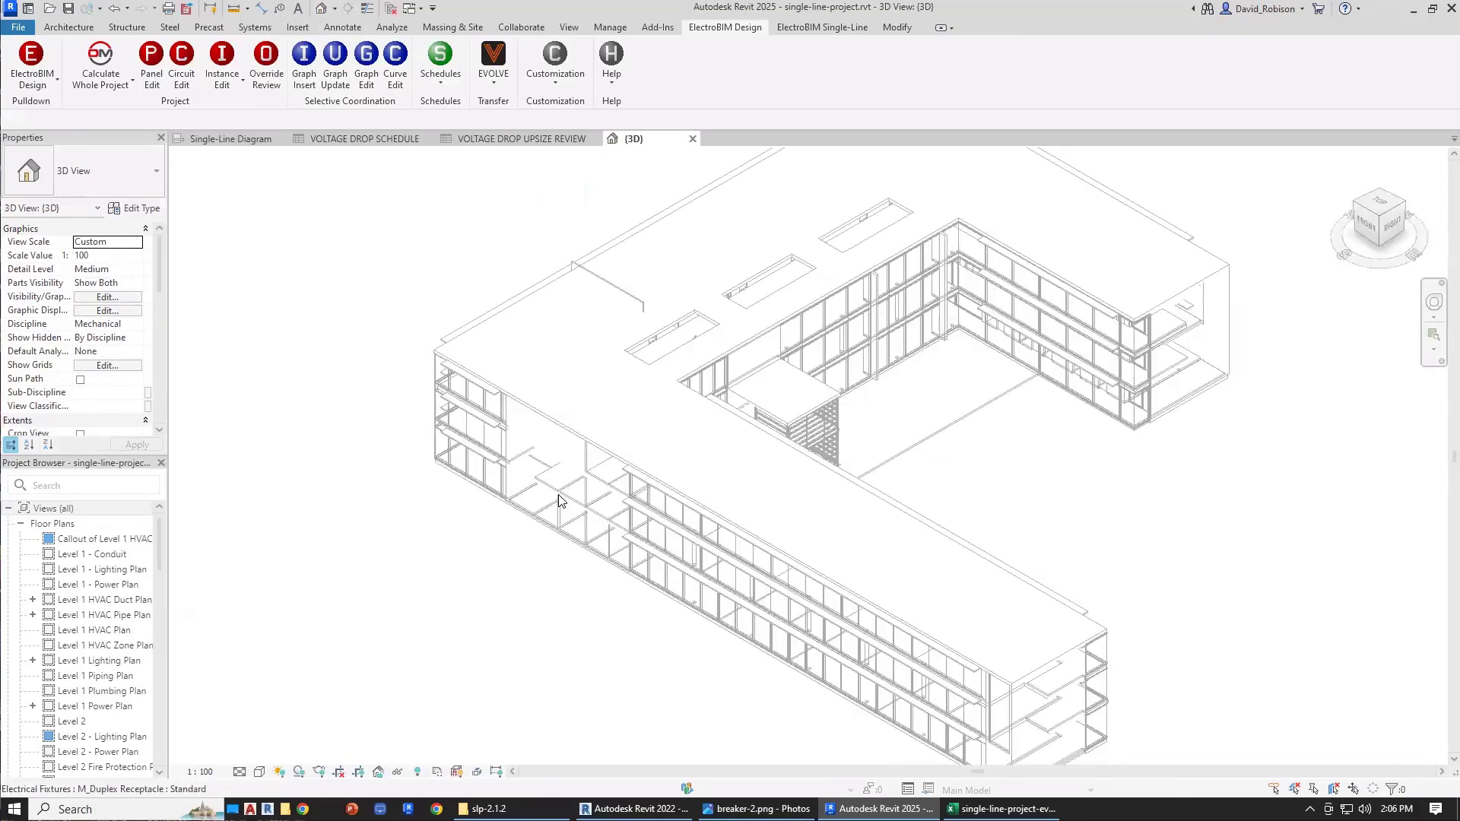
{"action": "scroll", "coordinate": [516, 505], "scroll_direction": "up", "scroll_amount": 3}
{"action": "scroll", "coordinate": [515, 506], "scroll_direction": "up", "scroll_amount": 5}
{"action": "left_click_drag", "start_coordinate": [652, 578], "coordinate": [715, 668]}
Review the two selected duplex receptacles in ElectroBIM's Instance Edit and exit the editor.
{"action": "left_click", "coordinate": [724, 28]}
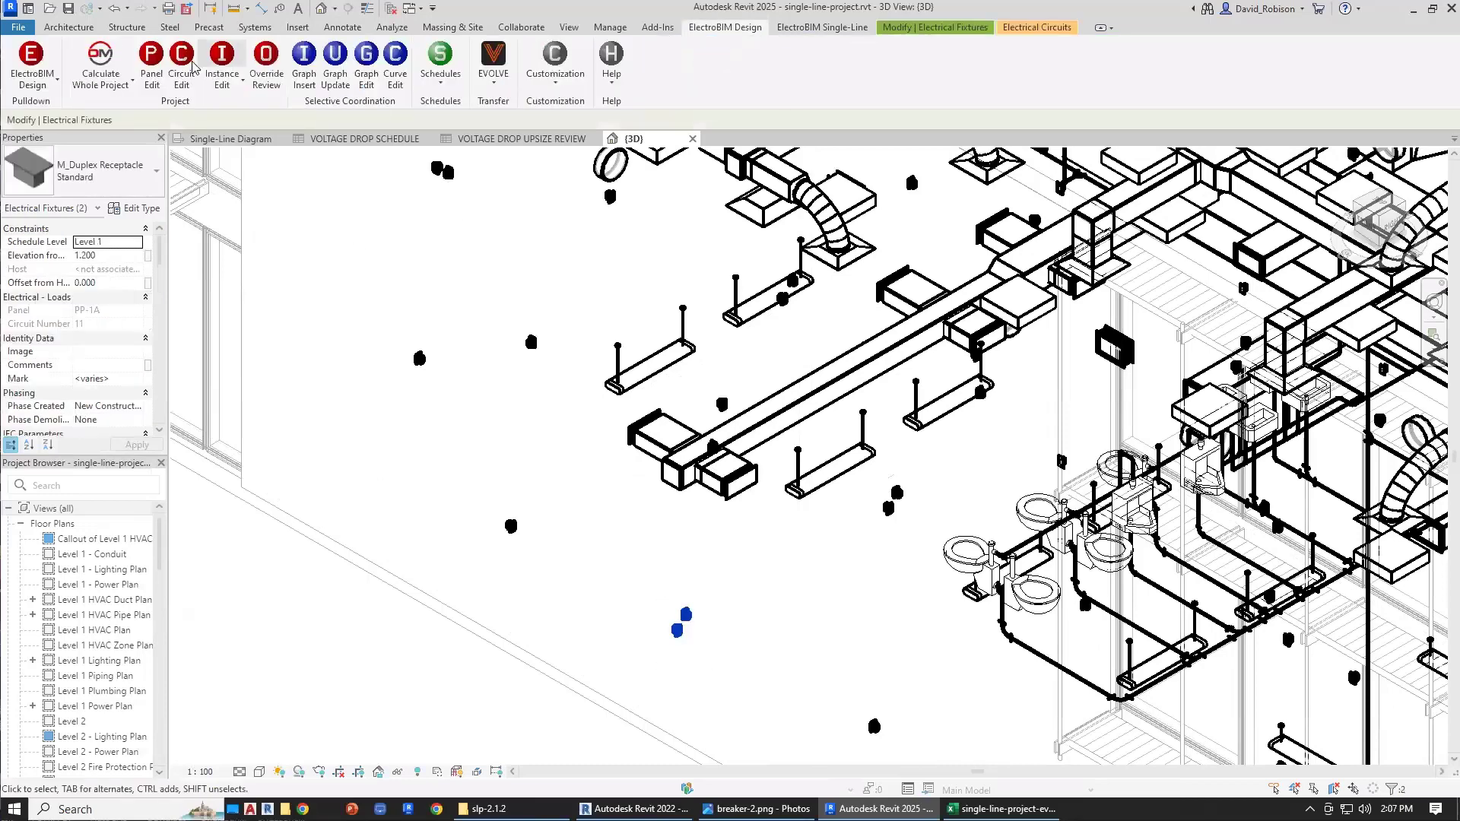
{"action": "left_click", "coordinate": [222, 59]}
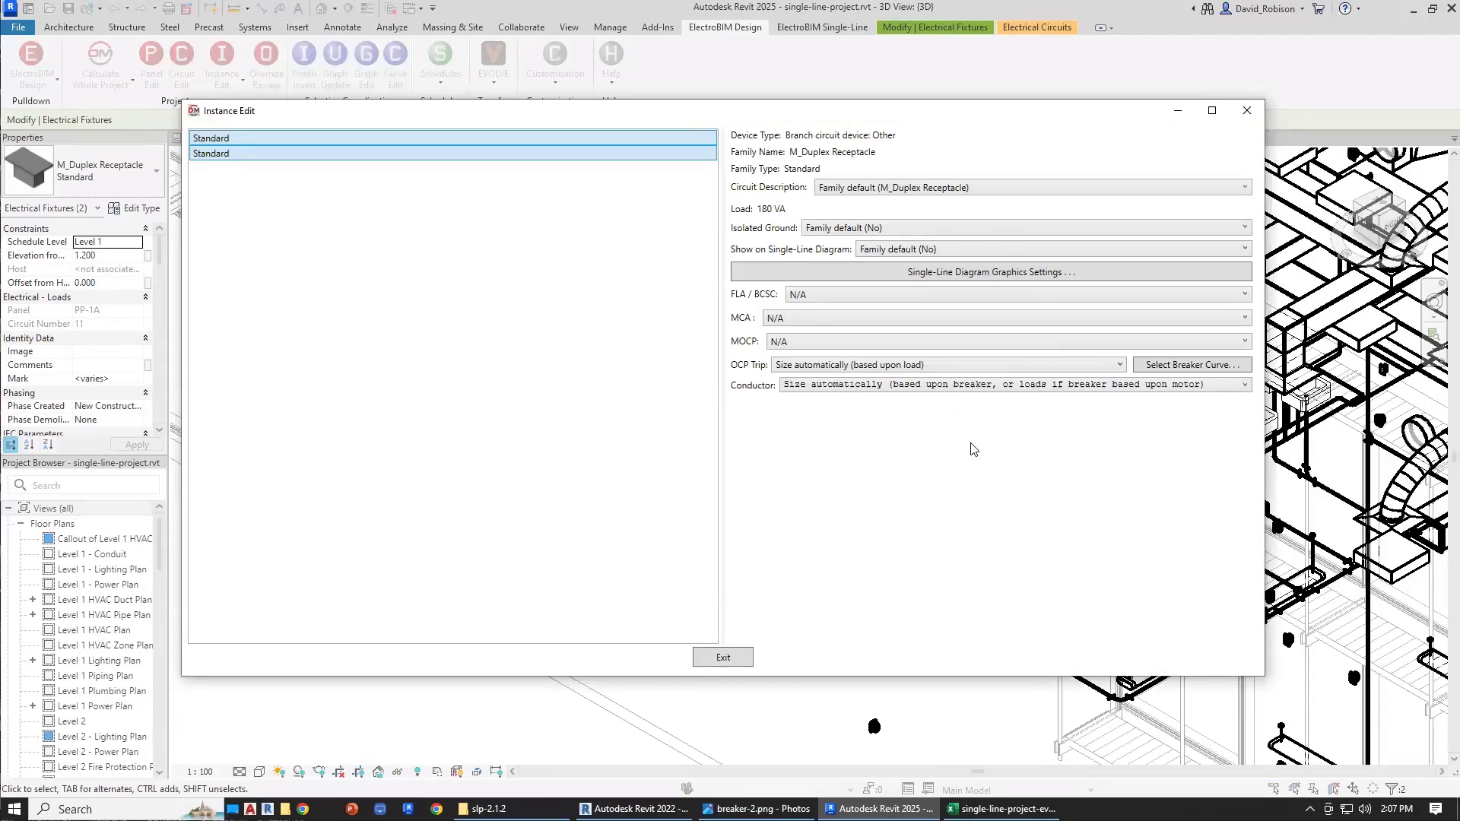
{"action": "left_click", "coordinate": [722, 658]}
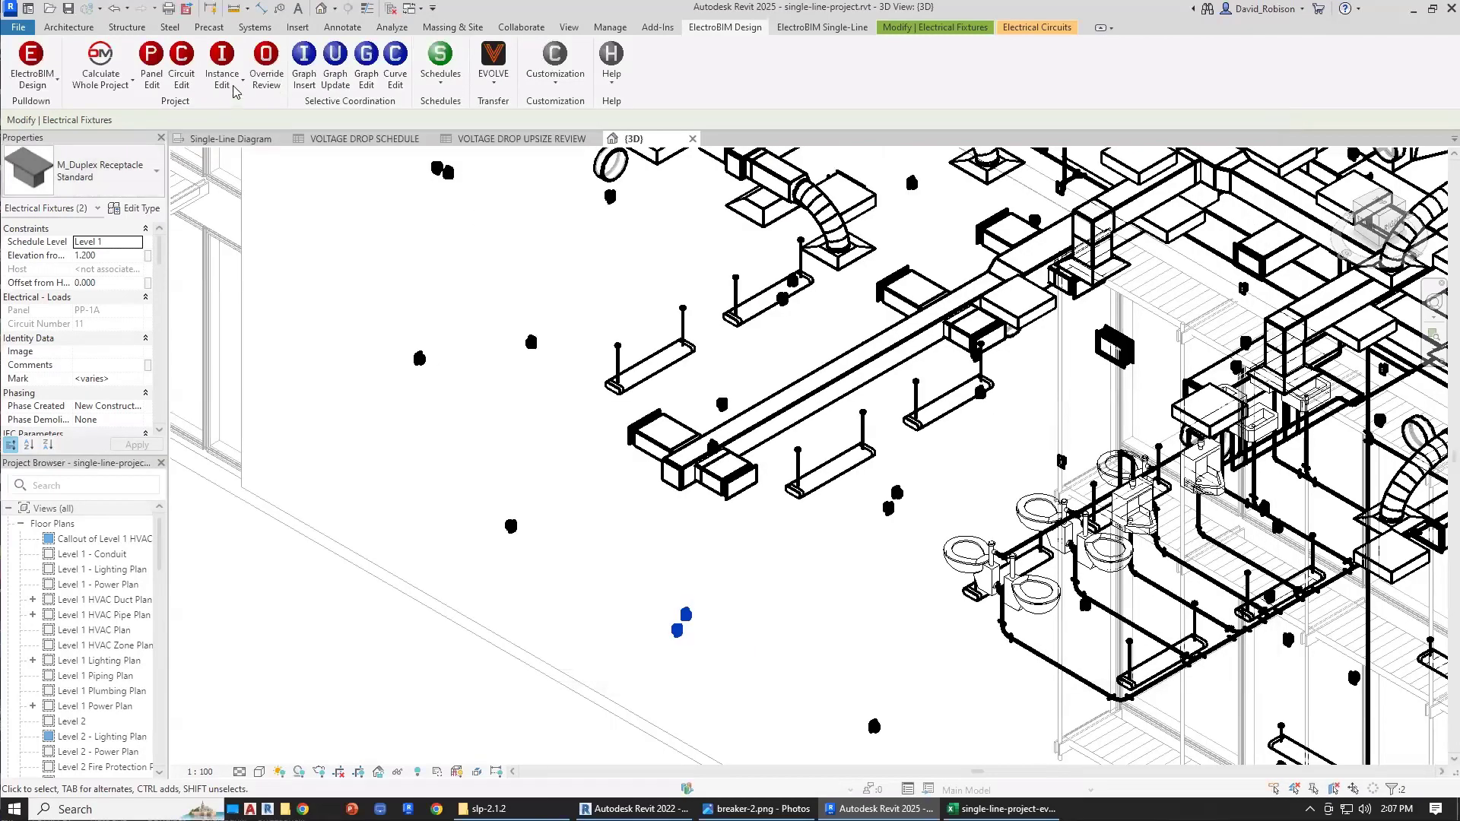
View the same receptacles in Instance Edit (Legacy) for comparison, and cancel without changes.
{"action": "left_click", "coordinate": [235, 83]}
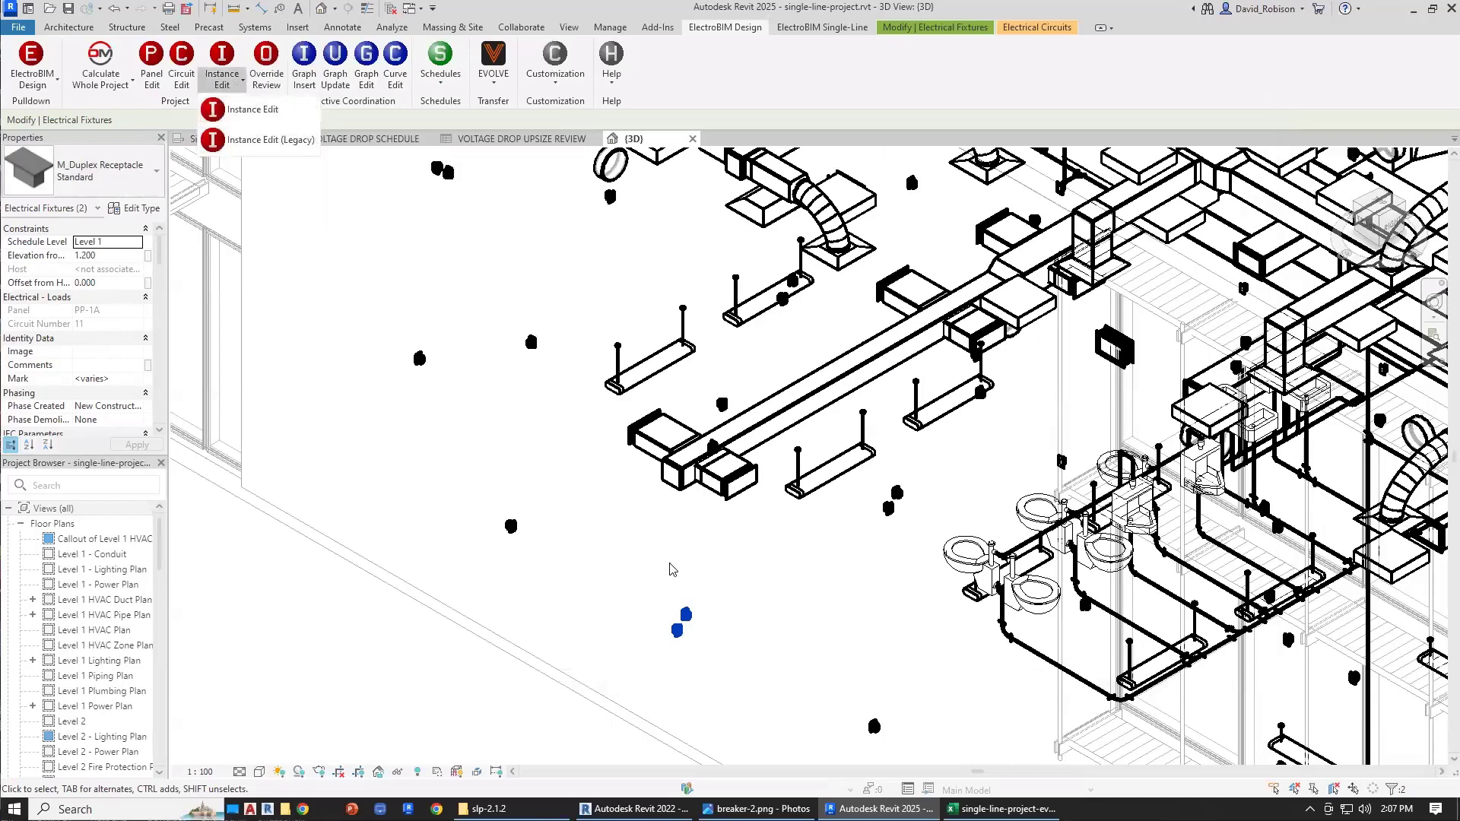
{"action": "left_click", "coordinate": [289, 152]}
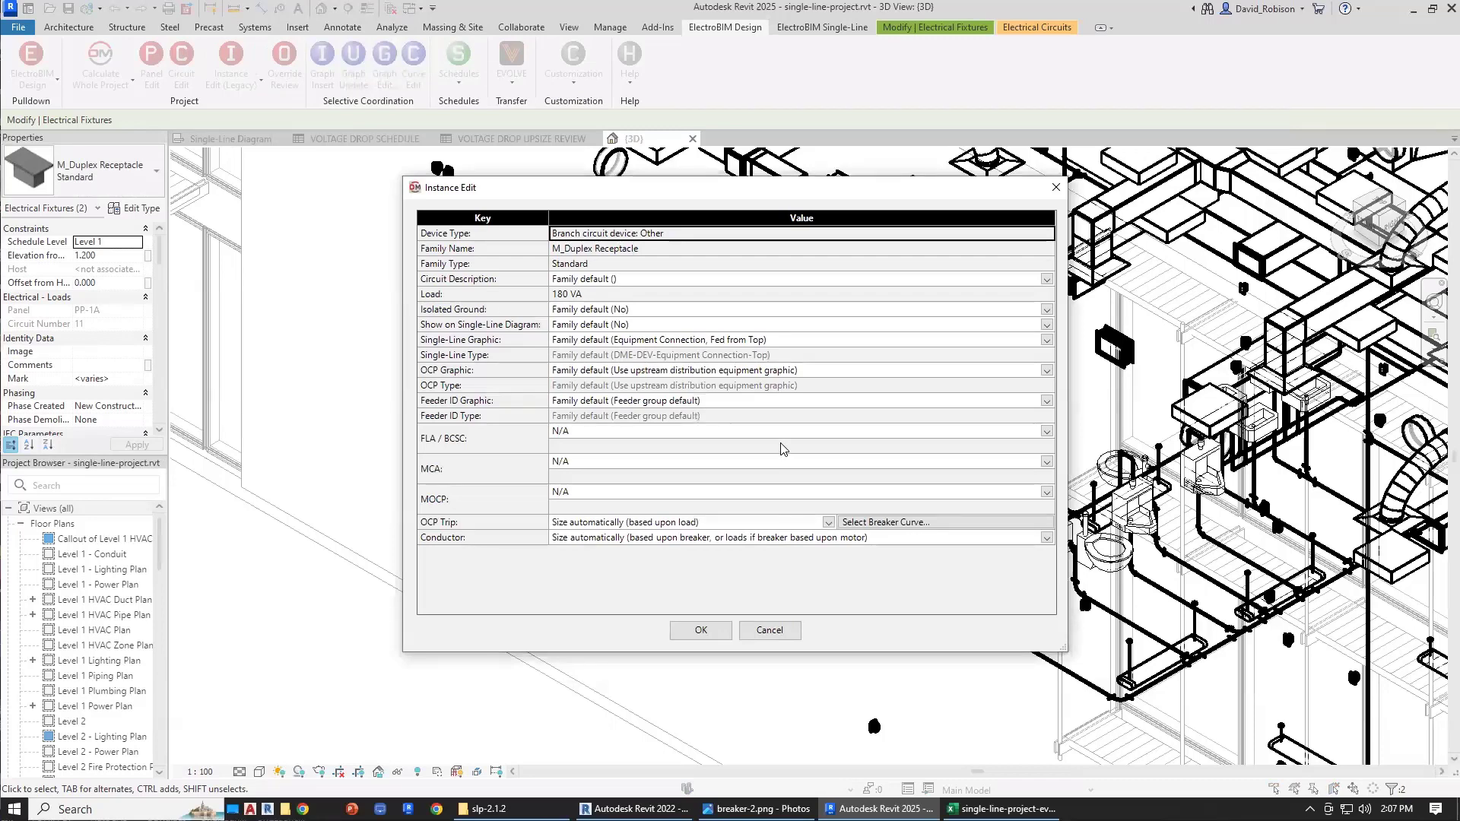
{"action": "left_click", "coordinate": [769, 630]}
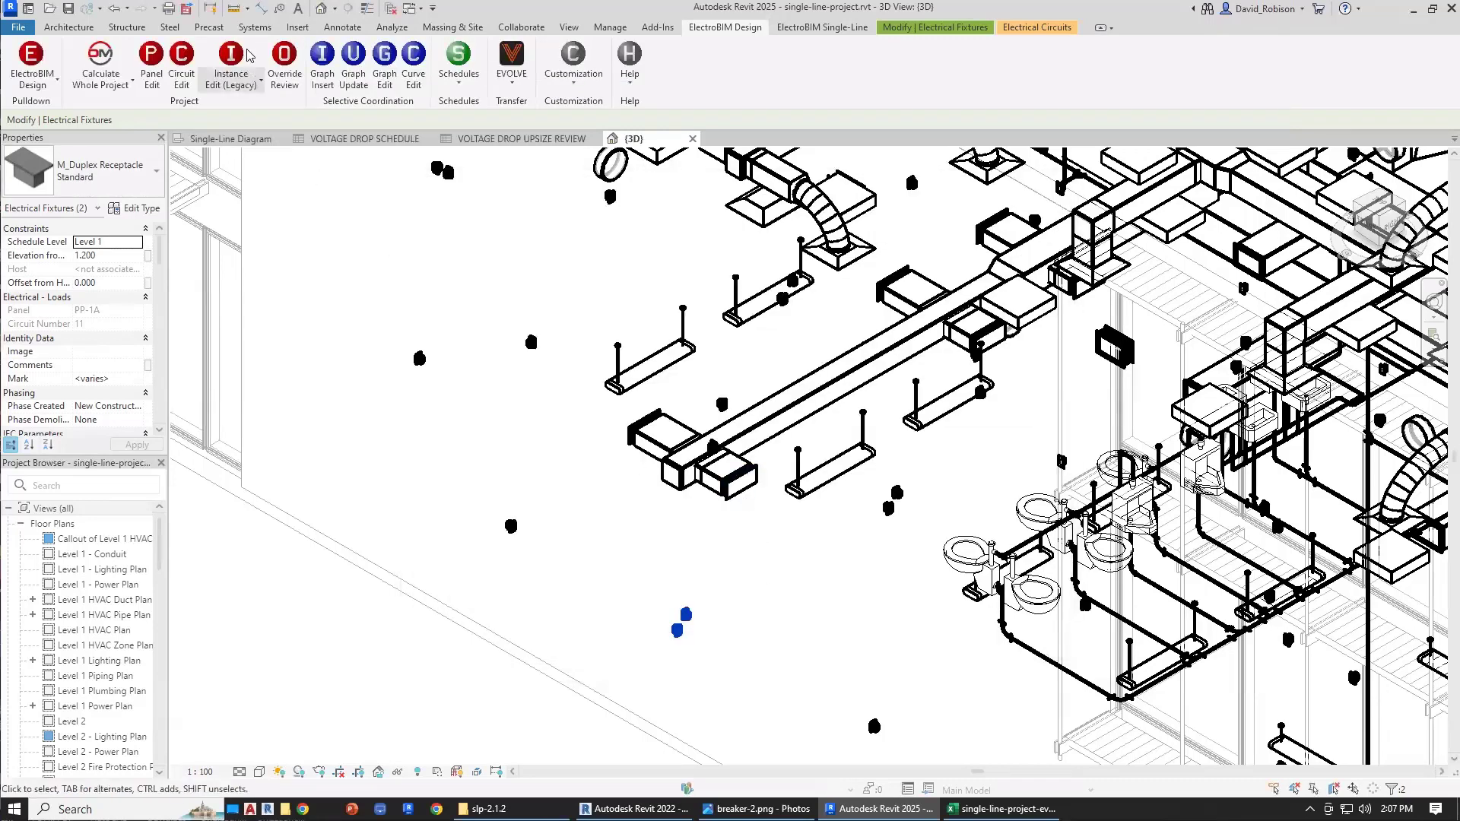
Switch back from the legacy version and reopen the two selected receptacles in the new Instance Edit.
{"action": "left_click", "coordinate": [227, 85]}
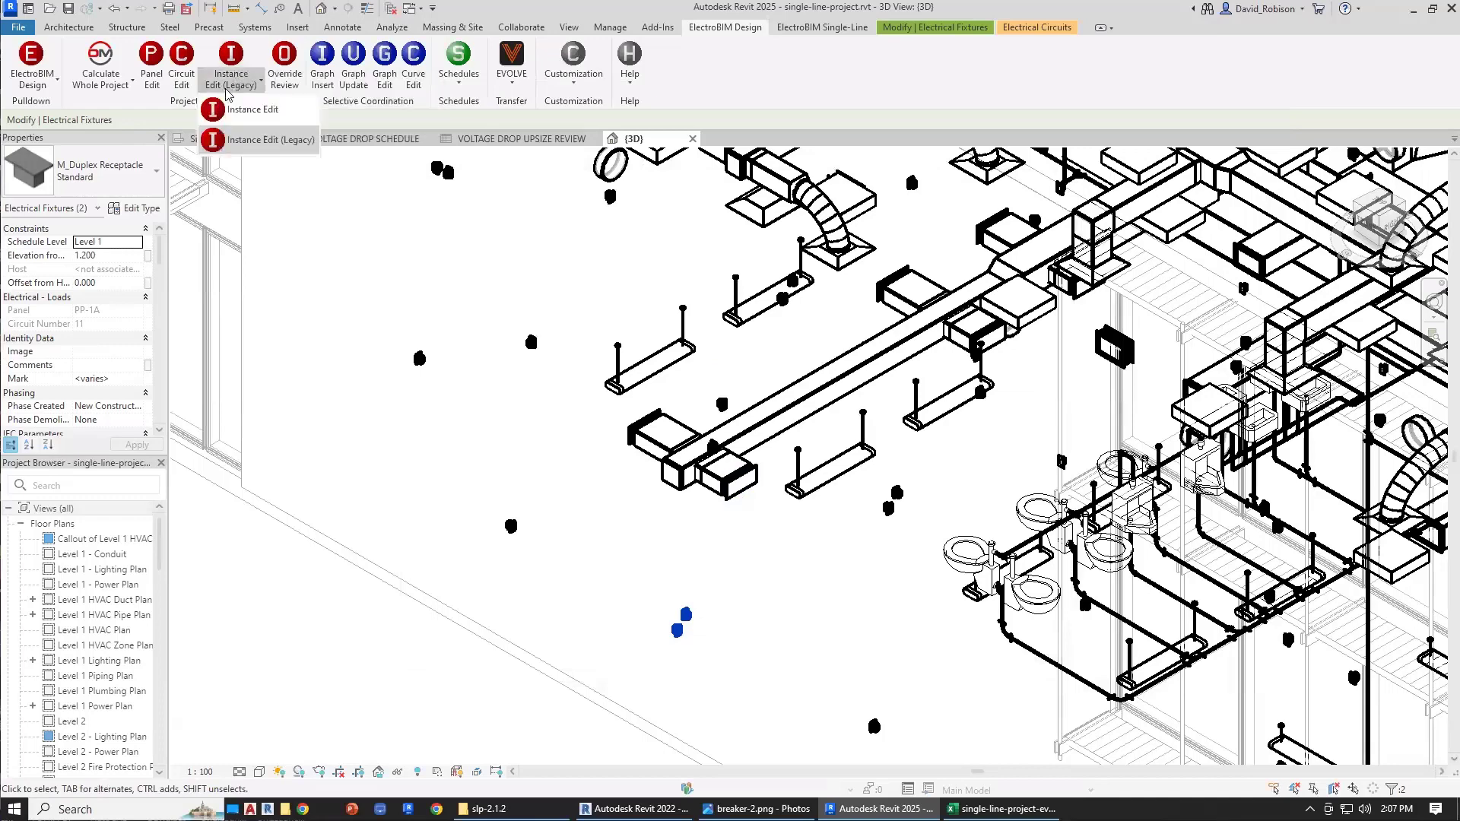
{"action": "left_click", "coordinate": [243, 110]}
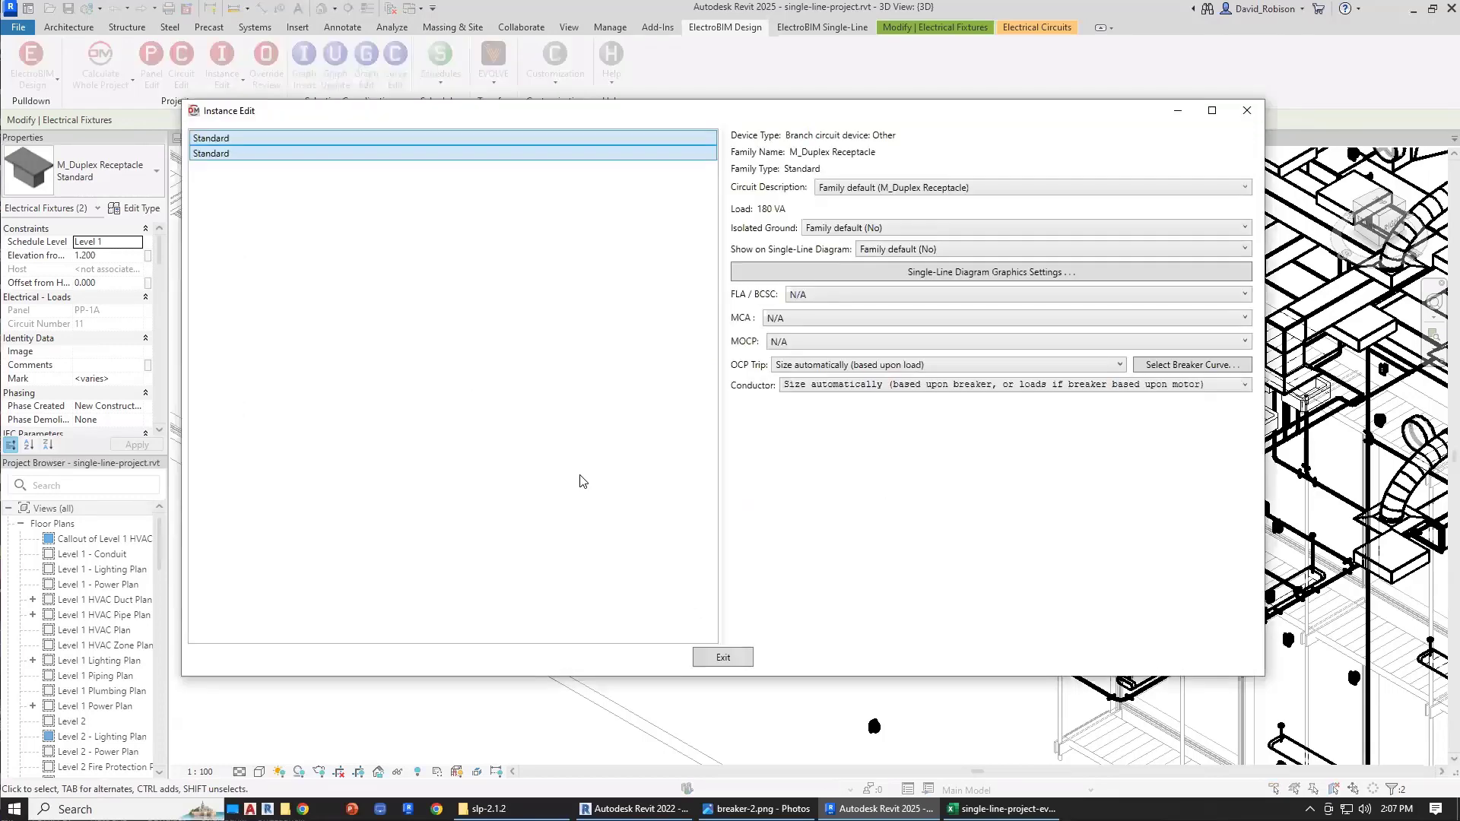